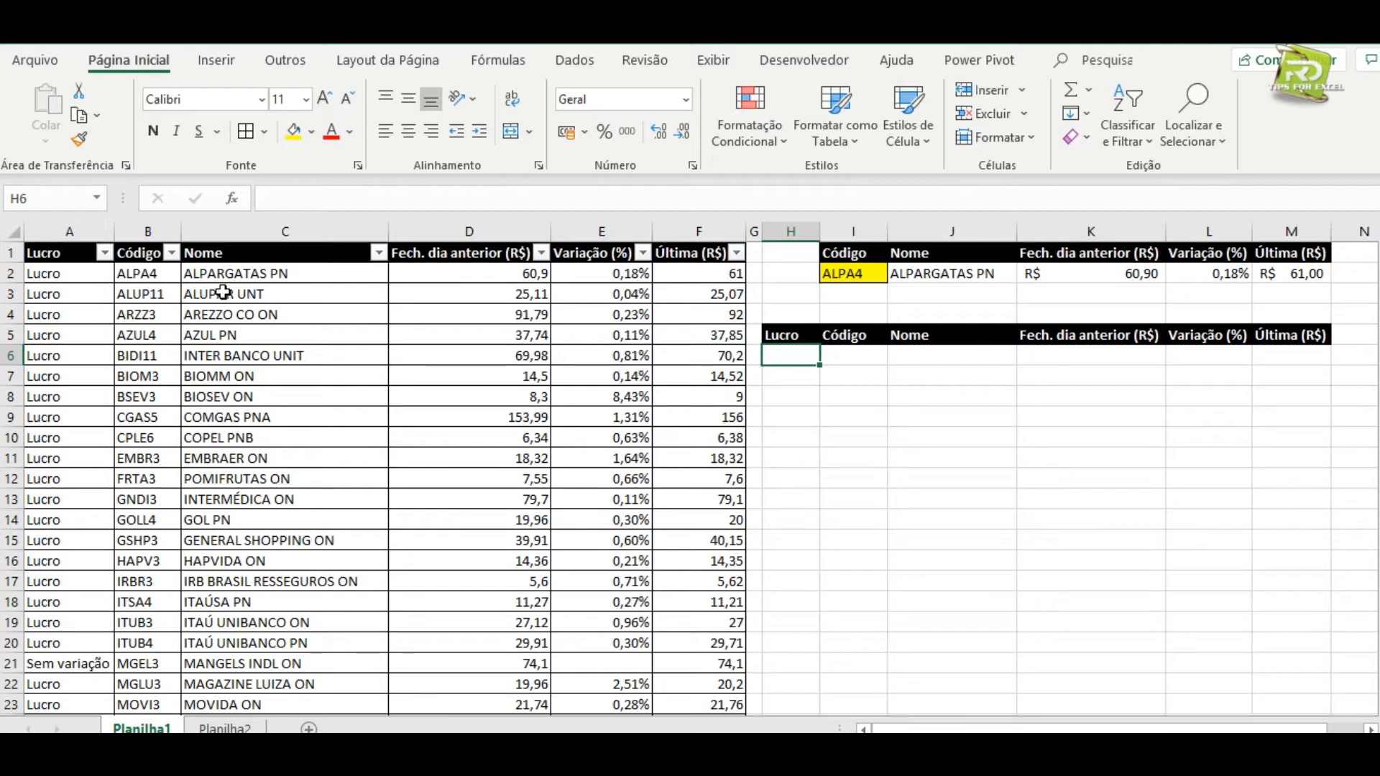
Review the stock table in columns A:F, the code lookup block I1:M2 and the header row H5:M5.
left_click_drag(75, 229, 700, 231)
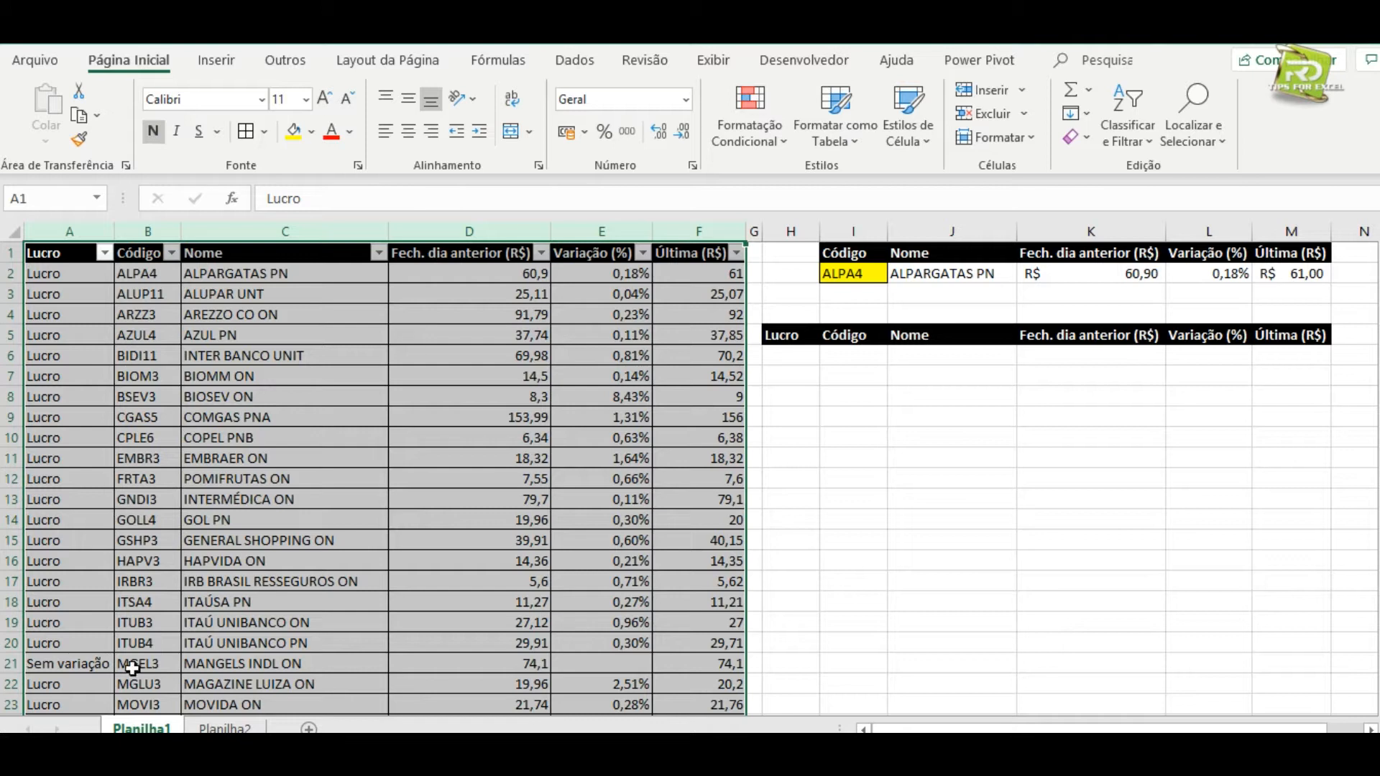
left_click_drag(859, 253, 1282, 275)
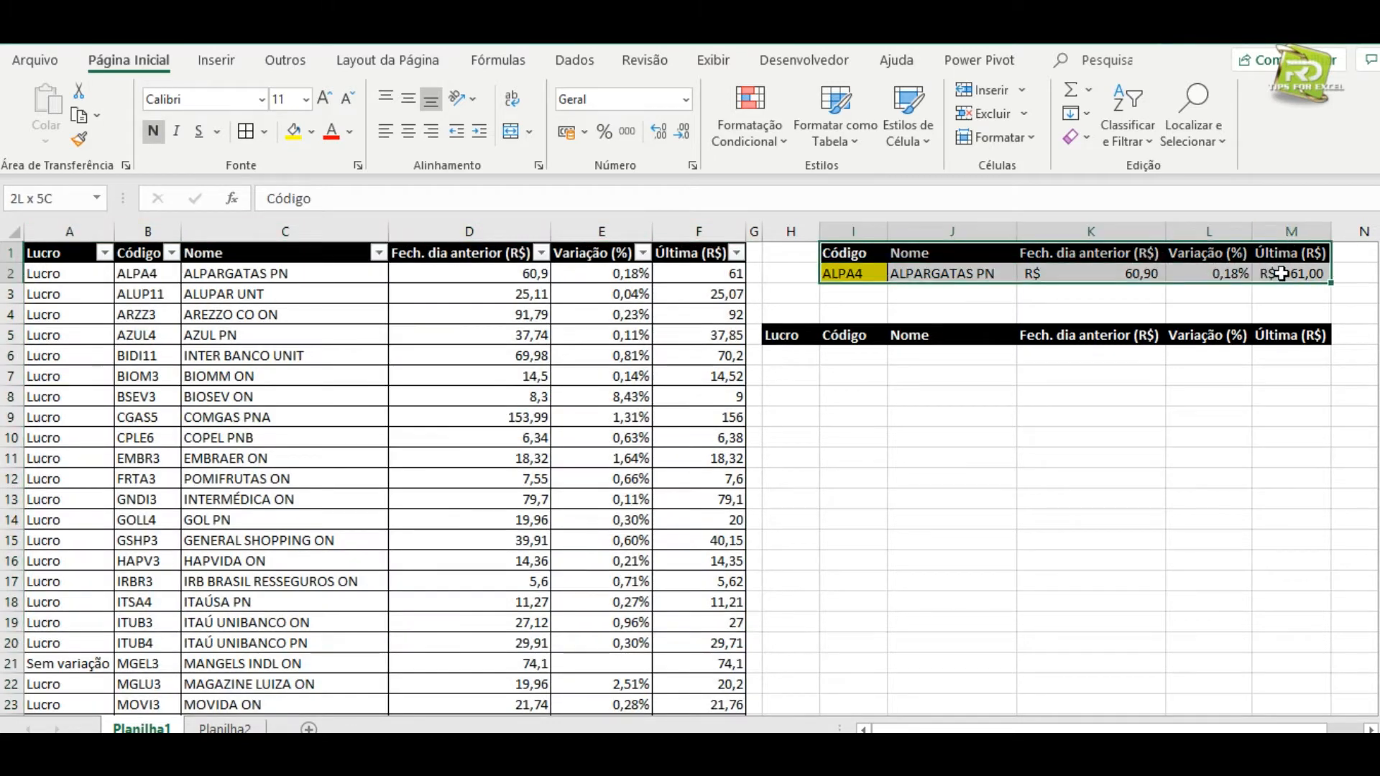
left_click(805, 335)
left_click_drag(846, 253, 1272, 275)
left_click_drag(795, 343, 1290, 337)
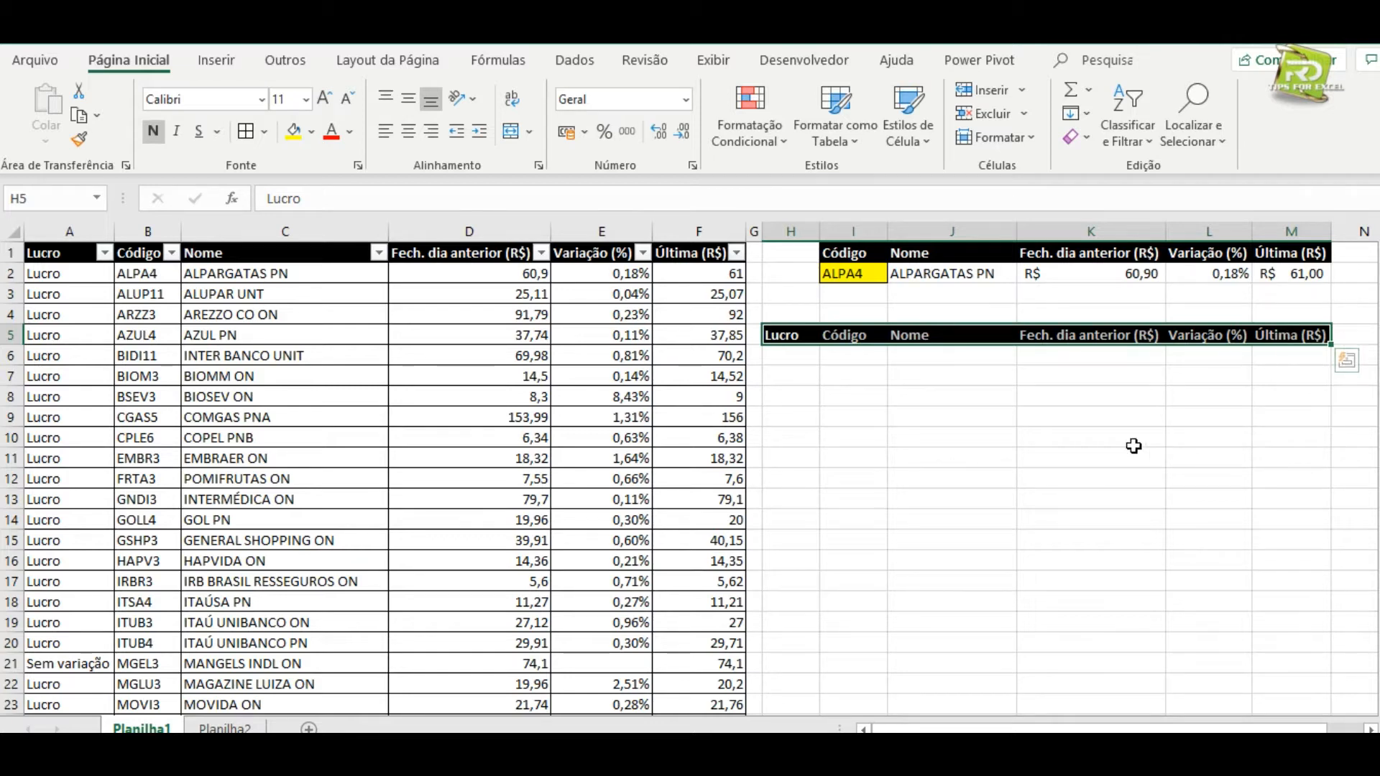
left_click(1010, 447)
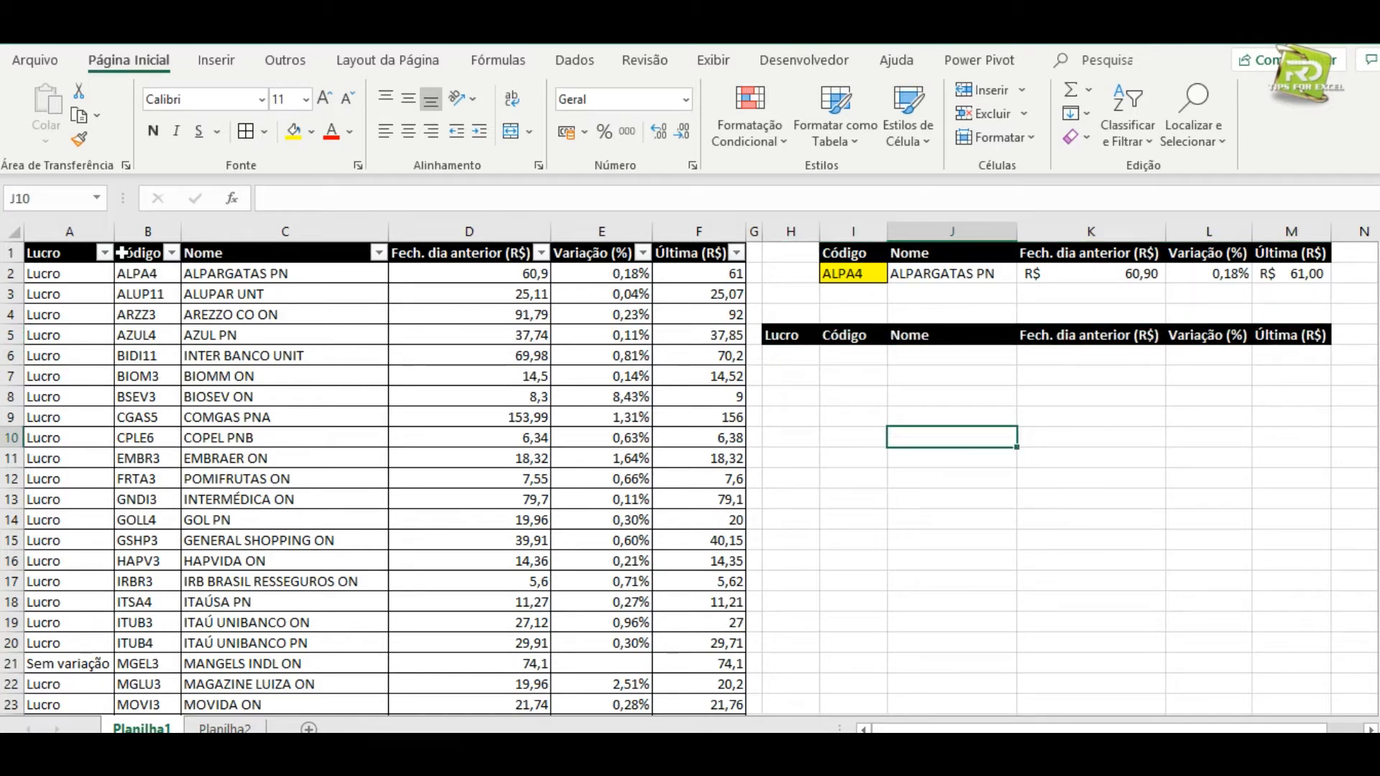
left_click_drag(69, 231, 672, 242)
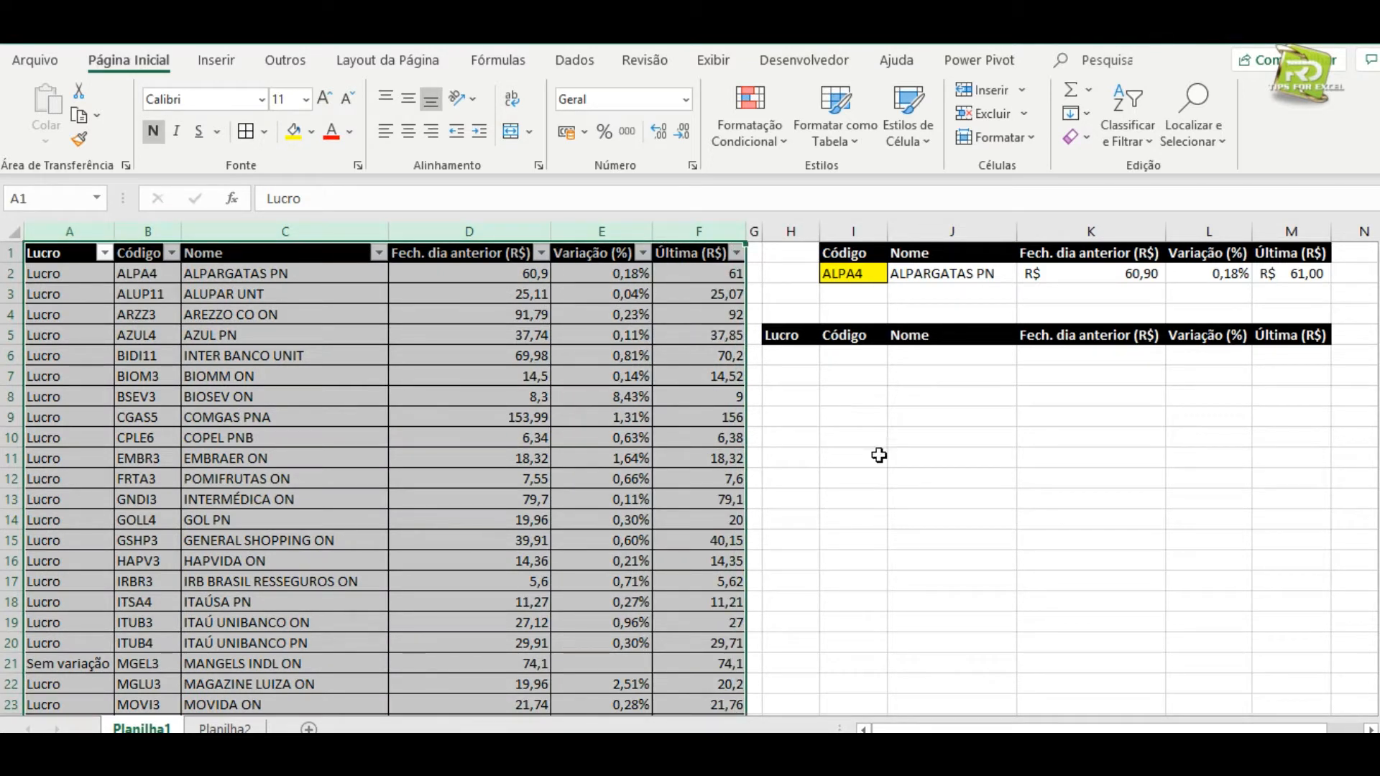
Inspect the lookup code in I2 and the PROCV array formulas across J2:M2.
left_click(855, 276)
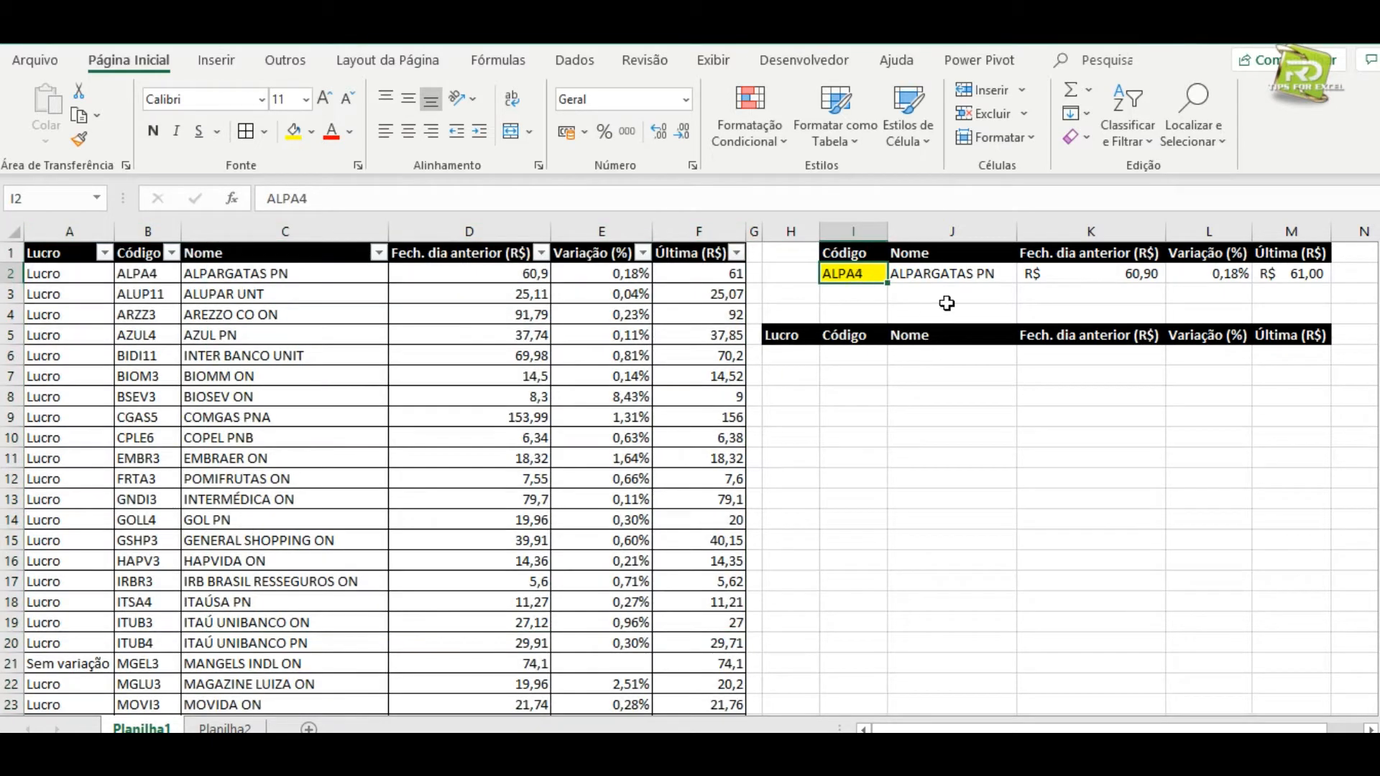
left_click(952, 272)
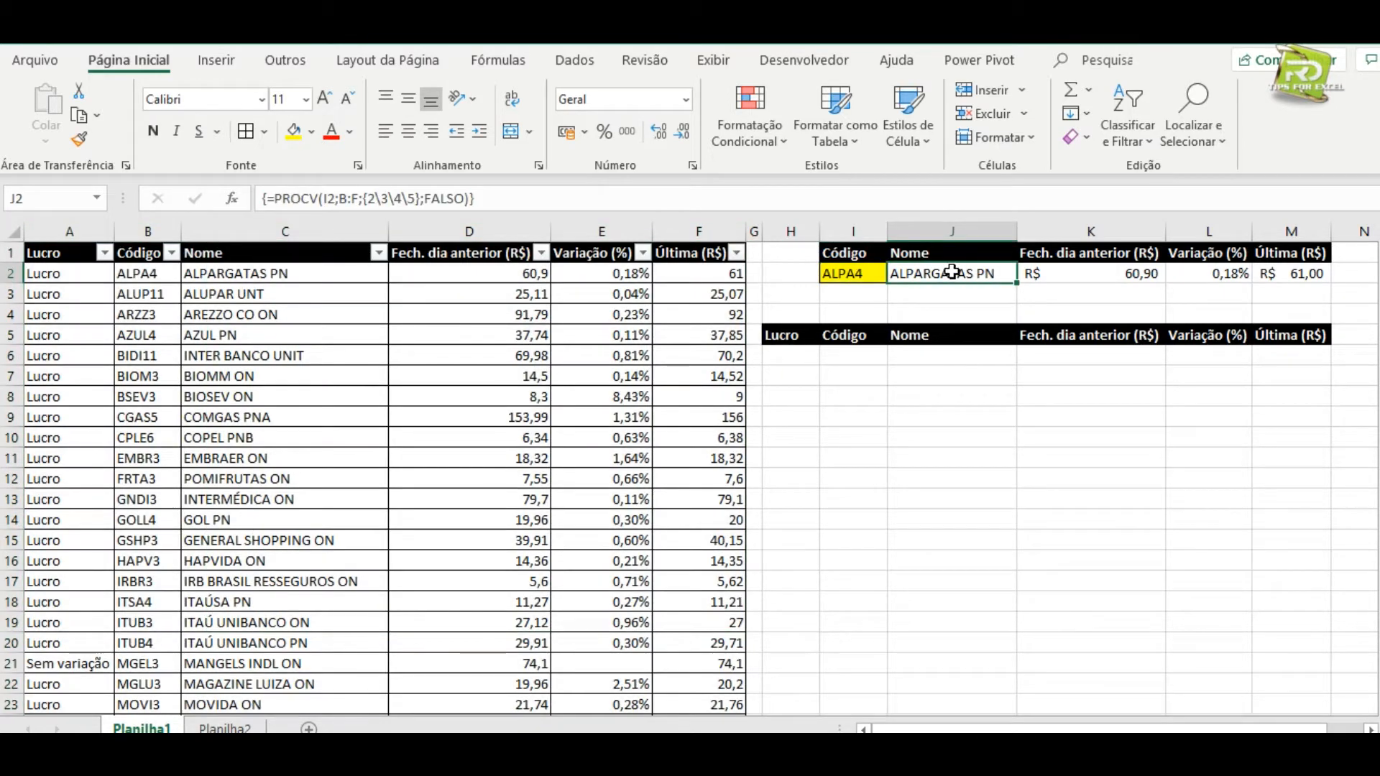
left_click(1077, 274)
left_click(1191, 274)
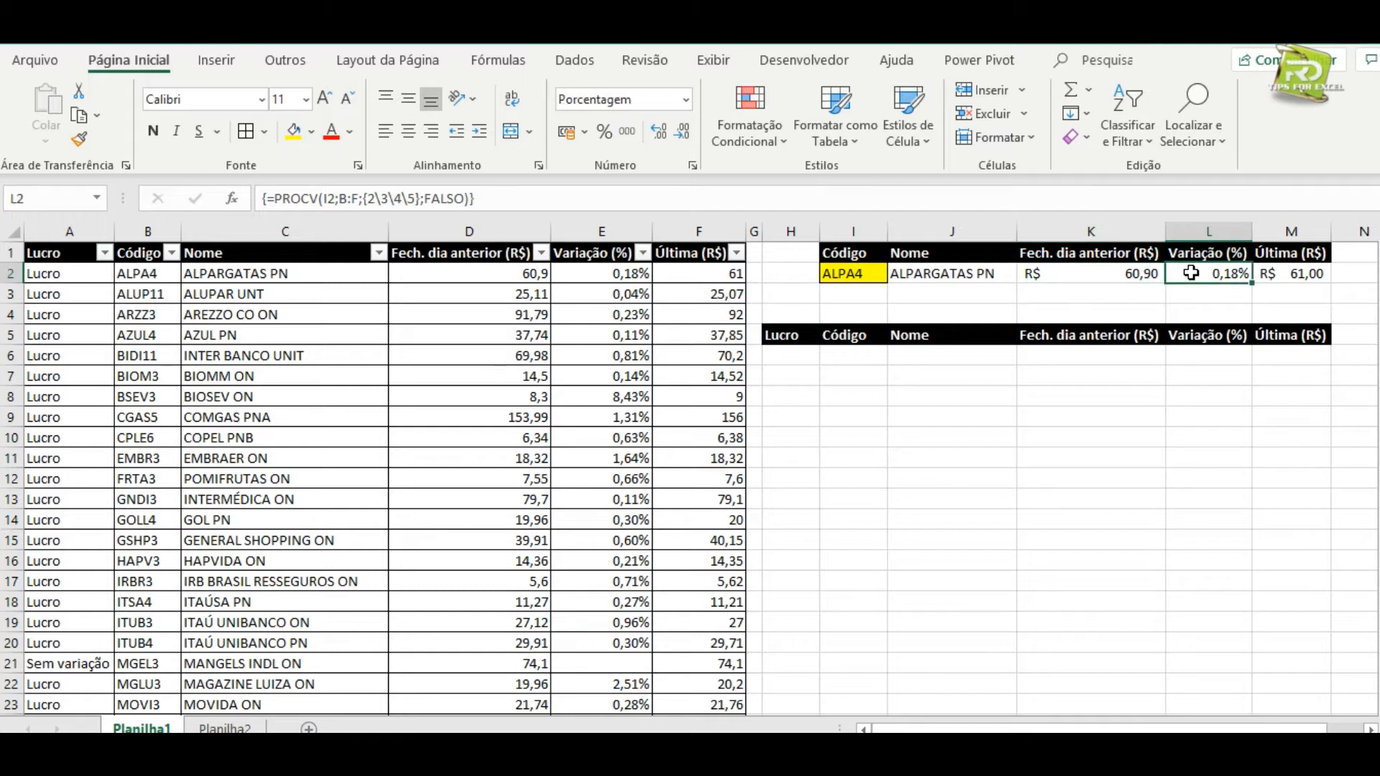
left_click(1282, 268)
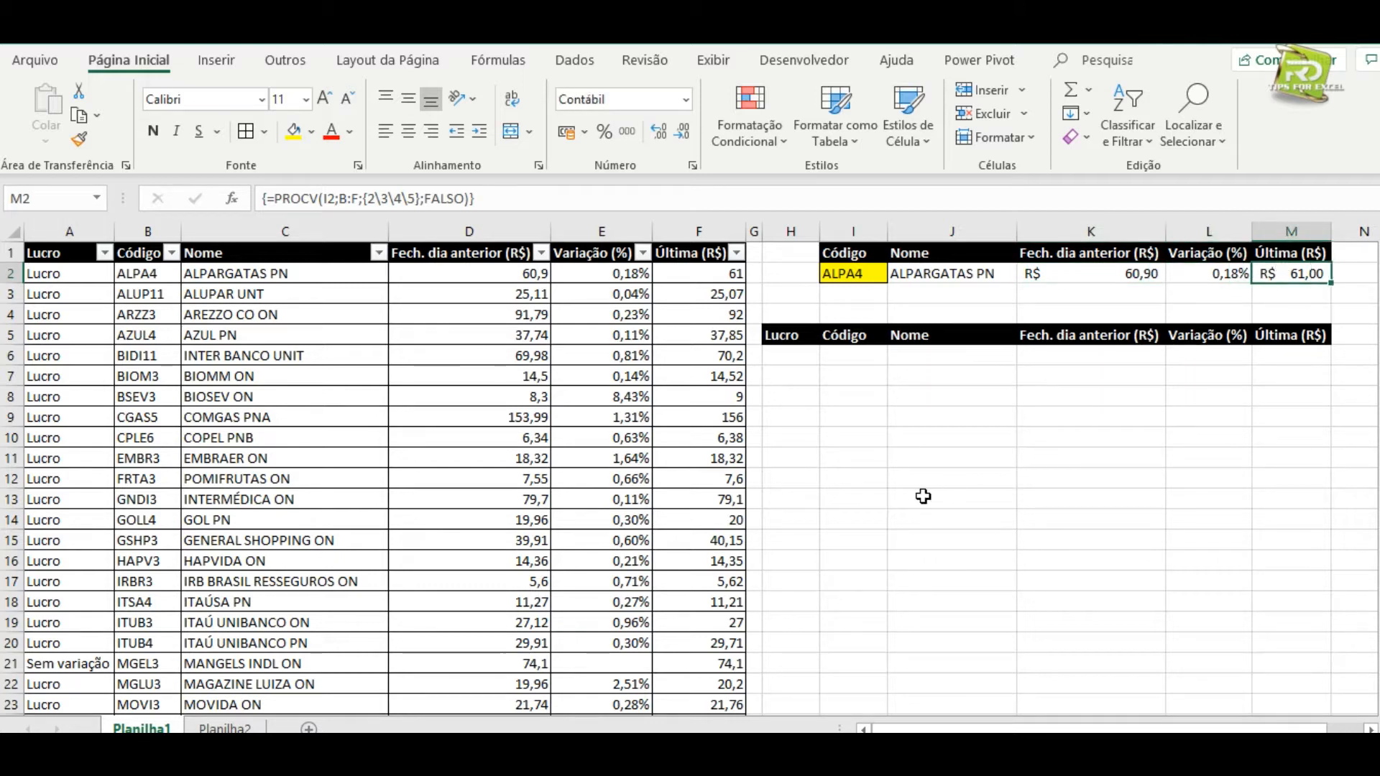
left_click_drag(927, 273, 1262, 273)
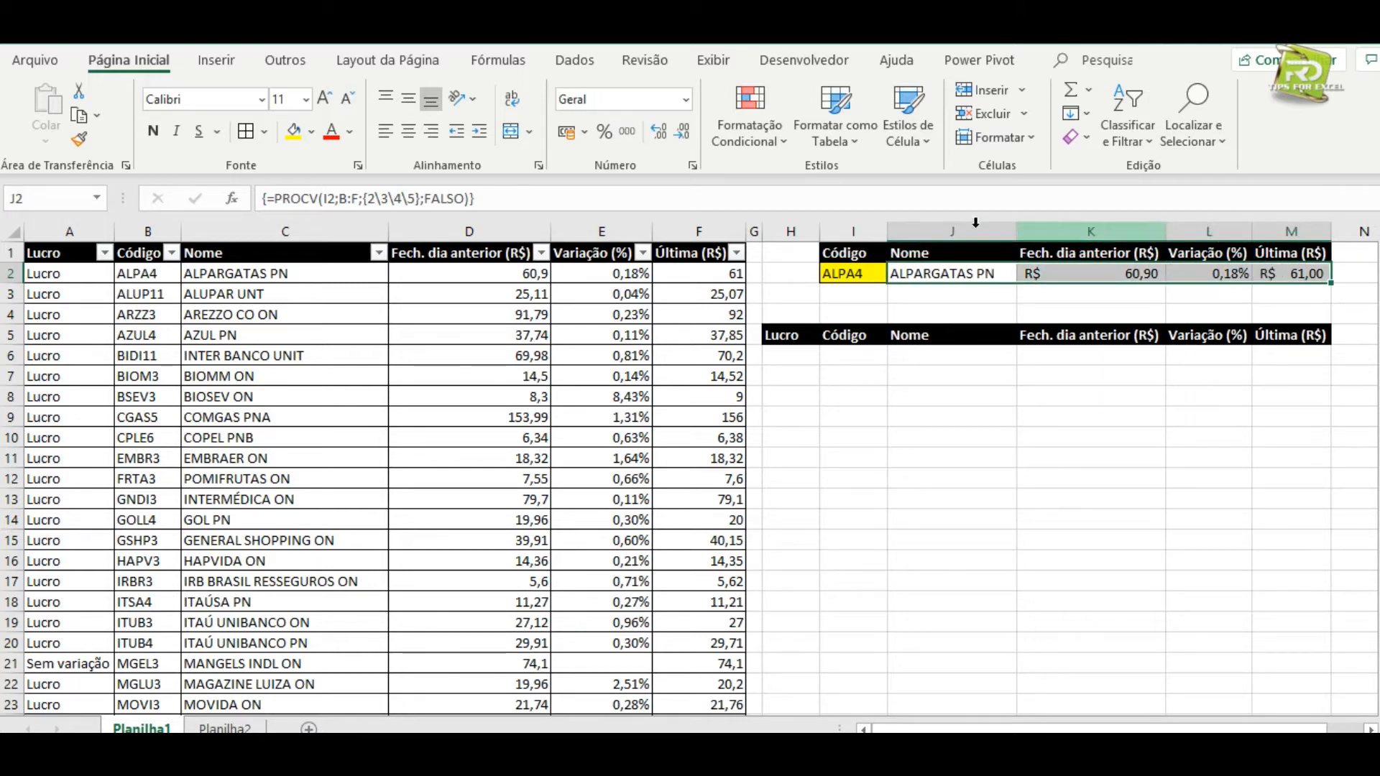
Review the empty results area H5:M13 and the search code cell I2 above it.
left_click(853, 274)
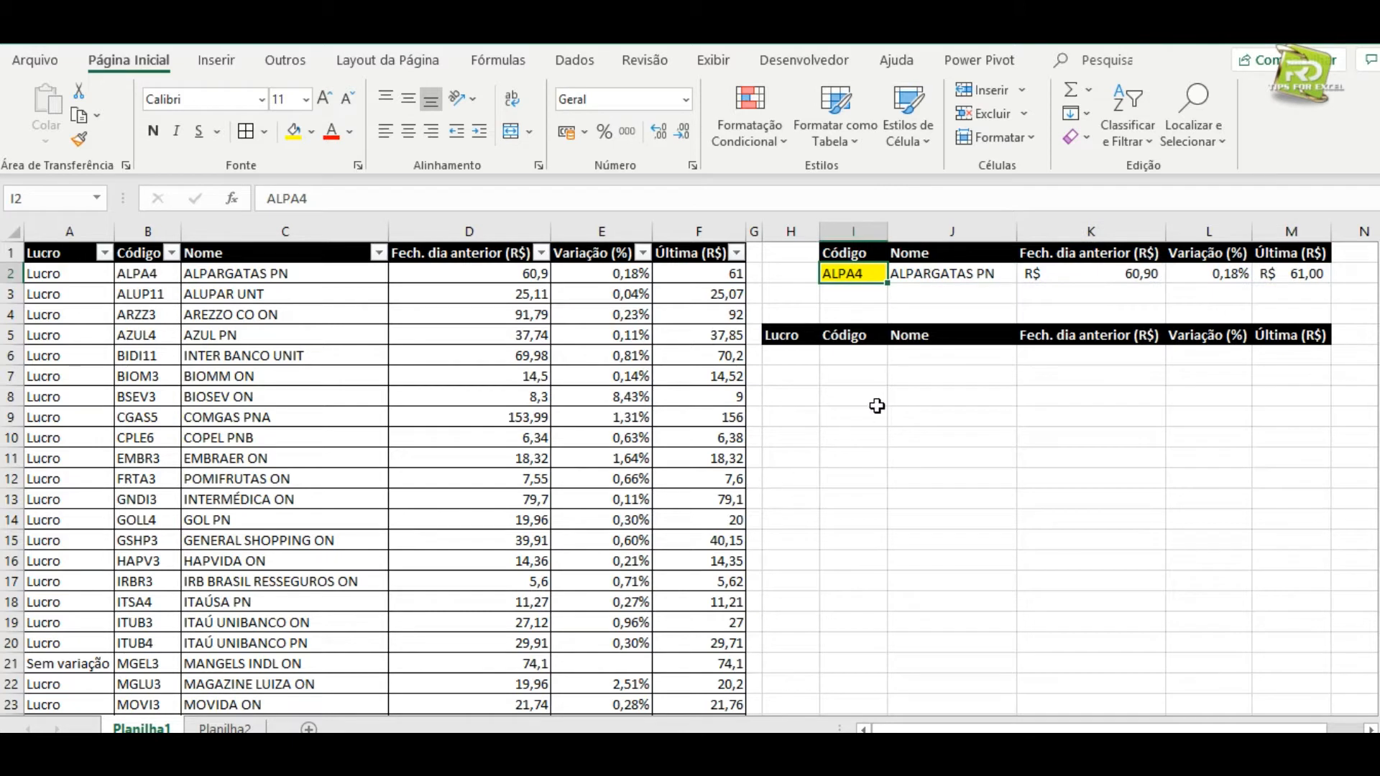
left_click(811, 397)
left_click(797, 343)
left_click_drag(871, 339, 1303, 505)
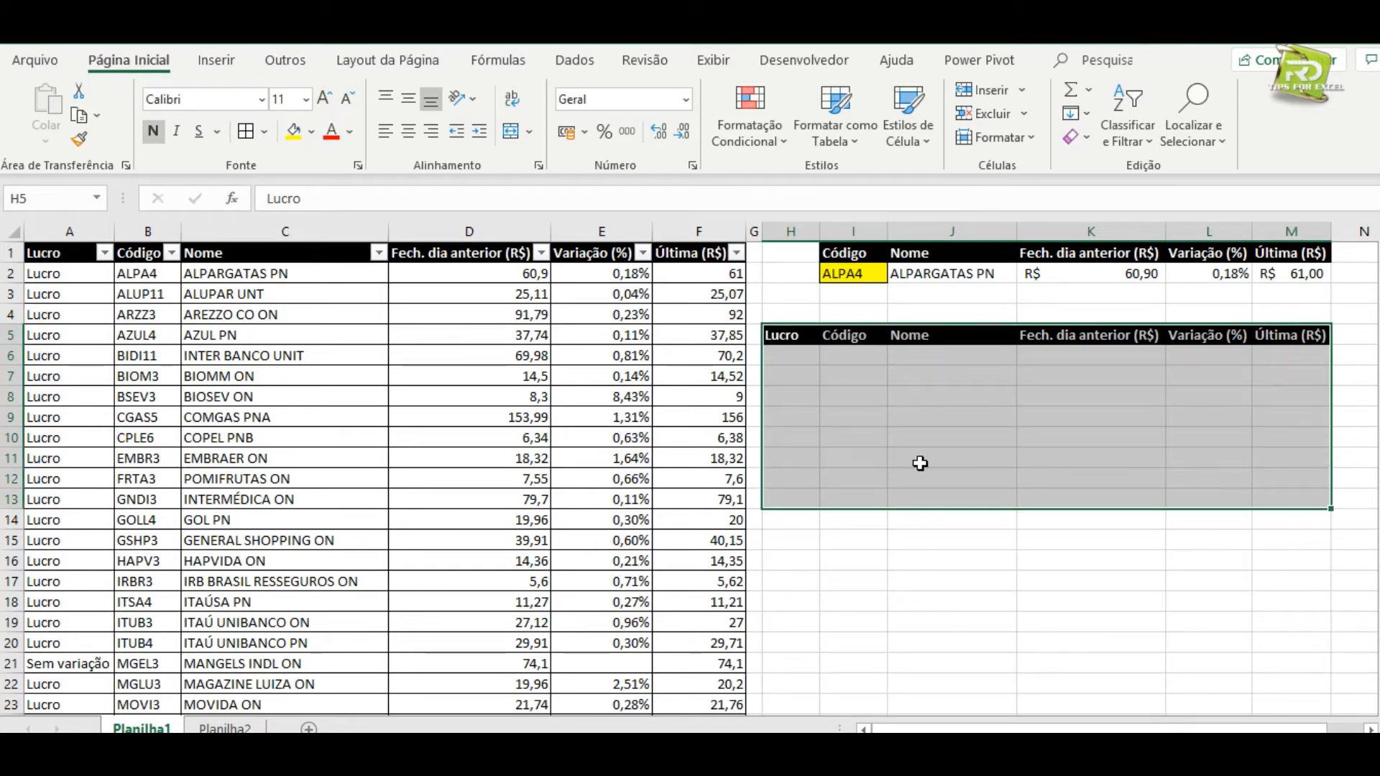
left_click(855, 277)
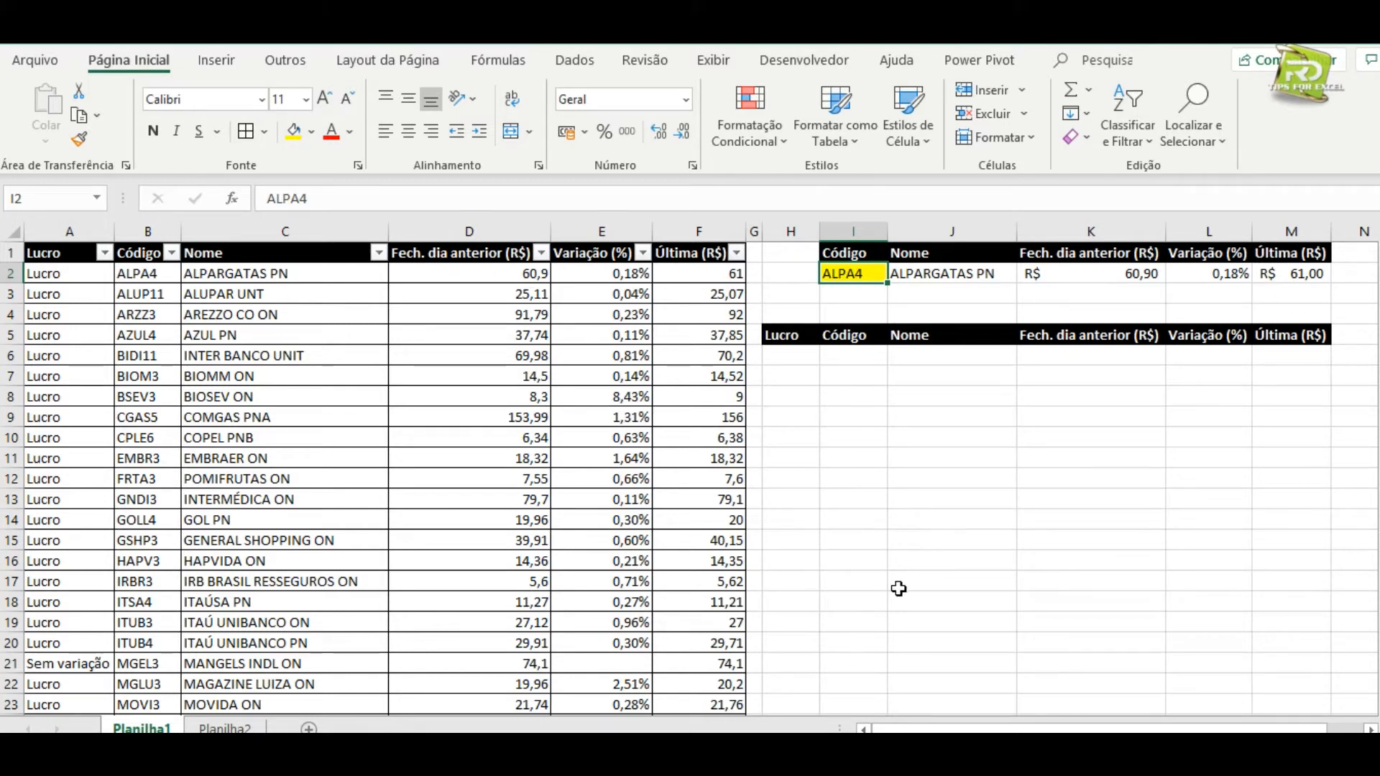
Enter the formula =CORRESP(I2;B:B;0) in H4 to find the code's position in the Código column.
left_click(786, 314)
type("=corr")
key("Down")
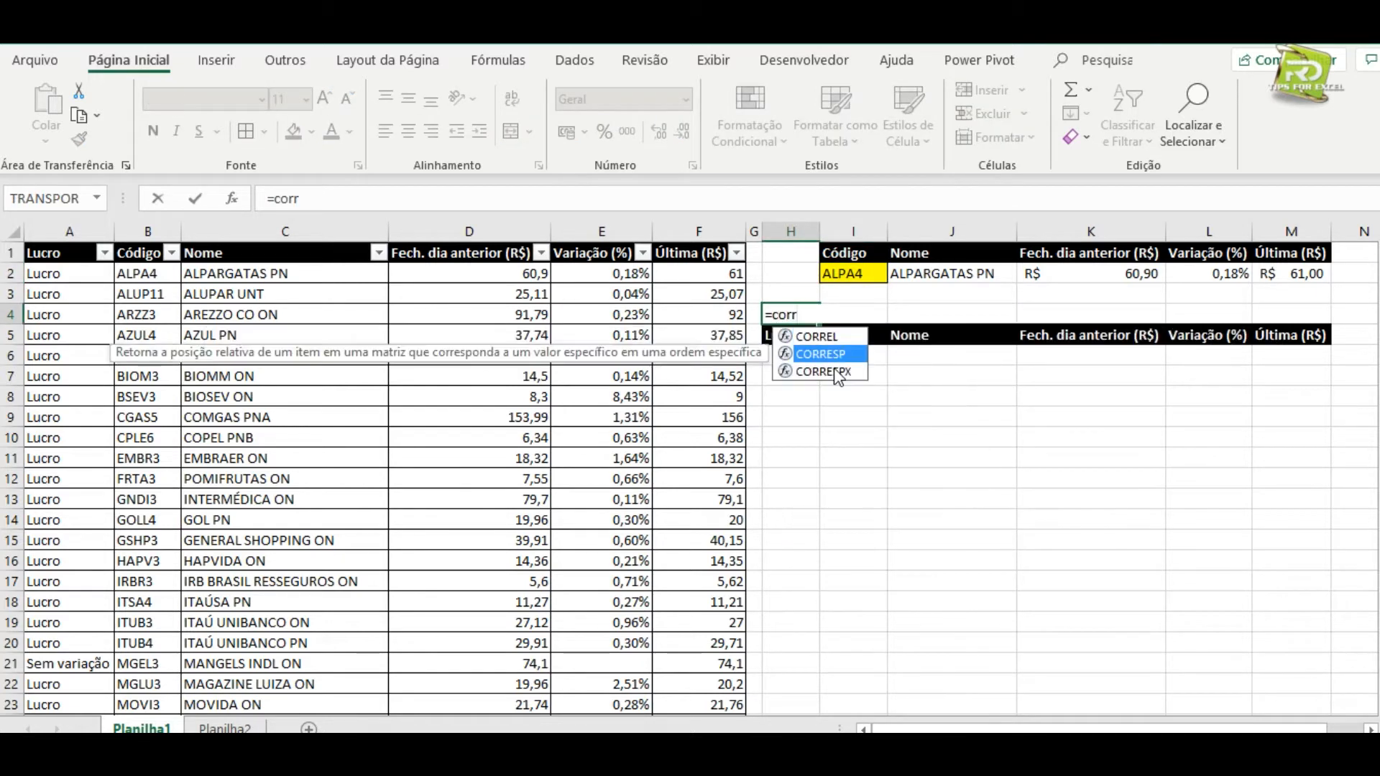
key("Tab")
left_click(848, 274)
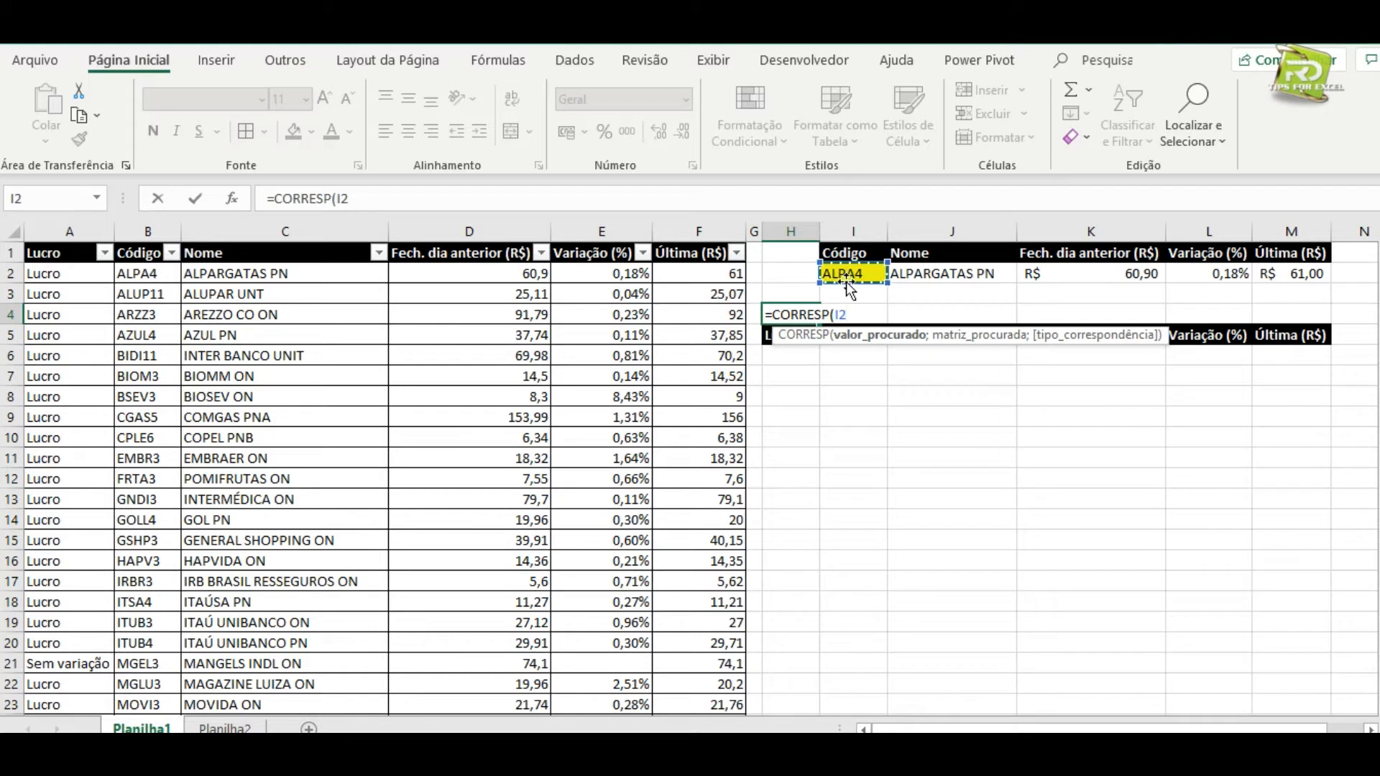
type(";")
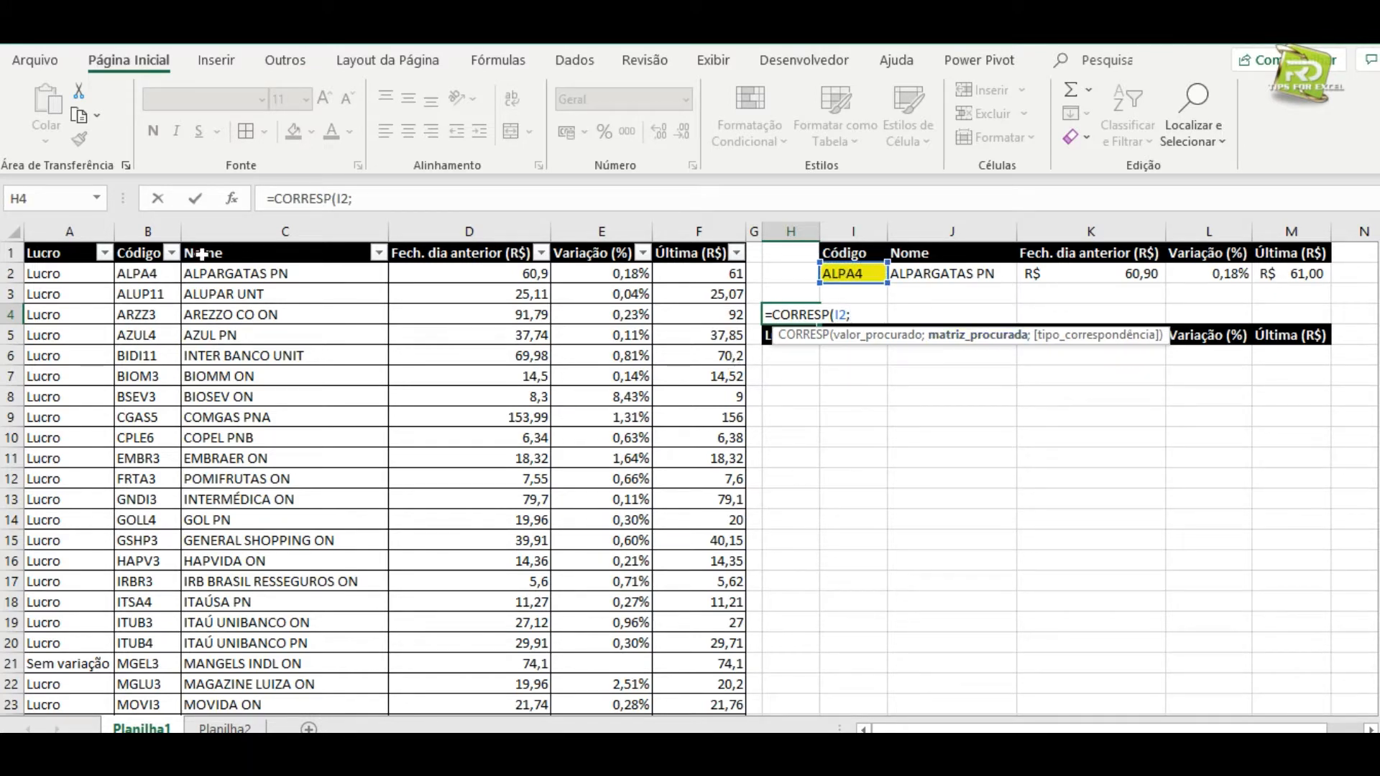
left_click(138, 224)
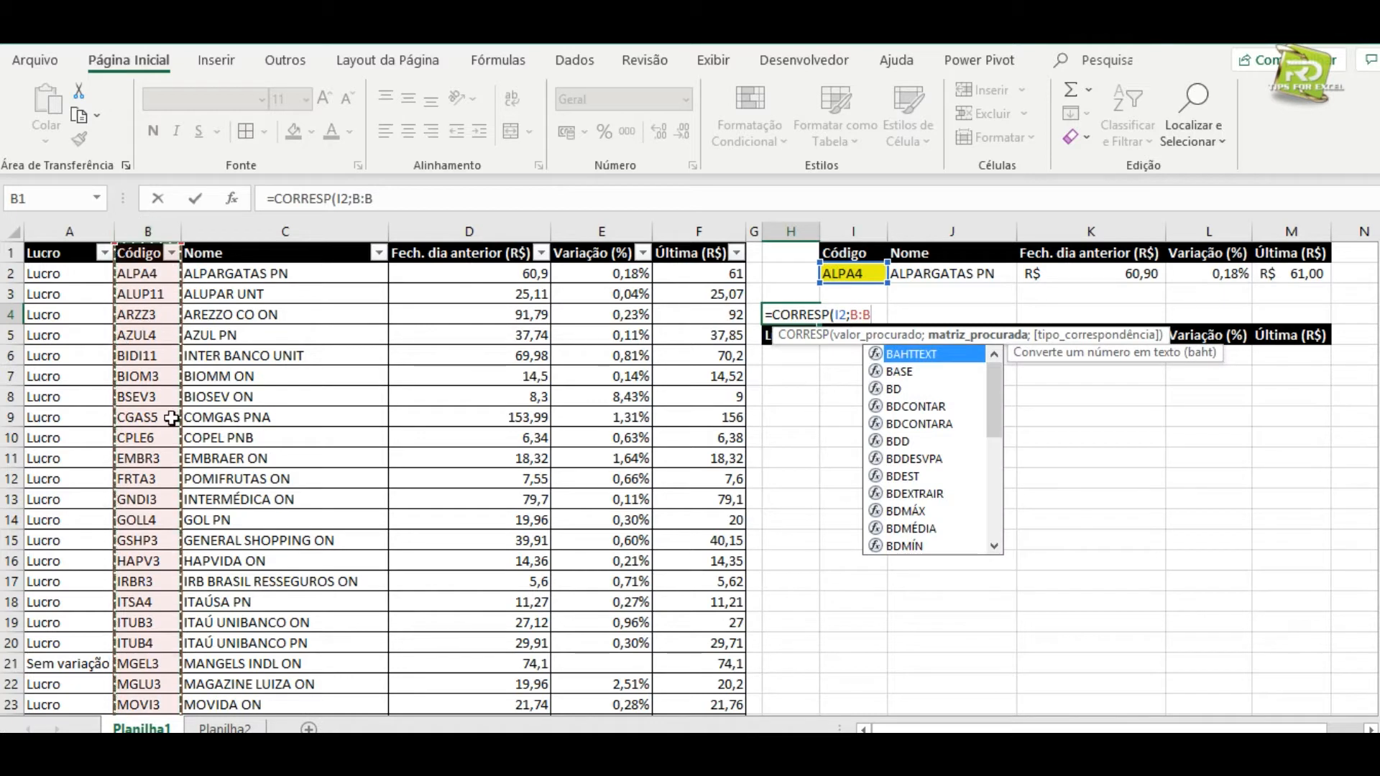
type(";0)")
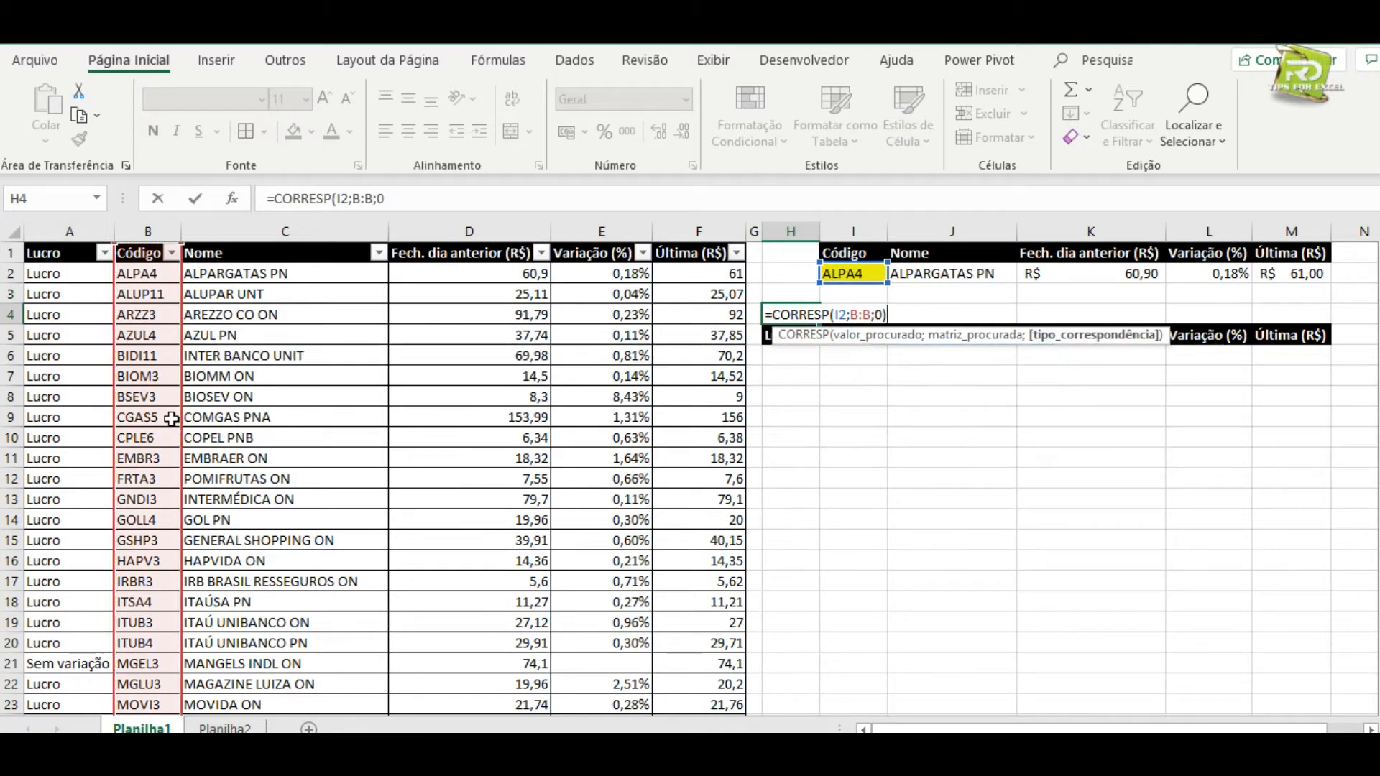
key("ctrl+Return")
key("Return")
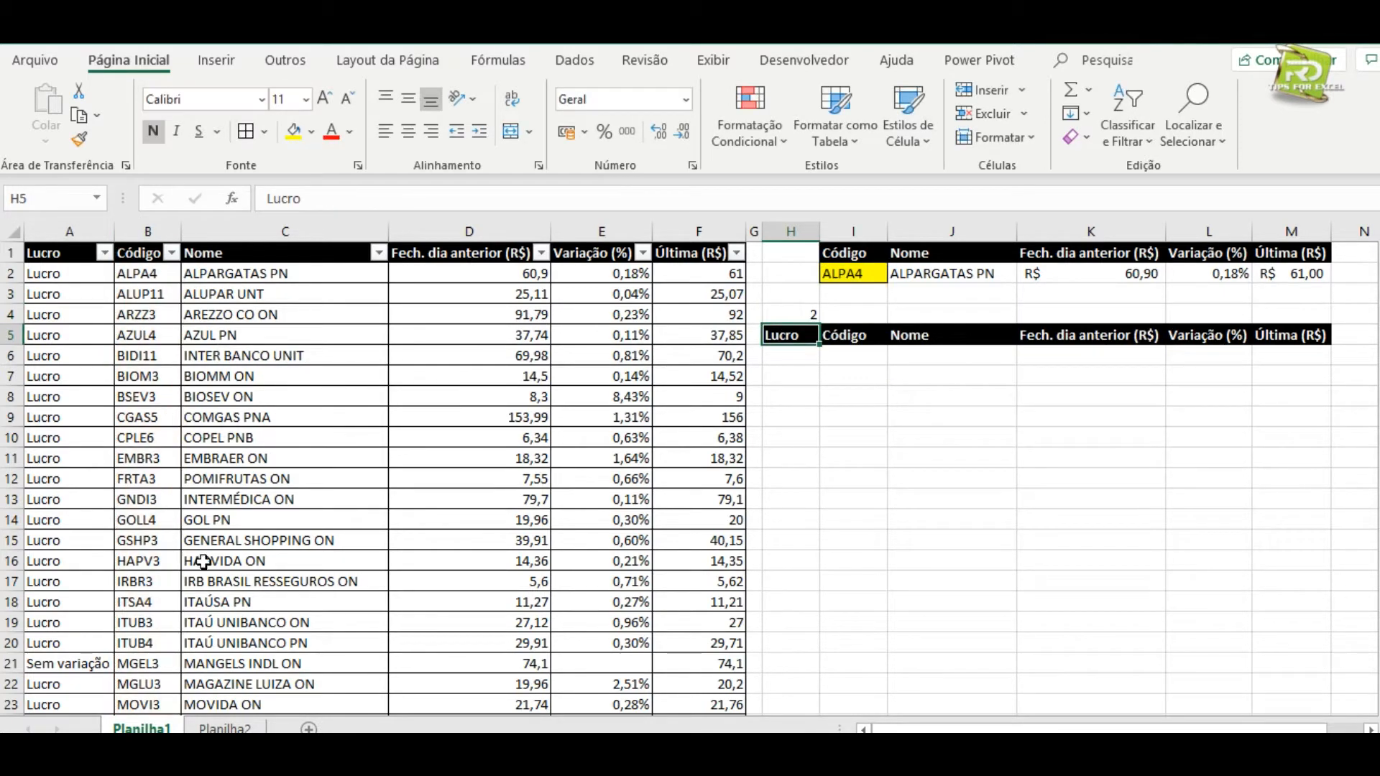
Subtract 1 from the position formula in H4 so it reads =CORRESP(I2;B:B;0)-1.
left_click(792, 311)
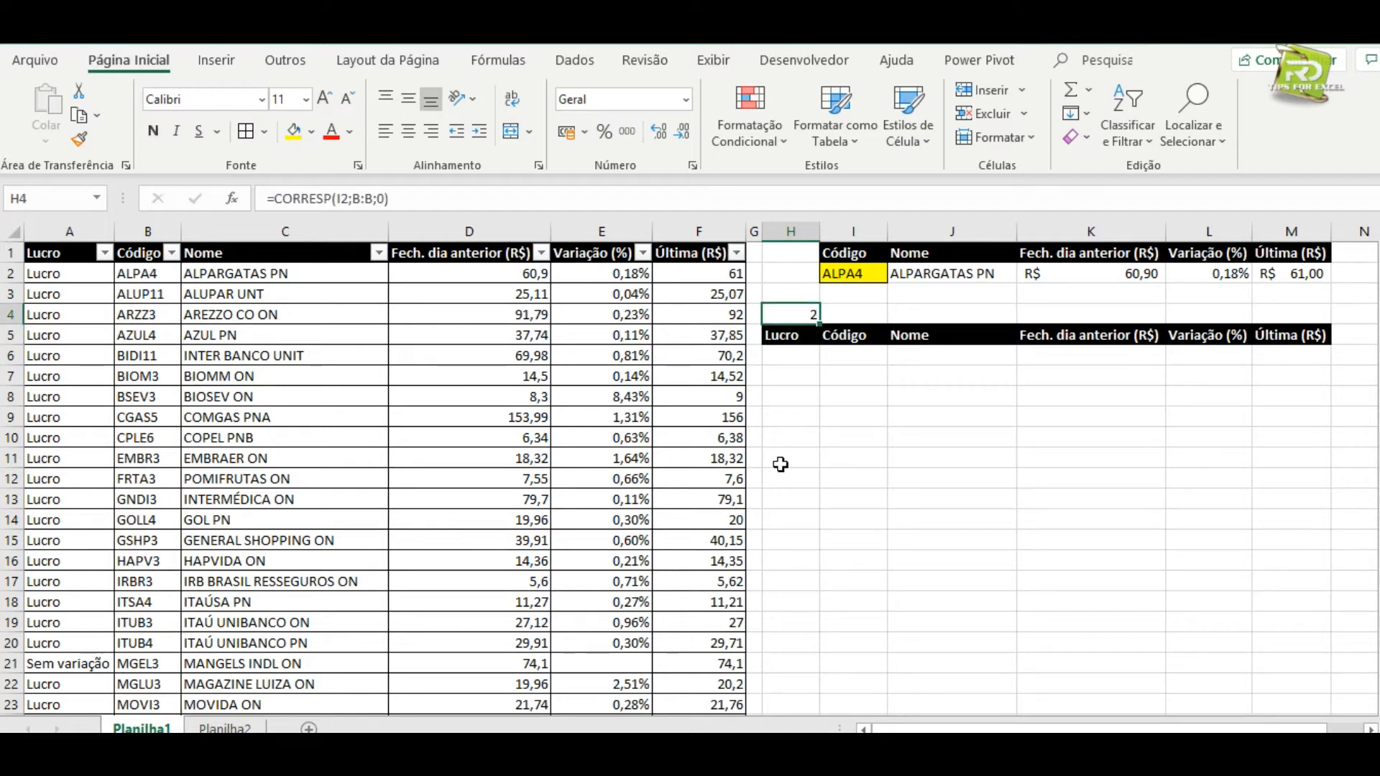
left_click(457, 186)
type("-1")
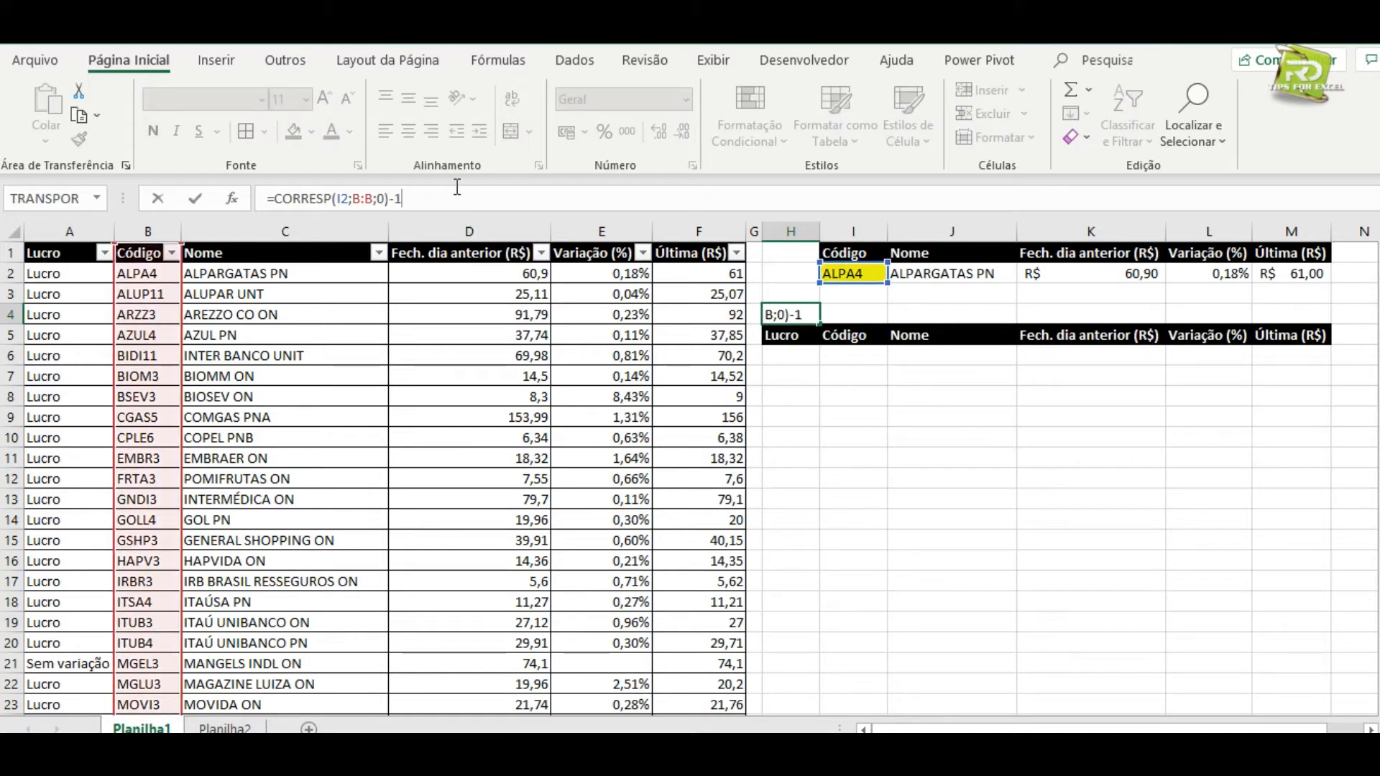
key("Return")
Compare the search code in I2 with its entry in B2 and the position formula in H4.
left_click(833, 281)
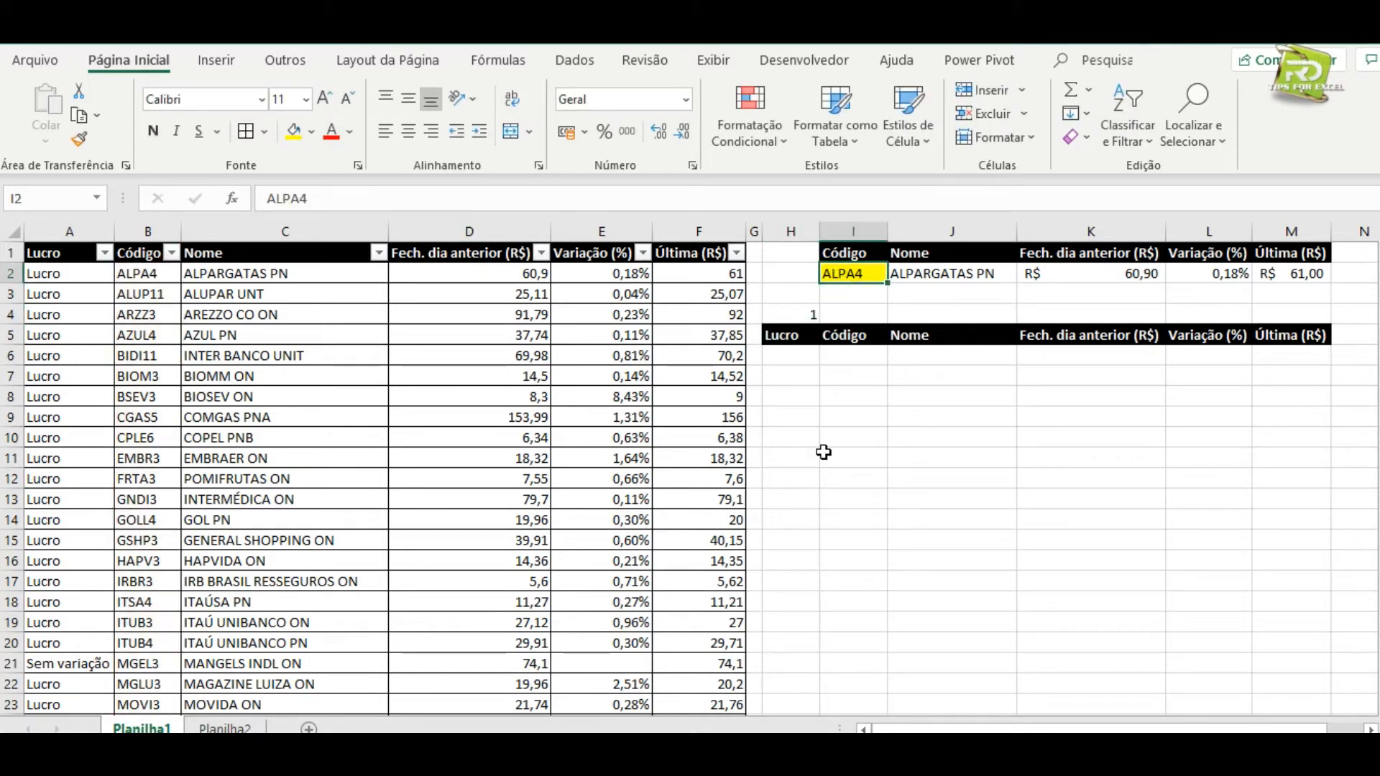
left_click(140, 280)
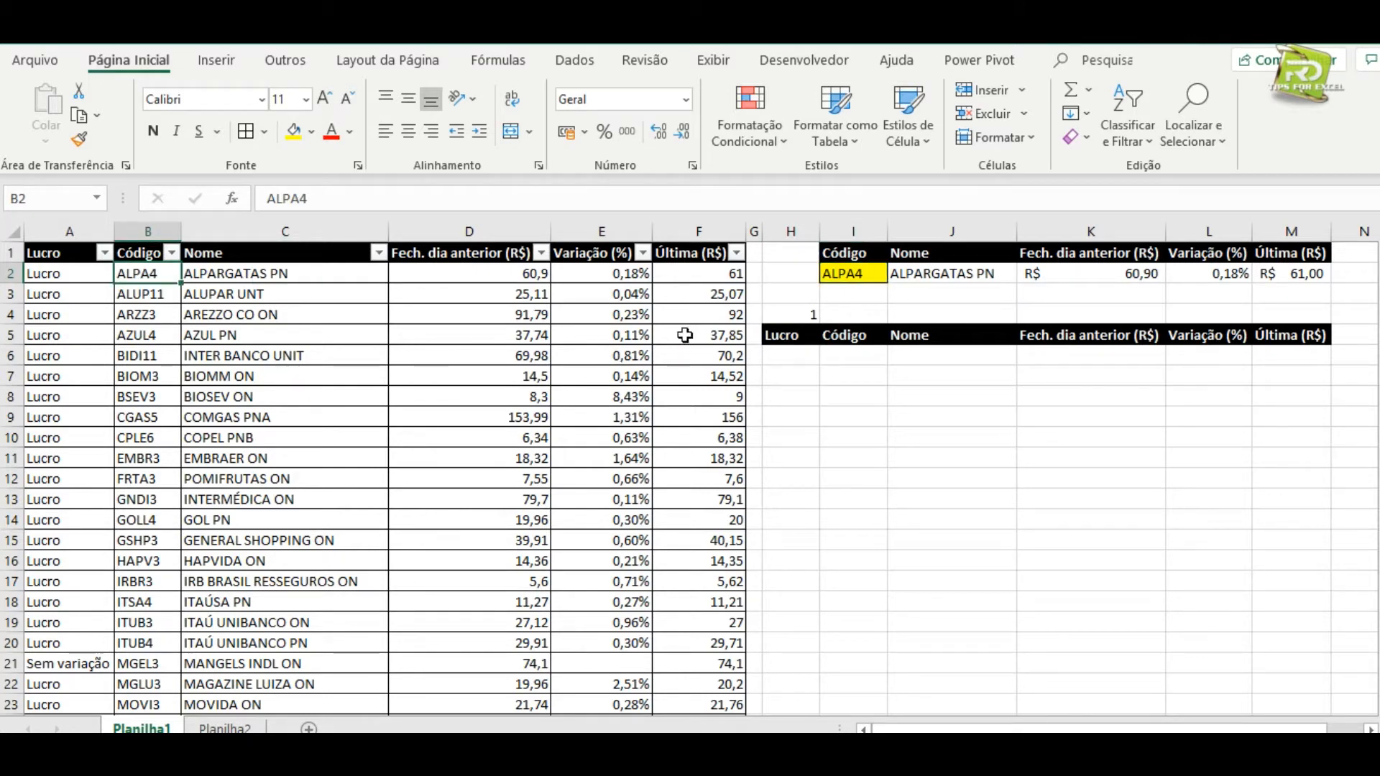
left_click(800, 319)
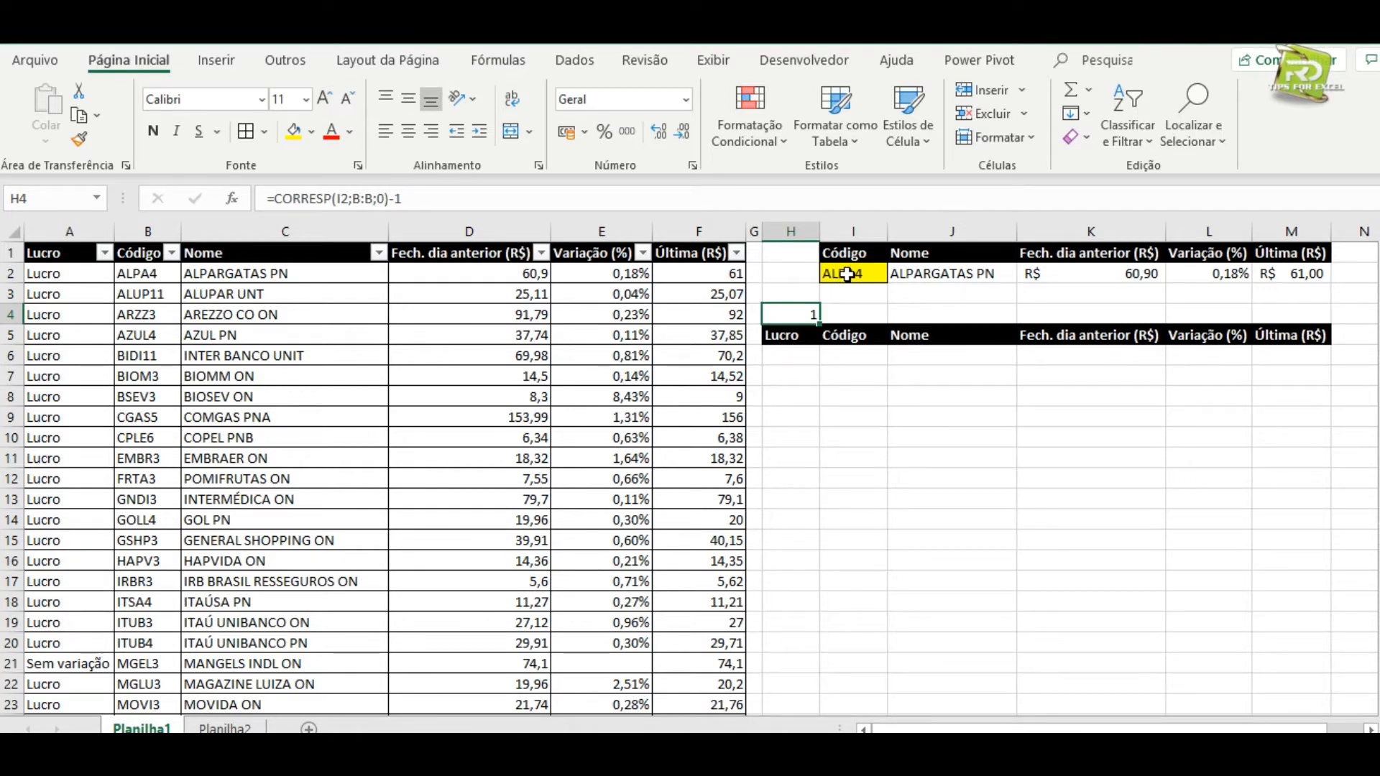
Enter the formula =DESLOC(A2;H4;0) in H6 under the Lucro header.
left_click(814, 356)
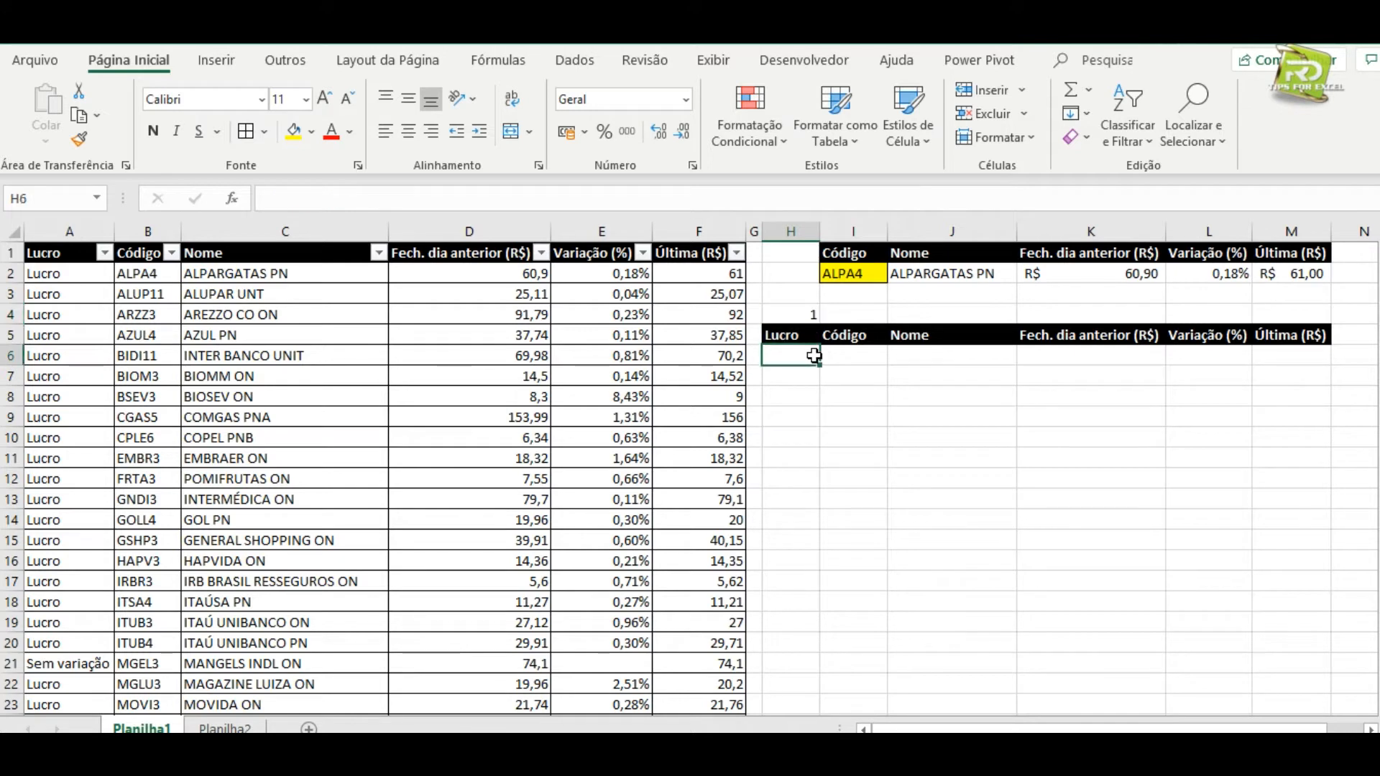
type("desloc(")
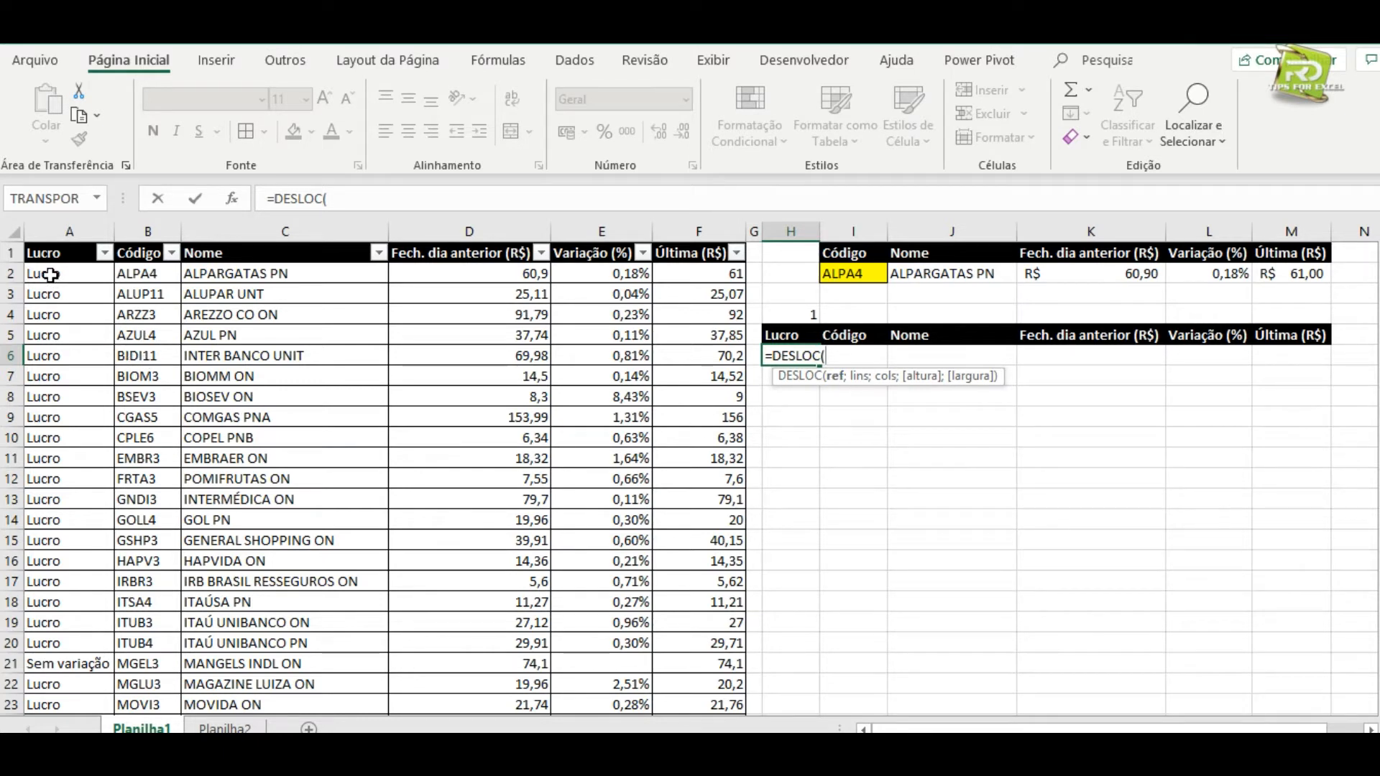
left_click(55, 277)
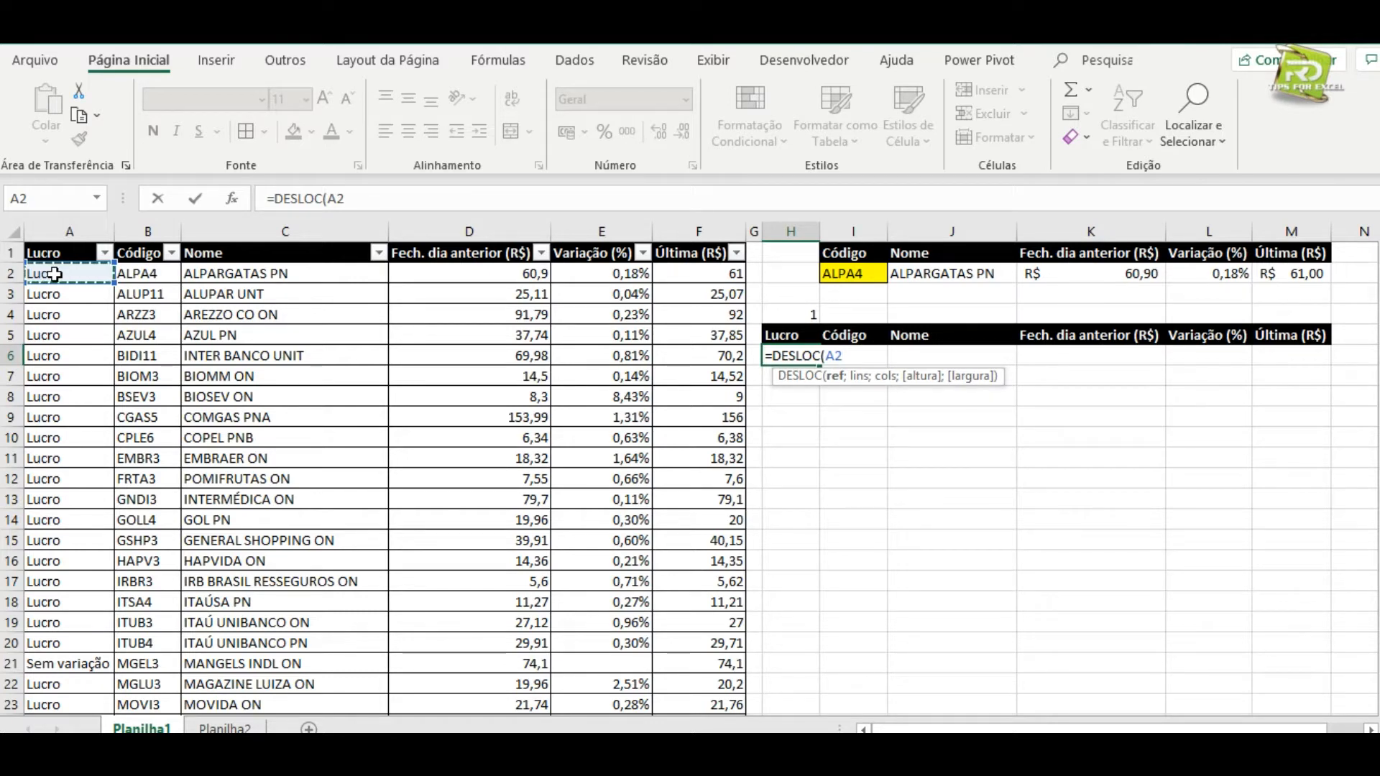
type(";")
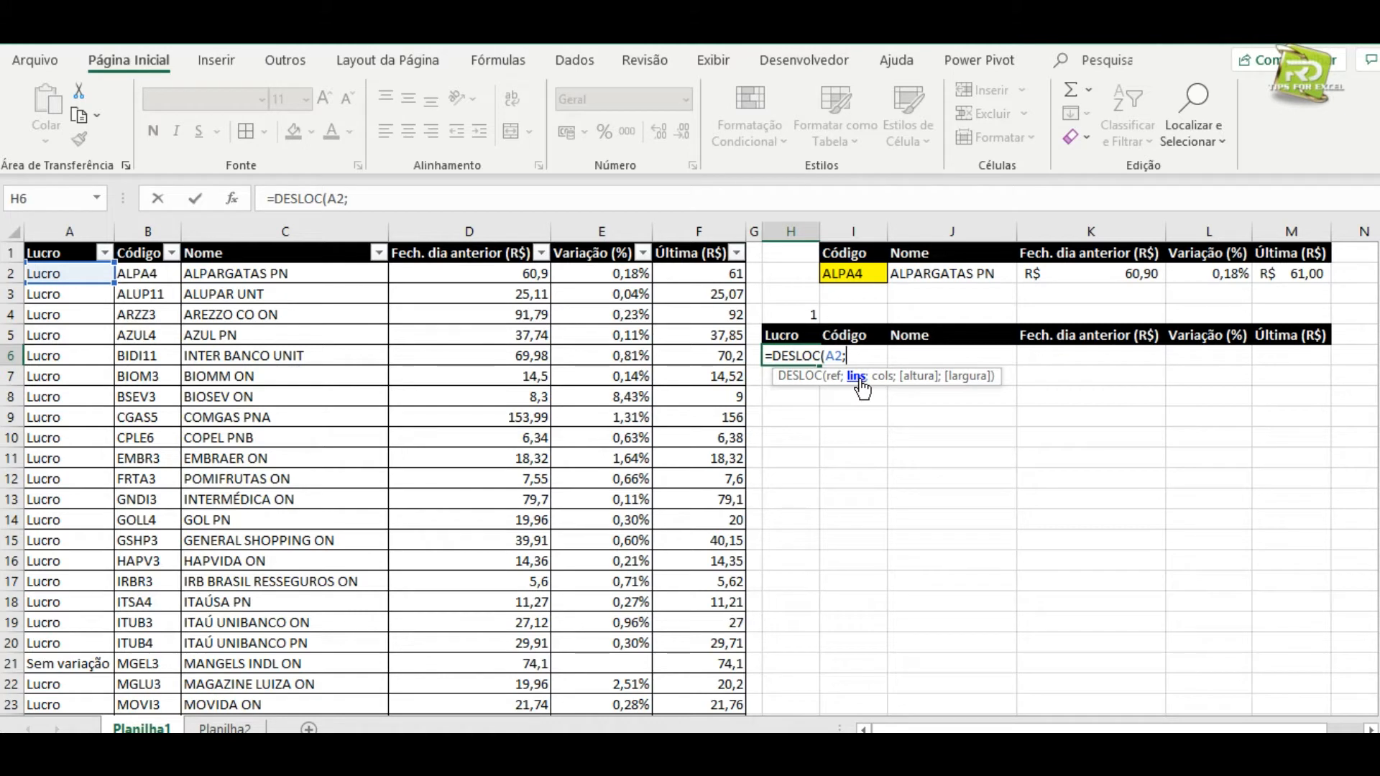
left_click(791, 314)
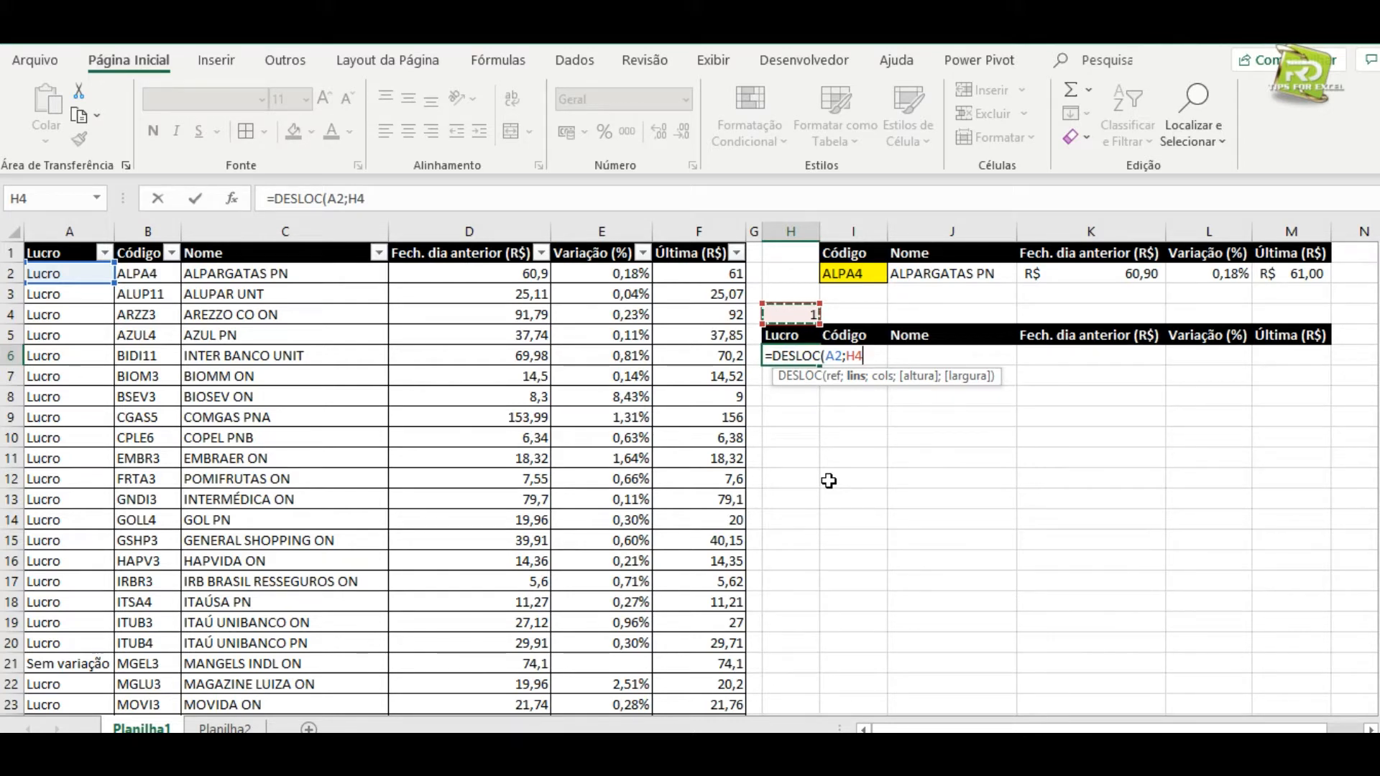
type(";0)")
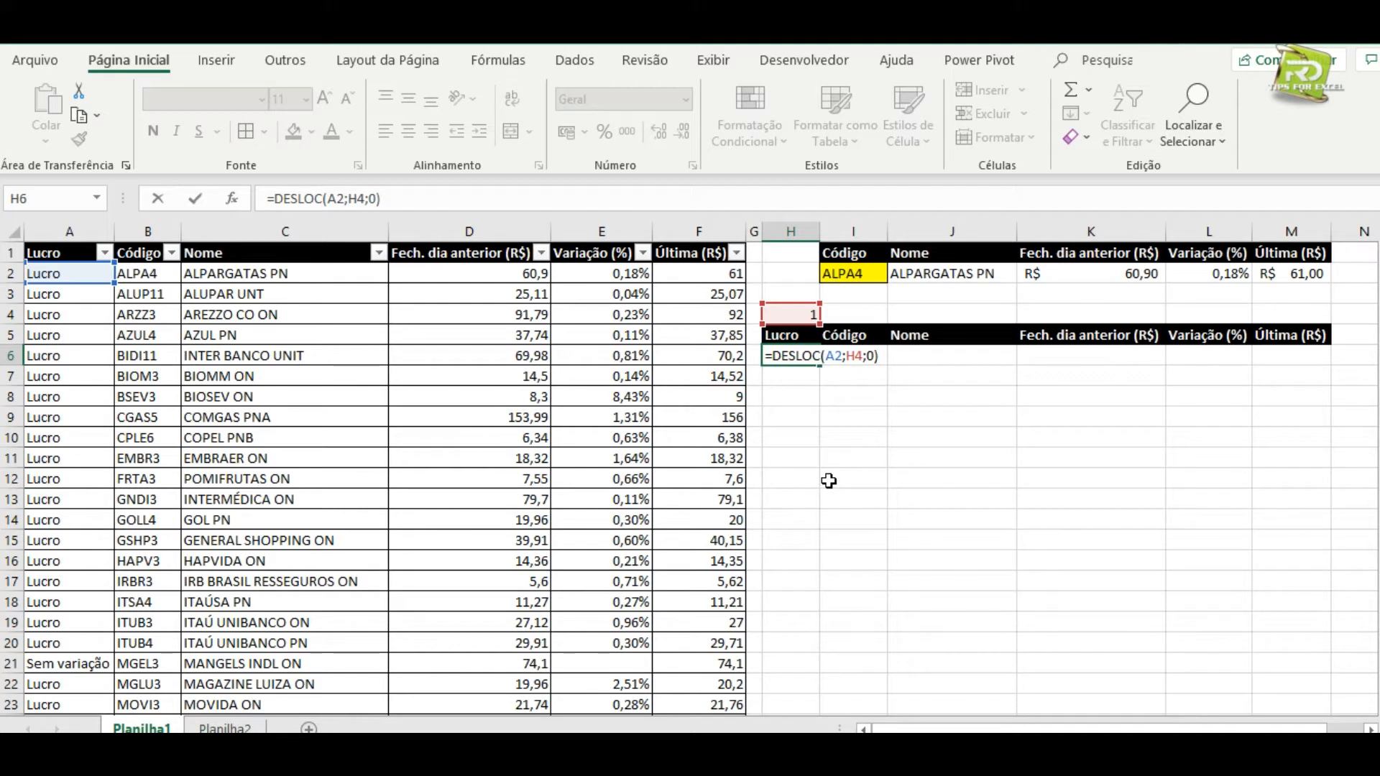
key("Return")
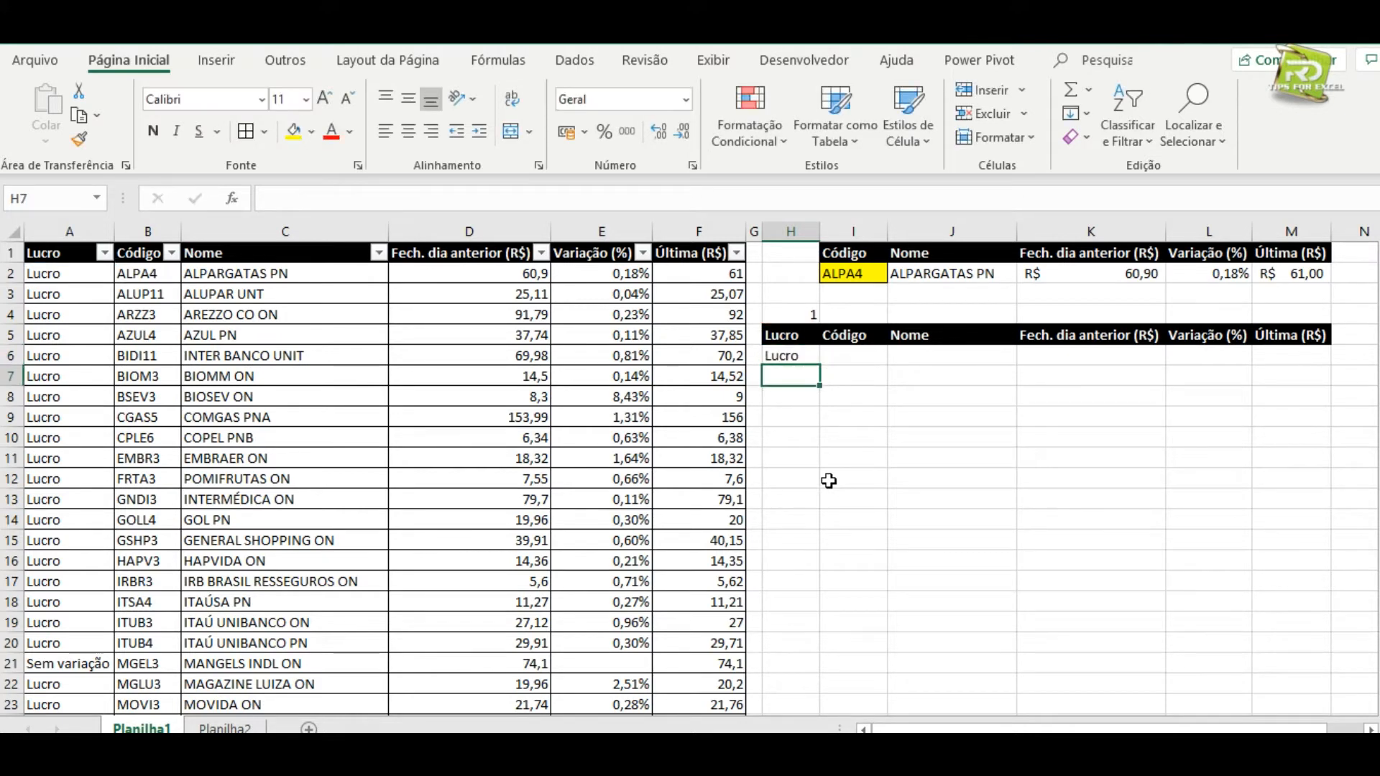
Make the H4 reference in H6's DESLOC formula absolute as $H$4 and fill the formula across to M6.
left_click(794, 357)
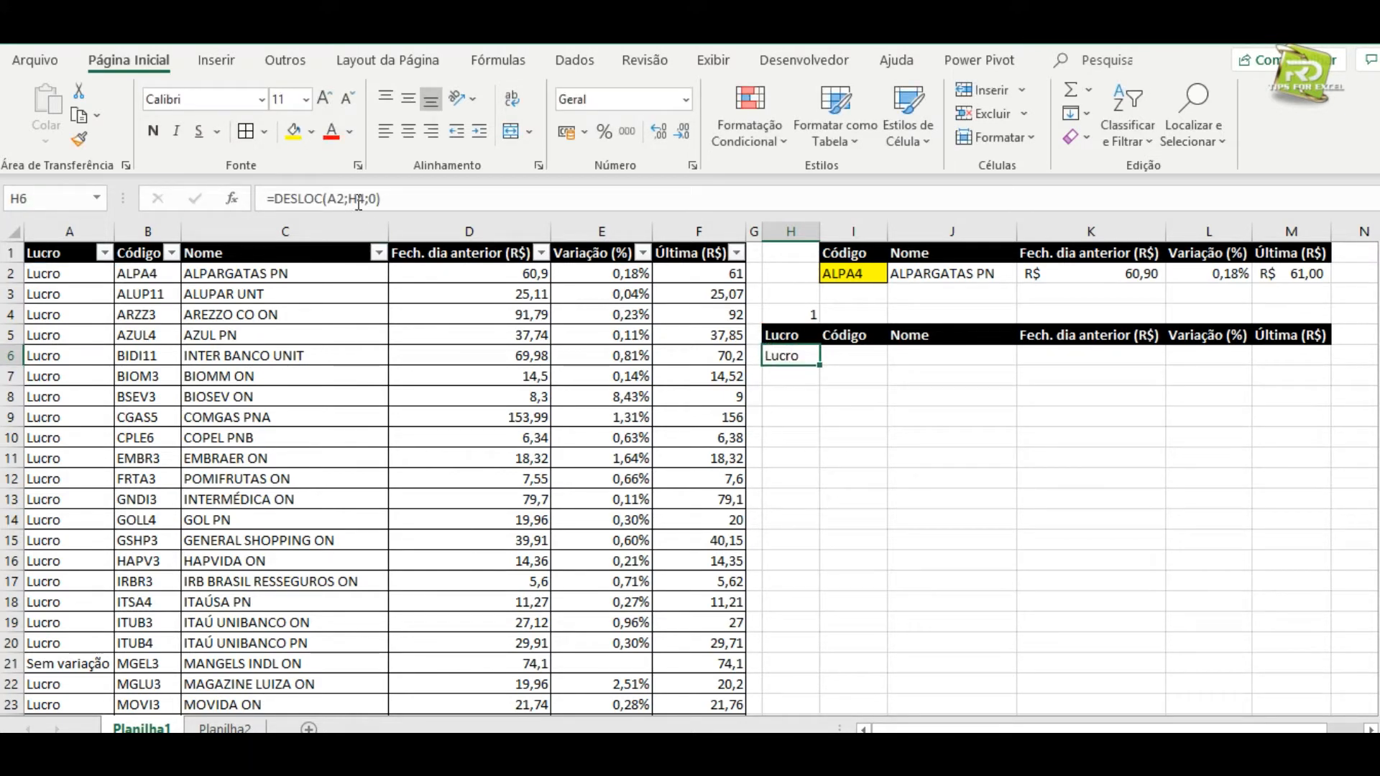
left_click(358, 198)
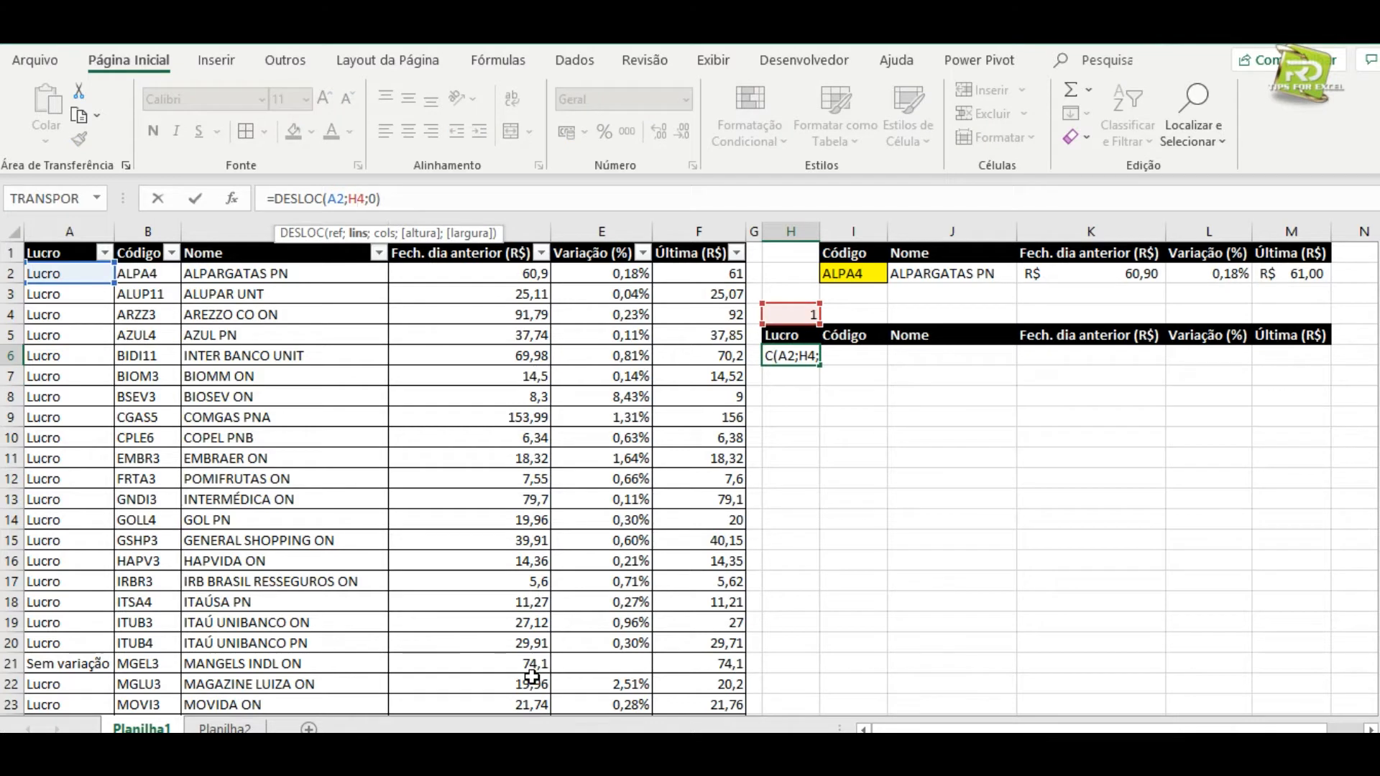
key("Return")
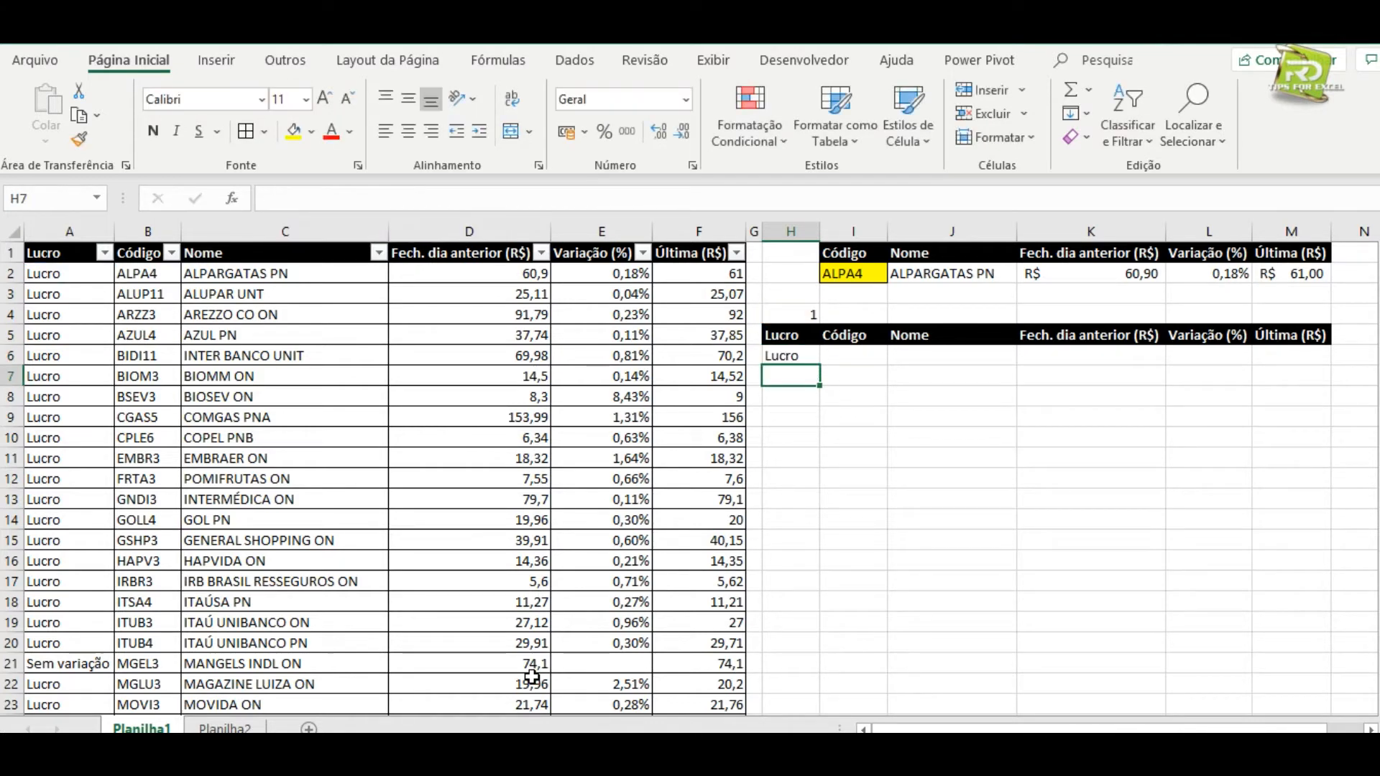
left_click(811, 355)
left_click_drag(819, 365, 1236, 368)
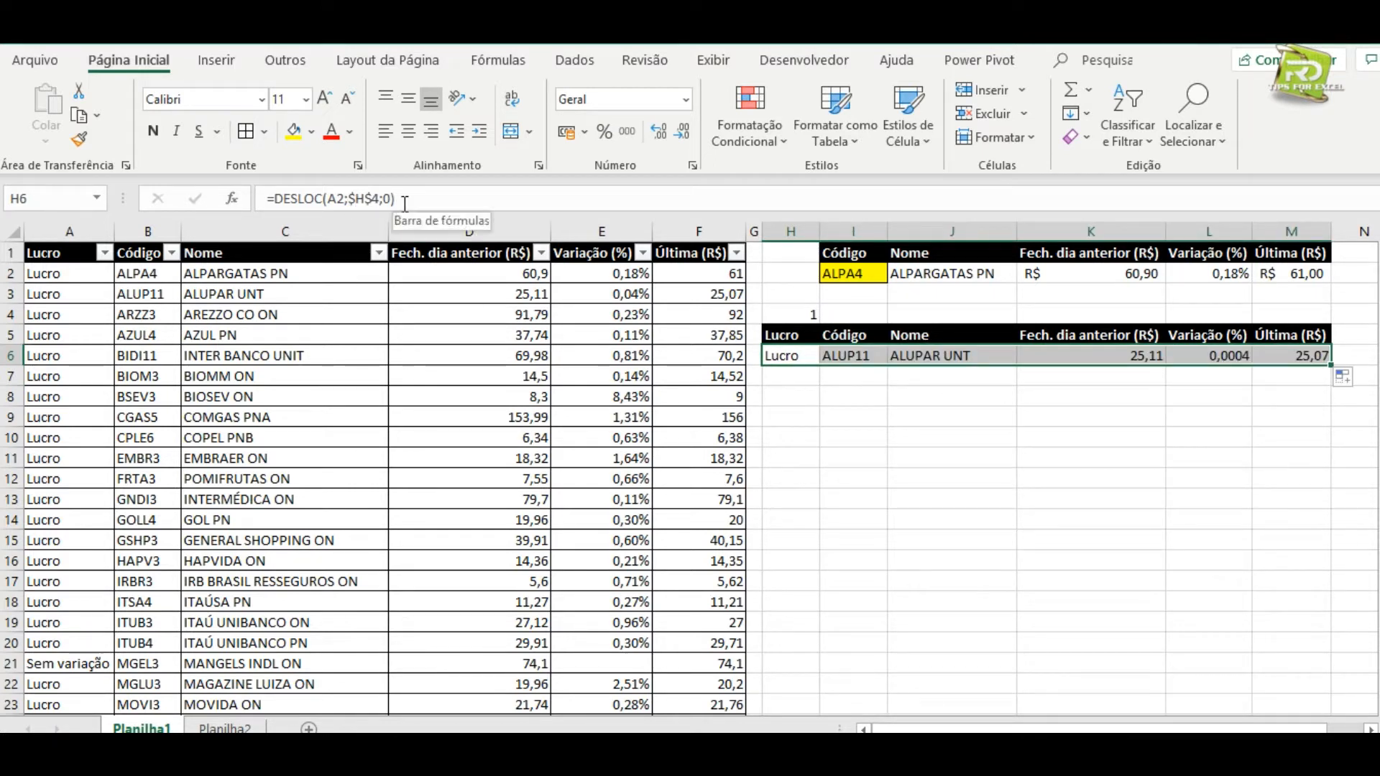
Fill the DESLOC formulas in H6:M6 down to row 17.
left_click_drag(1331, 366, 1334, 593)
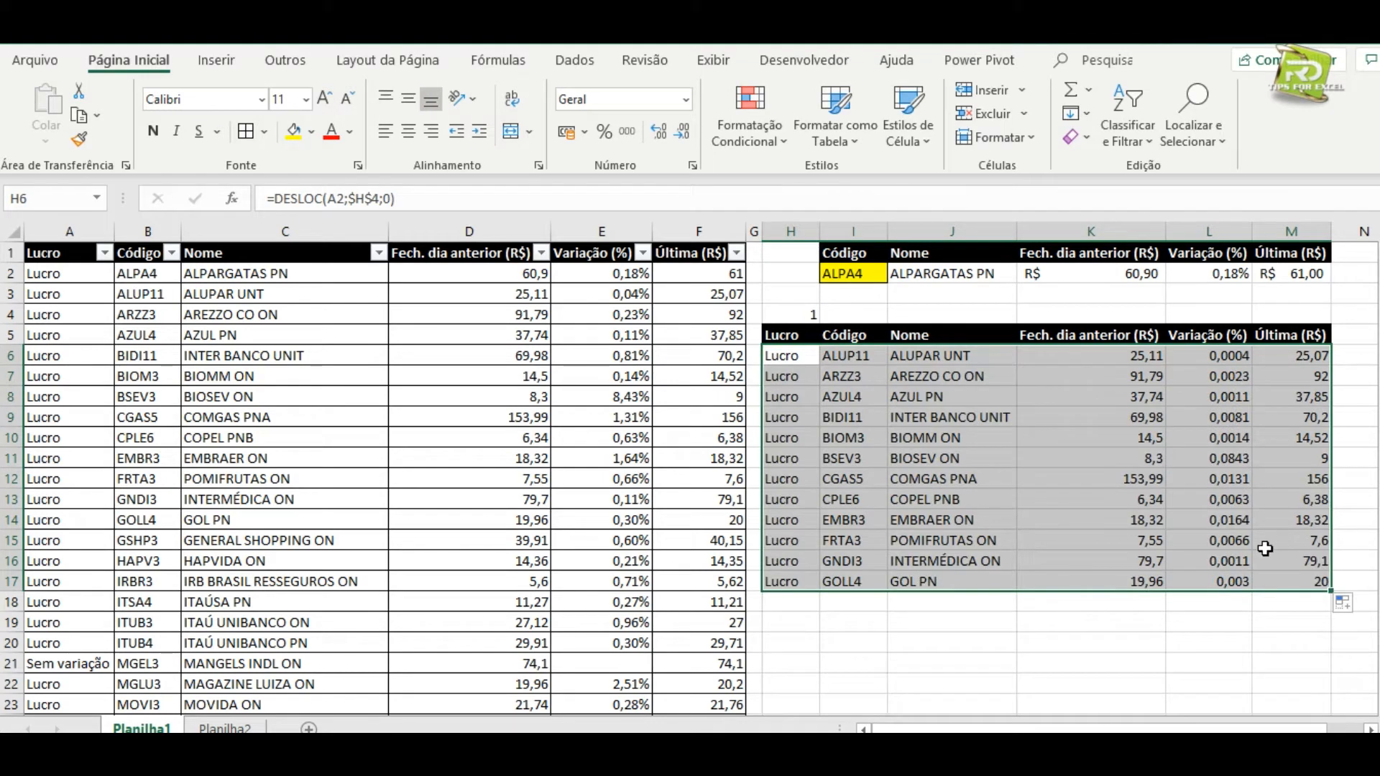
left_click(1003, 606)
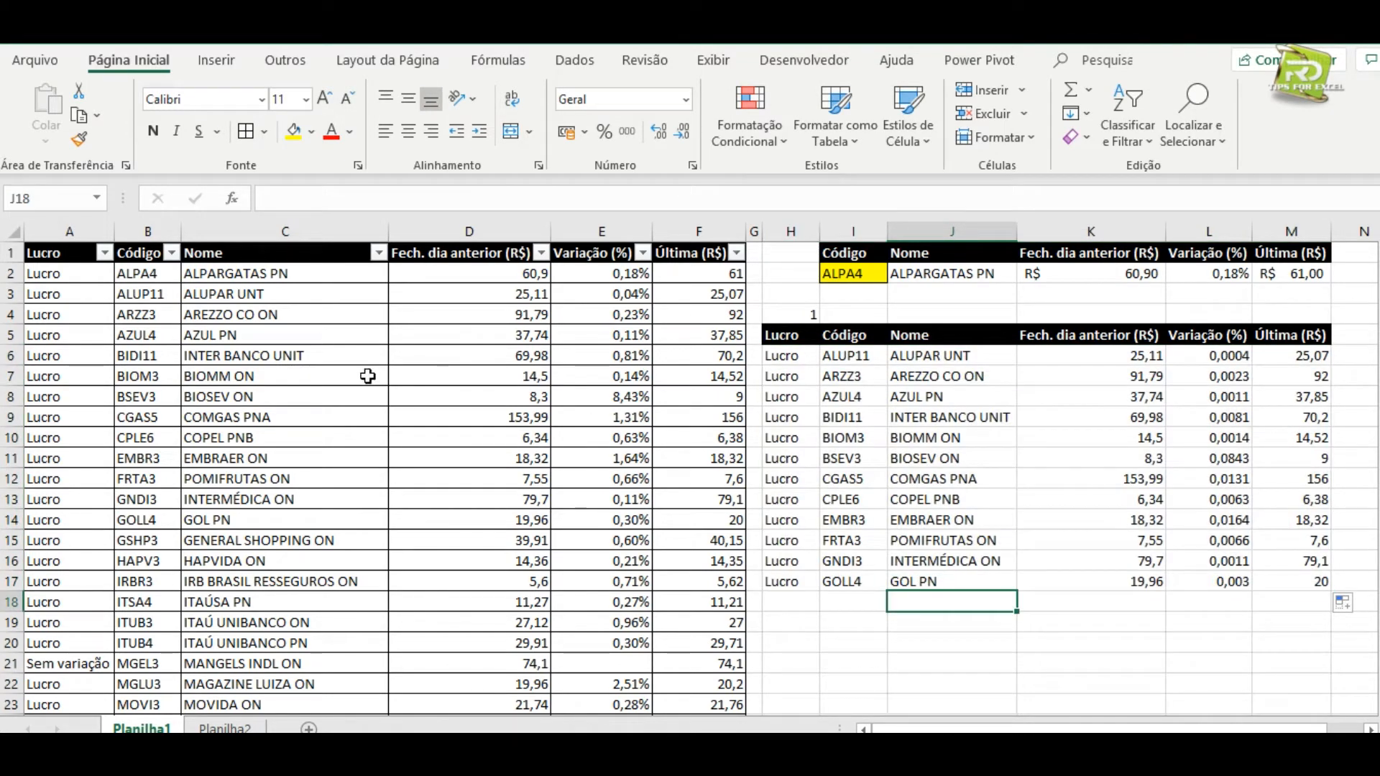
Copy the code AZUL4 from B5 and paste it as values only into the search cell I2.
left_click(140, 339)
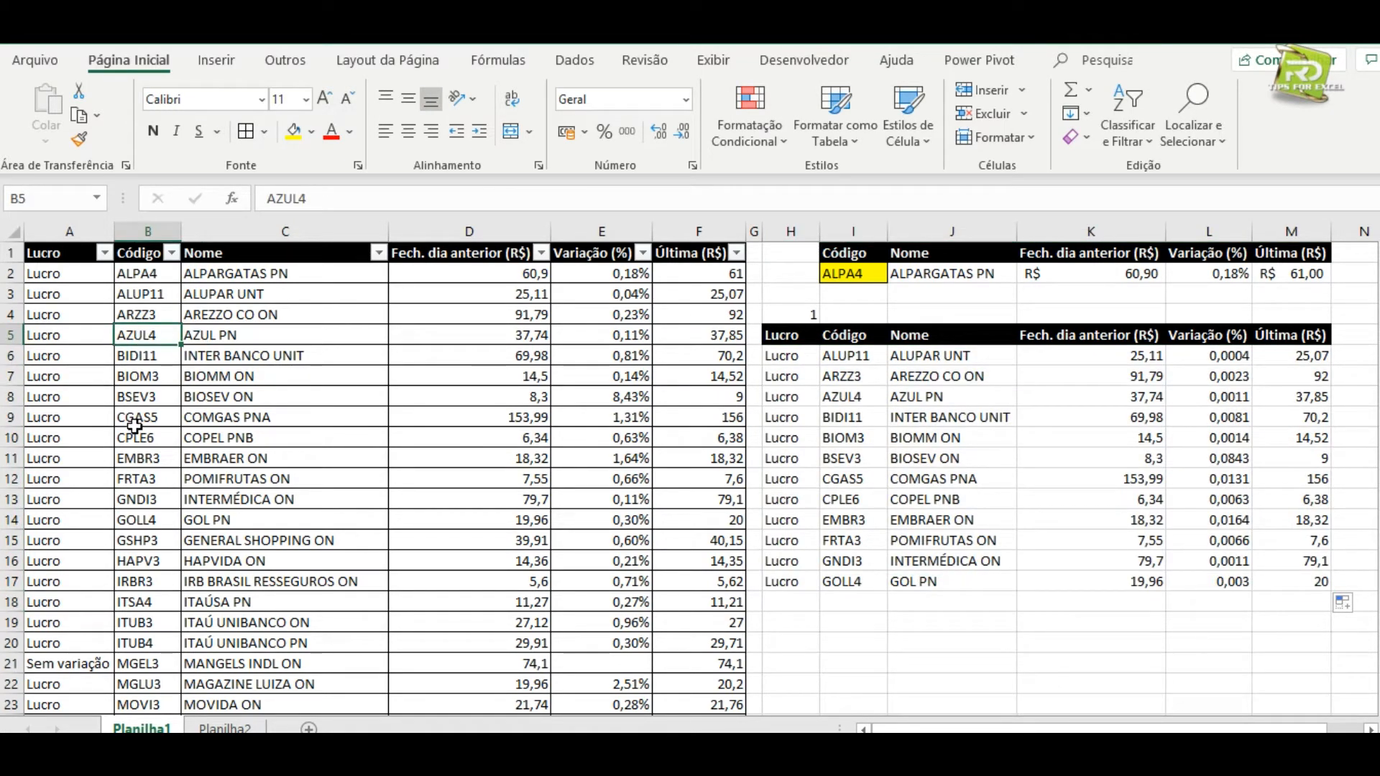
key("ctrl+c")
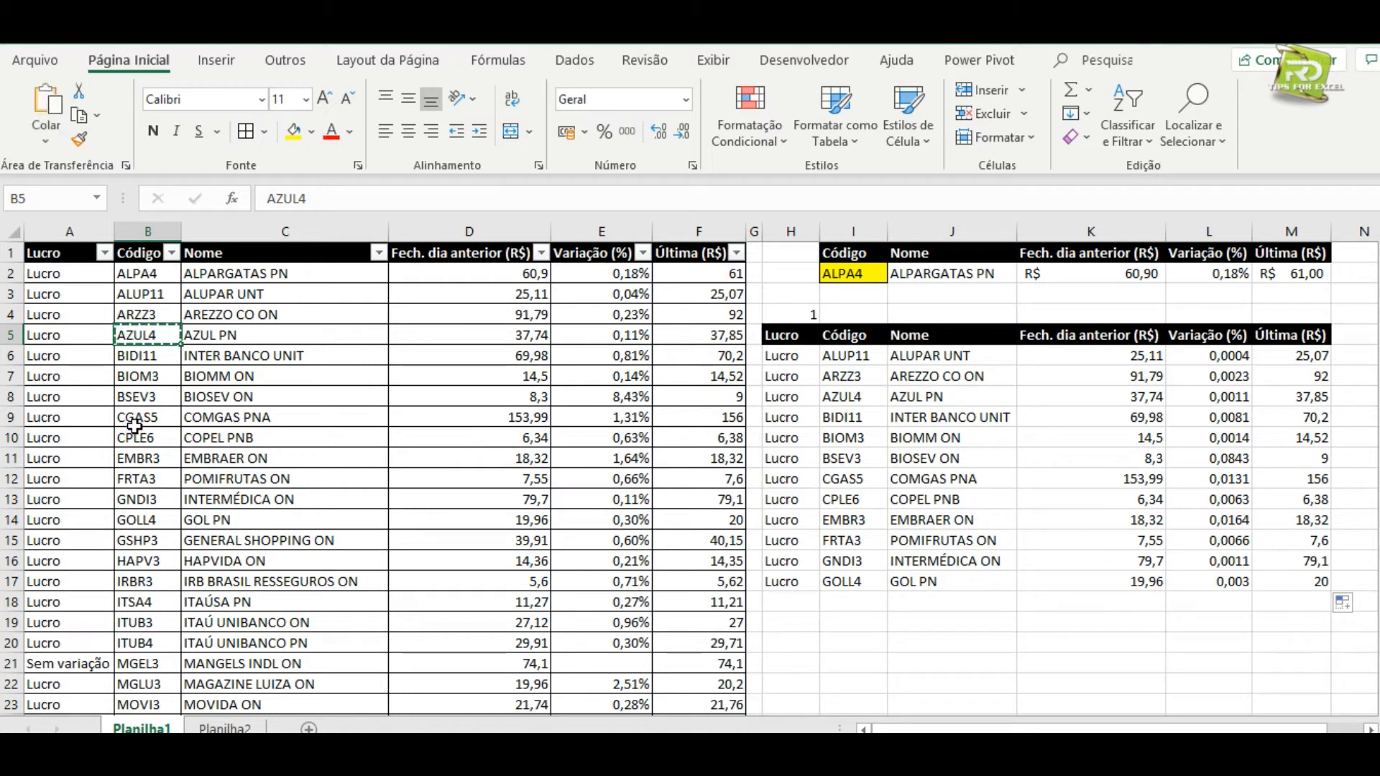
left_click(843, 277)
key("ctrl+alt+v")
key("v")
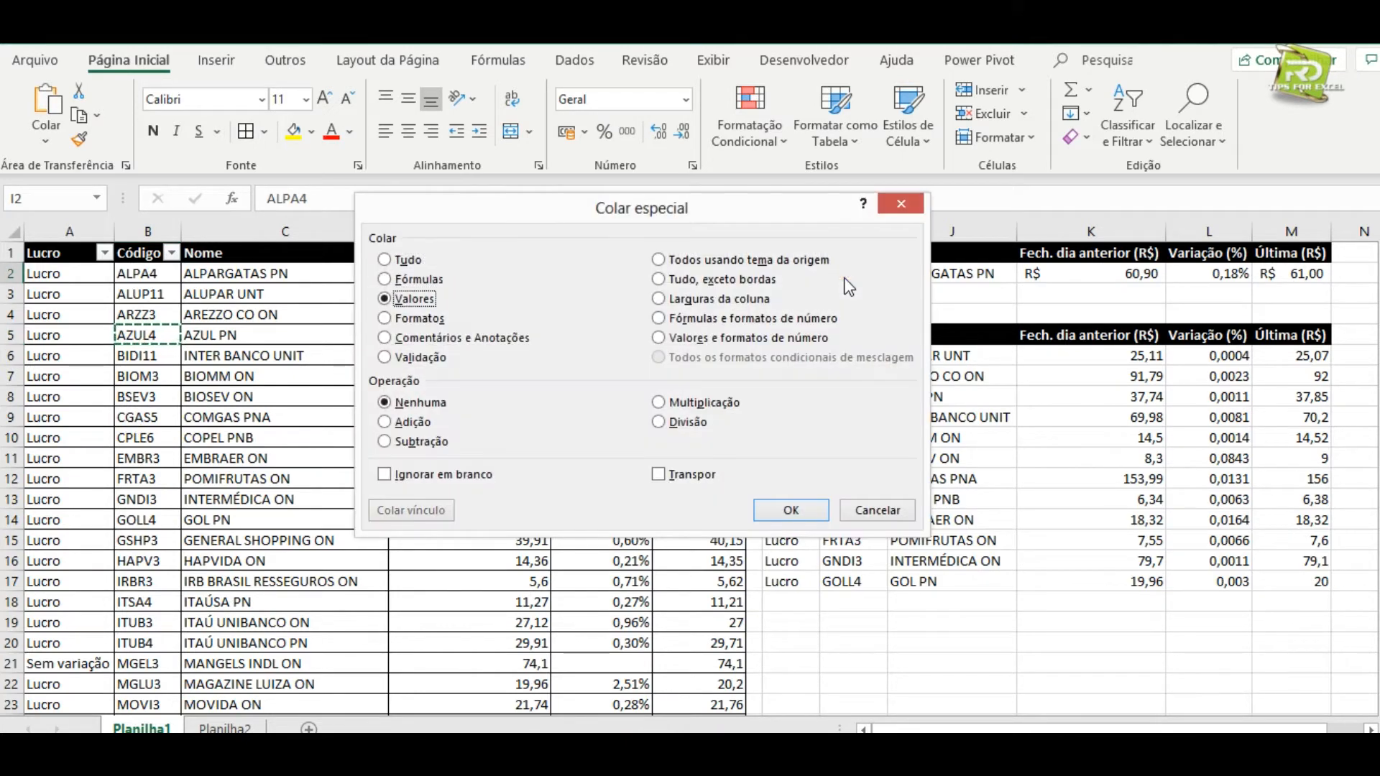
key("Return")
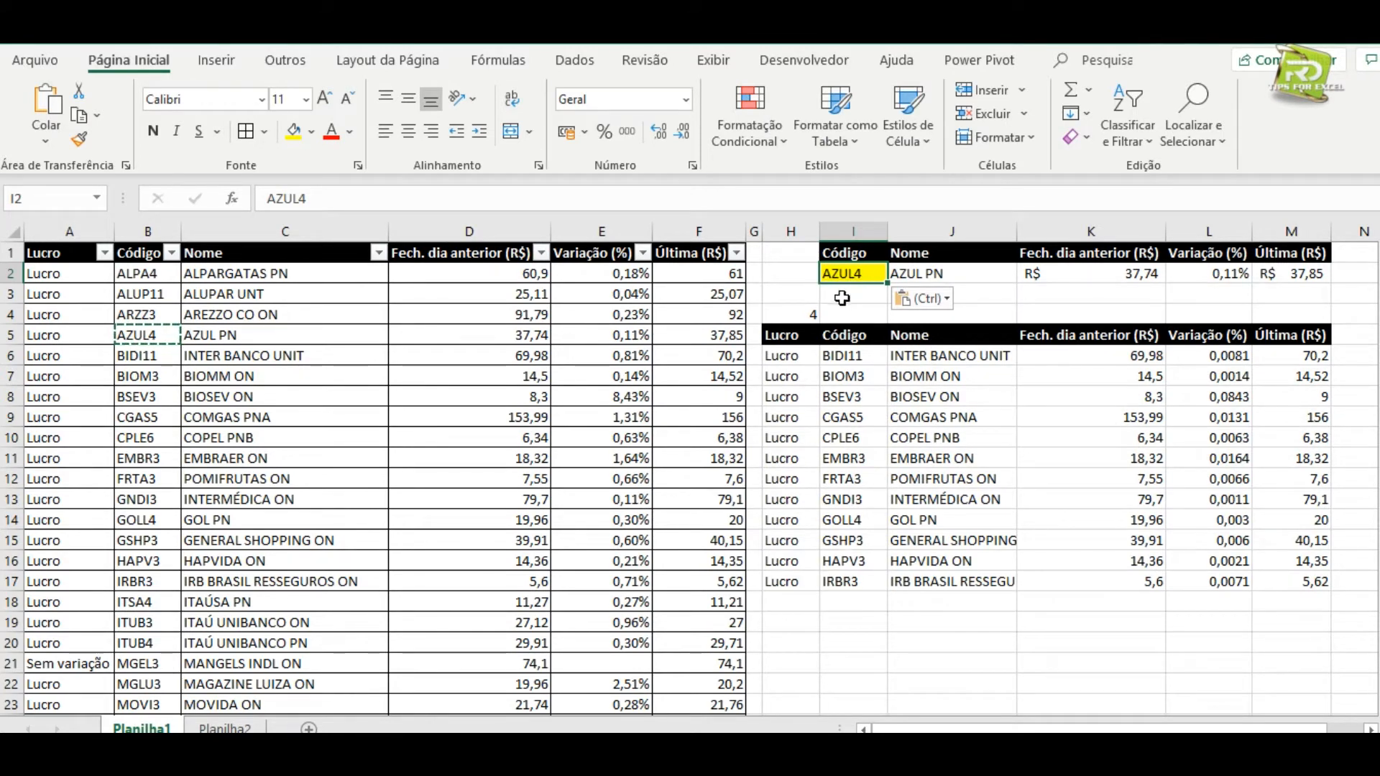
Check the position formula in H4 and compare the names in J6:J9 with the source names in C6:C9.
left_click(813, 314)
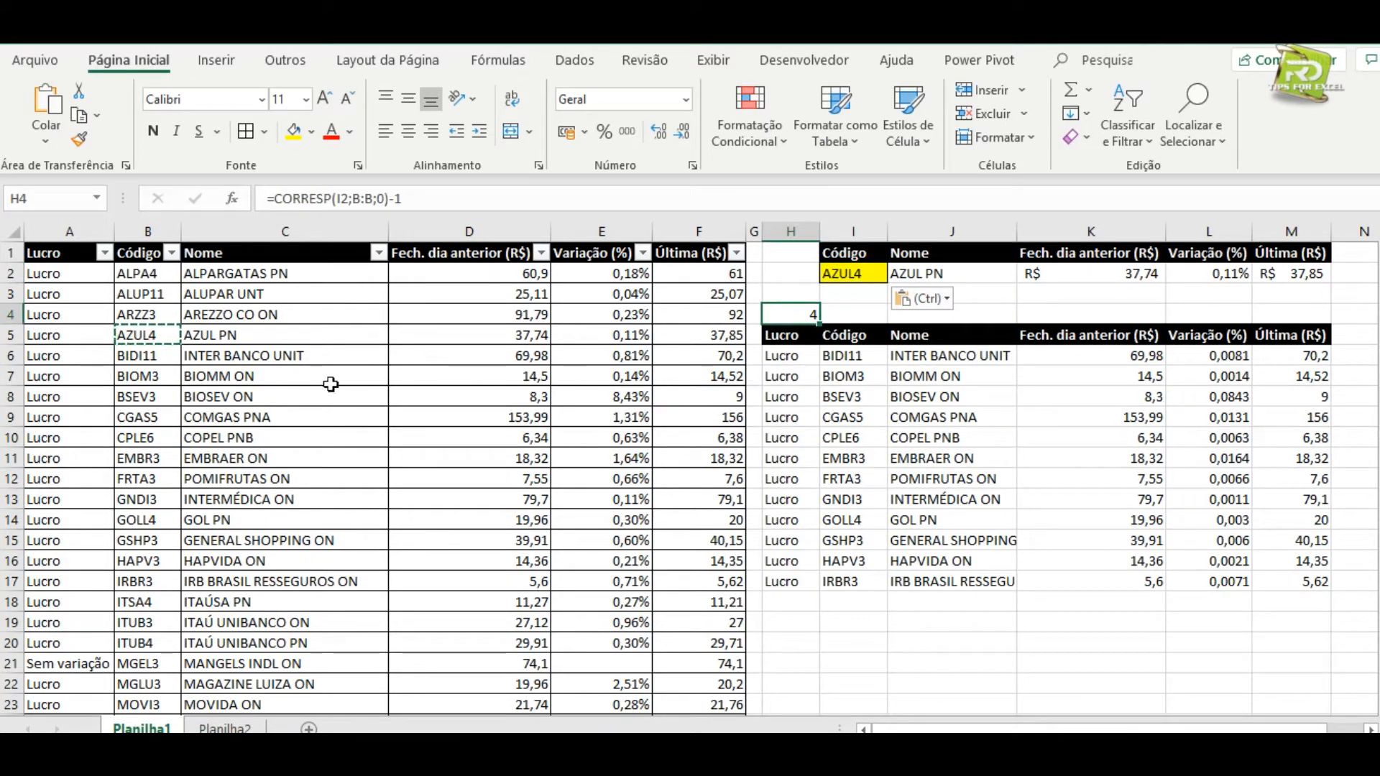
left_click(143, 336)
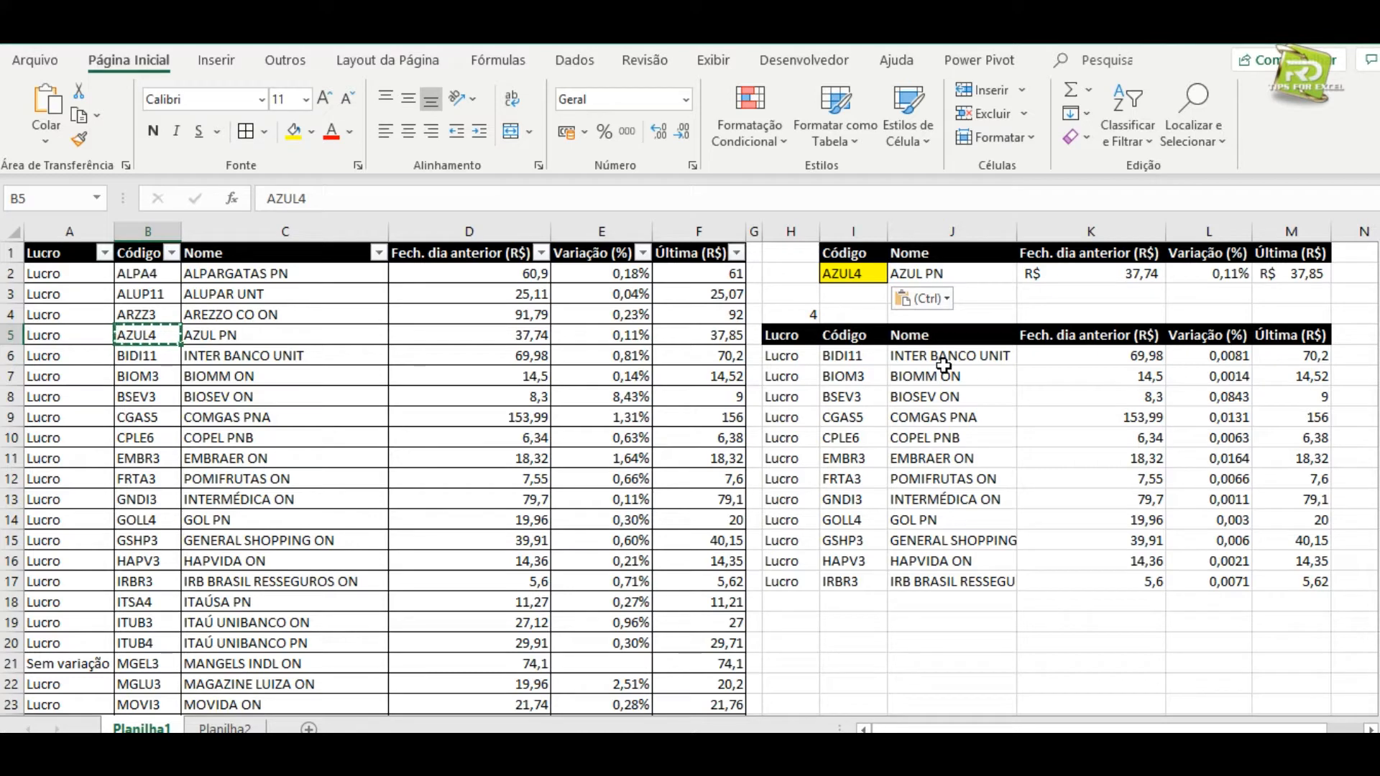
left_click(927, 359)
left_click(927, 375)
left_click(928, 396)
left_click(931, 417)
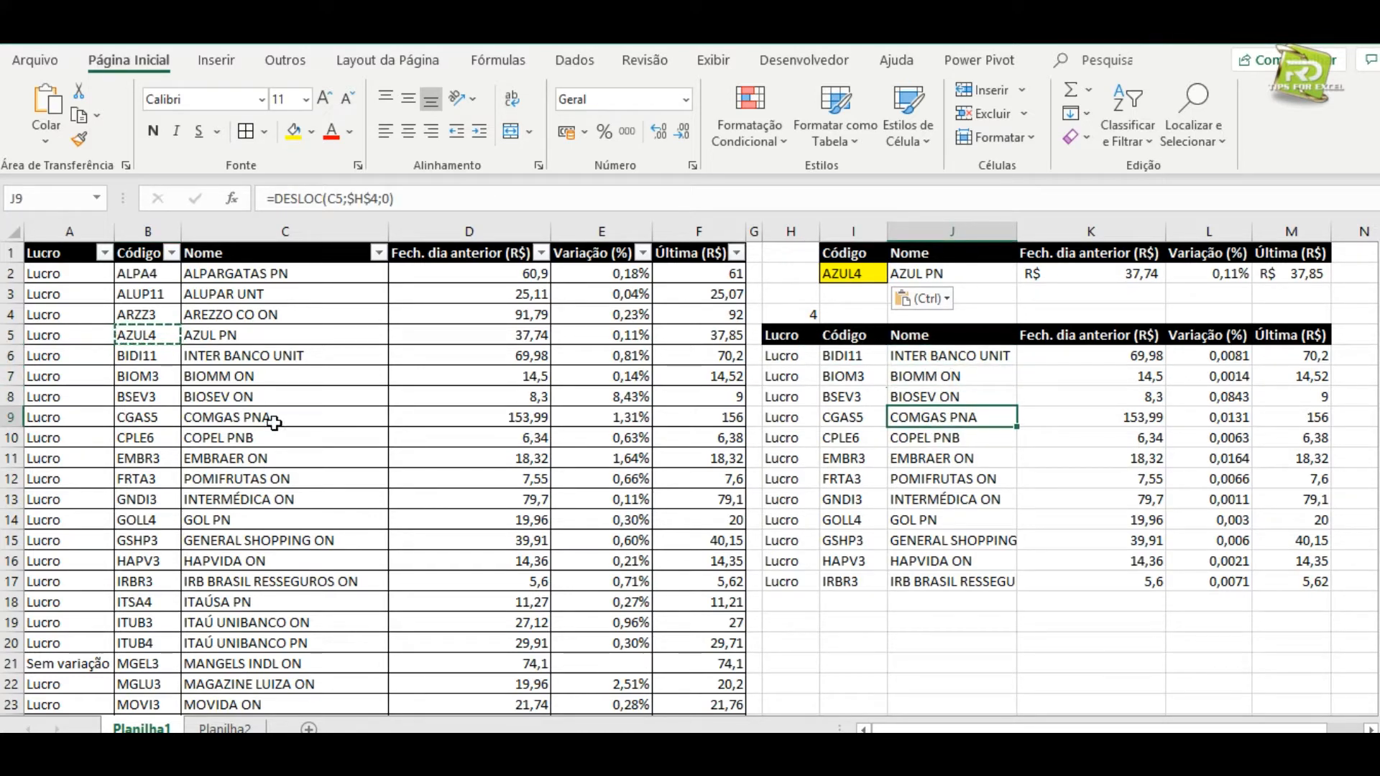
left_click(227, 359)
key("Down")
key("Down")
key("Down")
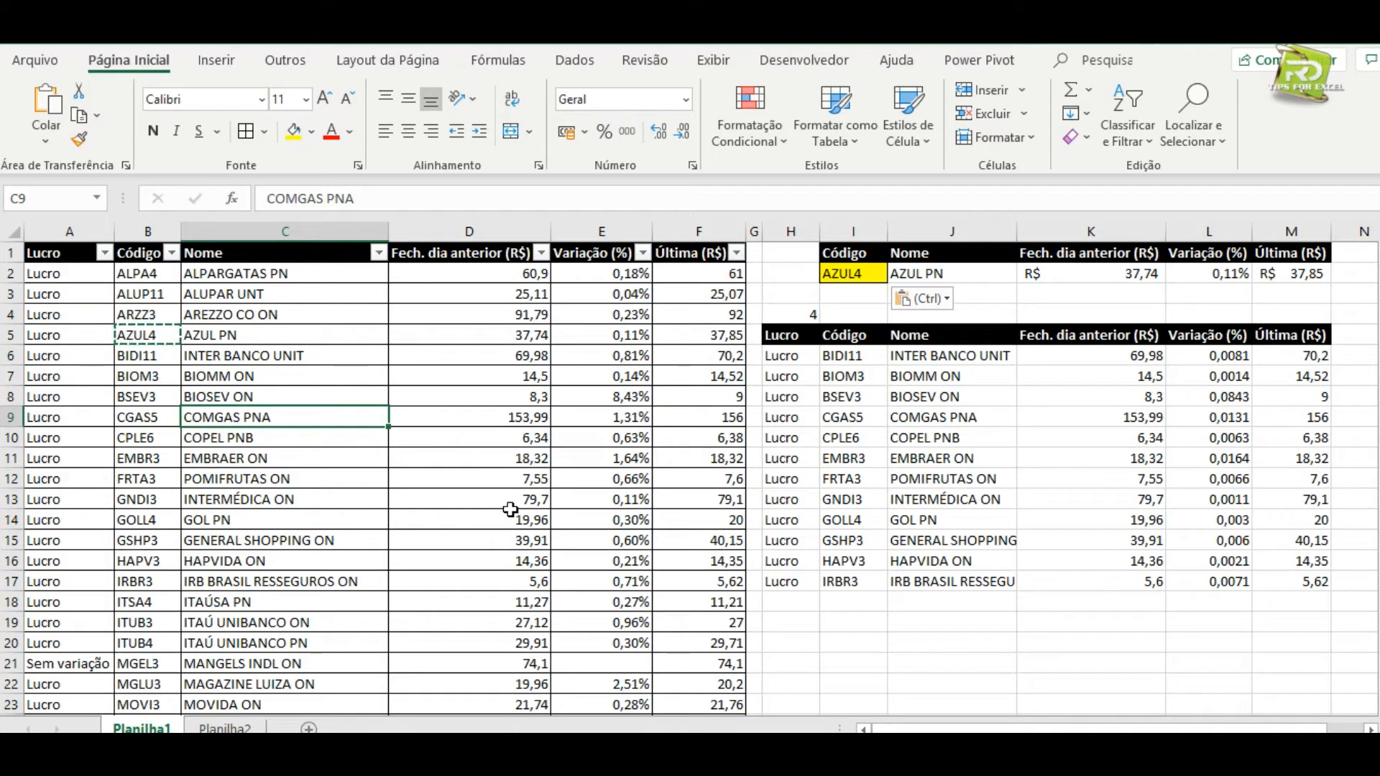
Review the search code in I2, the PROCV results in J2:M2 and the results in H6:H17, and view Planilha2.
left_click(856, 277)
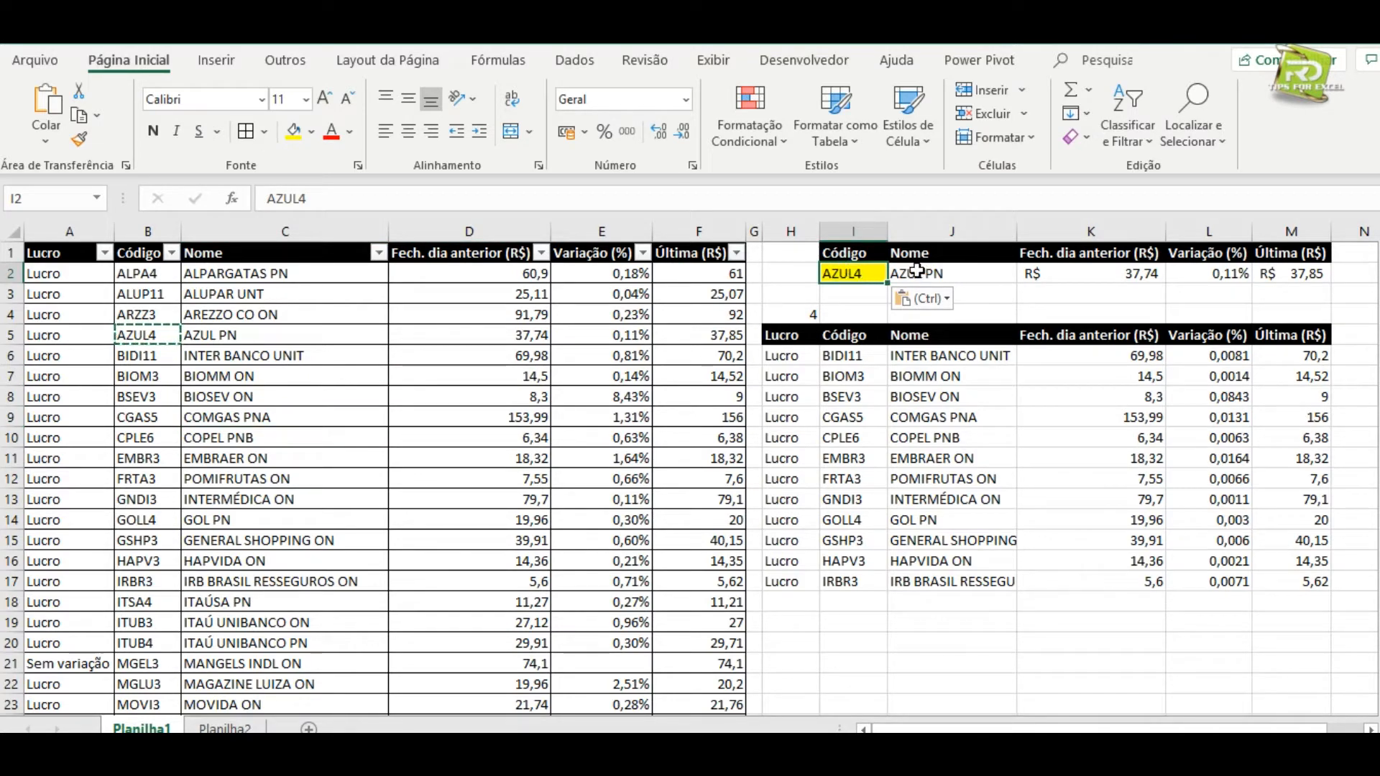
left_click_drag(916, 270, 1309, 271)
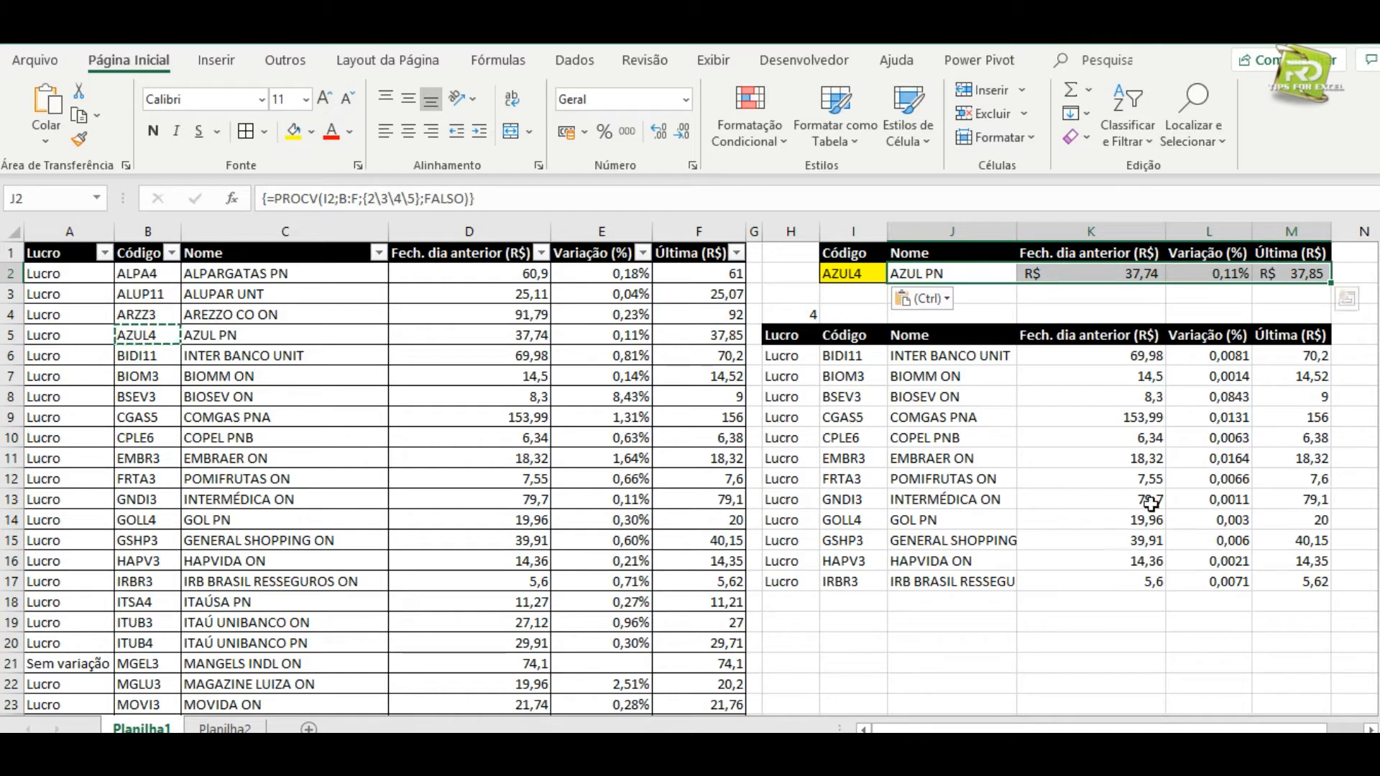
left_click_drag(790, 356, 794, 587)
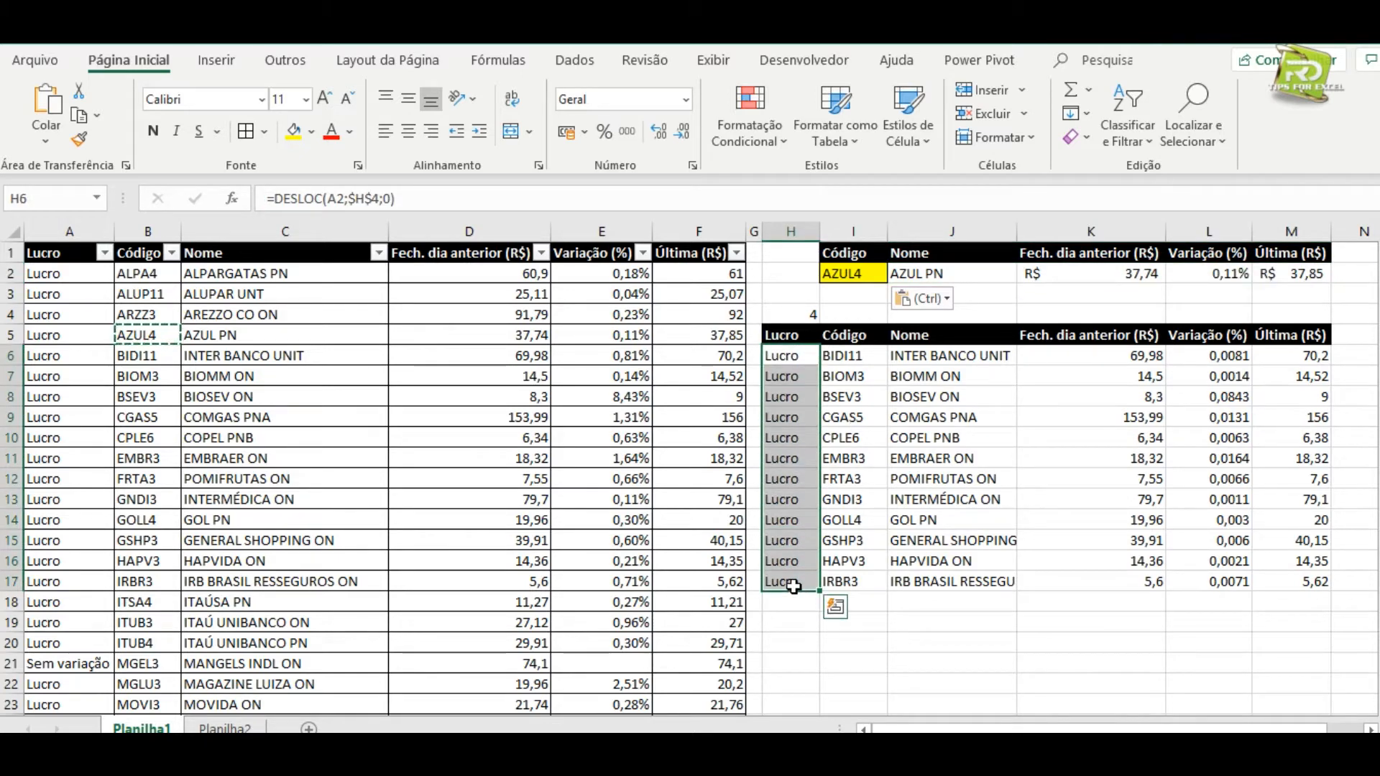
left_click(839, 271)
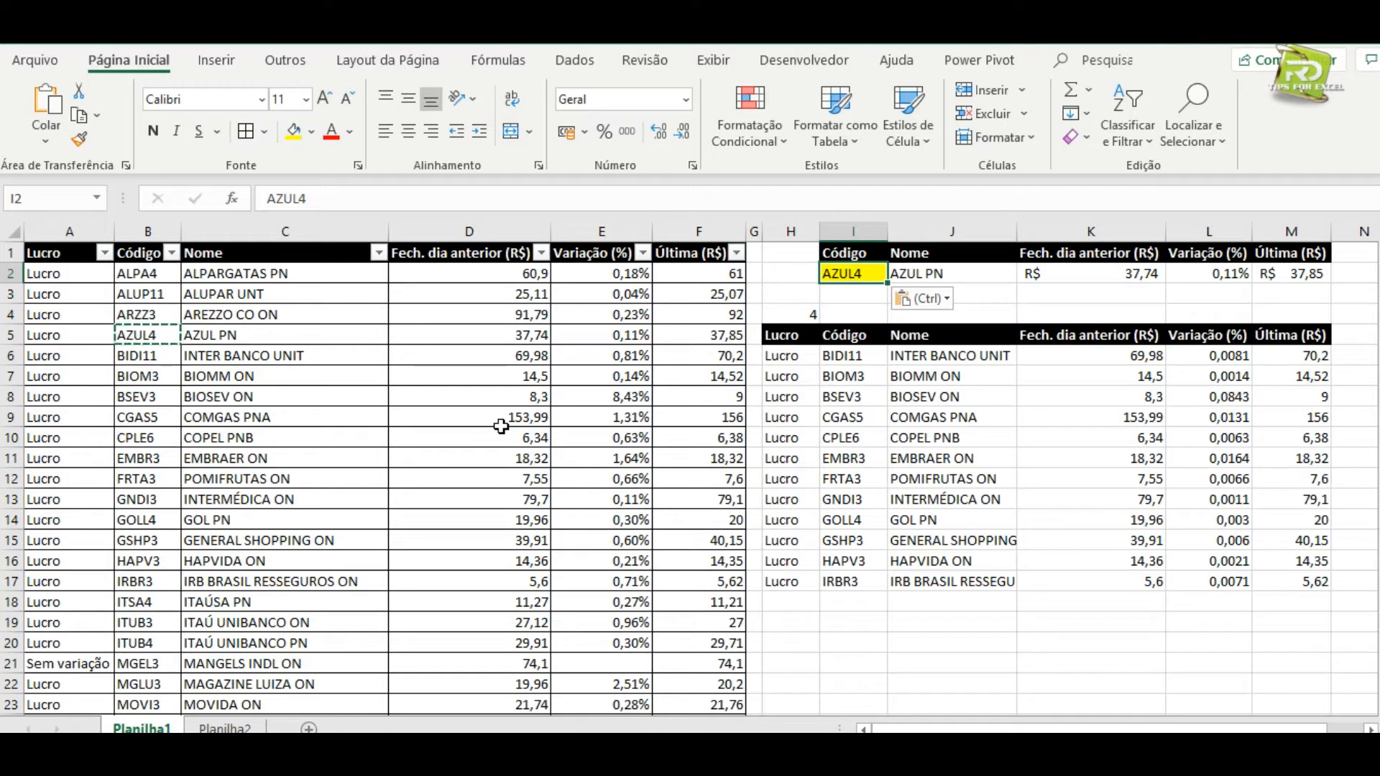
left_click(232, 728)
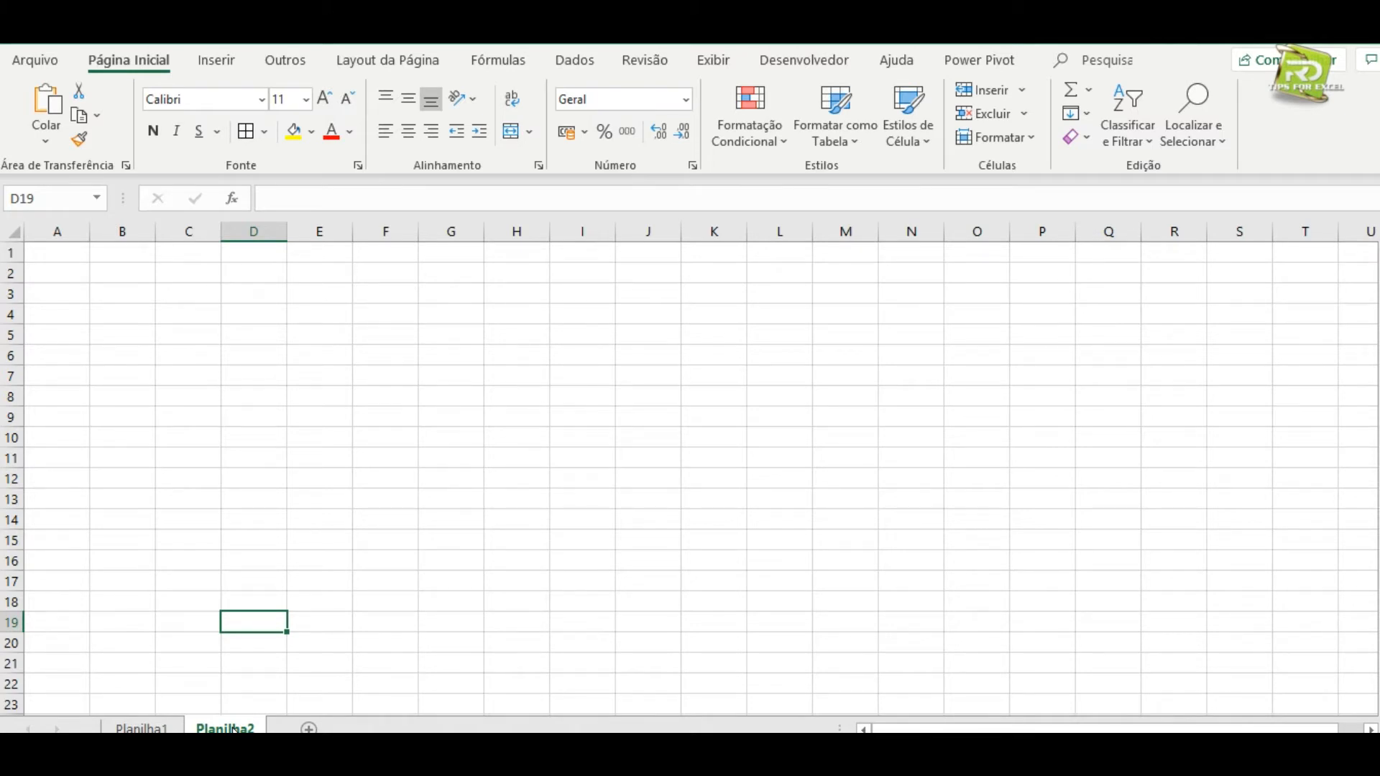
left_click(149, 728)
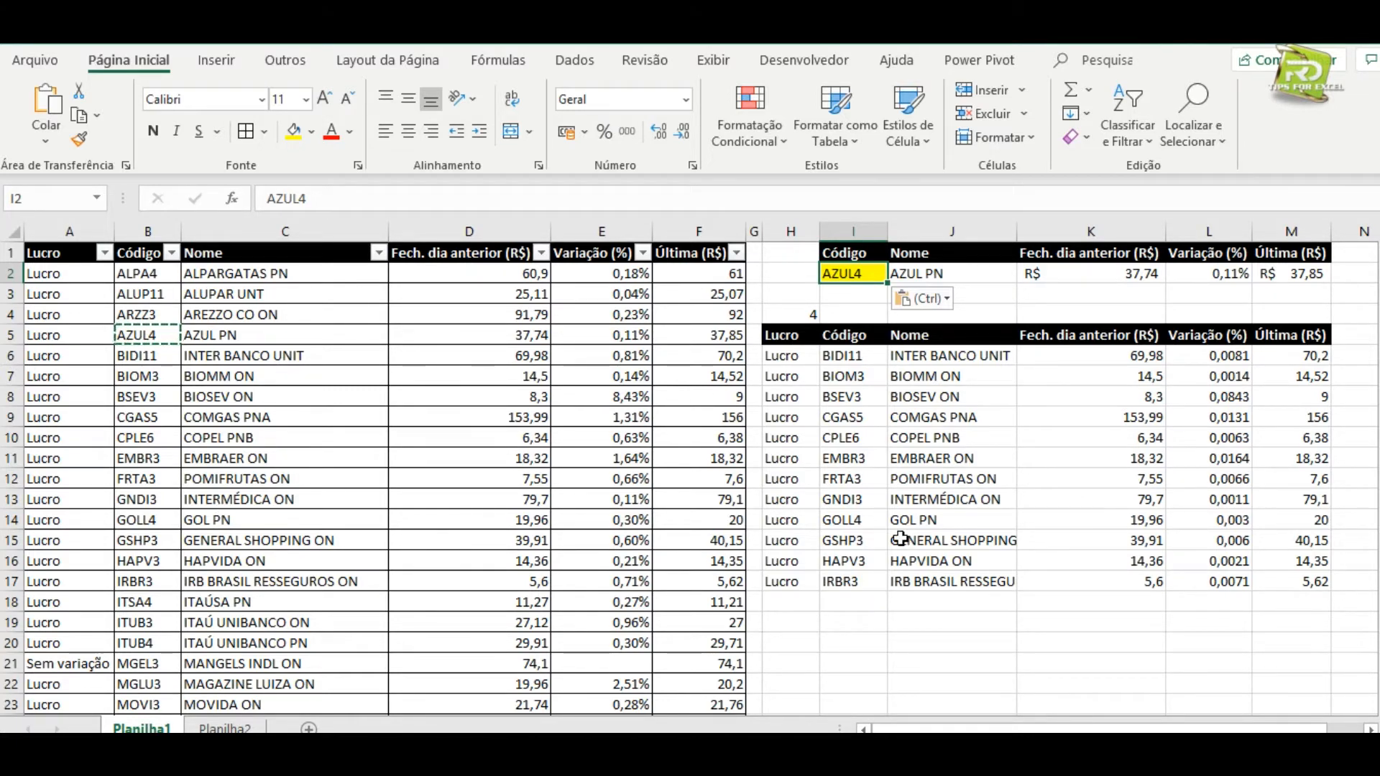
left_click(968, 625)
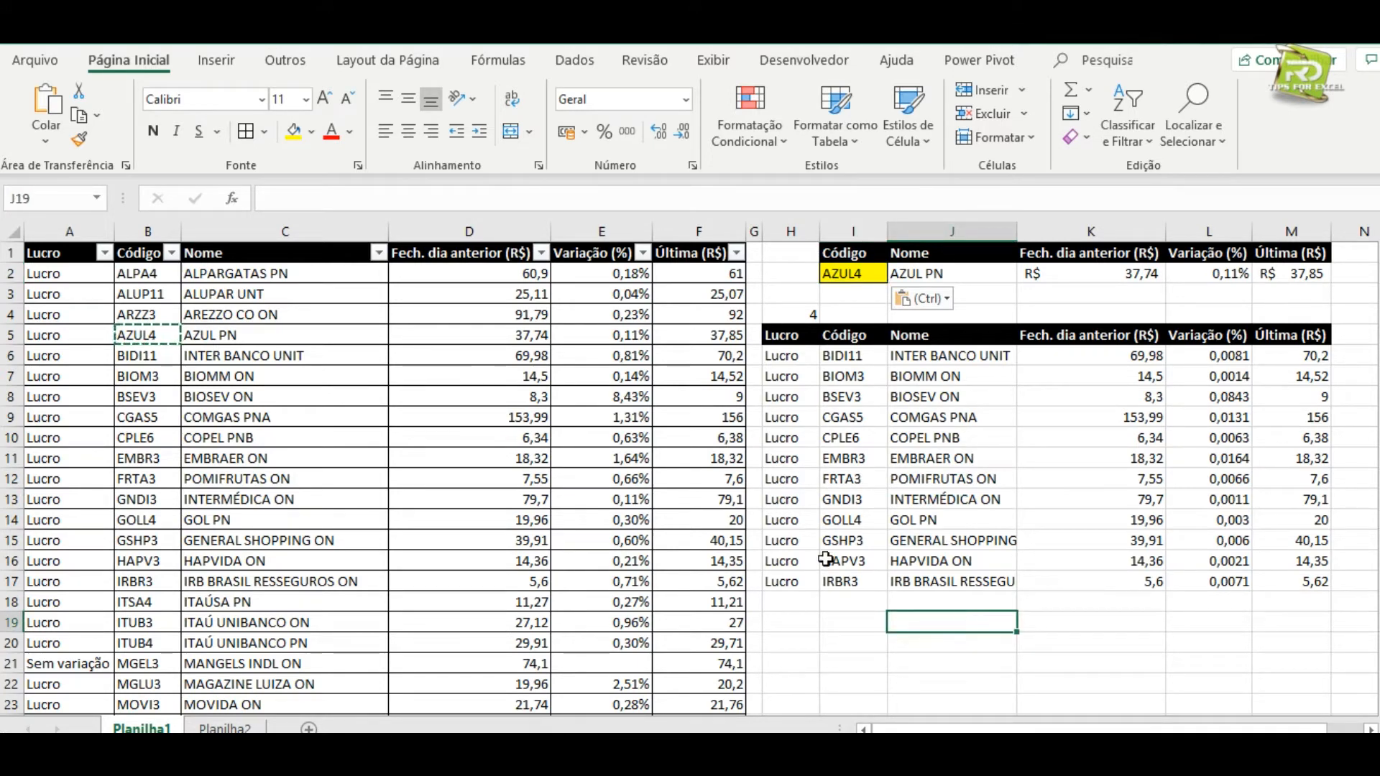
Insert an ActiveX list box on Planilha2 and place it over about A2:G9.
left_click(224, 728)
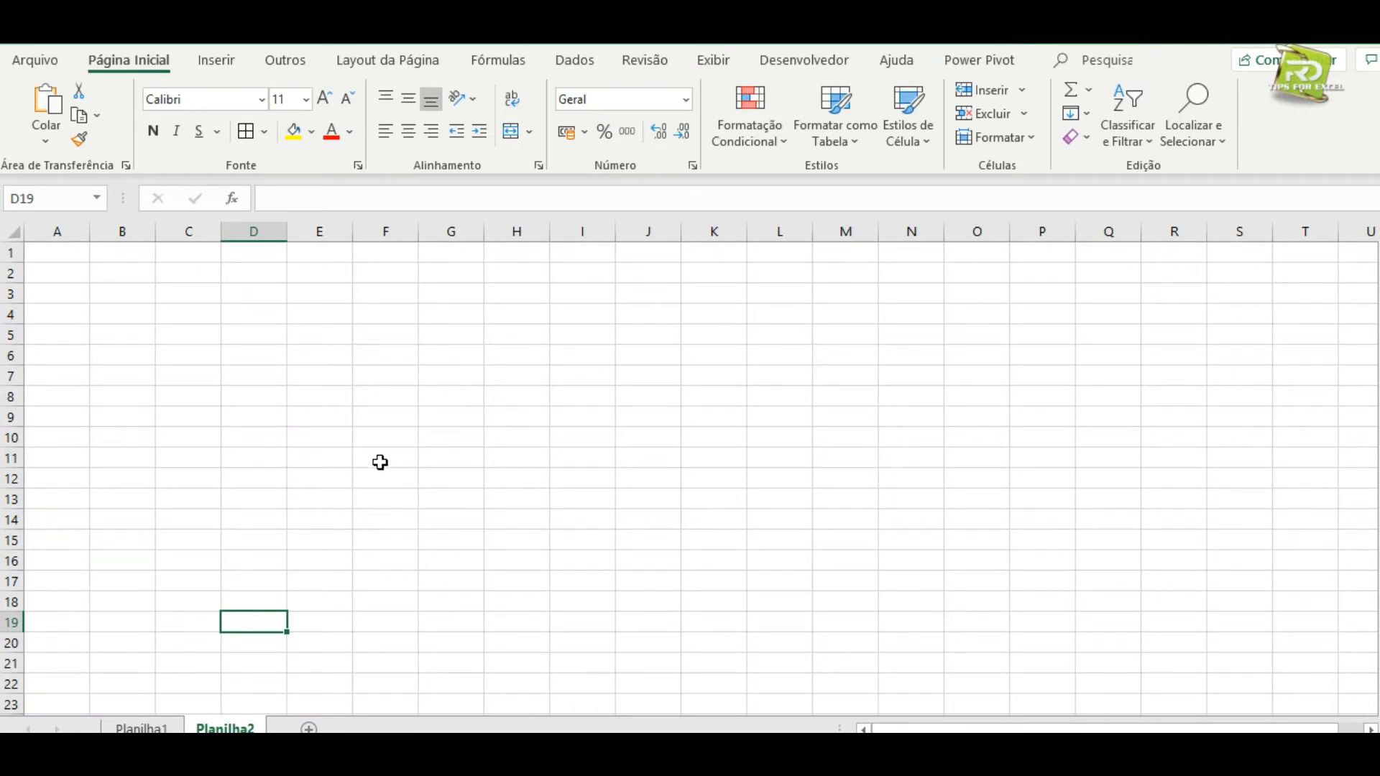
left_click(802, 62)
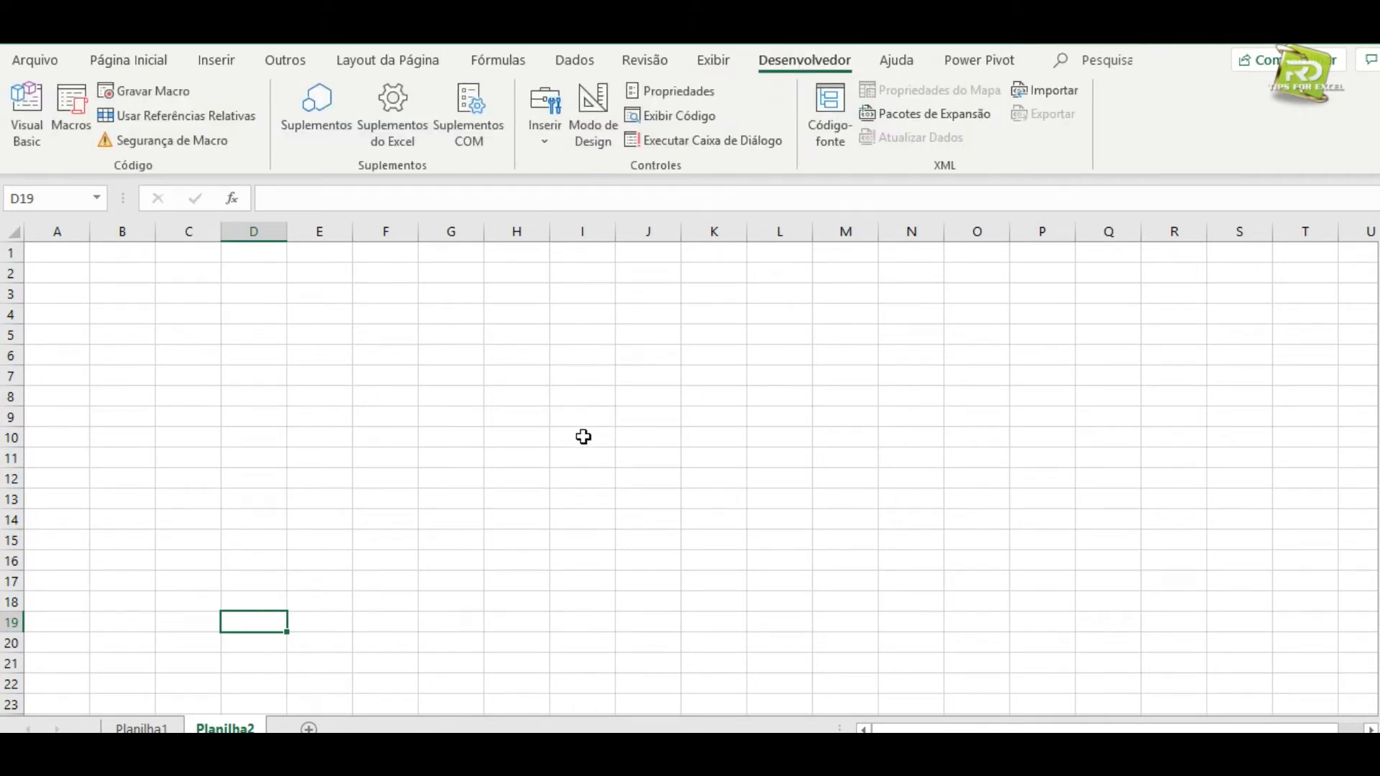
left_click(543, 144)
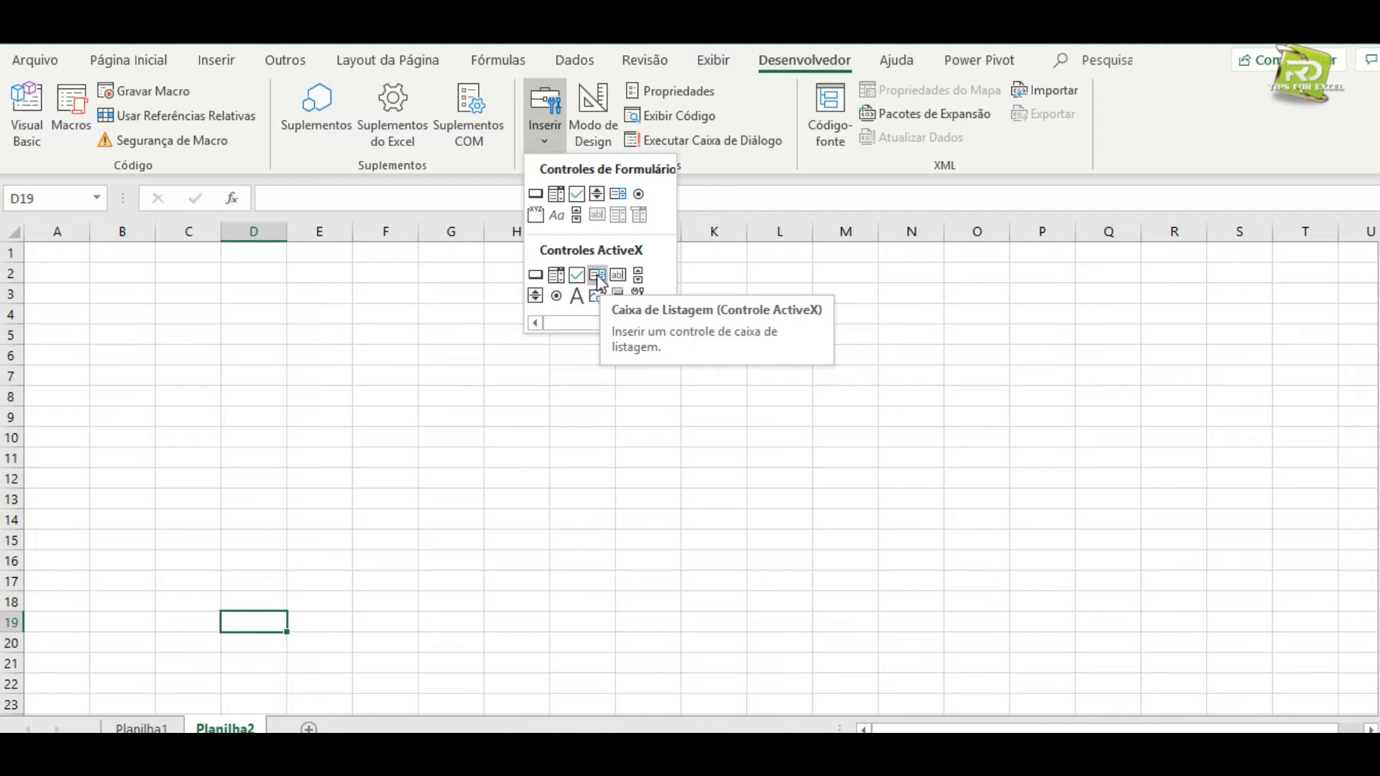
left_click(596, 274)
left_click_drag(53, 328, 476, 470)
left_click_drag(295, 437, 289, 383)
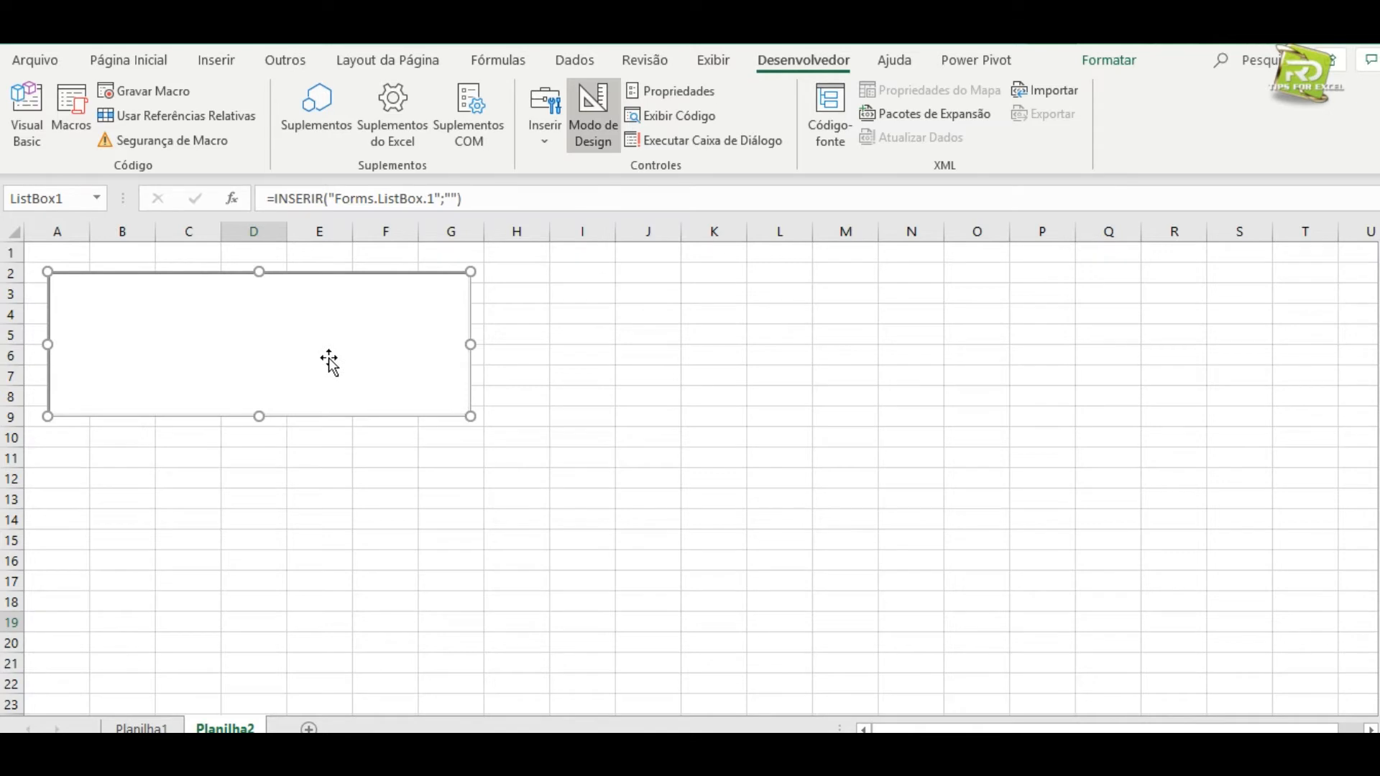
Define the workbook-scoped name procv_base for the lookup headers and results in J1:M2 on Planilha1.
left_click(143, 728)
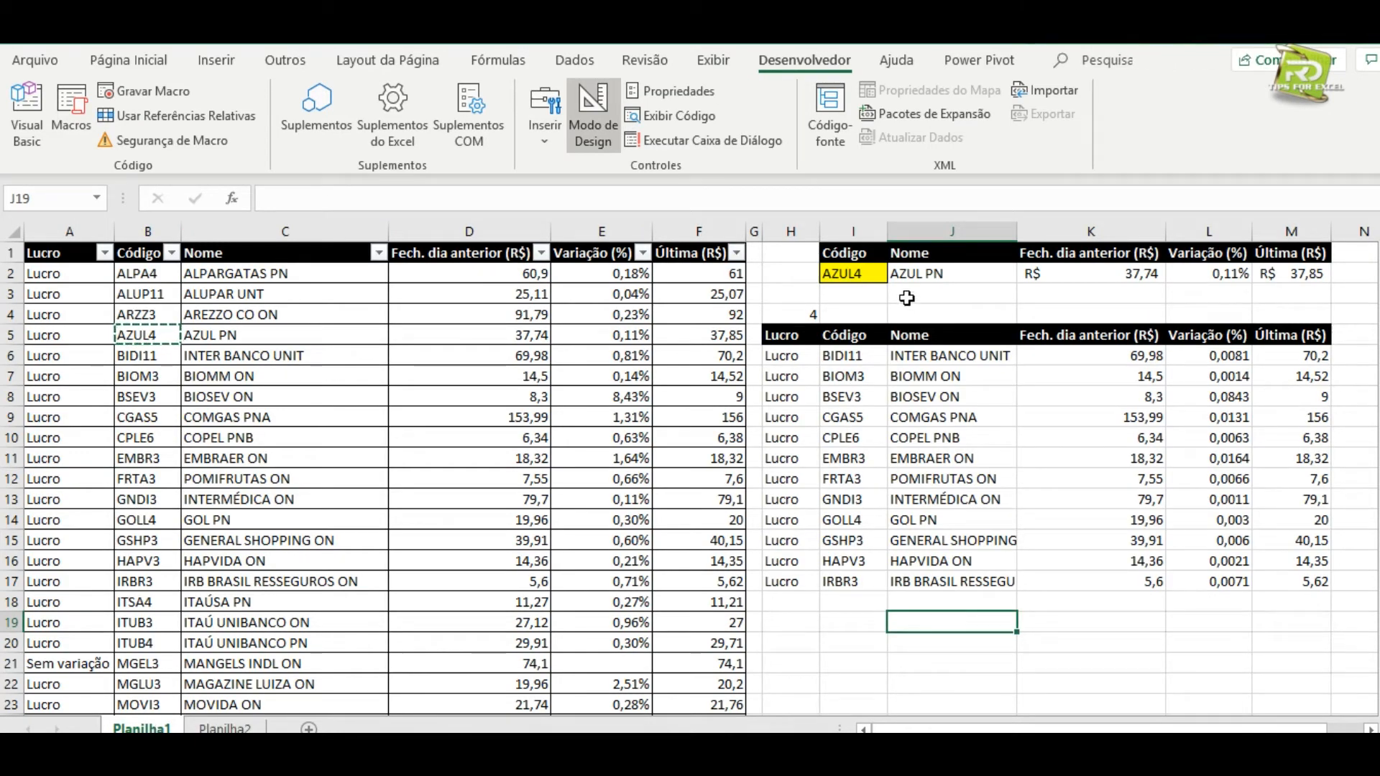
left_click_drag(911, 257, 1256, 271)
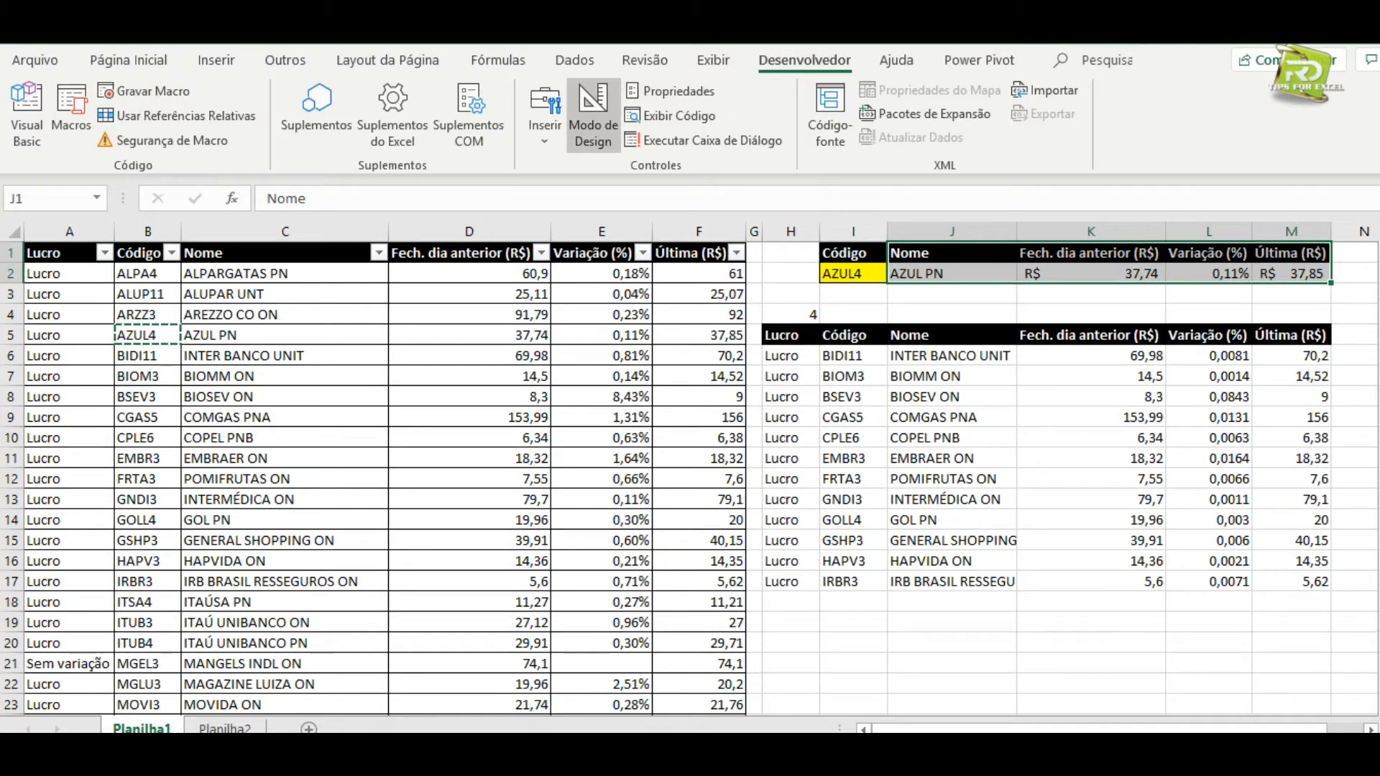
left_click(225, 728)
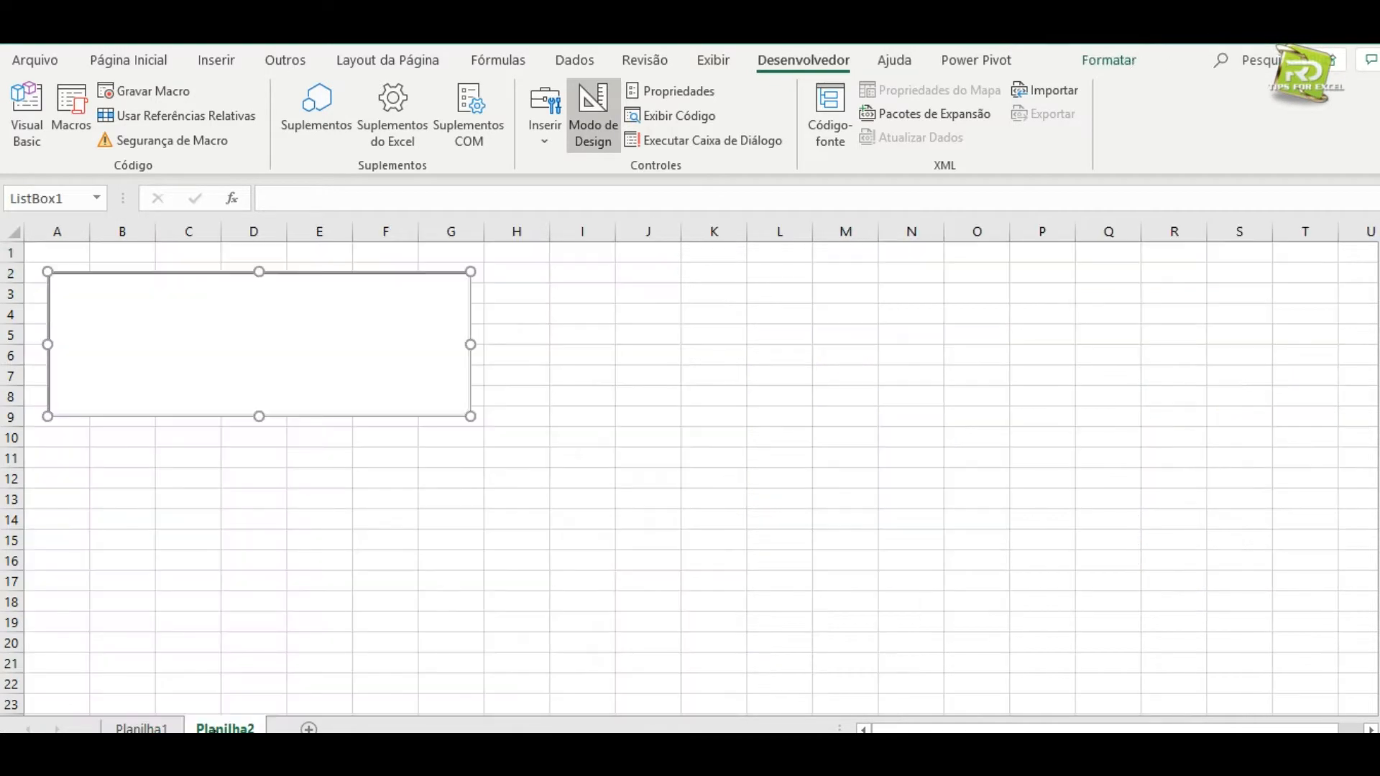
left_click(147, 728)
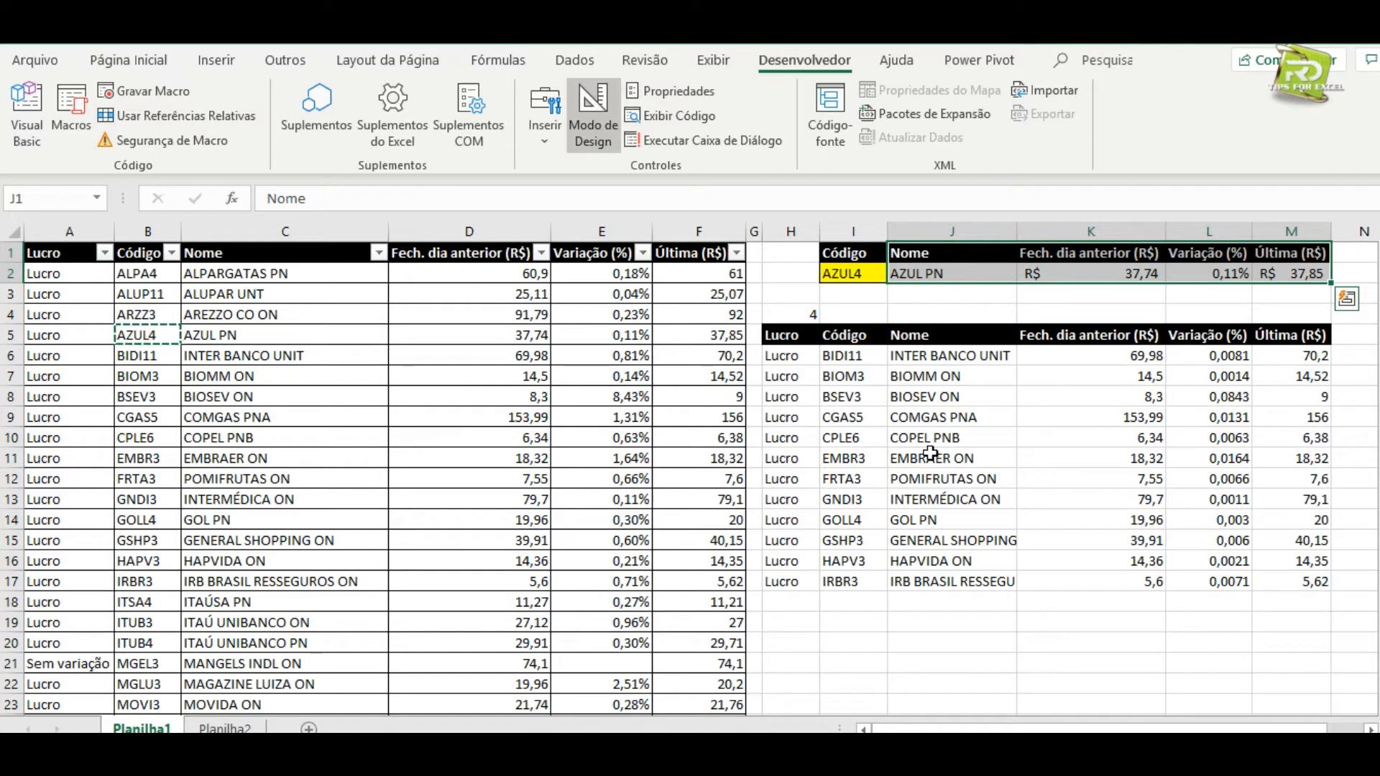
left_click(866, 645)
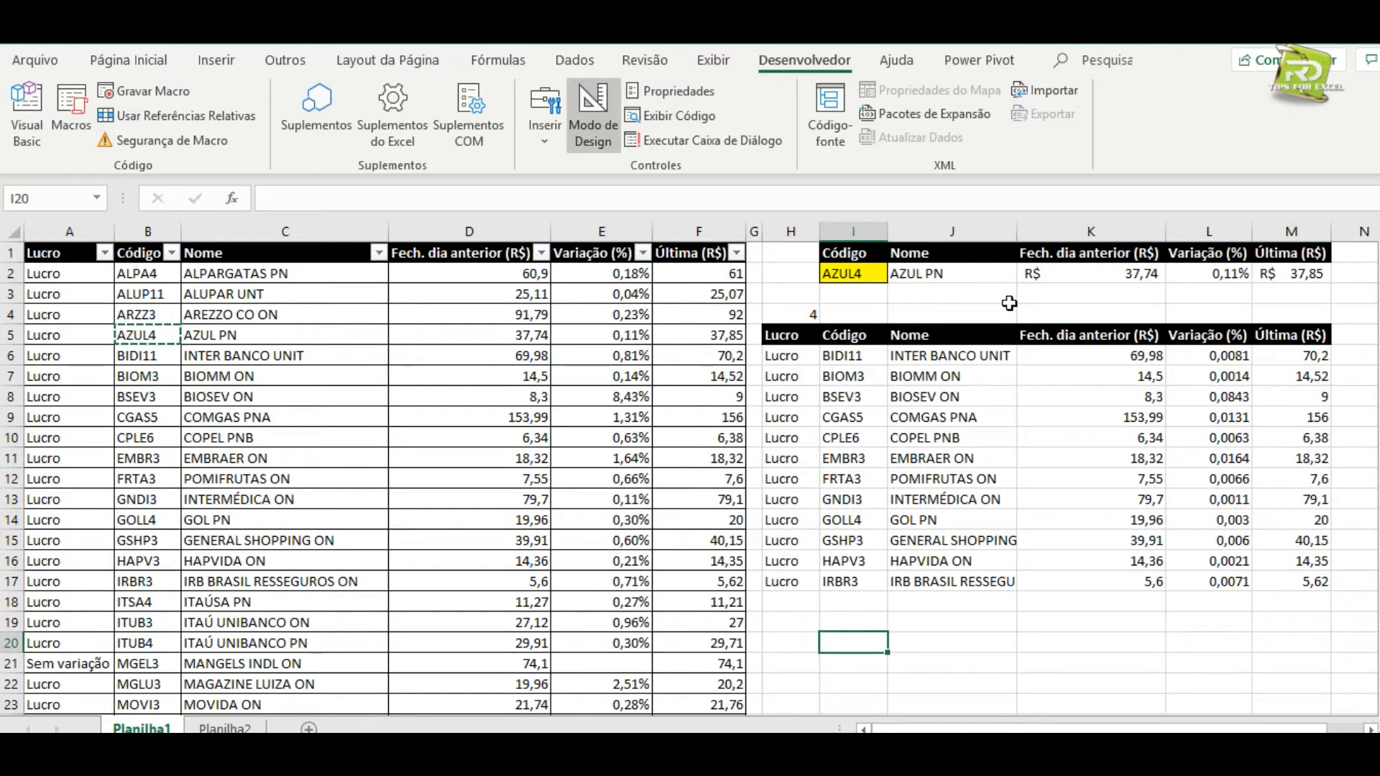
left_click_drag(931, 261, 1305, 267)
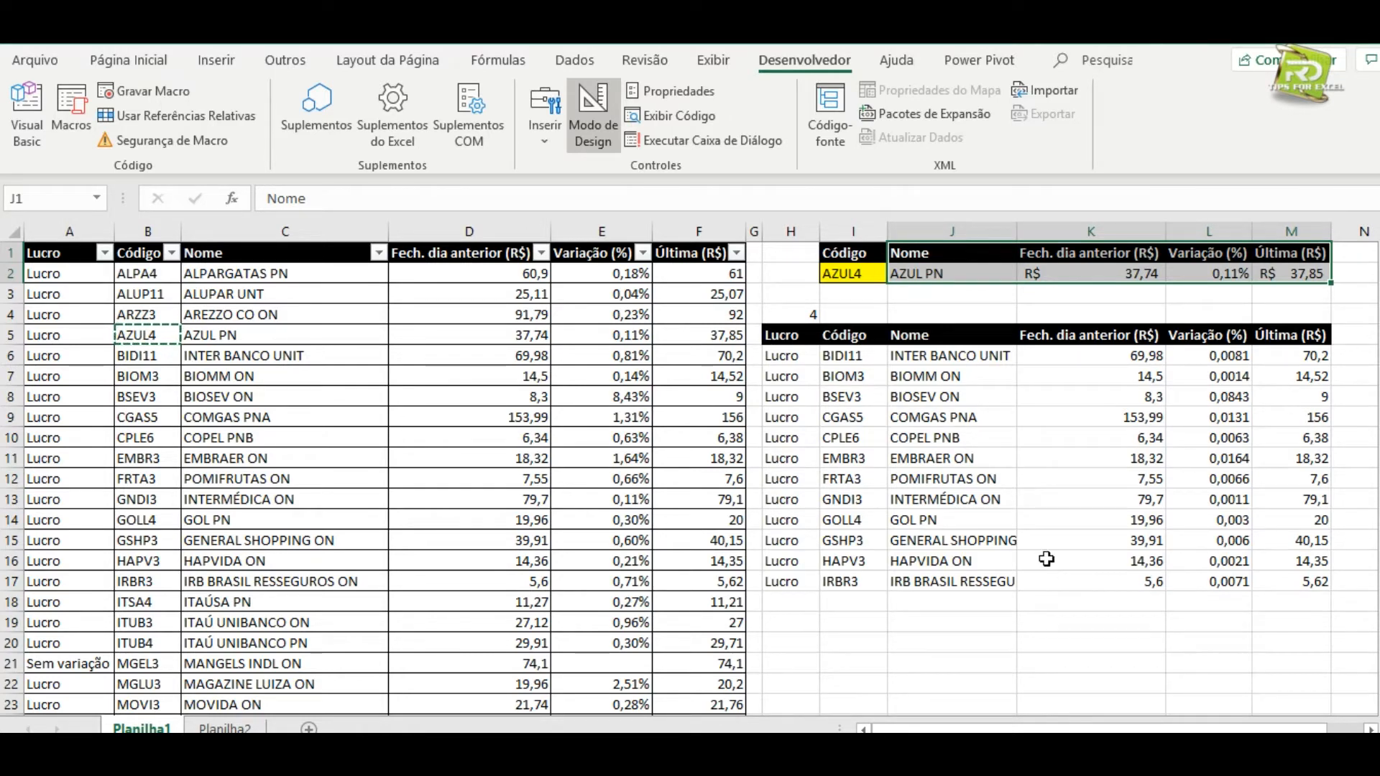
right_click(932, 275)
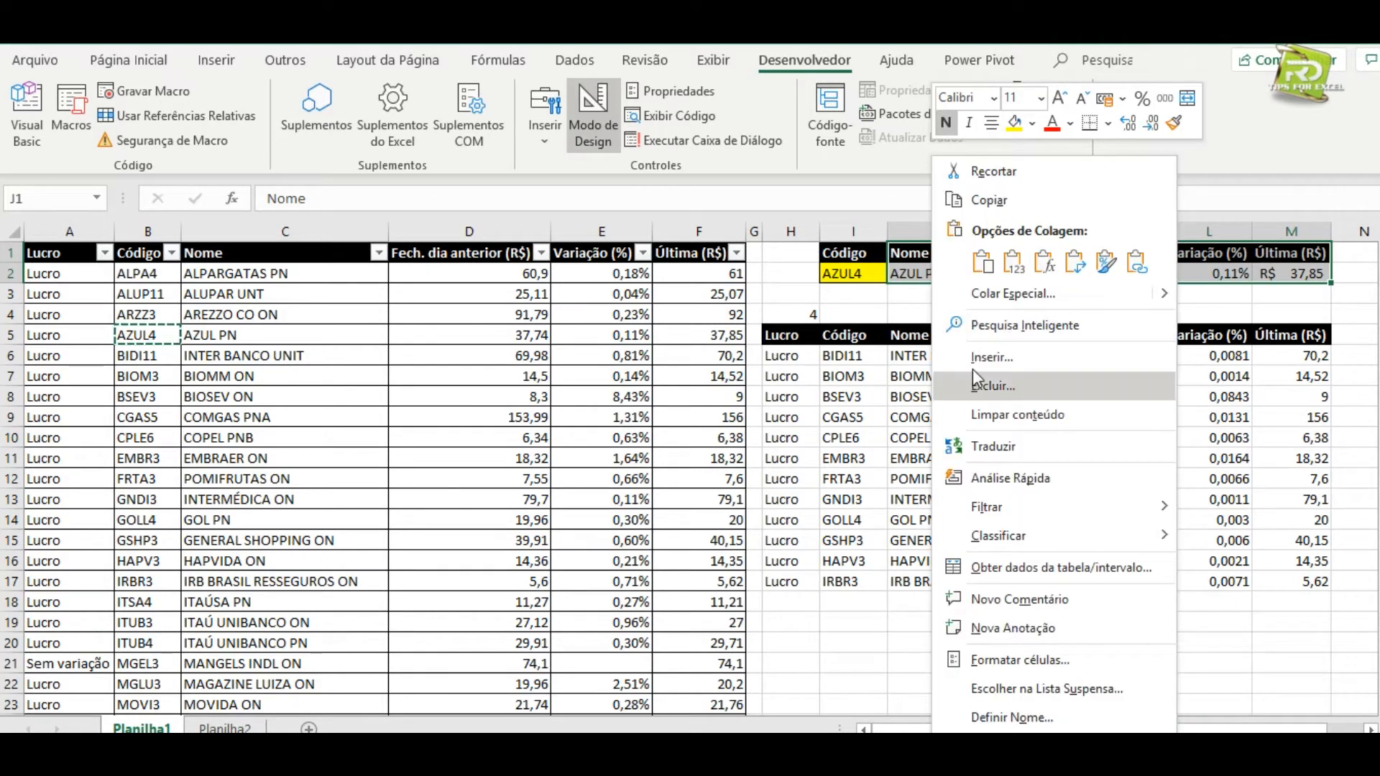
left_click(984, 712)
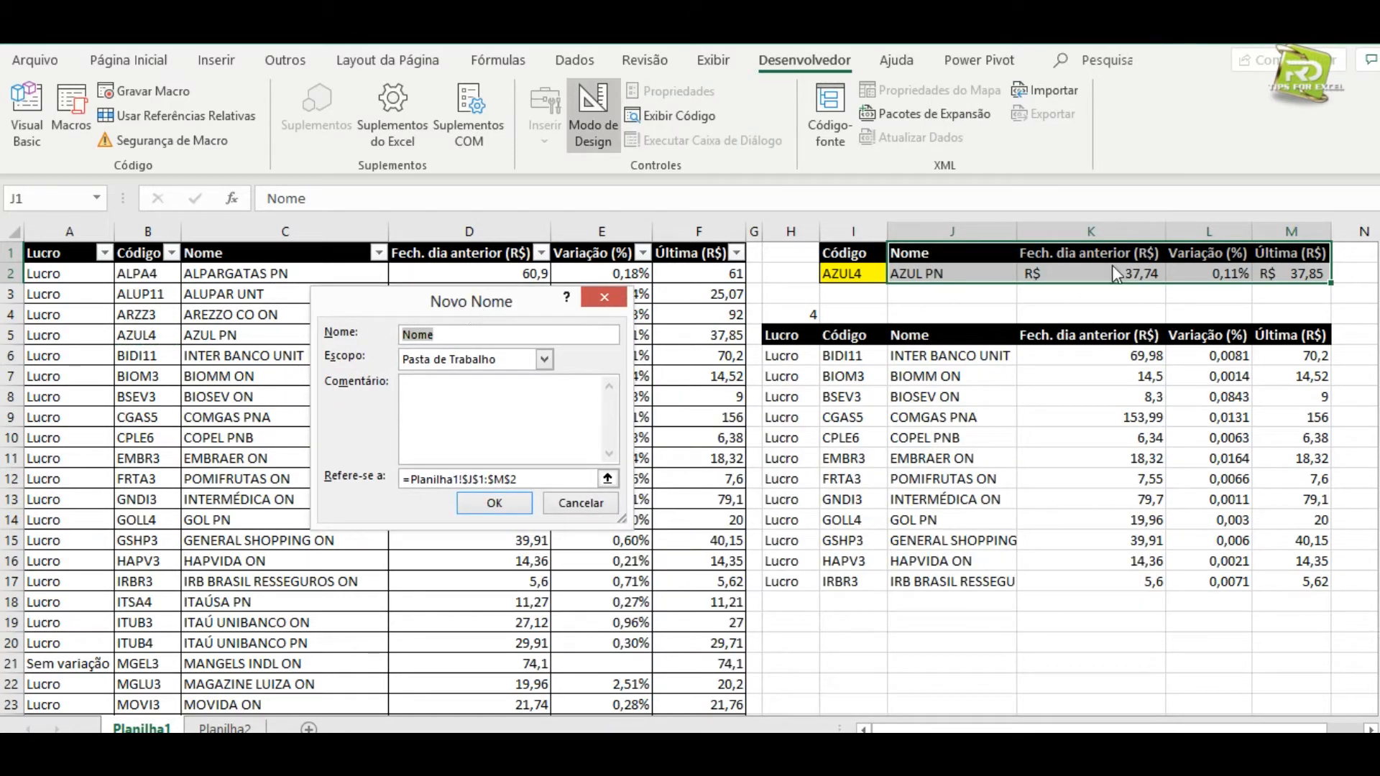
left_click(470, 330)
left_click_drag(480, 331, 399, 329)
type("procv_base")
left_click(409, 332)
key("BackSpace")
left_click(475, 502)
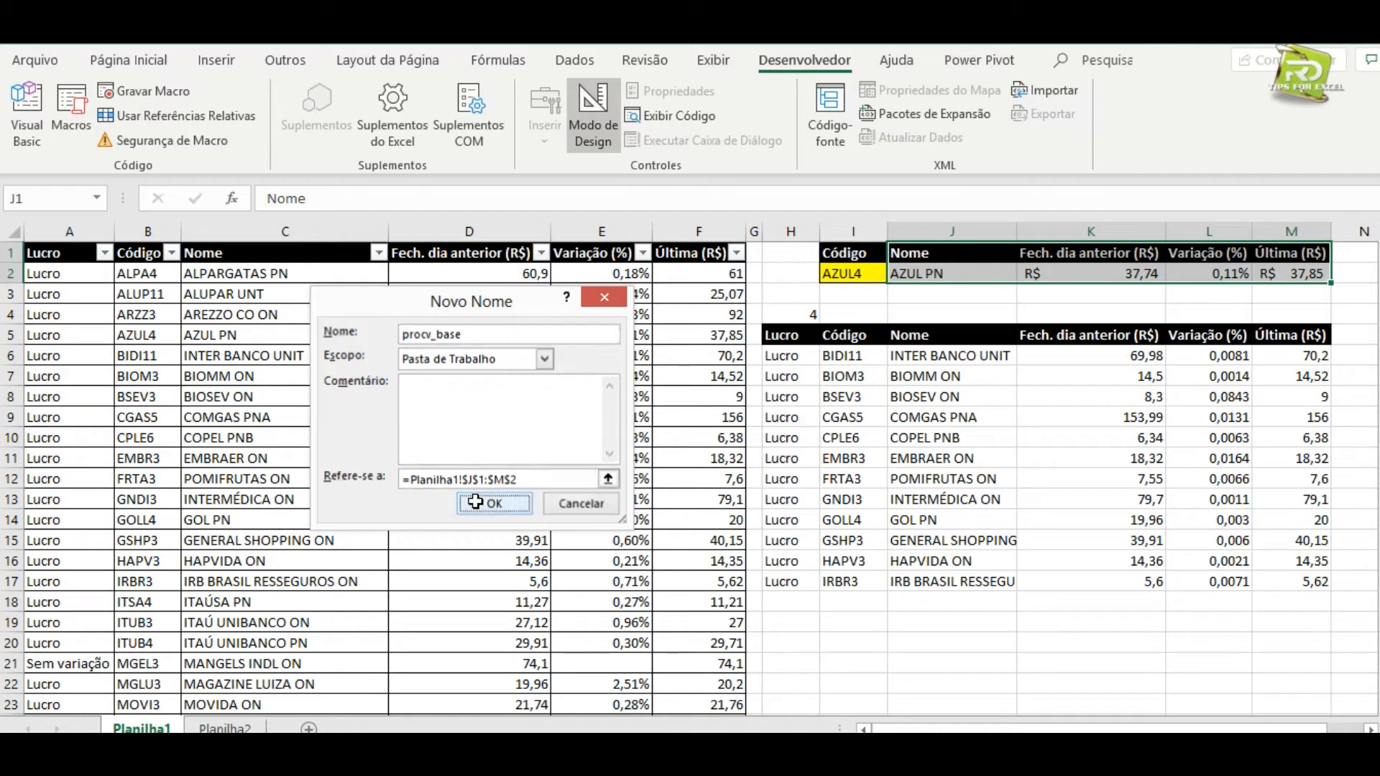
Insert an ActiveX combo box beside the list box on Planilha2, over about I4:K7, and view its properties.
left_click(227, 727)
left_click(273, 339)
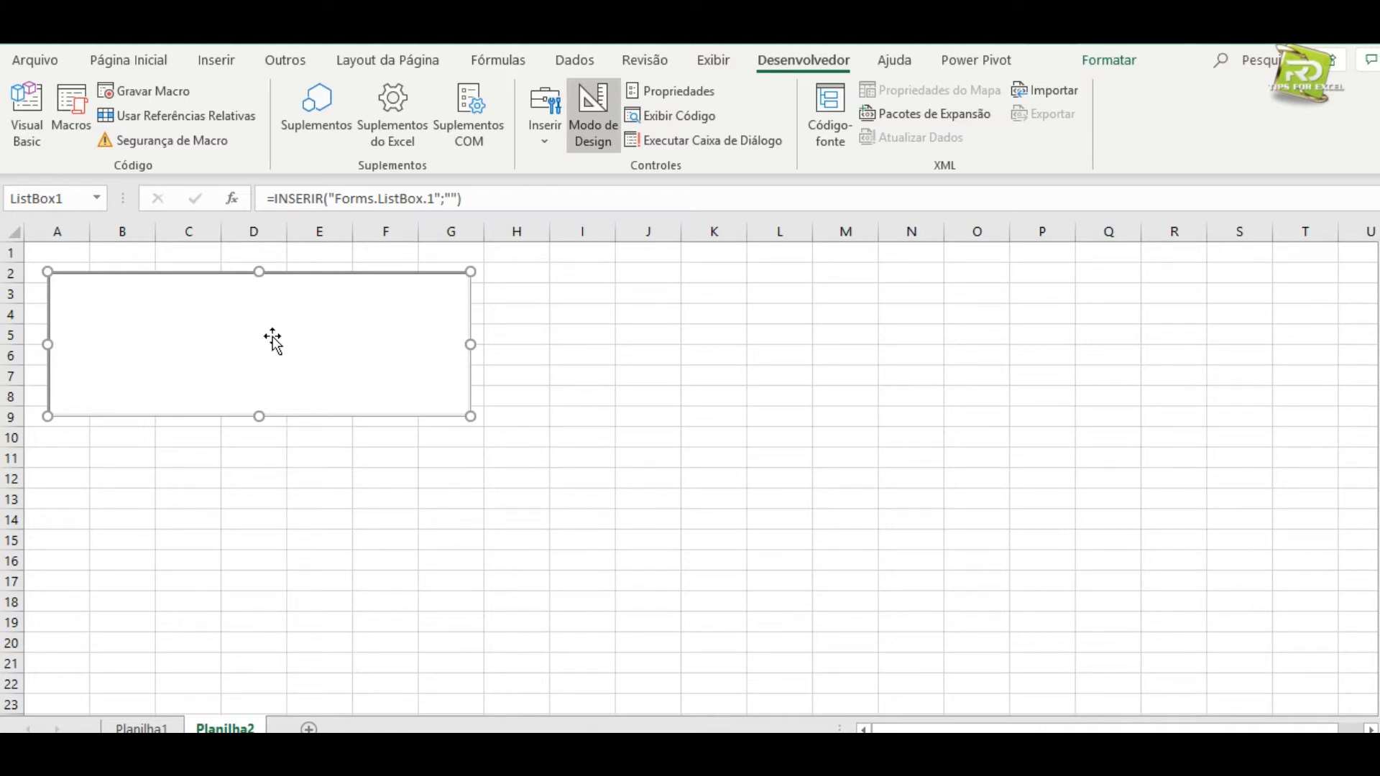
left_click(560, 338)
left_click(603, 151)
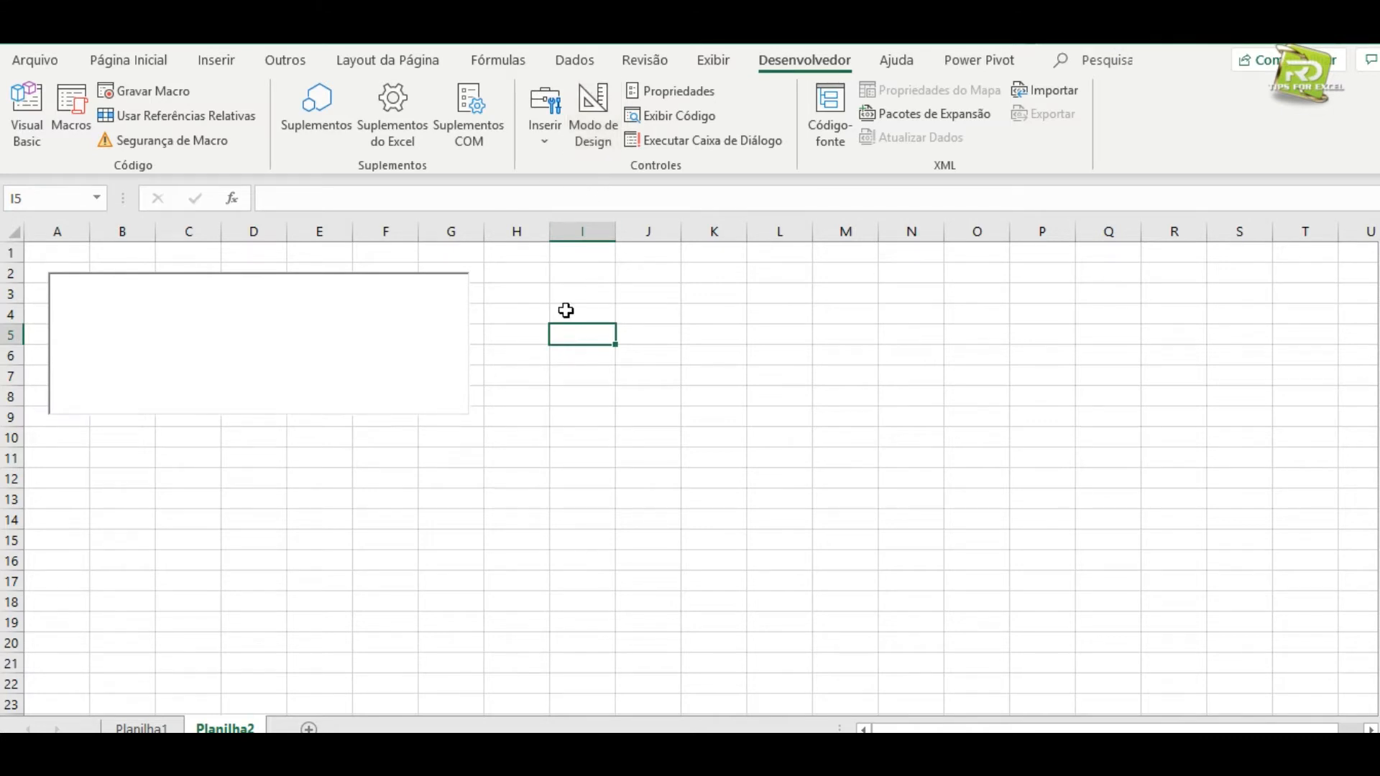
left_click(552, 140)
left_click(597, 295)
mouse_move(604, 311)
left_mouse_down()
mouse_move(671, 395)
mouse_move(691, 385)
left_mouse_up()
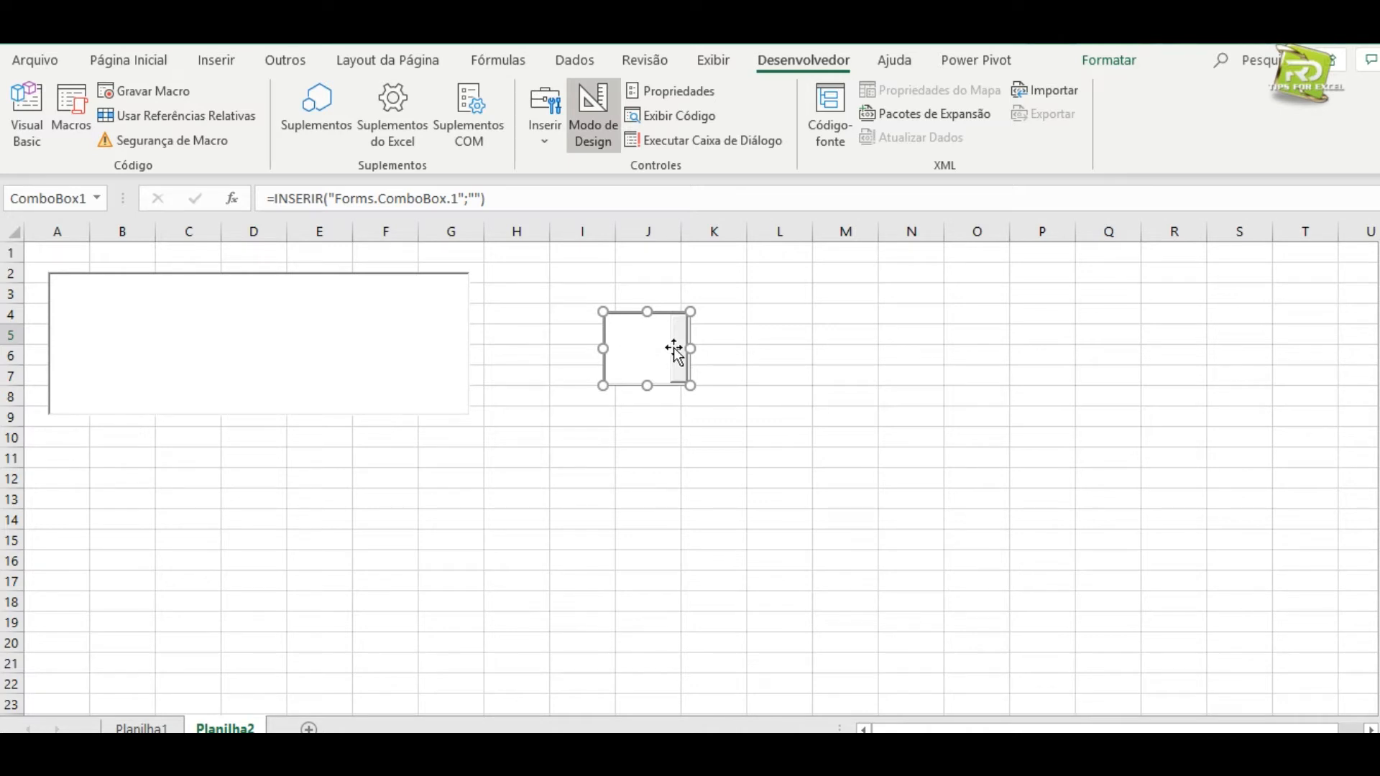
left_click(686, 91)
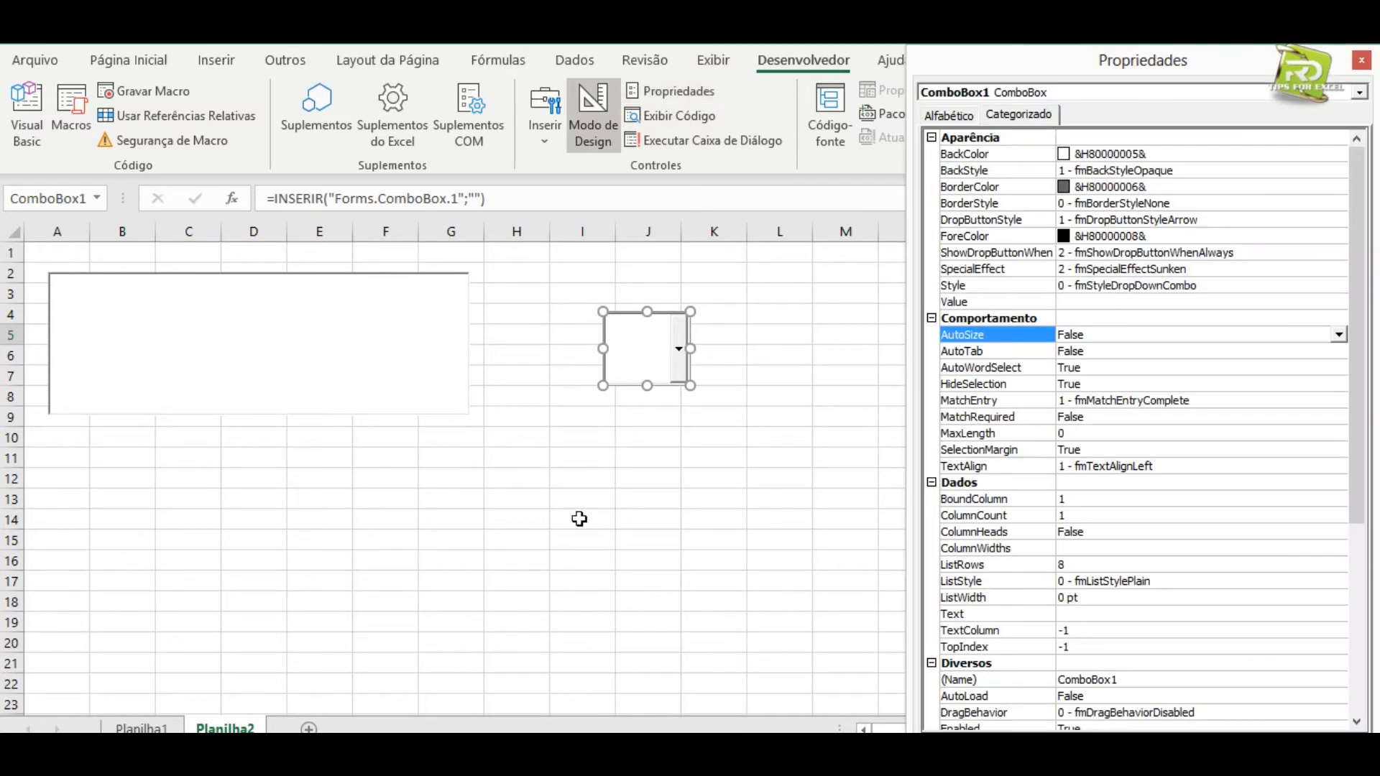
left_click(1361, 60)
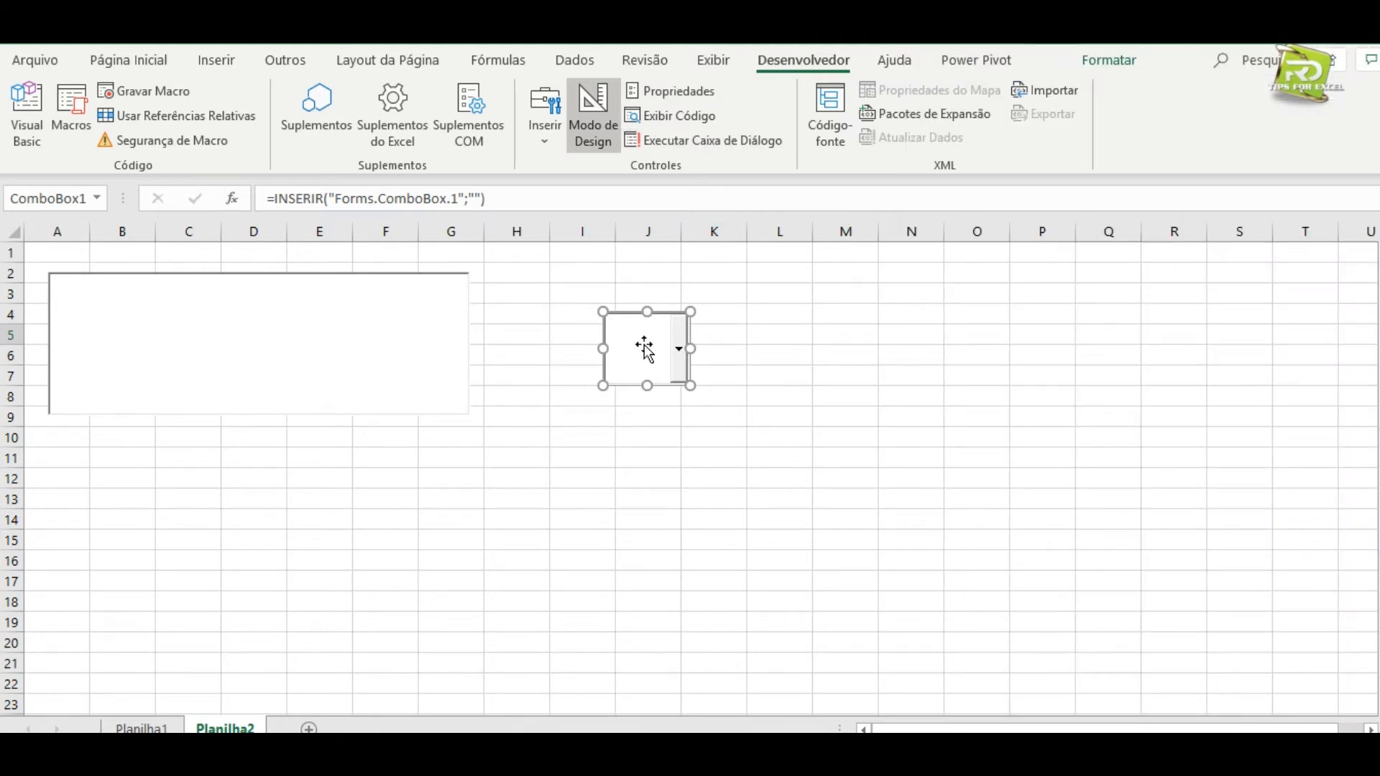
Delete the combo box from Planilha2, turn design mode off and try the list box.
key("Delete")
left_click(592, 118)
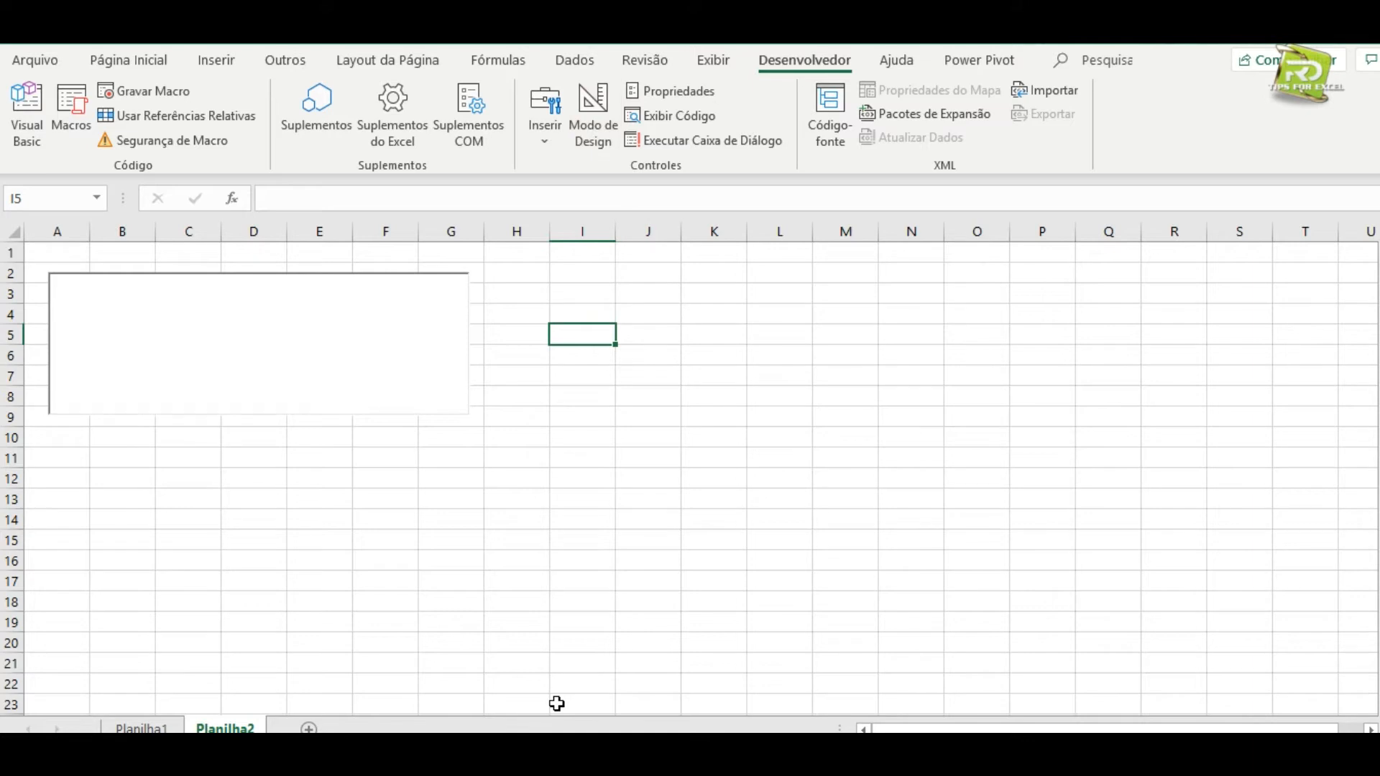
left_click(263, 352)
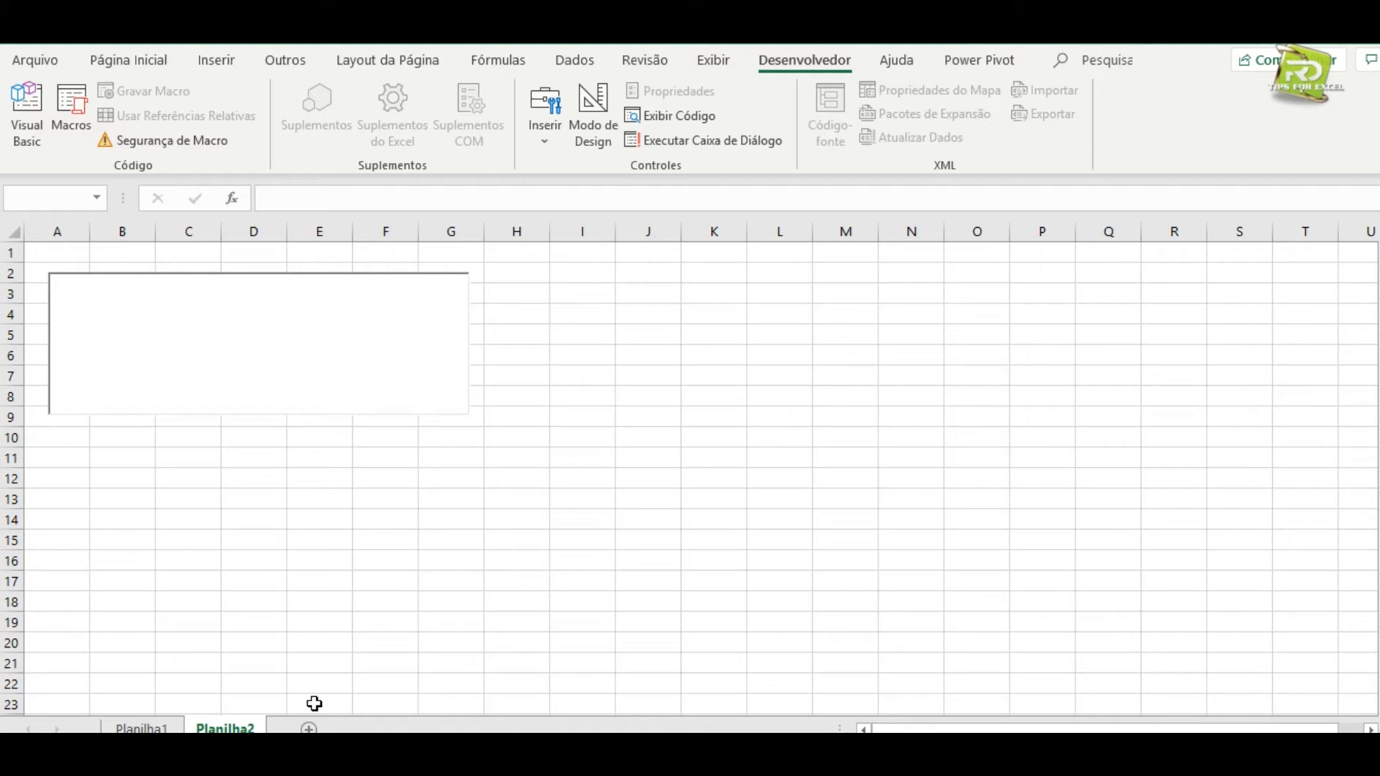
Turn design mode back on and display the list box's properties, with the properties window placed beside it.
left_click(588, 129)
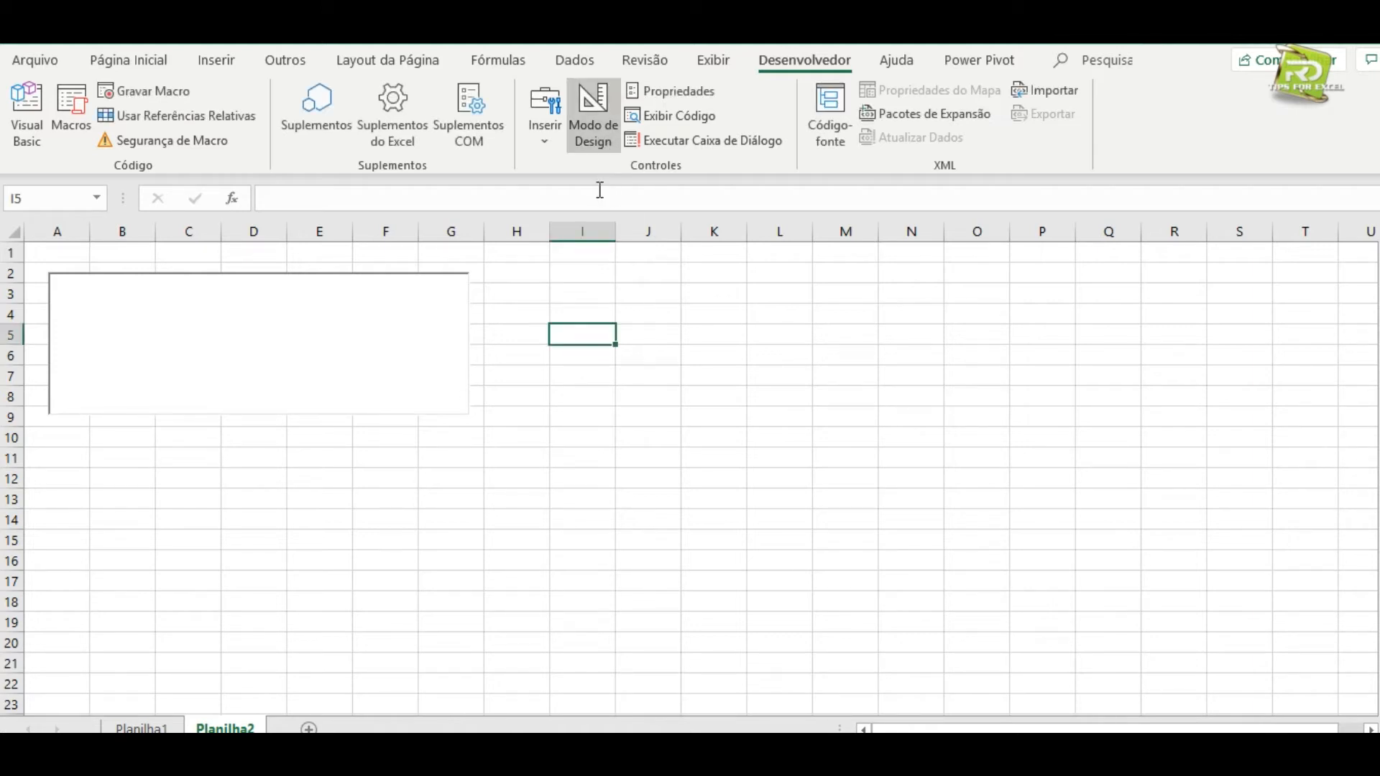
left_click(199, 302)
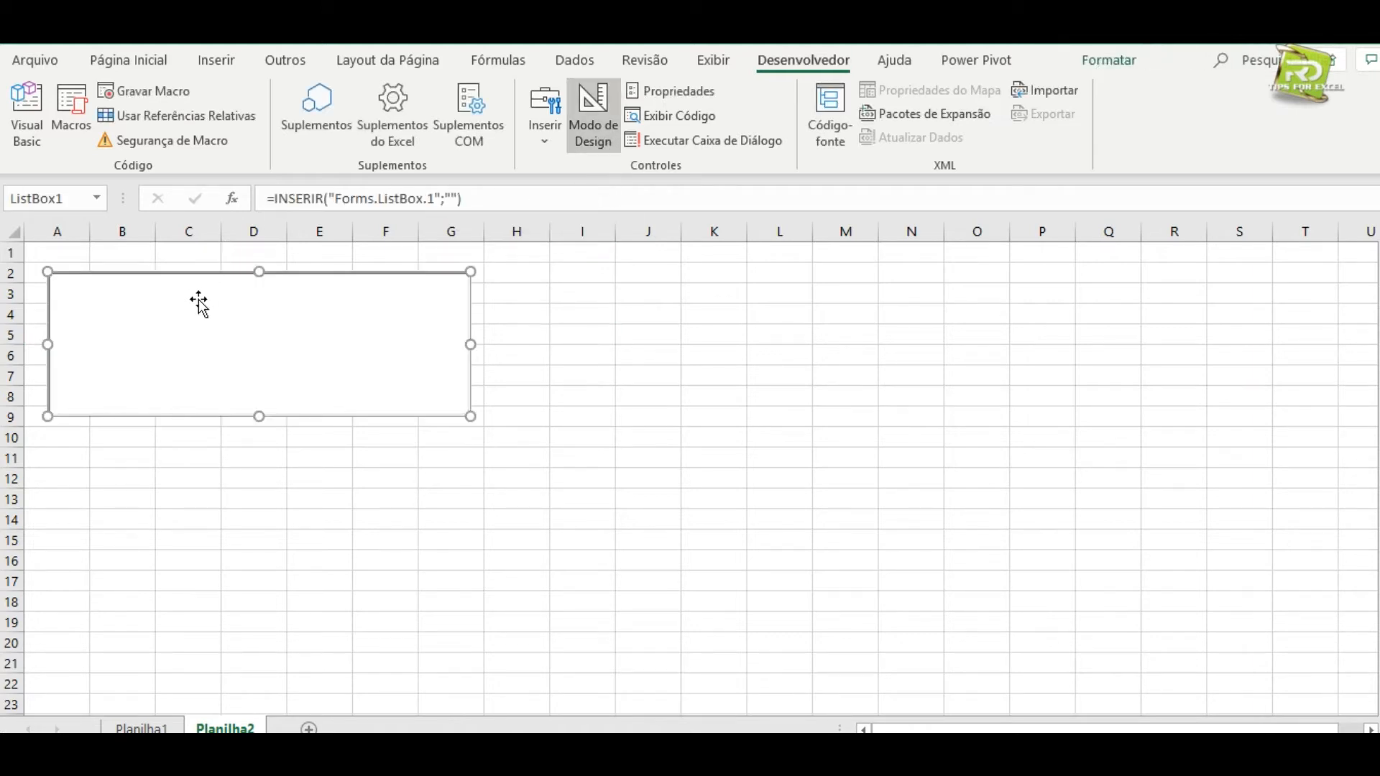
left_click(672, 96)
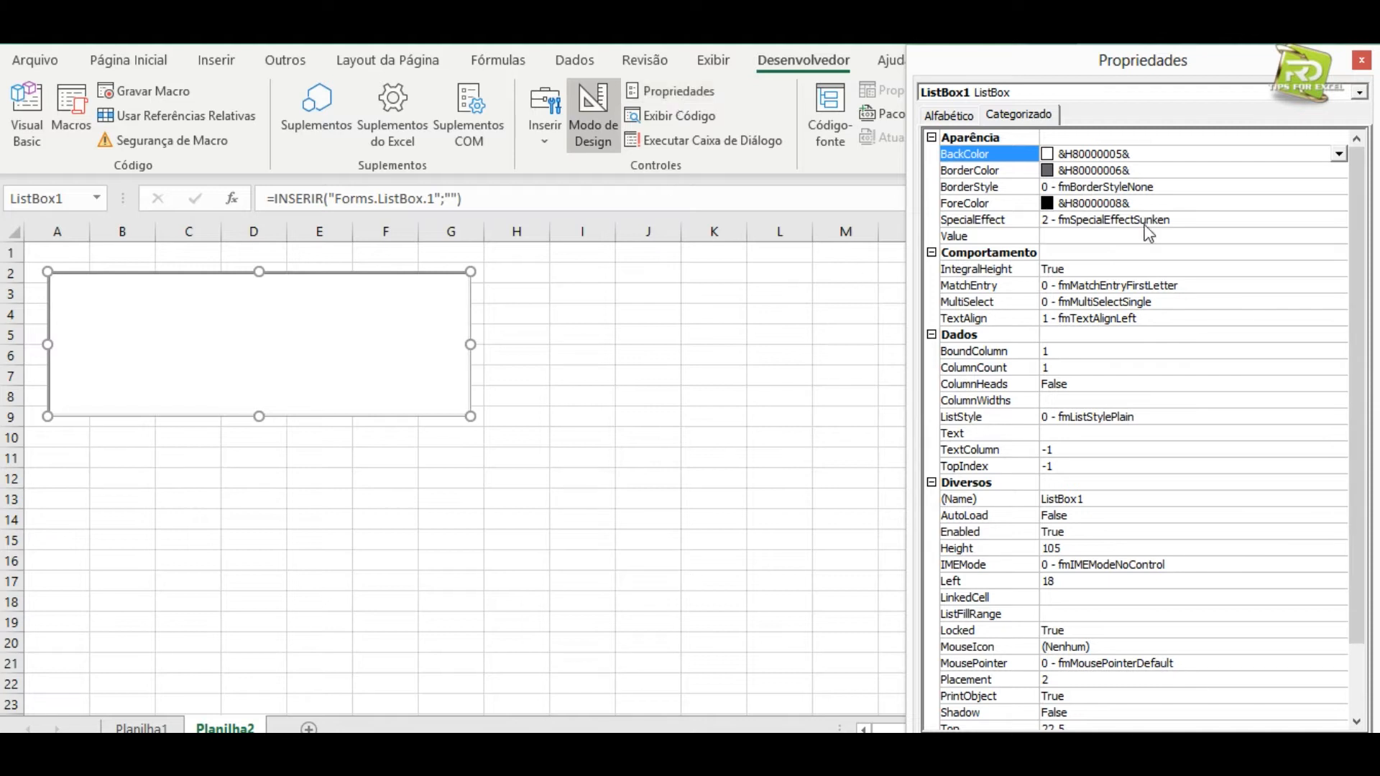
left_click_drag(1075, 67, 837, 73)
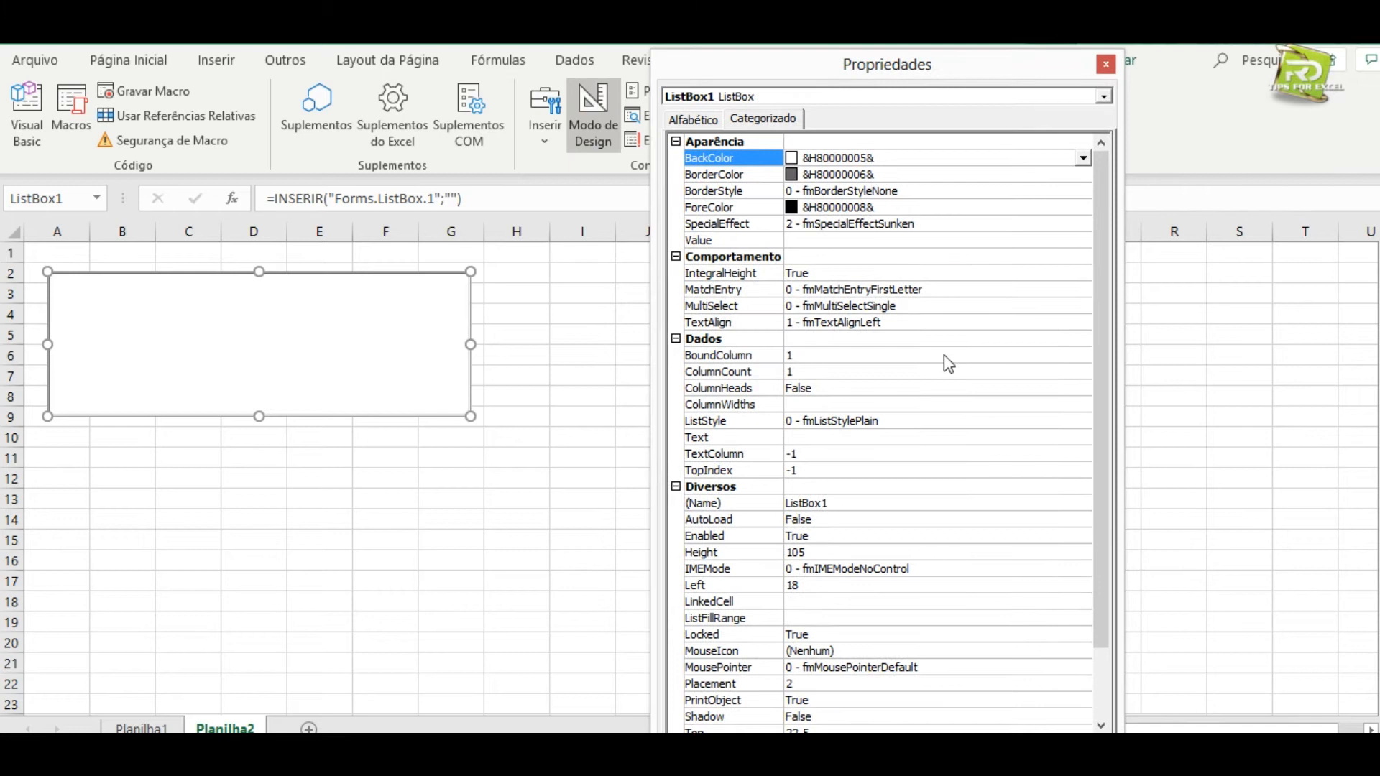
mouse_move(1101, 198)
left_mouse_down()
mouse_move(1099, 332)
mouse_move(1099, 179)
left_mouse_up()
left_click_drag(1095, 179, 1094, 288)
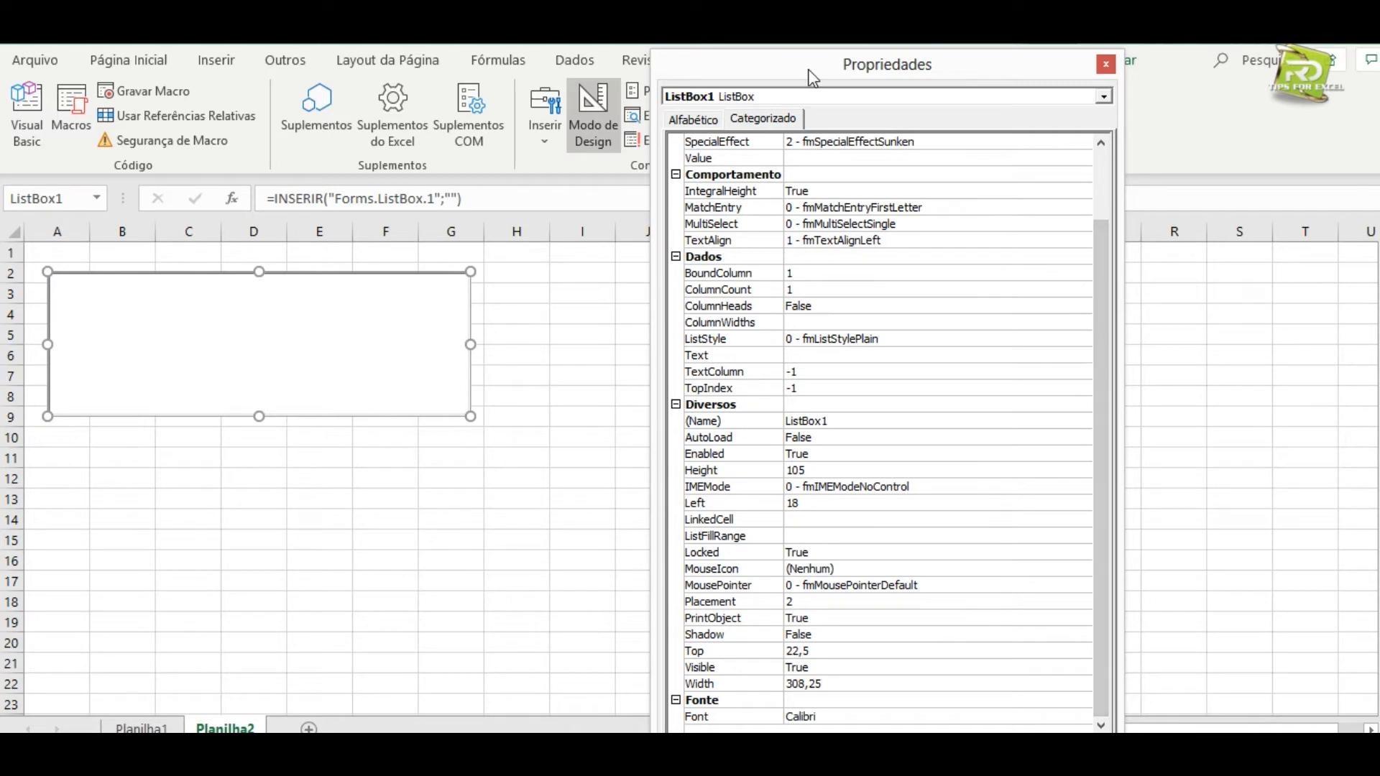
left_click_drag(812, 70, 871, 69)
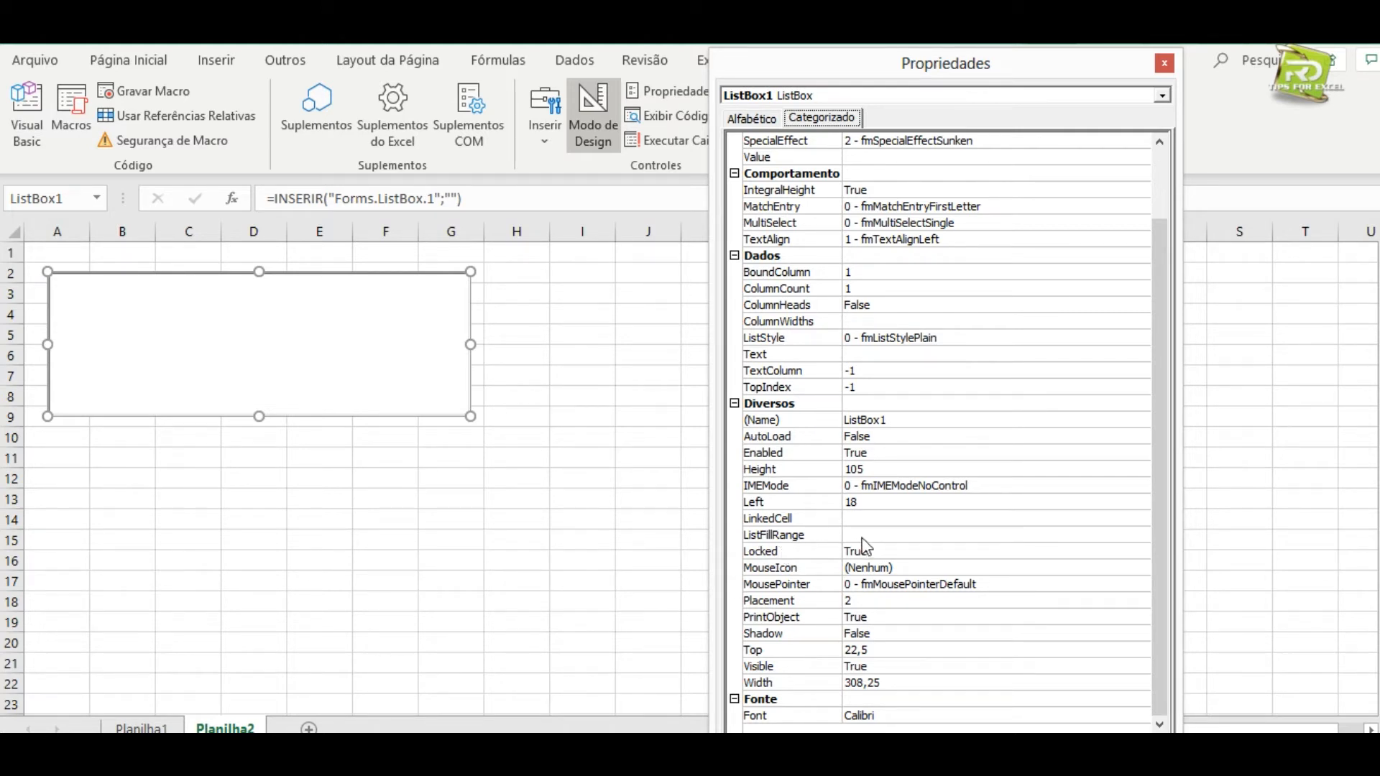
Set the list box's ListFillRange property to procv_base.
left_click(817, 541)
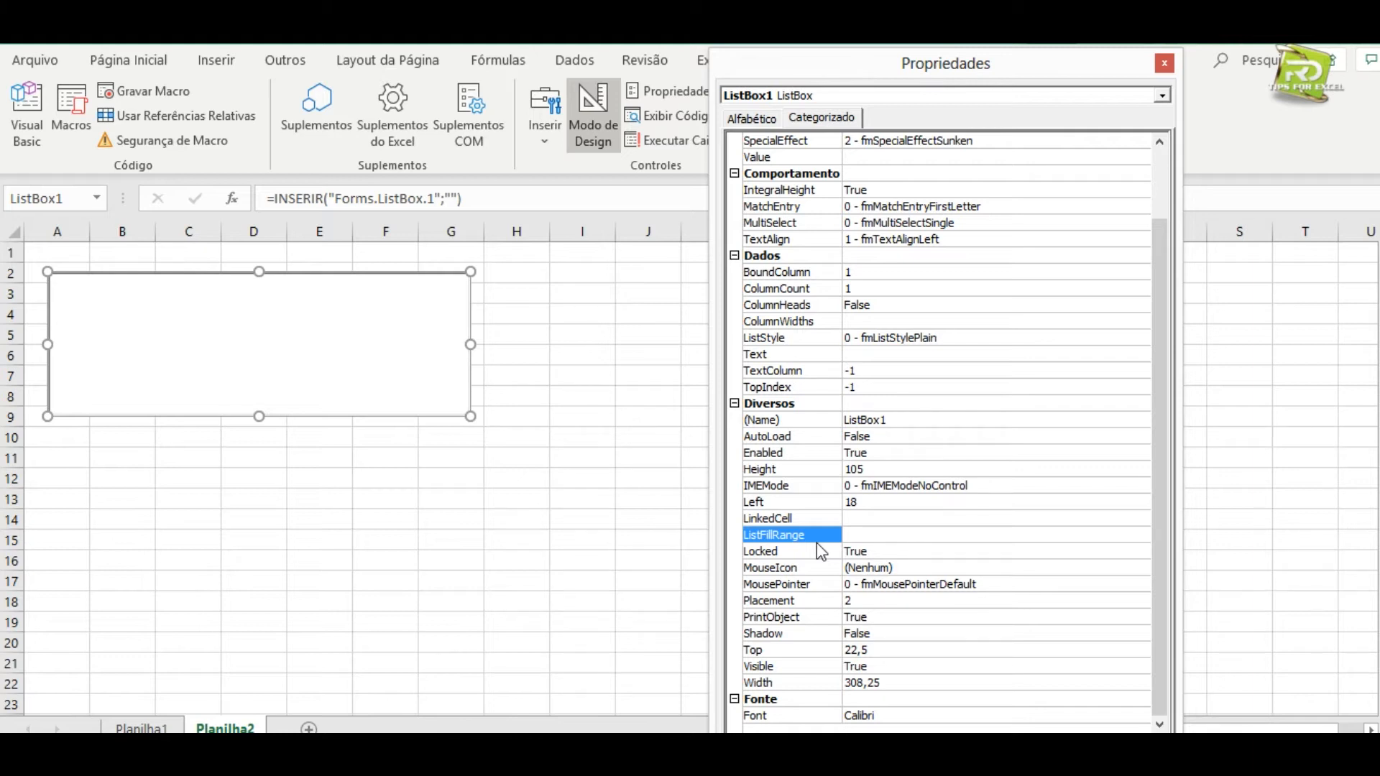
left_click(860, 536)
type("procv_base")
key("Return")
left_click(872, 516)
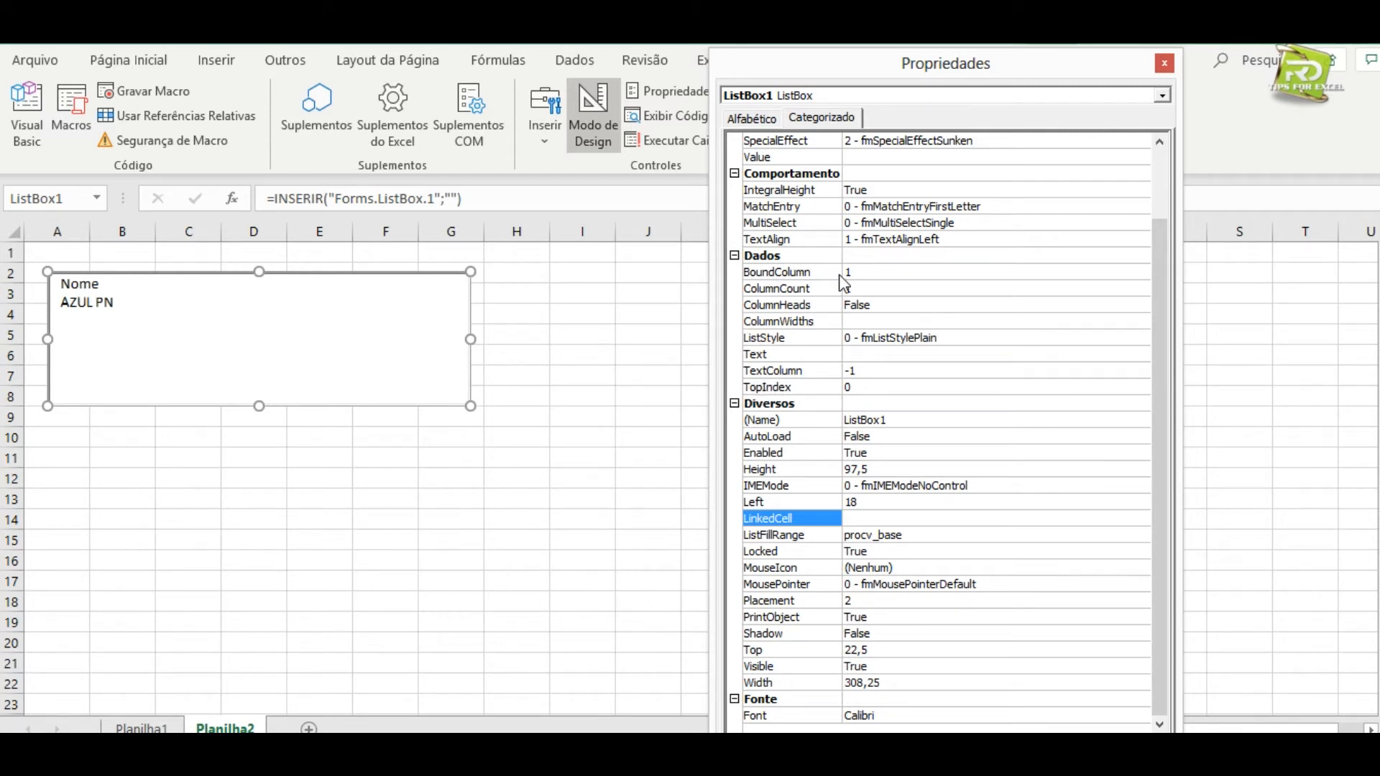
Set the list box's ColumnCount property to 4.
left_click(782, 291)
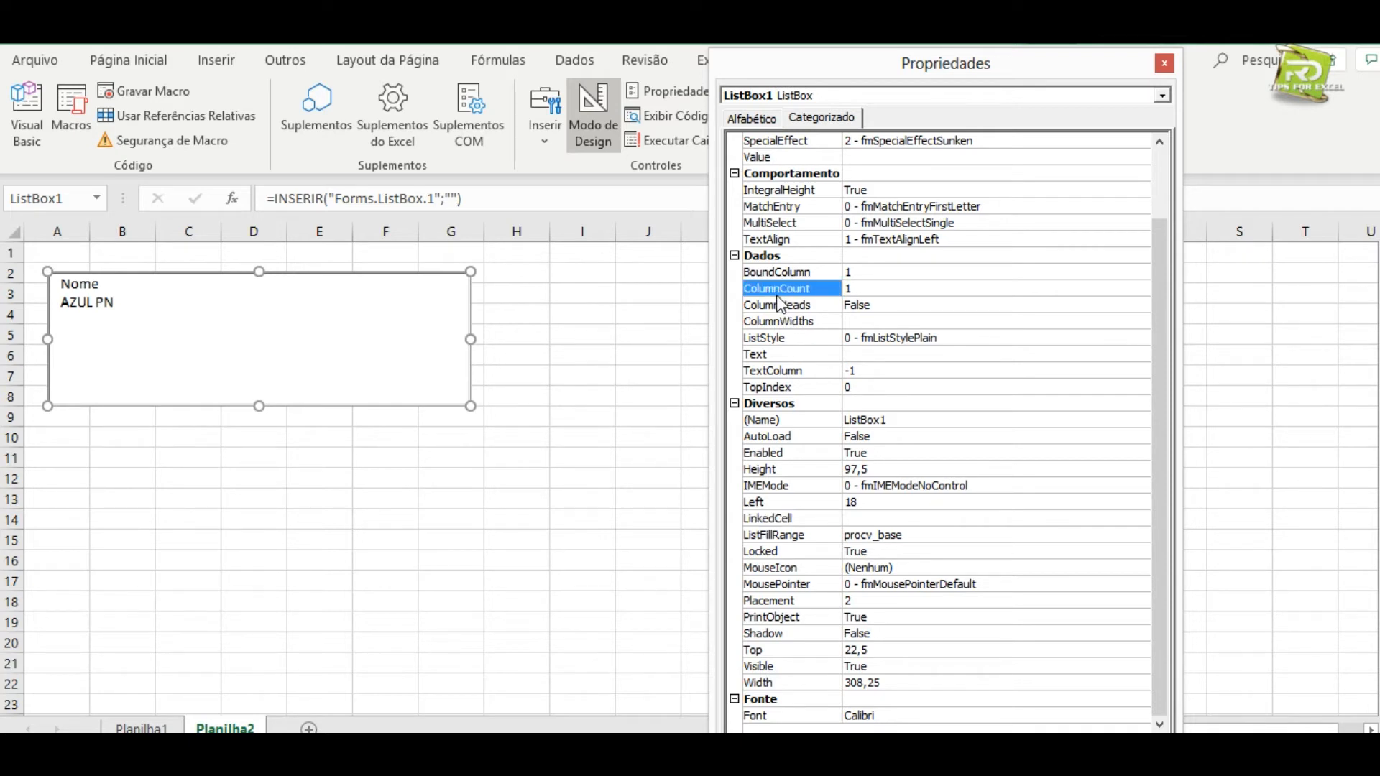
key("Tab")
type("4")
left_click(904, 269)
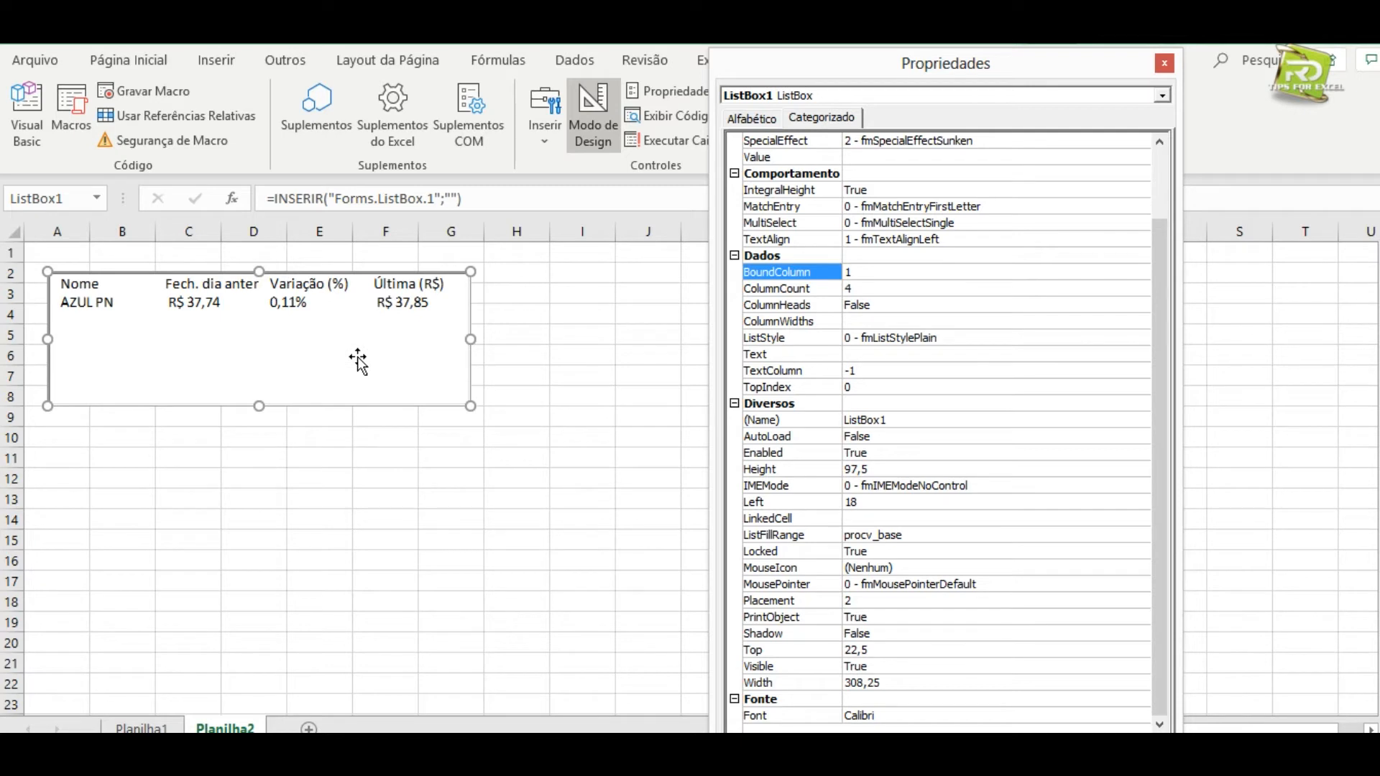
Resize the list box to about 479 wide by 50 high and reposition it to start at about A4.
left_click_drag(472, 338, 566, 339)
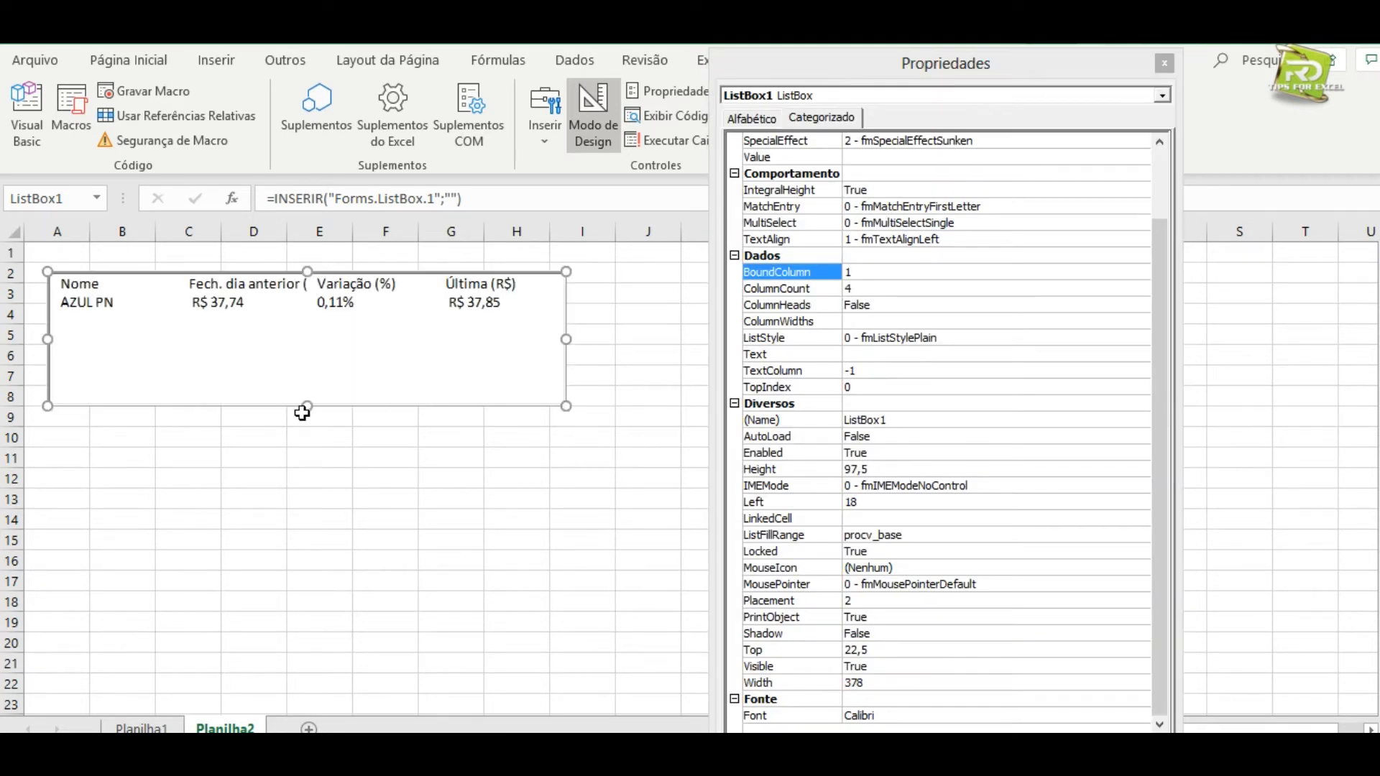
left_click_drag(307, 406, 307, 341)
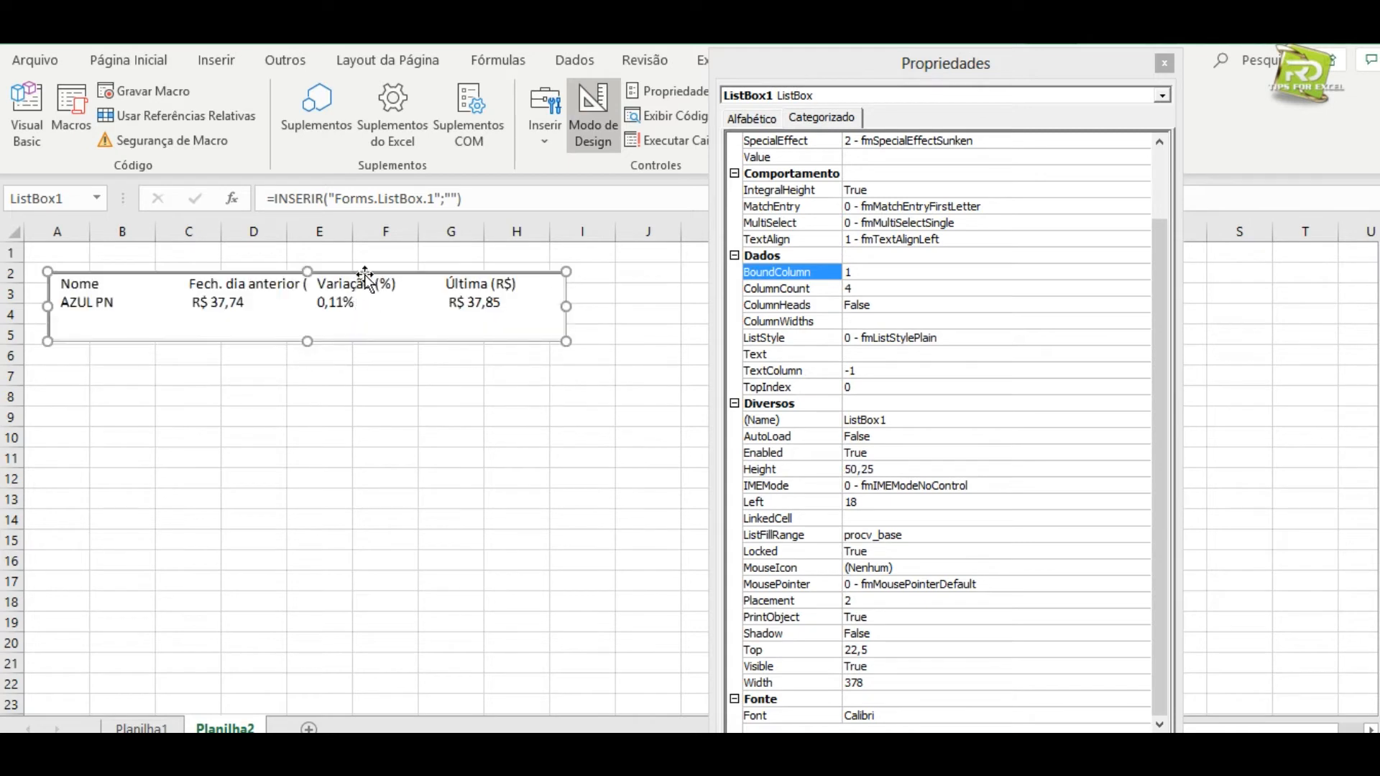
left_click_drag(365, 275, 353, 304)
left_click_drag(554, 334, 599, 335)
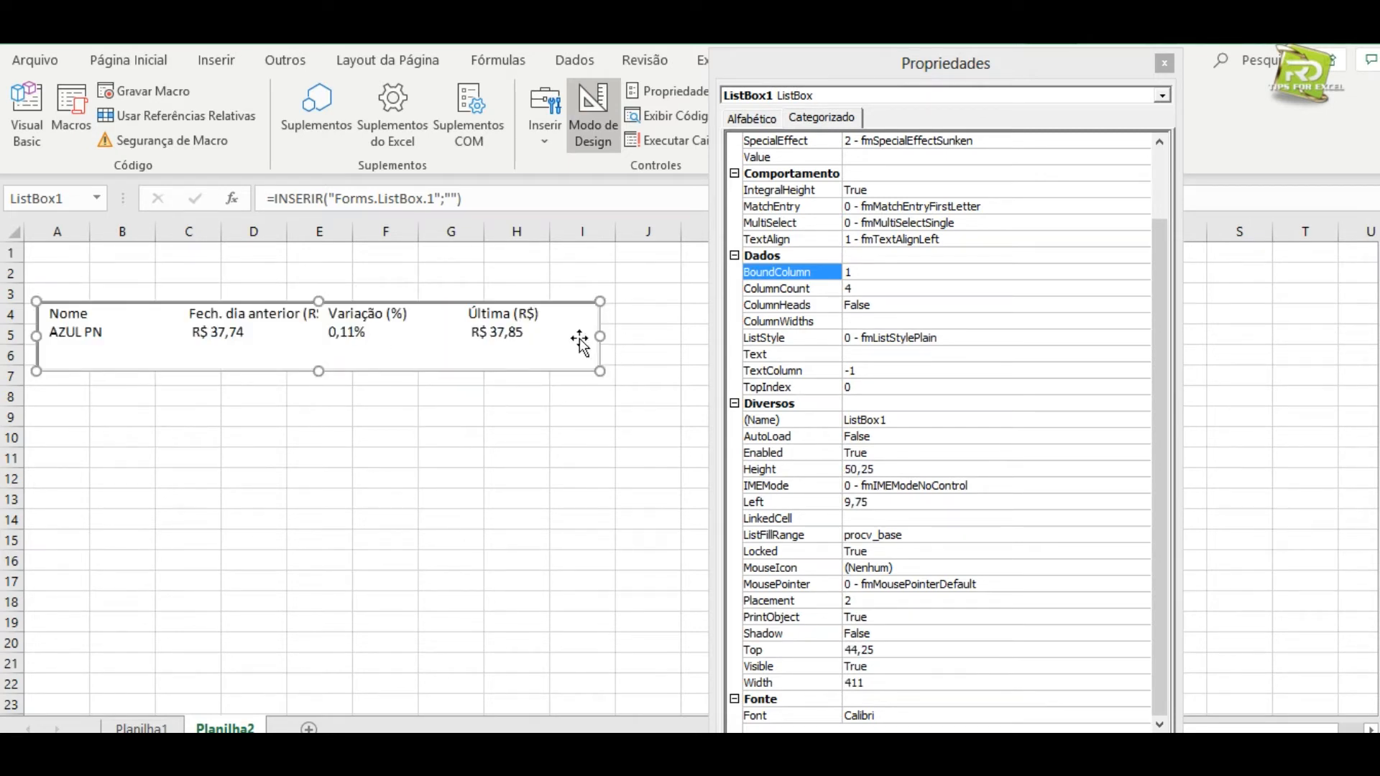
left_click_drag(602, 335, 694, 334)
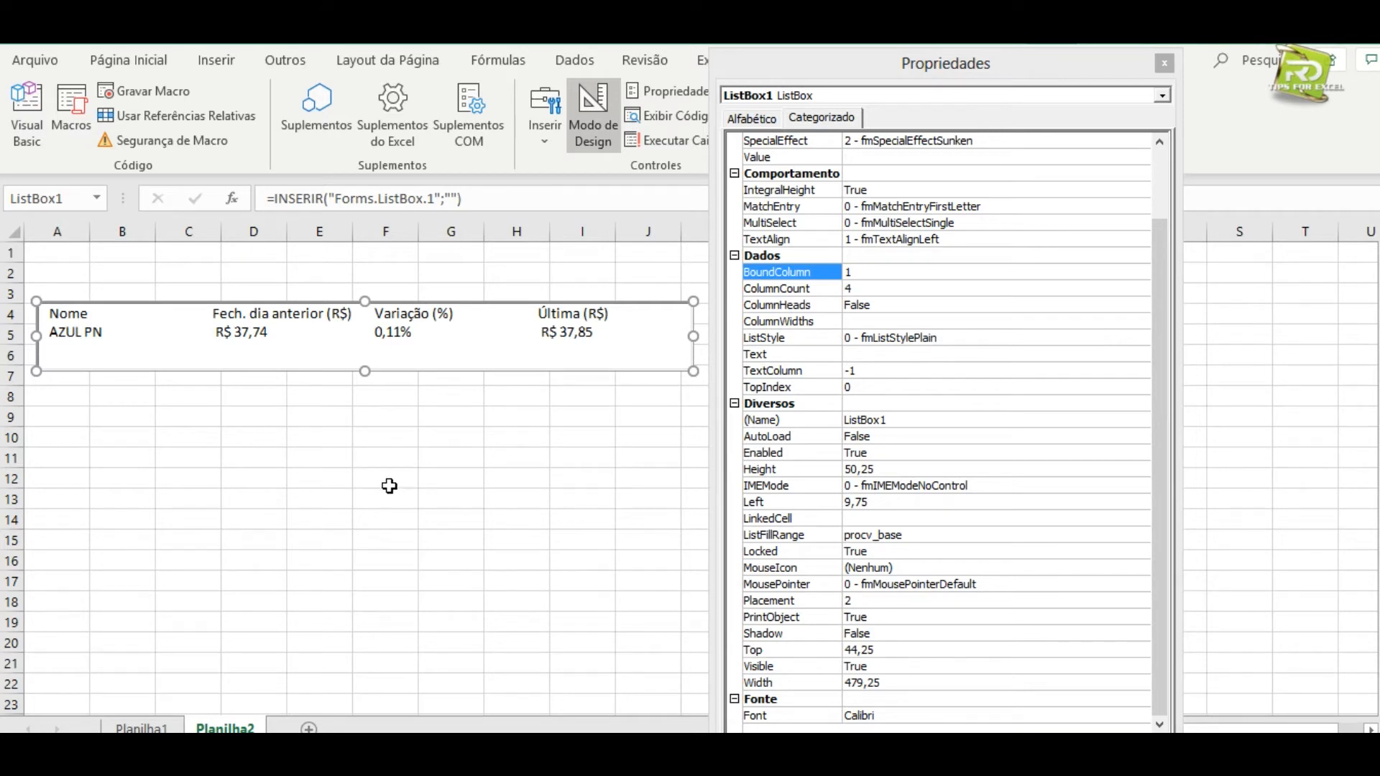
Set the list box's ColumnWidths property to 150 pt;150 pt;75 pt;75 pt.
left_click(773, 322)
left_click(885, 320)
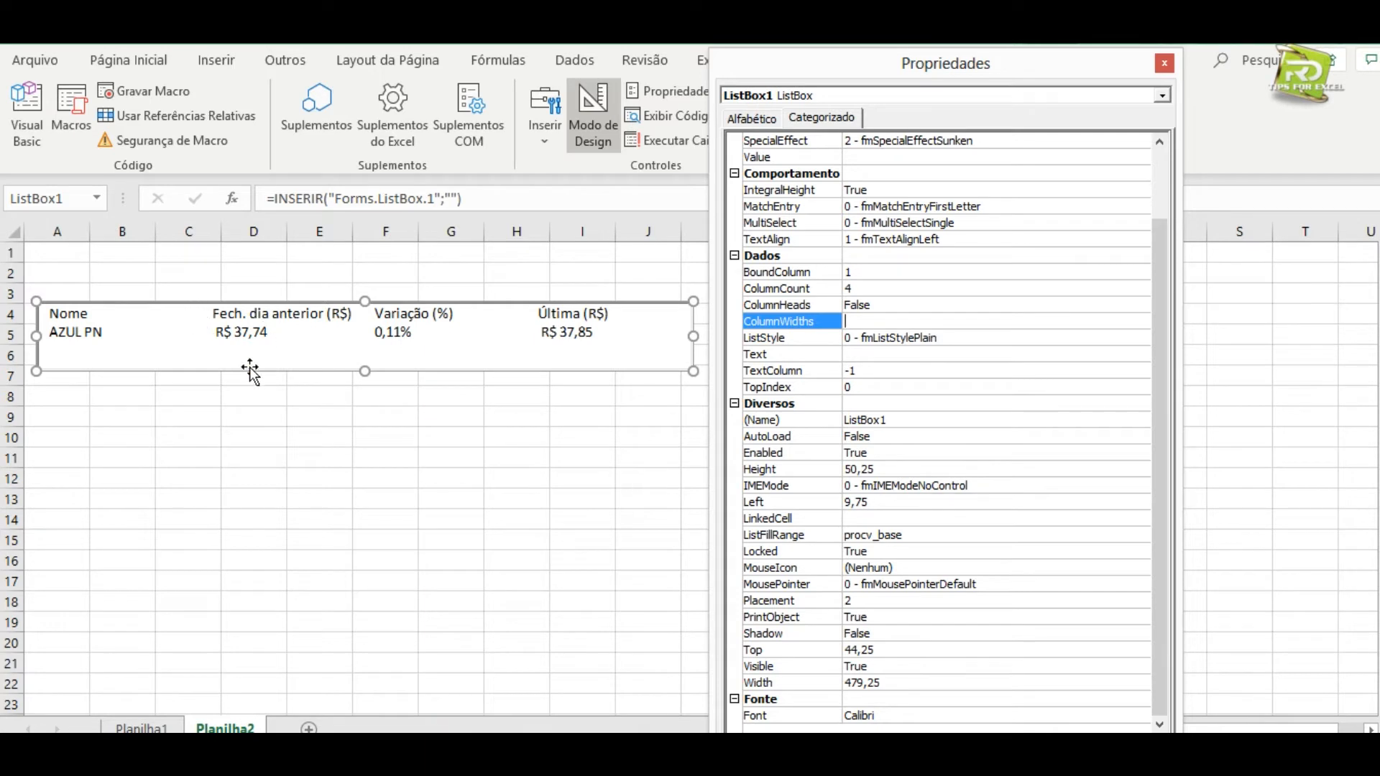
type("150")
left_click(883, 352)
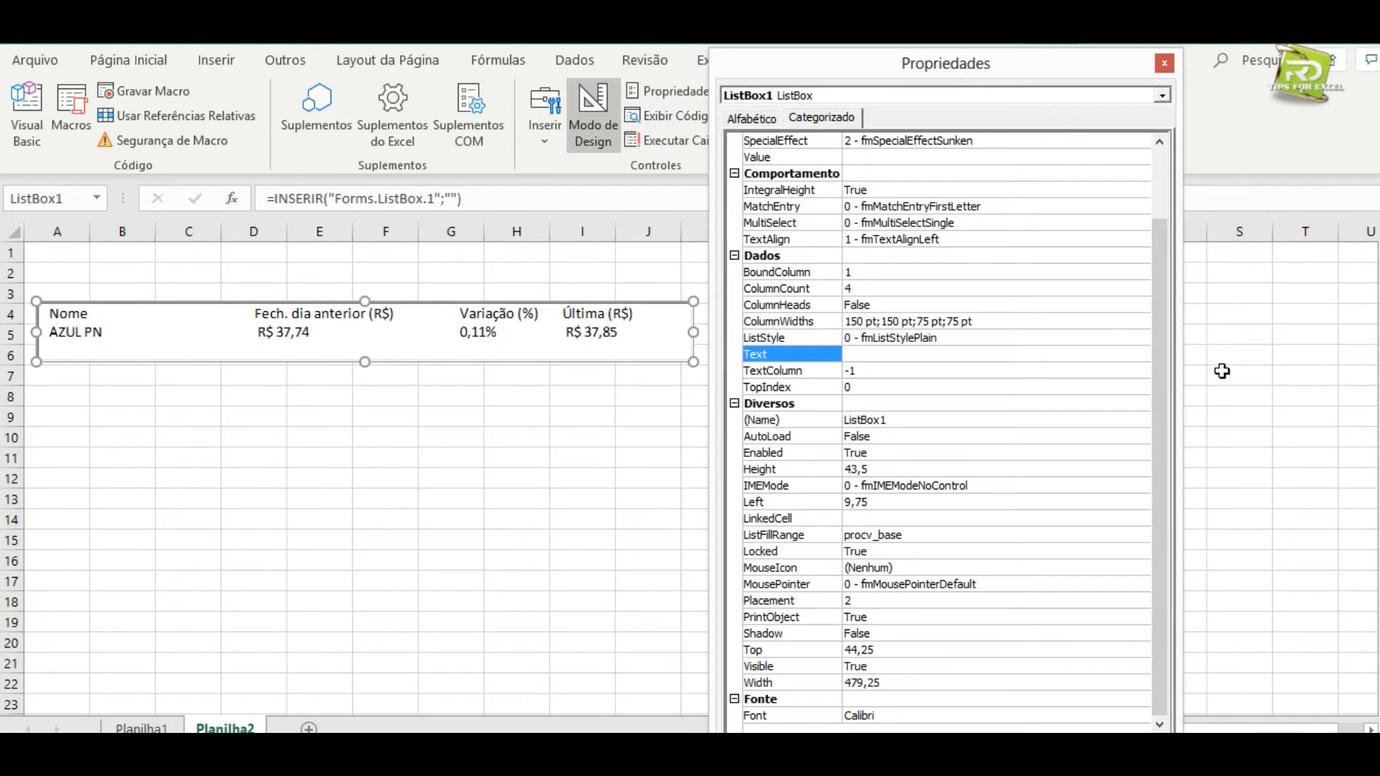
Set the list box's BackColor to the system colour Sombra clara do botão.
left_click_drag(1164, 447, 1162, 332)
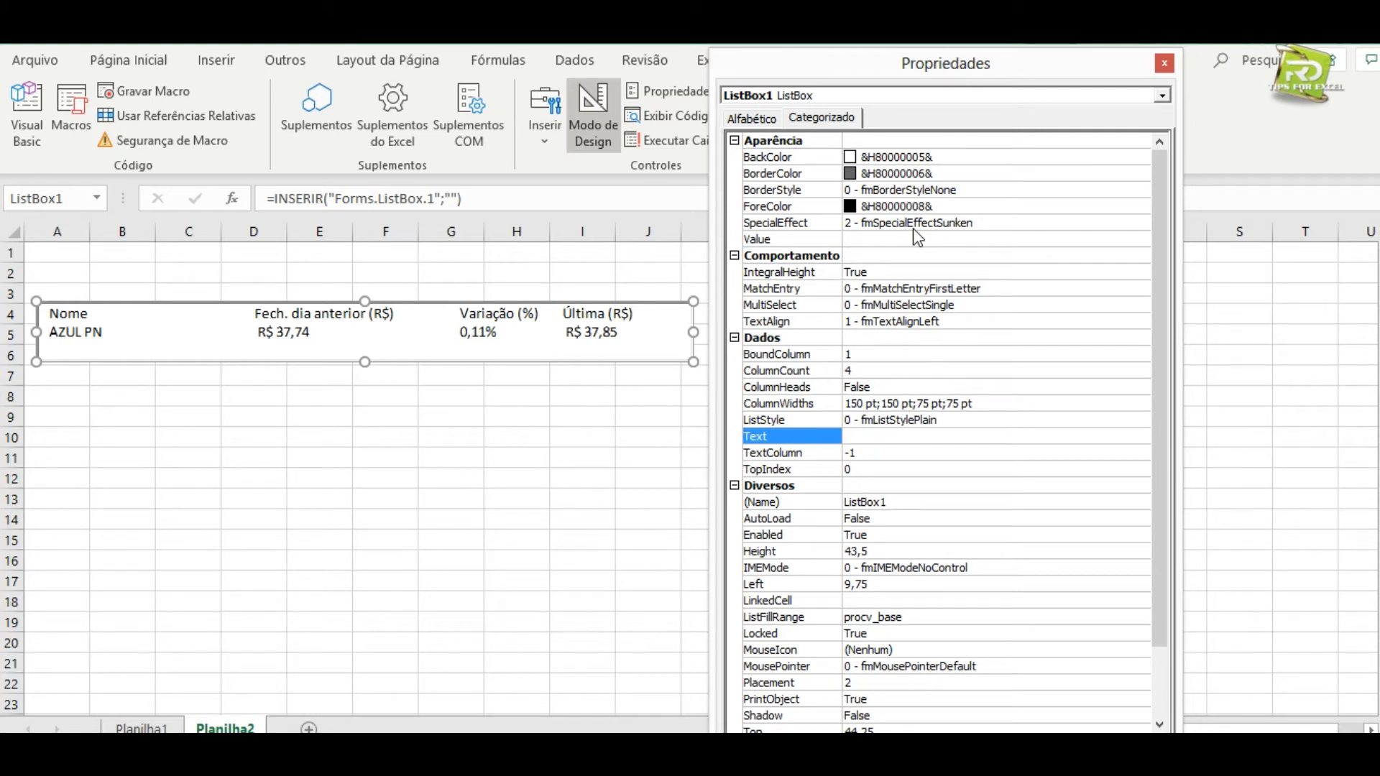
left_click(921, 158)
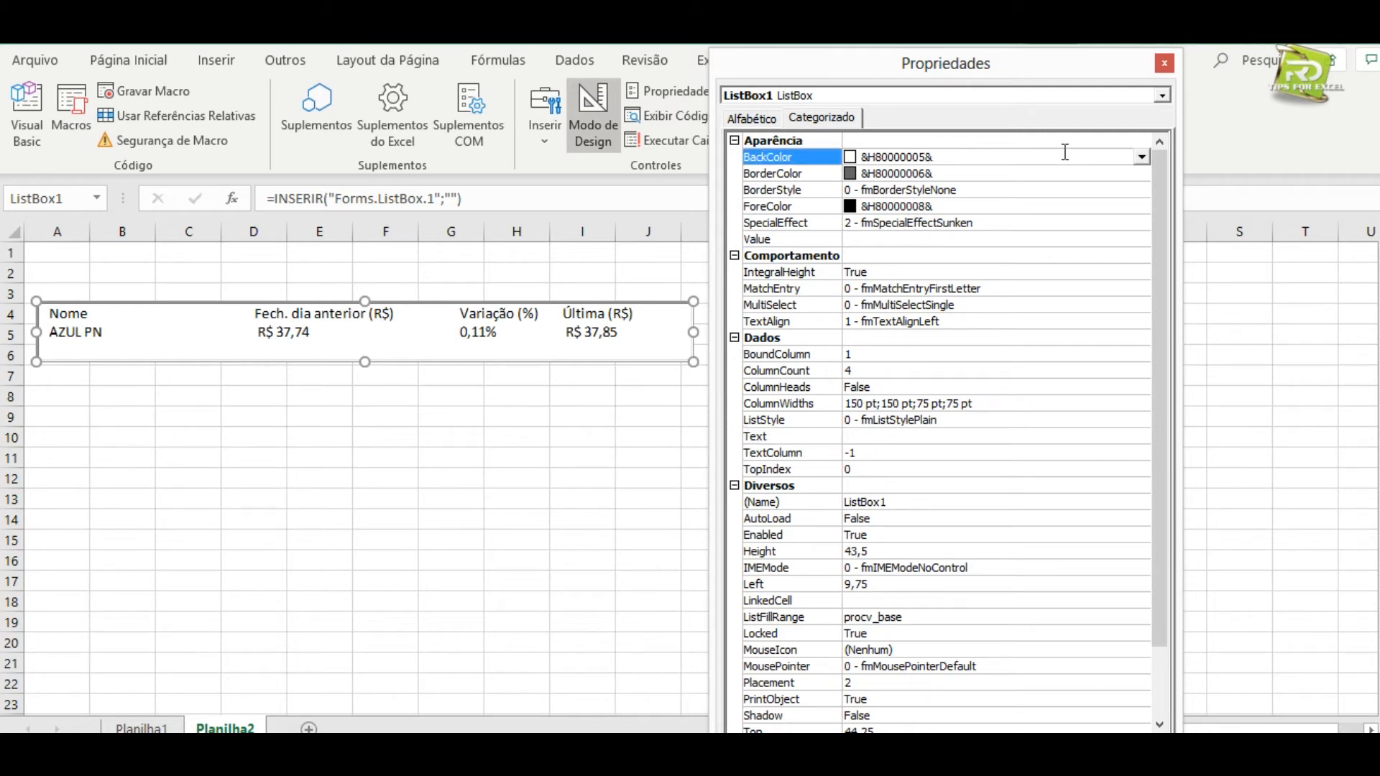
left_click(1141, 158)
left_click_drag(1135, 237, 1136, 306)
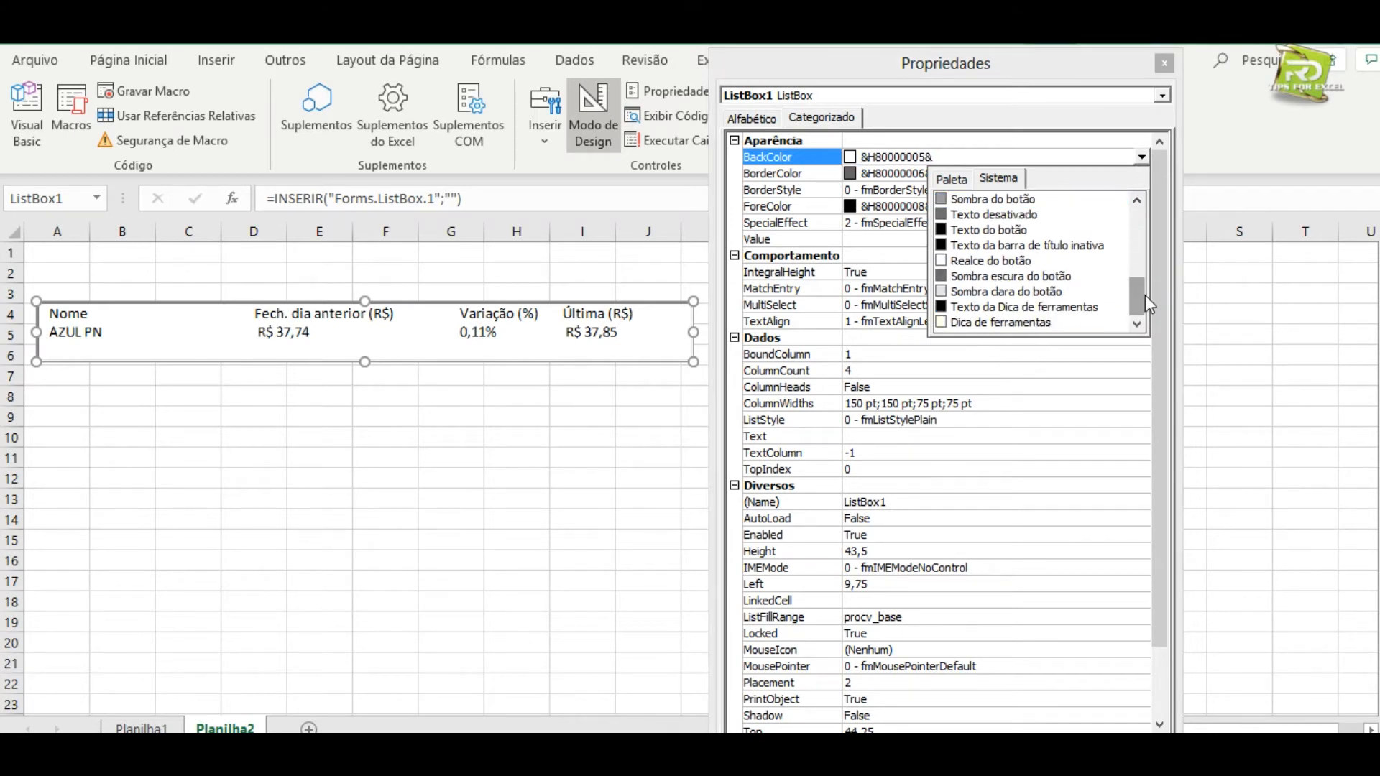
left_click(977, 291)
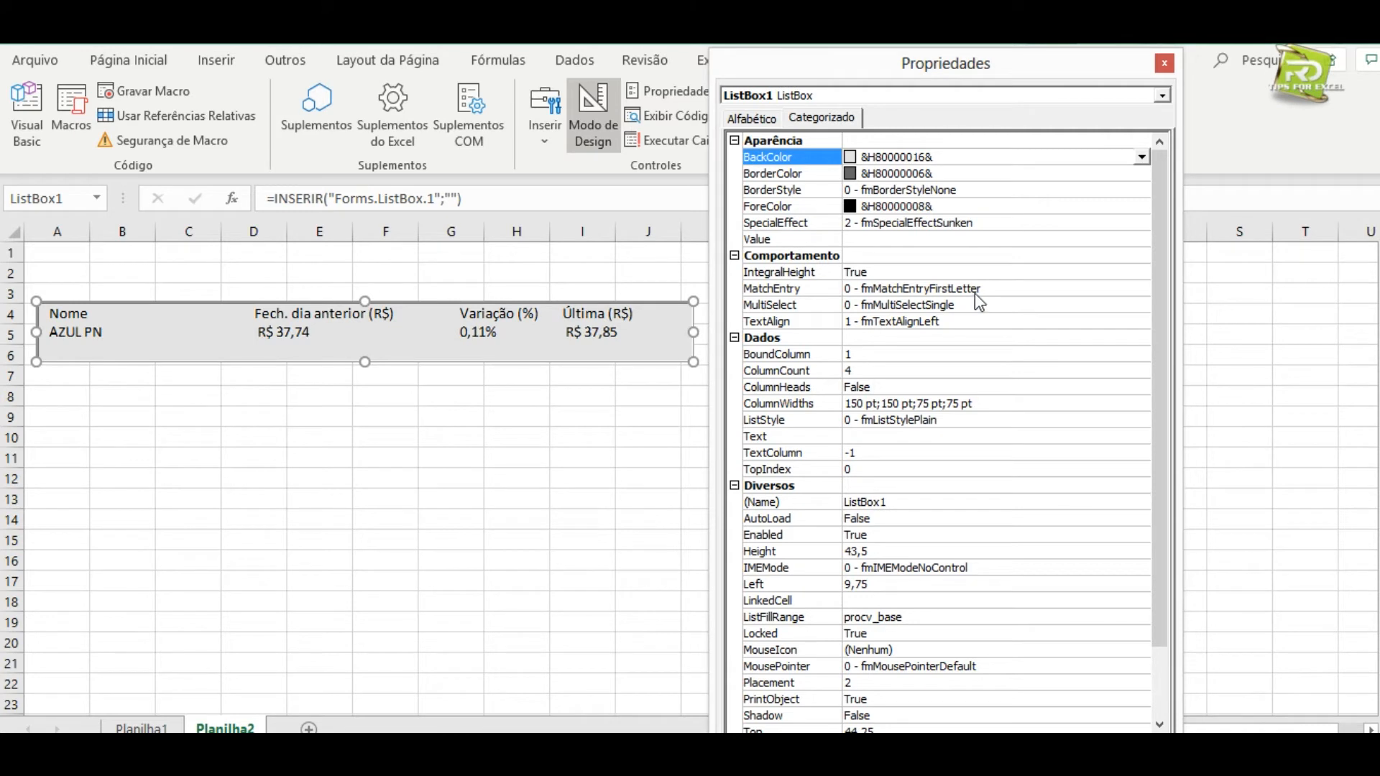
left_click(916, 206)
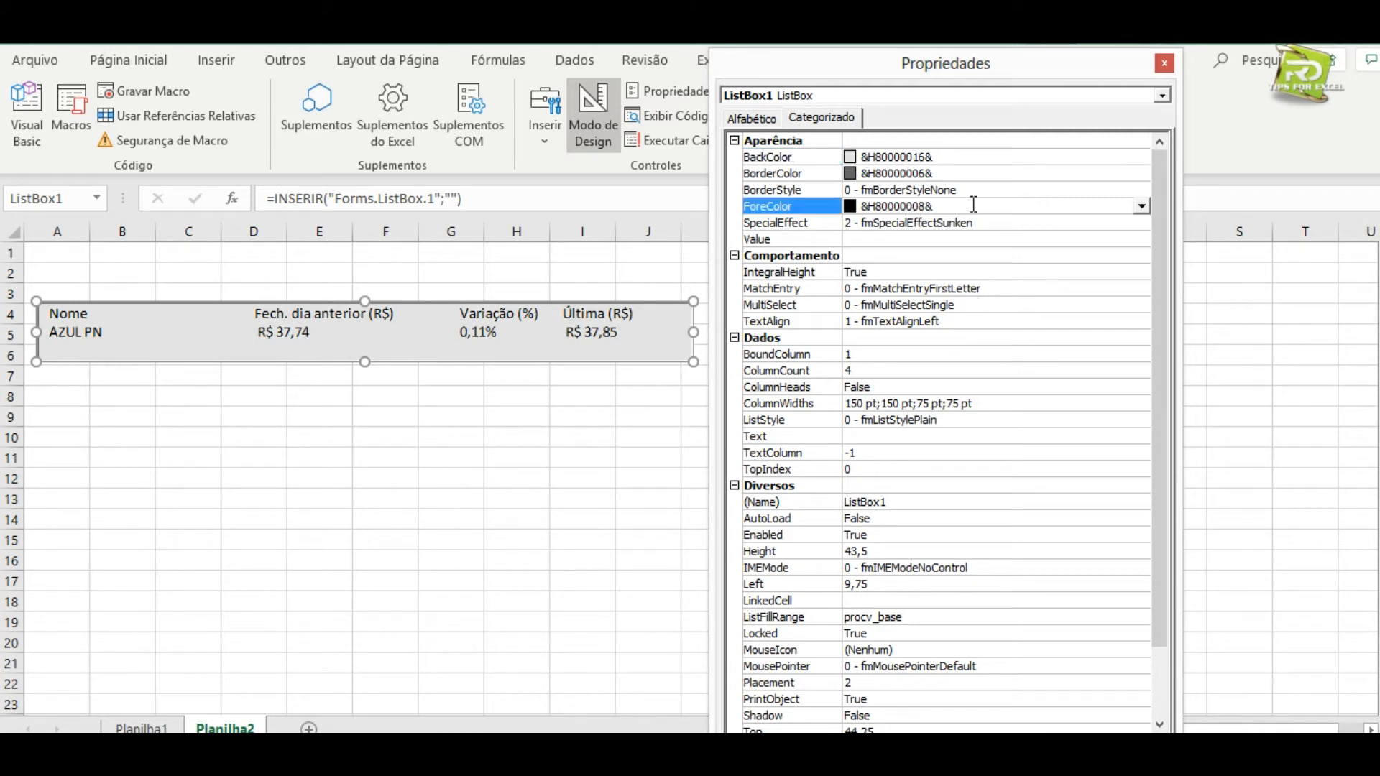
left_click(1143, 207)
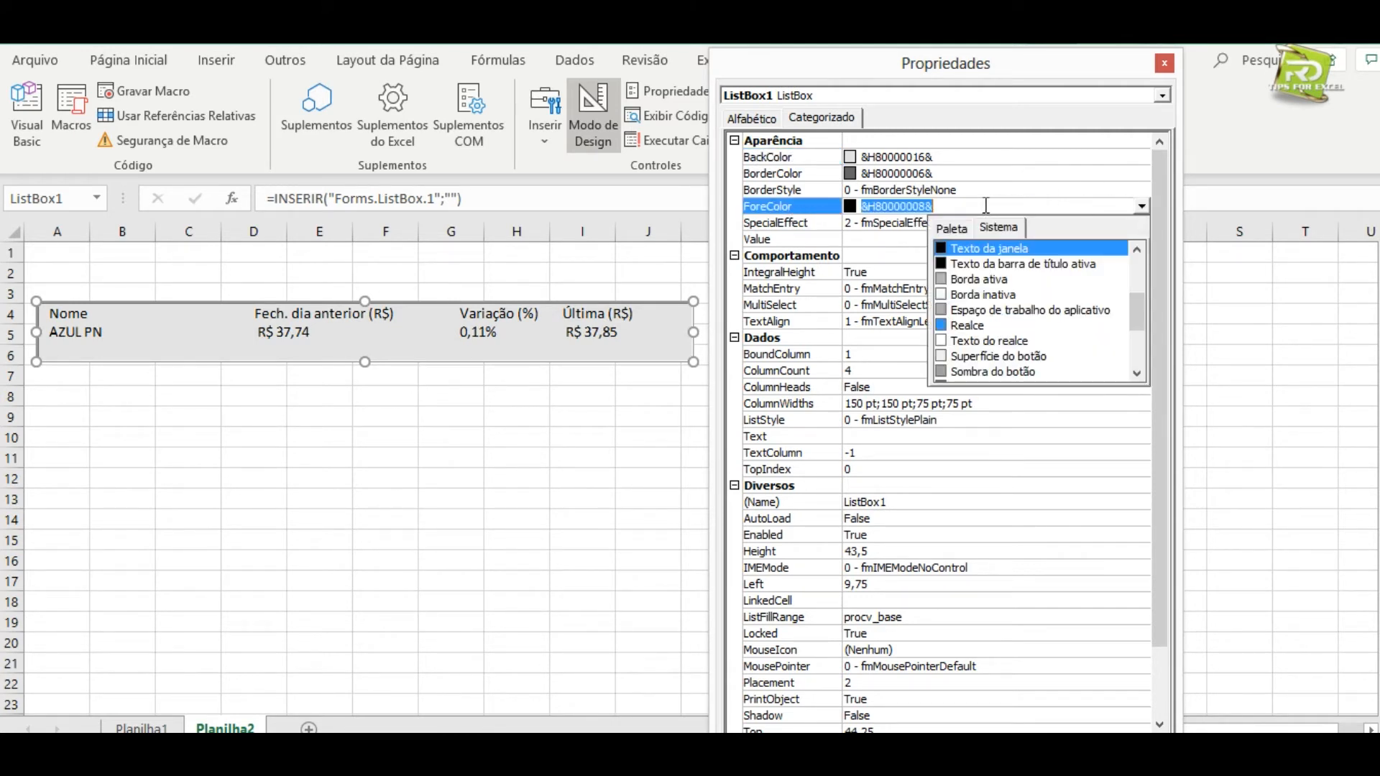
left_click(900, 239)
left_click(891, 223)
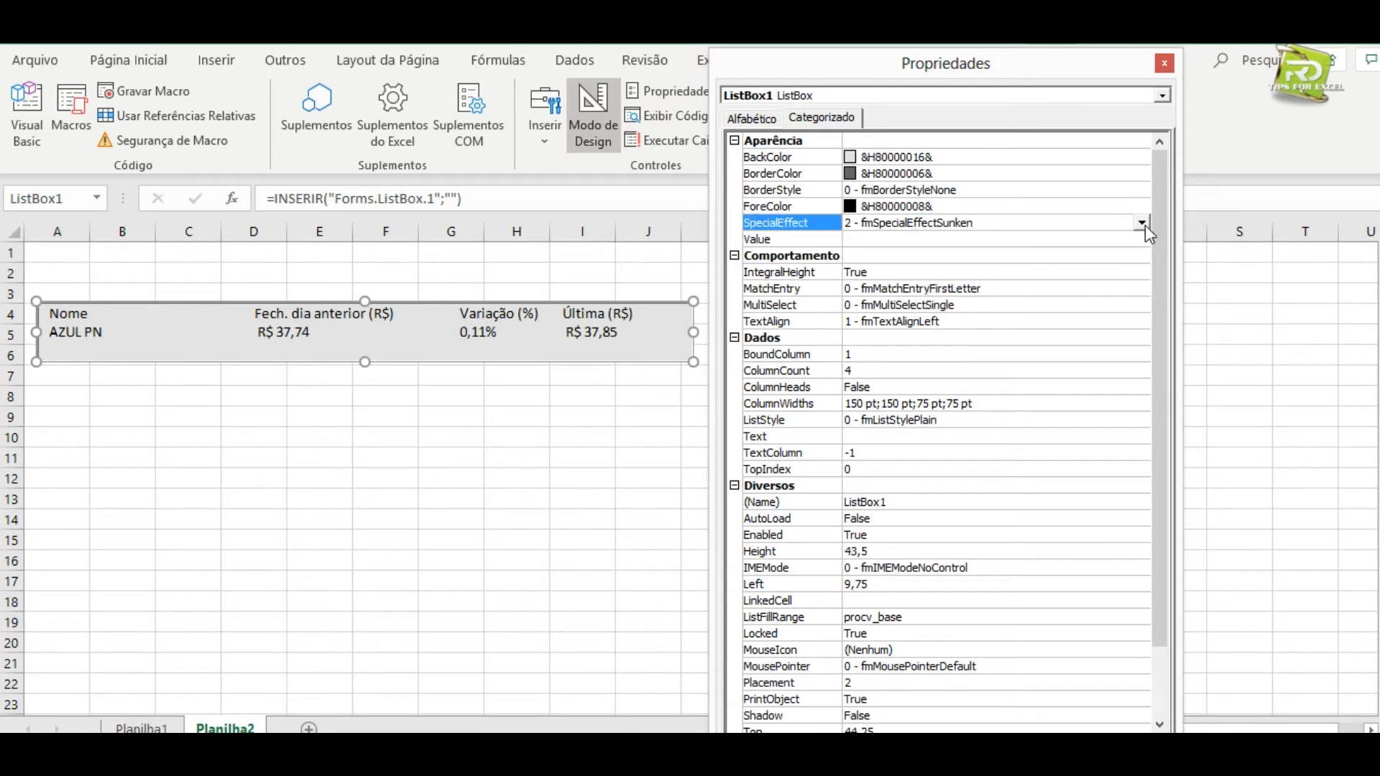
left_click(320, 519)
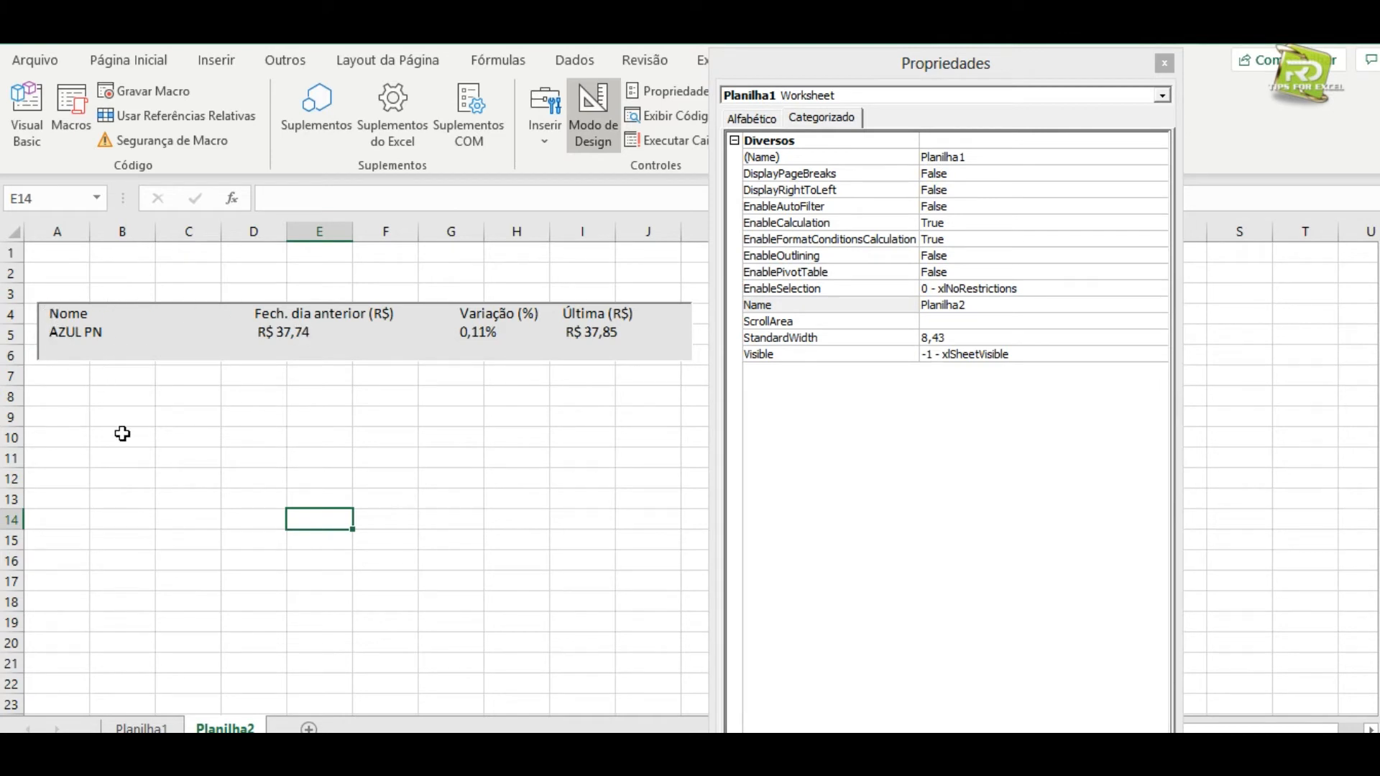
Set the list box's SpecialEffect to 6 - fmSpecialEffectBump and view it deselected on the sheet.
left_click(169, 337)
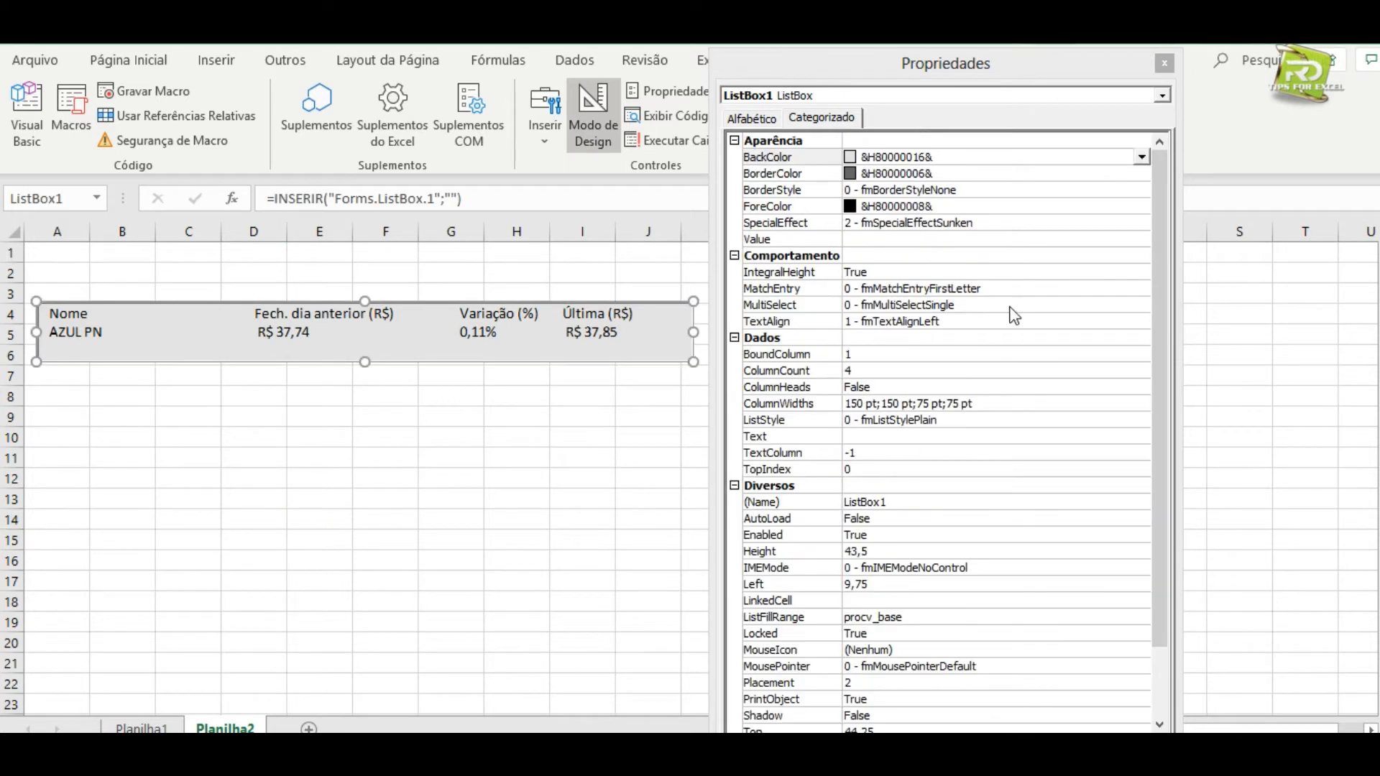
left_click(1008, 223)
left_click(1141, 223)
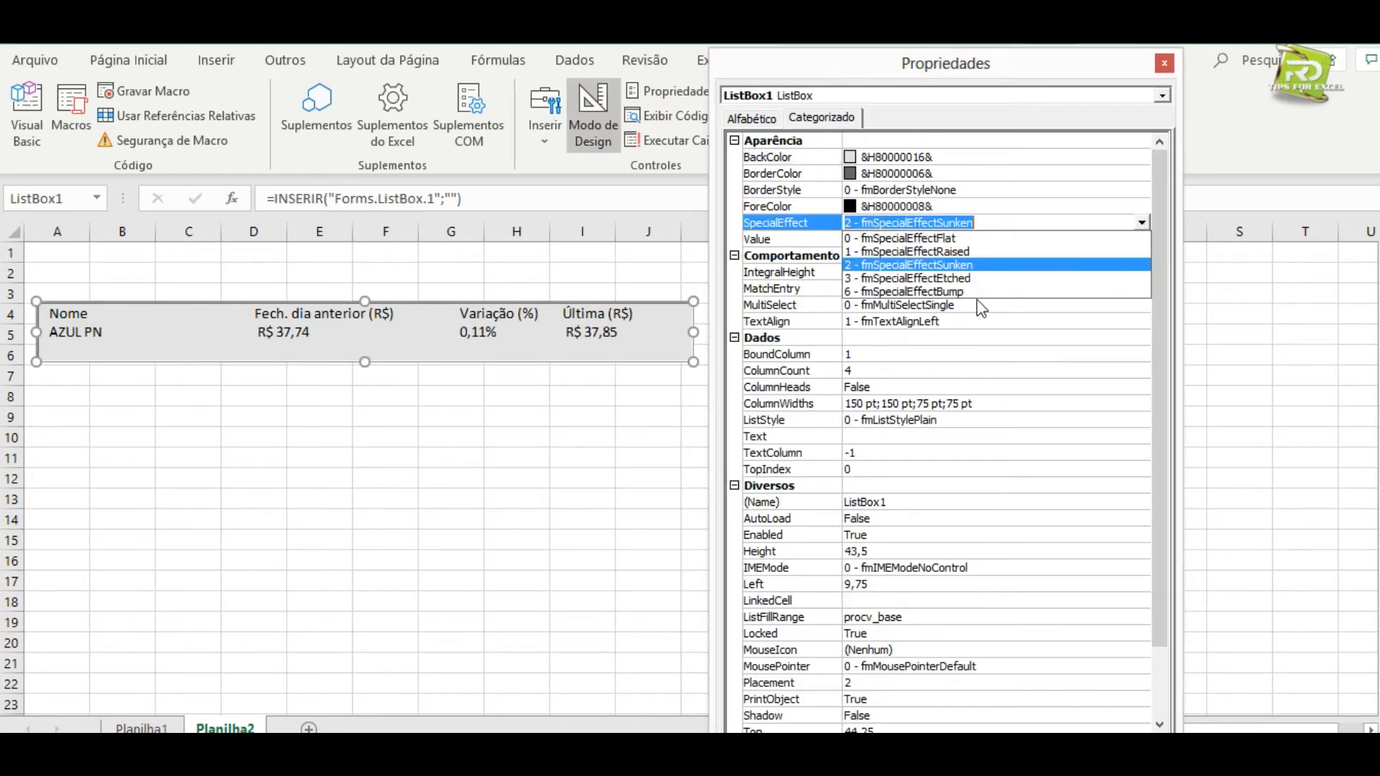
left_click(943, 292)
left_click(460, 435)
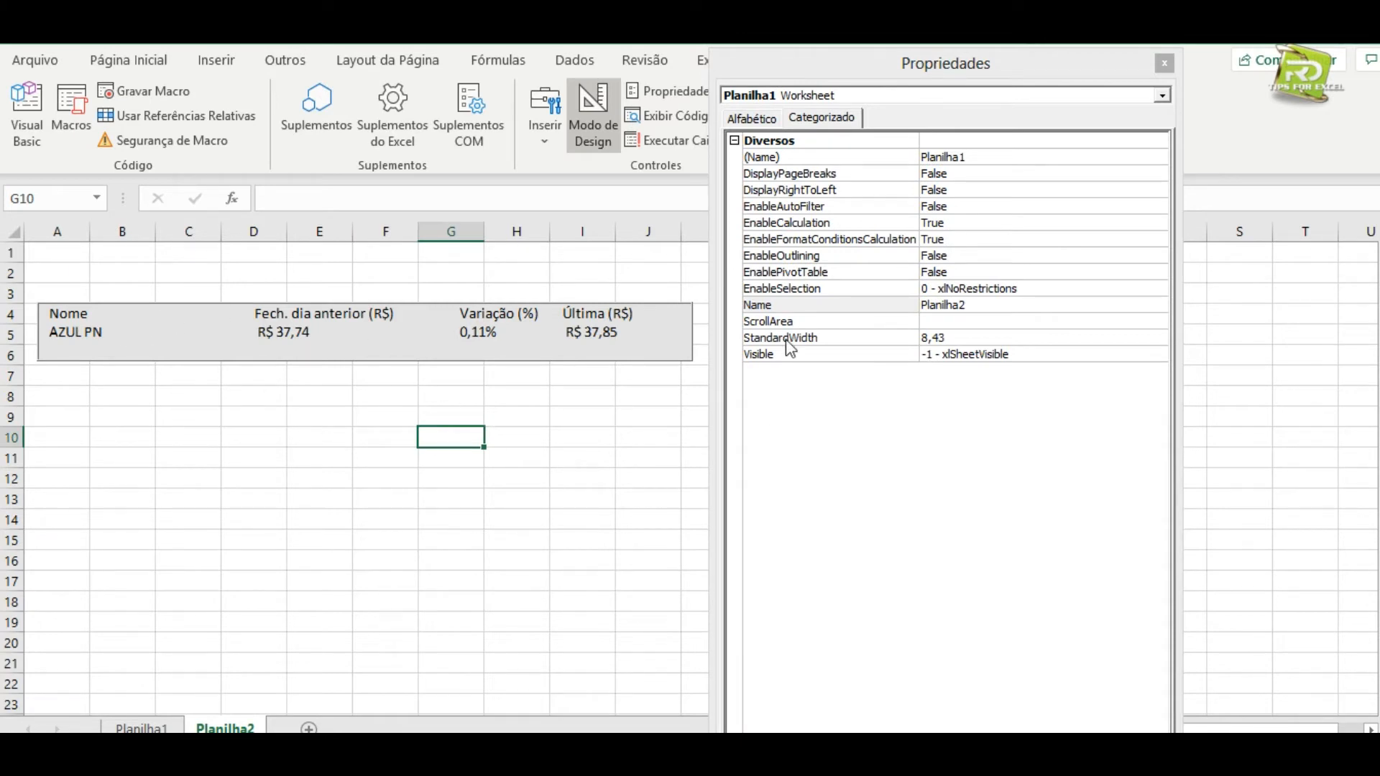
Change the list box's SpecialEffect to 1 - fmSpecialEffectRaised and view it deselected on the sheet.
left_click(513, 360)
left_click(1026, 223)
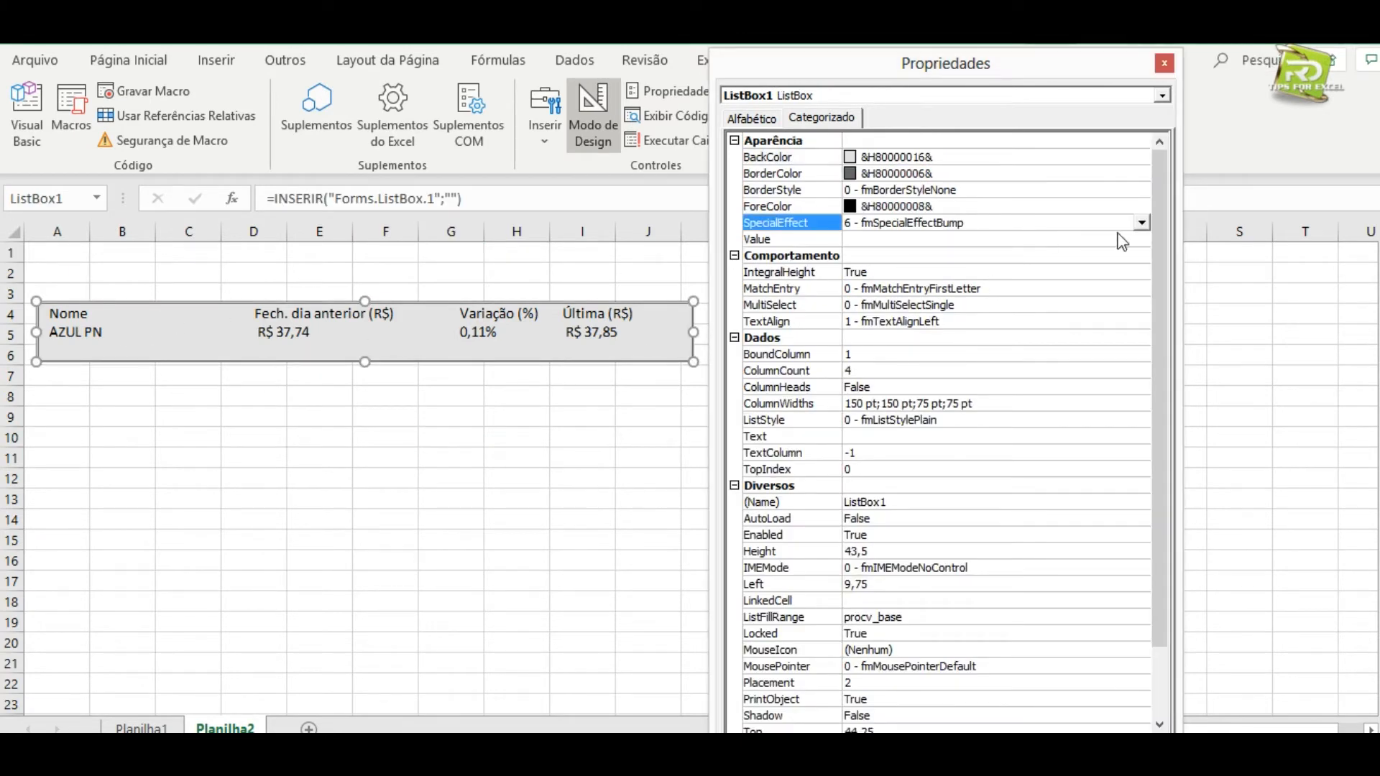
left_click(1141, 223)
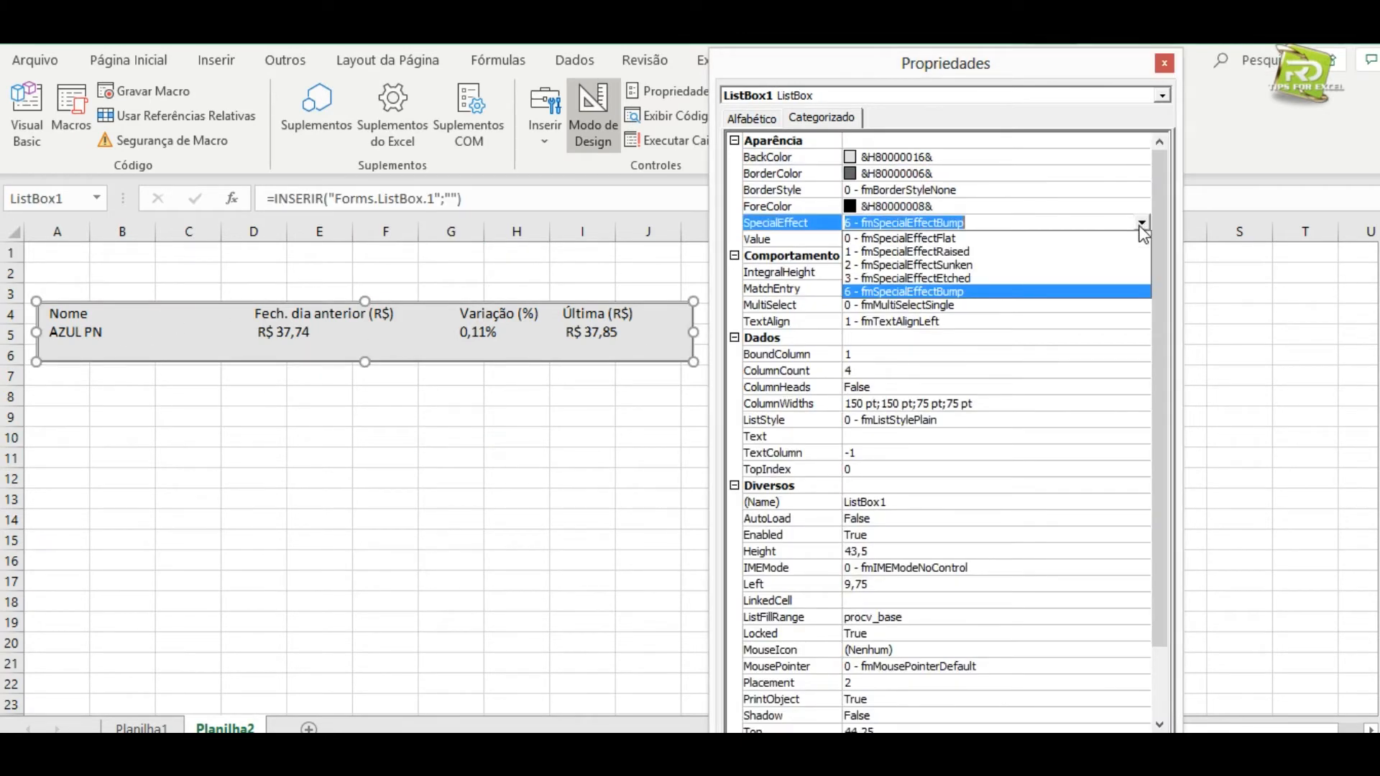
left_click(959, 252)
left_click(453, 480)
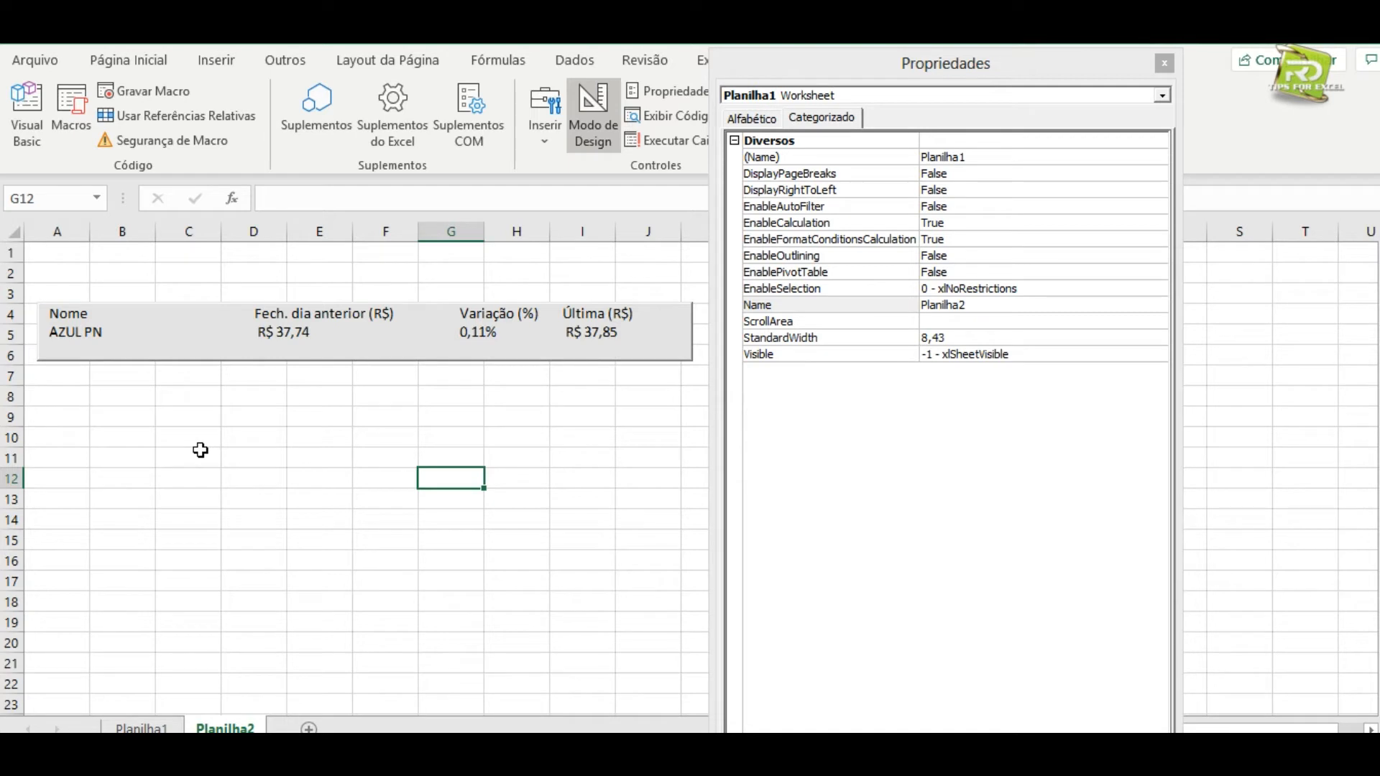
Return the list box's SpecialEffect to 2 - fmSpecialEffectSunken.
left_click(215, 338)
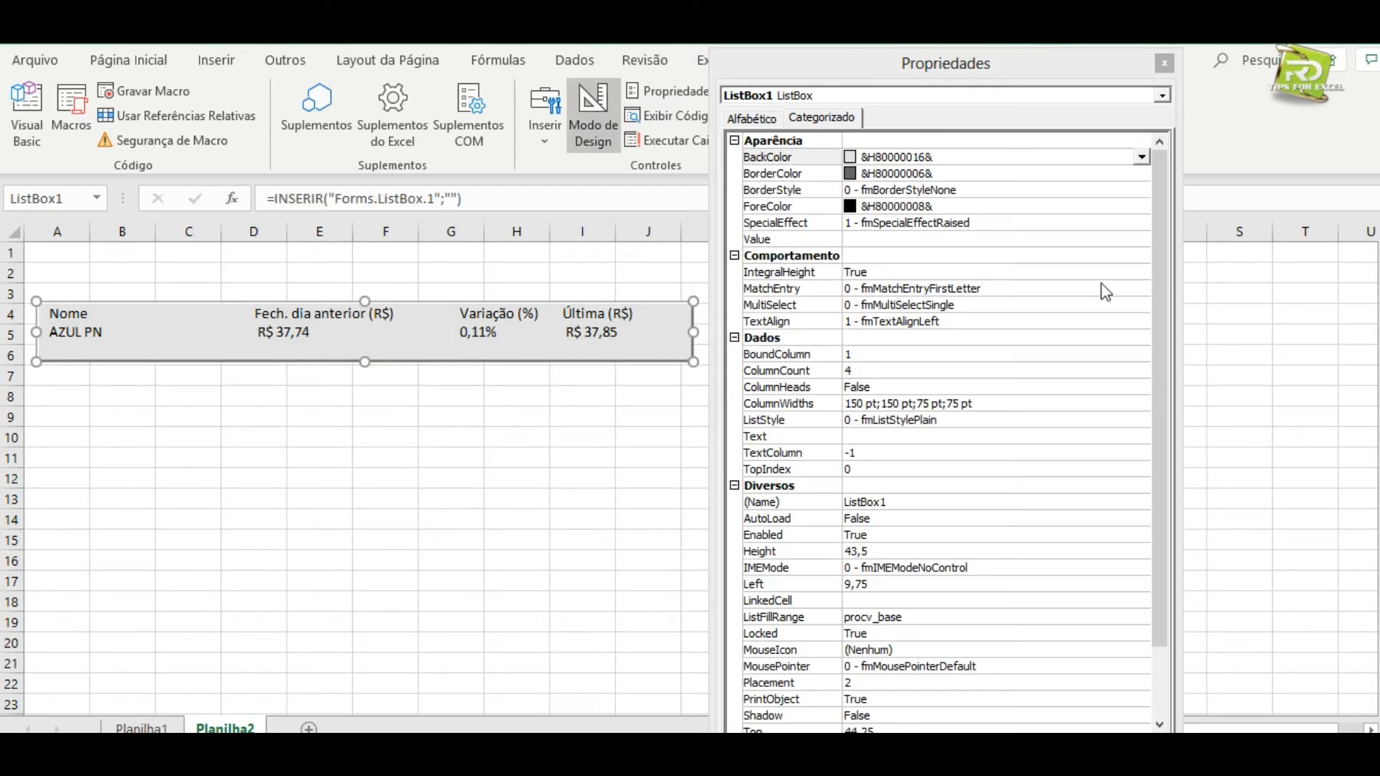
left_click(1011, 222)
left_click(1142, 223)
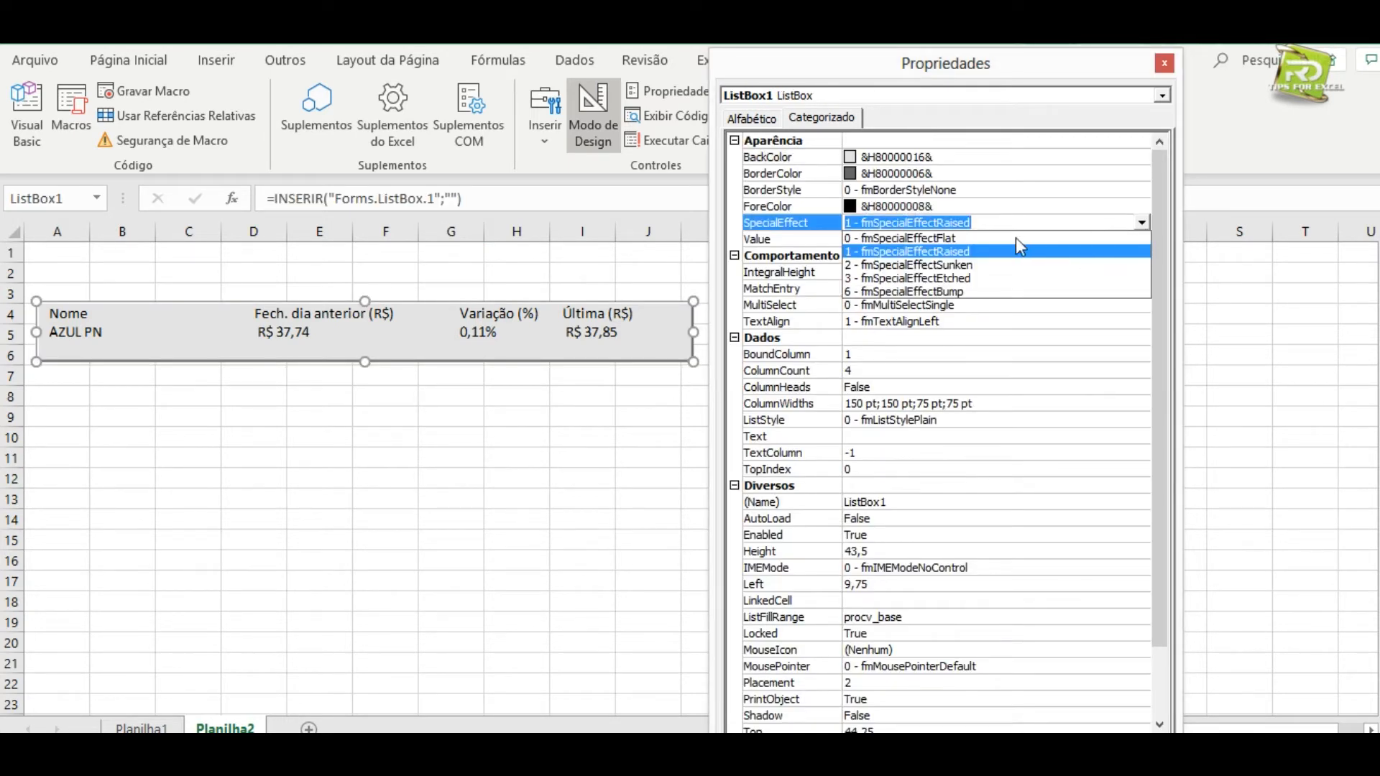
left_click(965, 265)
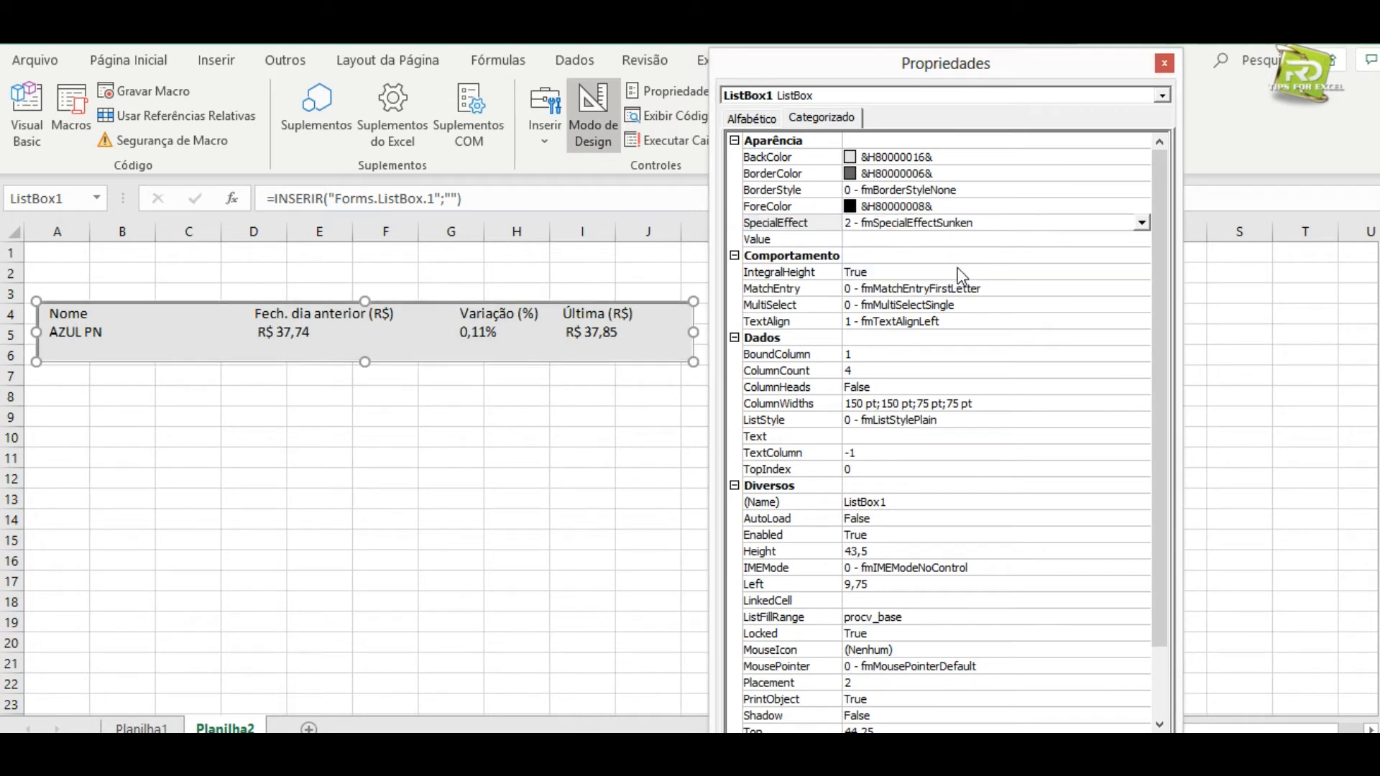
Close the list box's properties and set the search code in cell I2 of Planilha1 to ARZZ3.
left_click(431, 471)
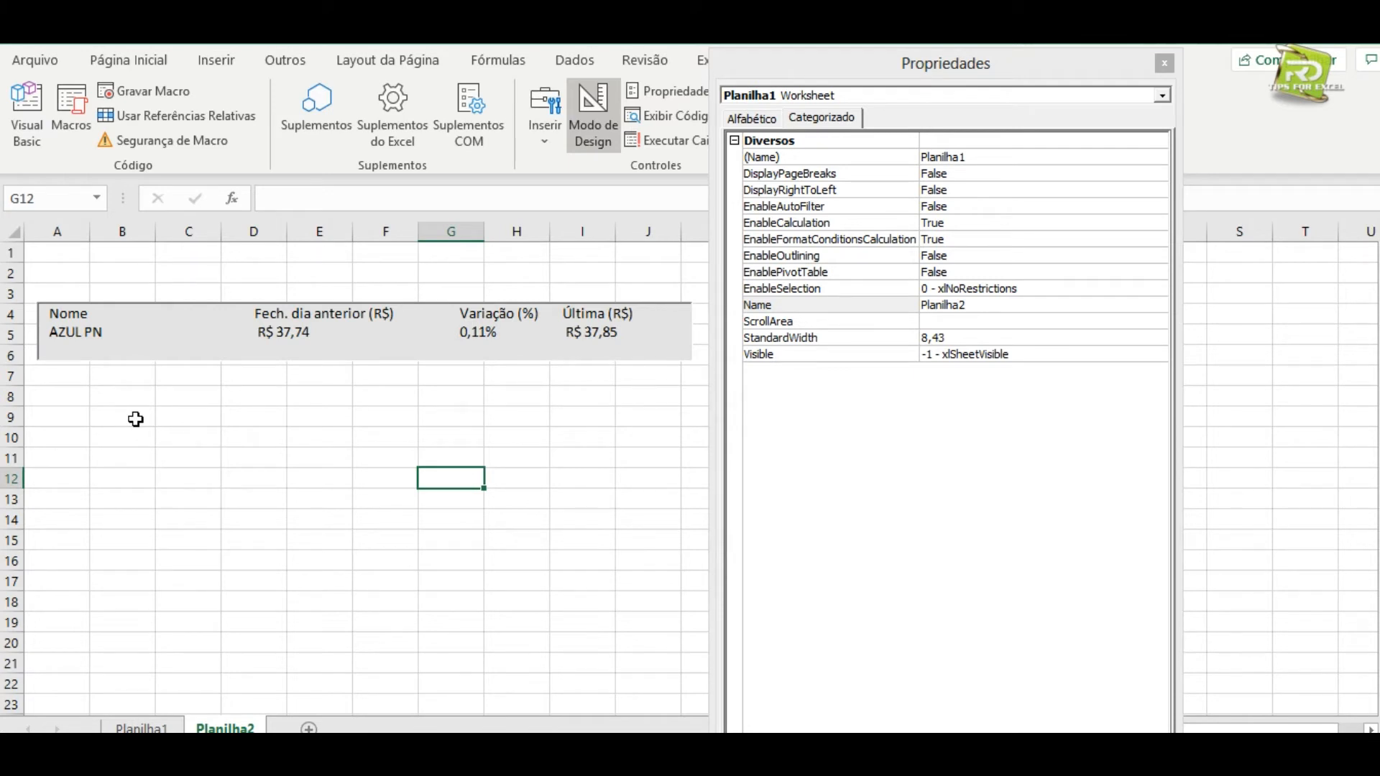
left_click(1164, 64)
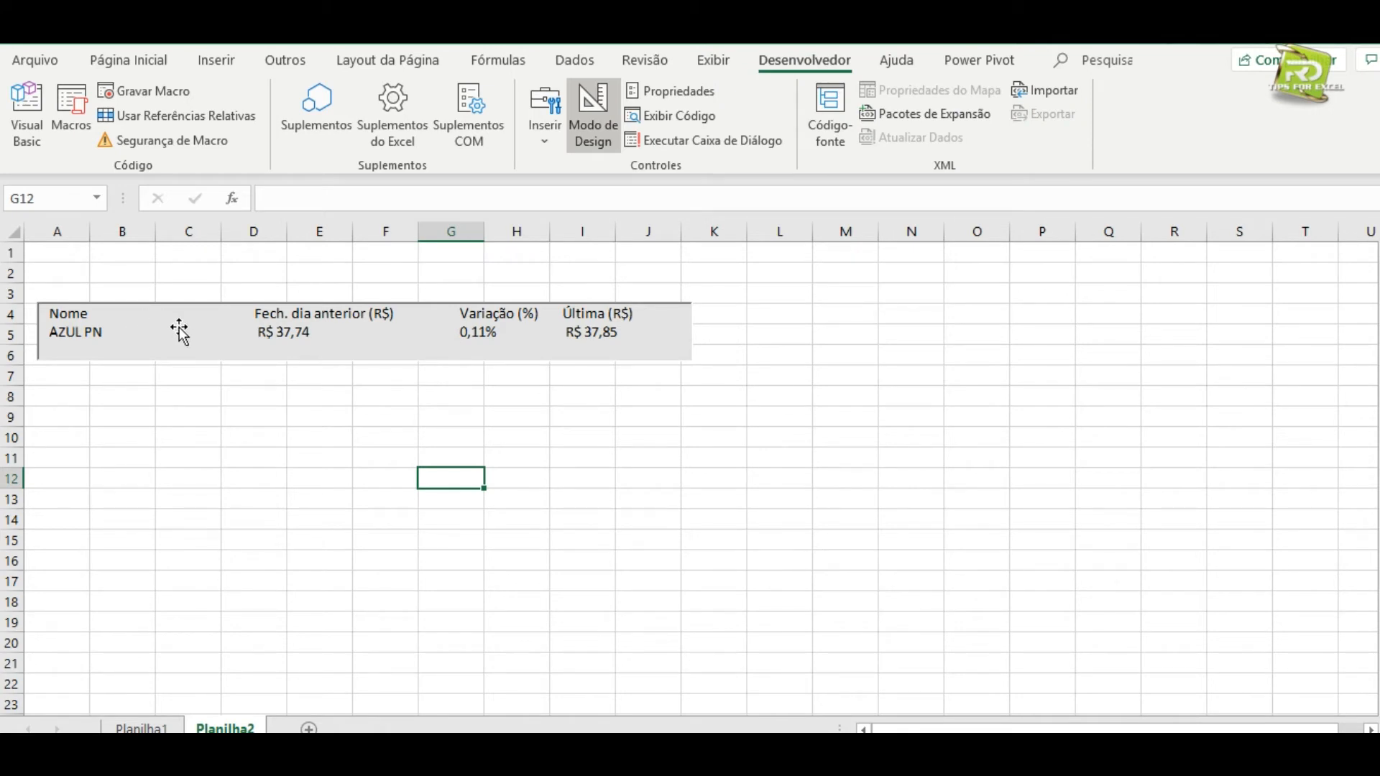
left_click(160, 729)
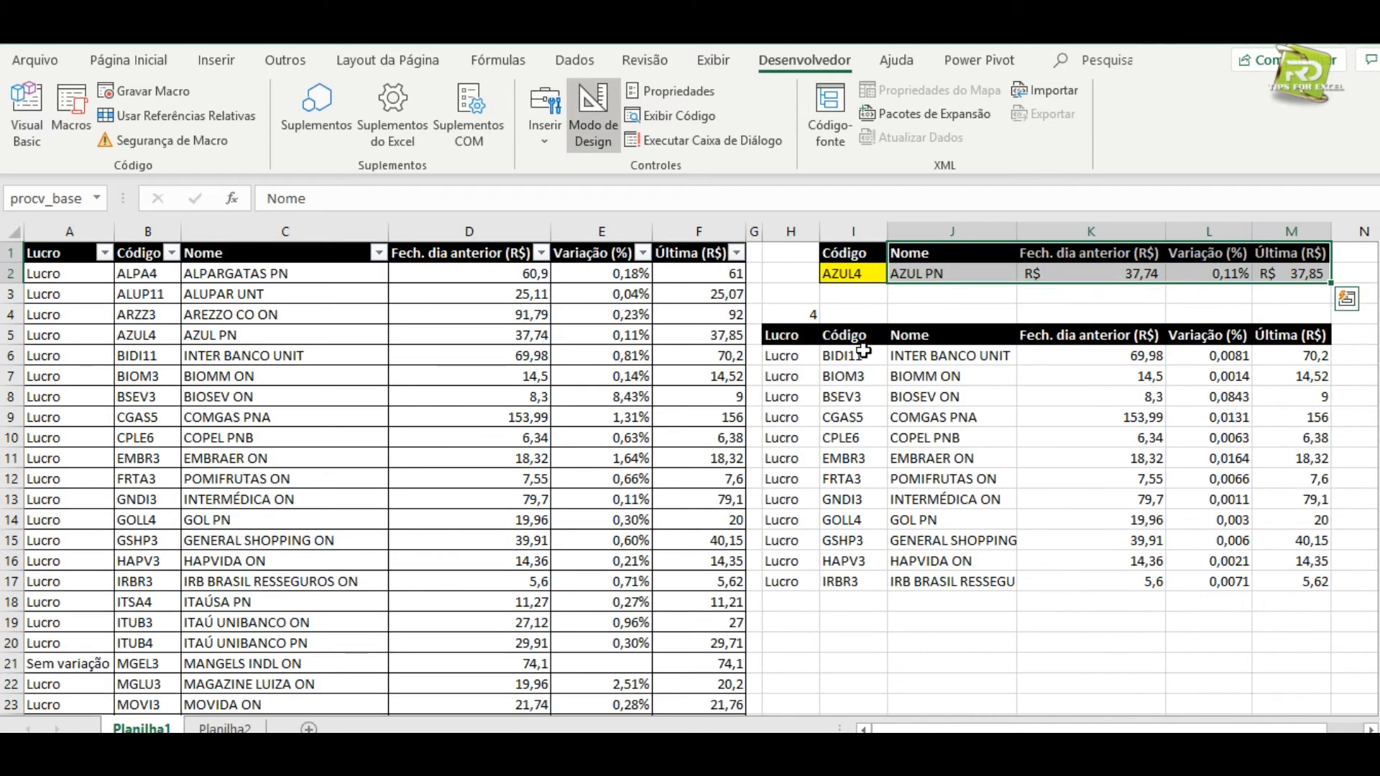
left_click(837, 276)
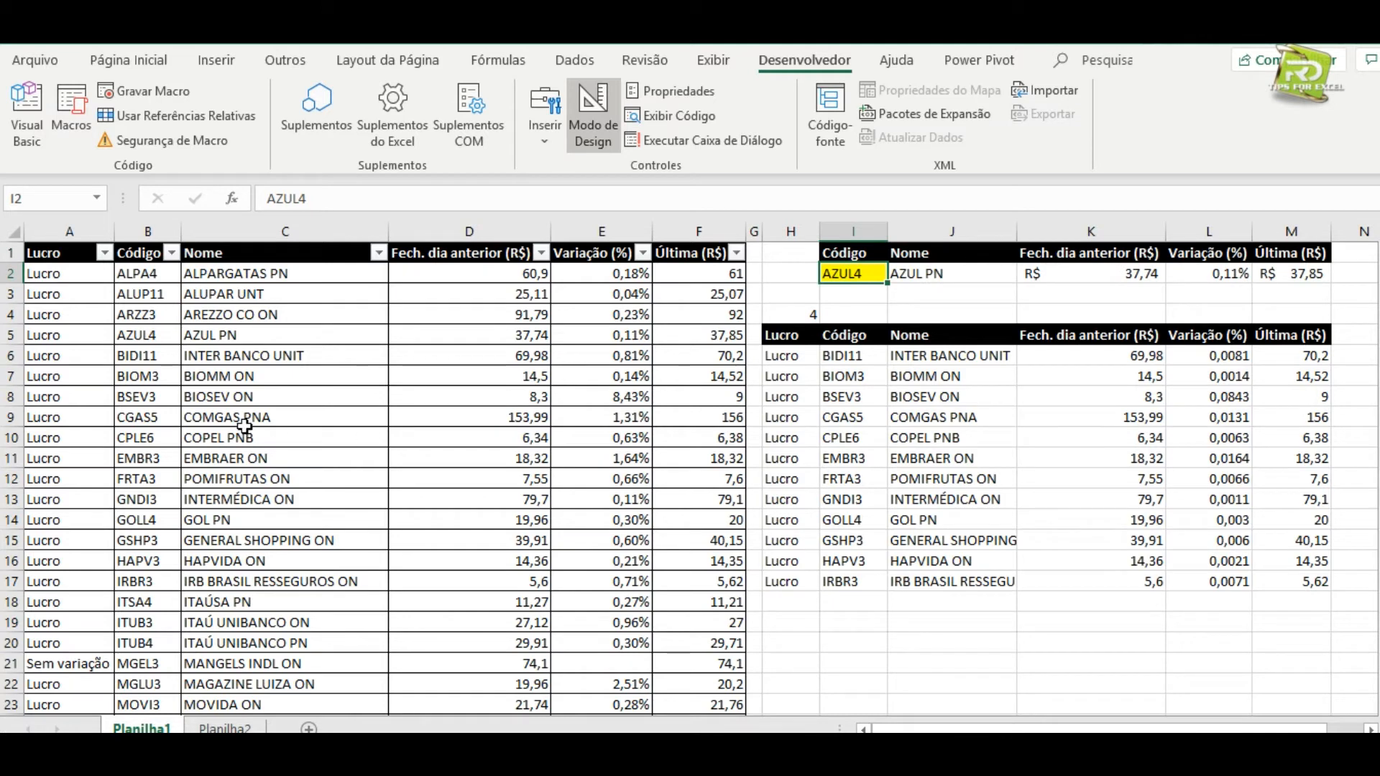
left_click(150, 319)
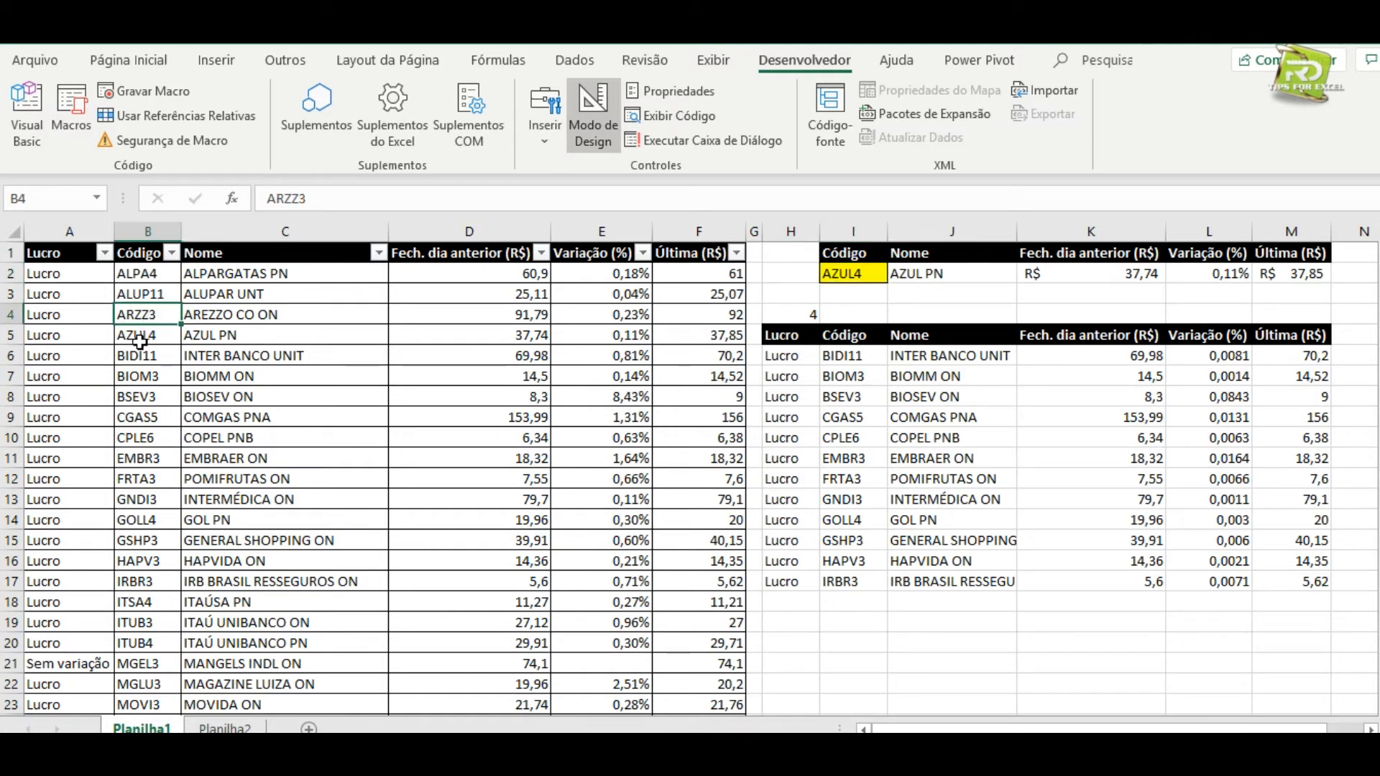
left_click(855, 277)
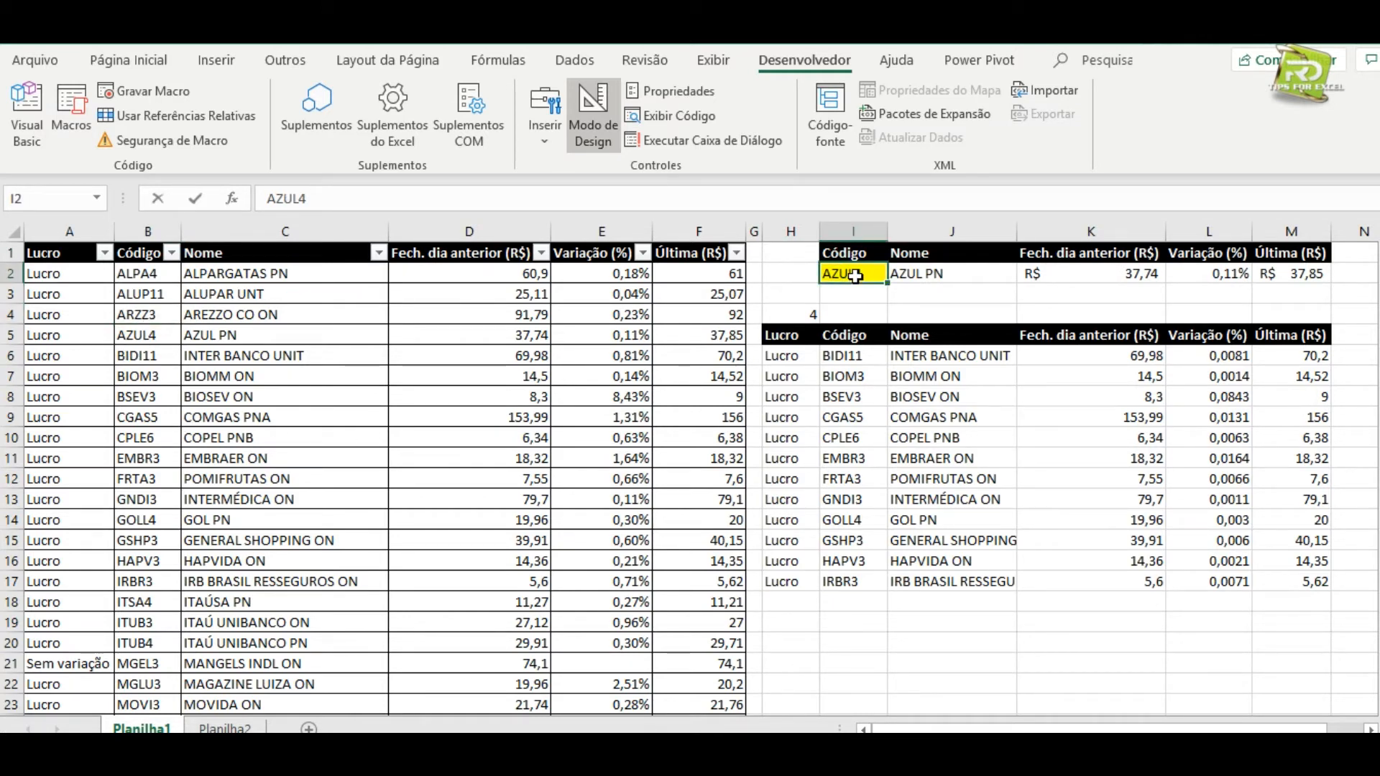
type("ARZZ3")
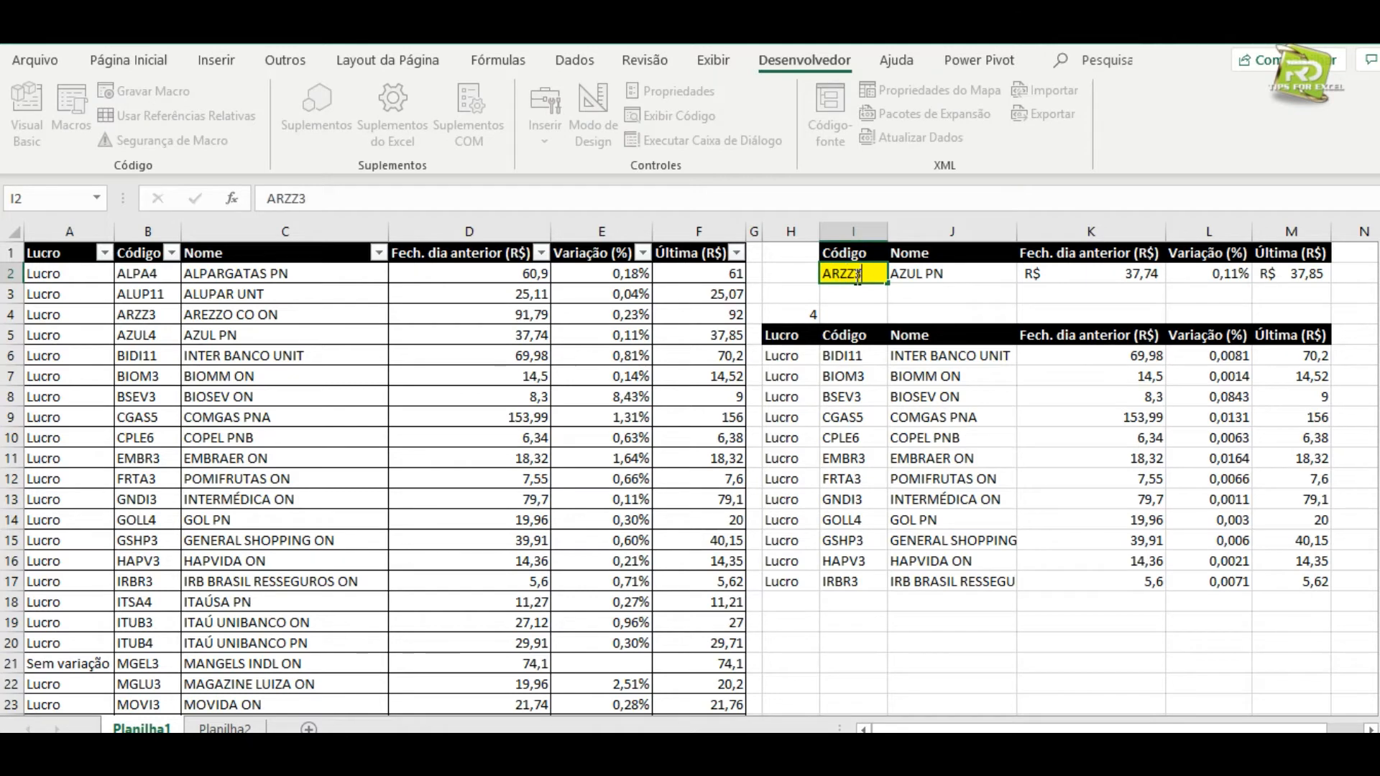
key("Return")
Compare the PROCV result and the DESLOC rows on Planilha1 with the list box contents on Planilha2.
left_click_drag(948, 279, 1292, 291)
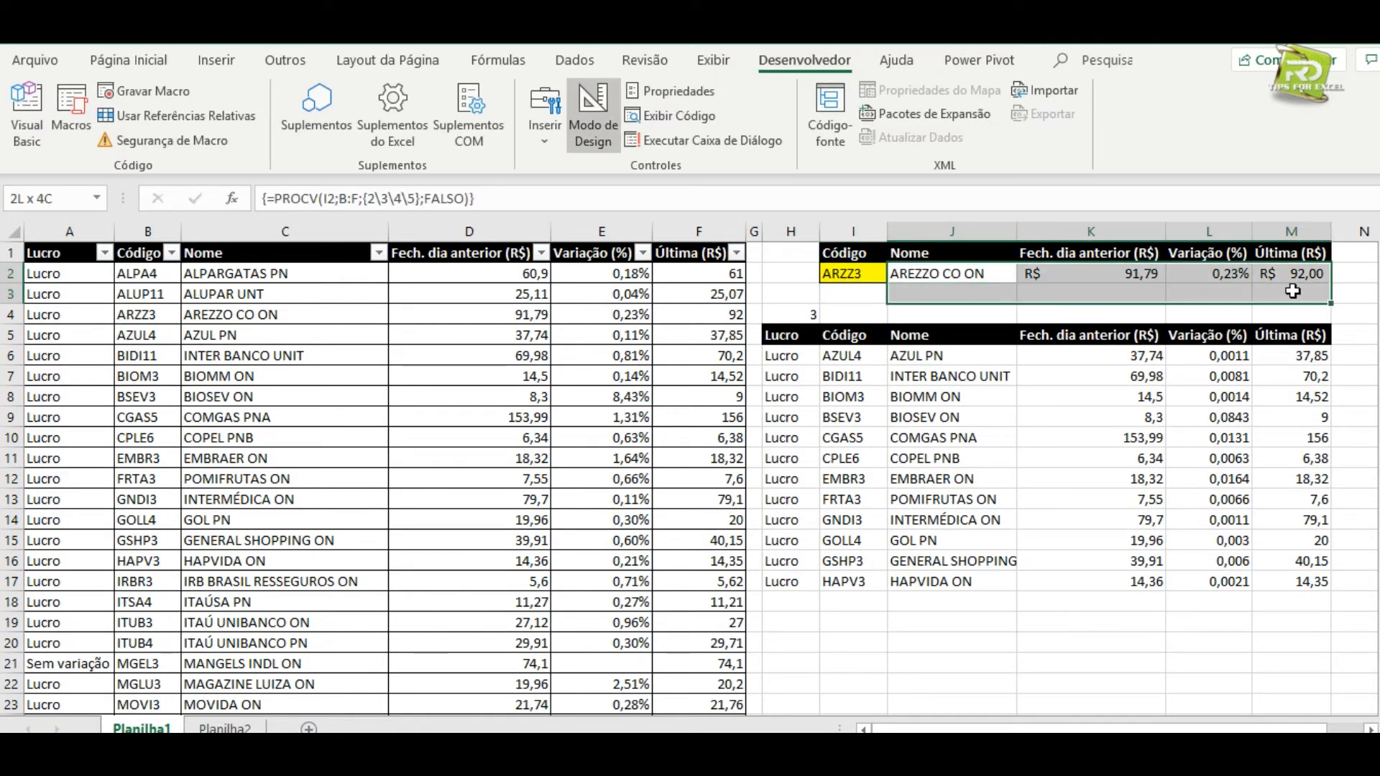
left_click_drag(787, 357, 1308, 586)
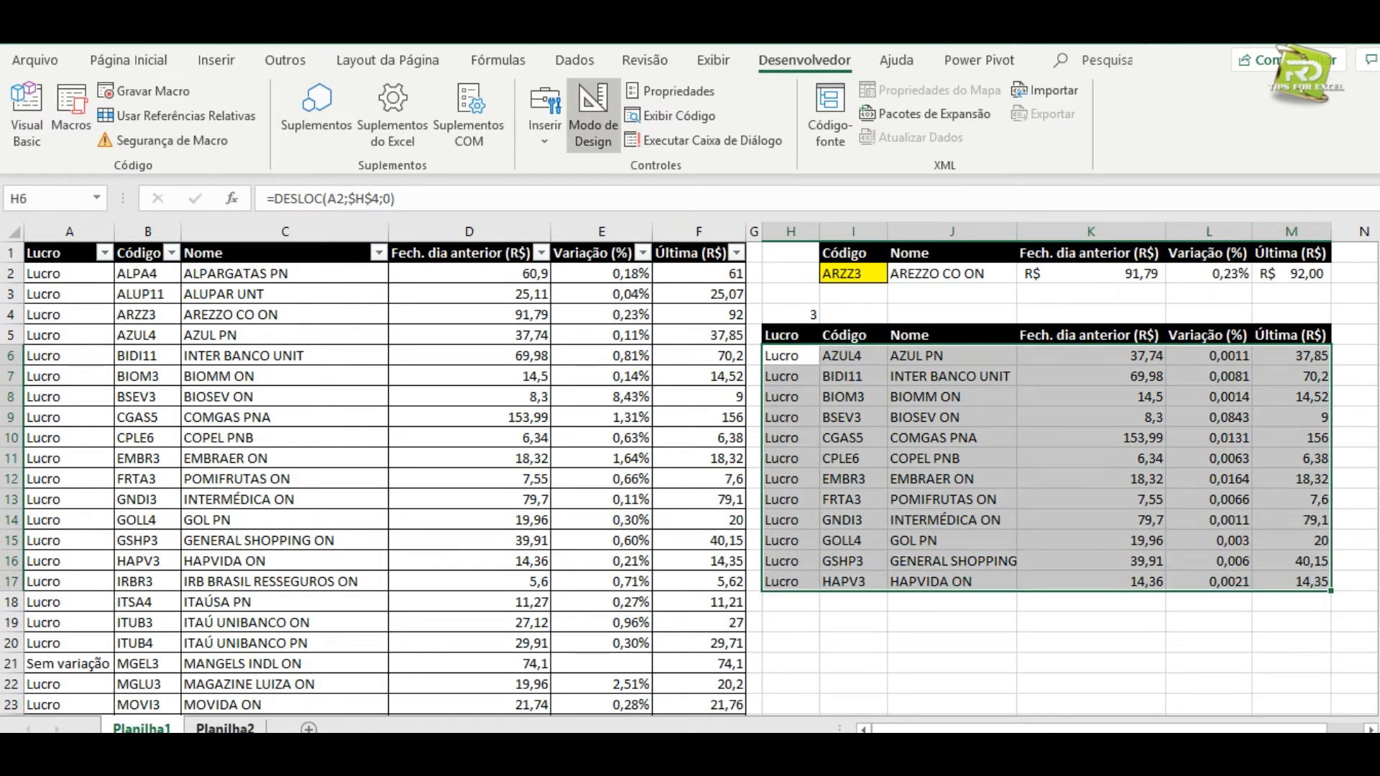
left_click(225, 728)
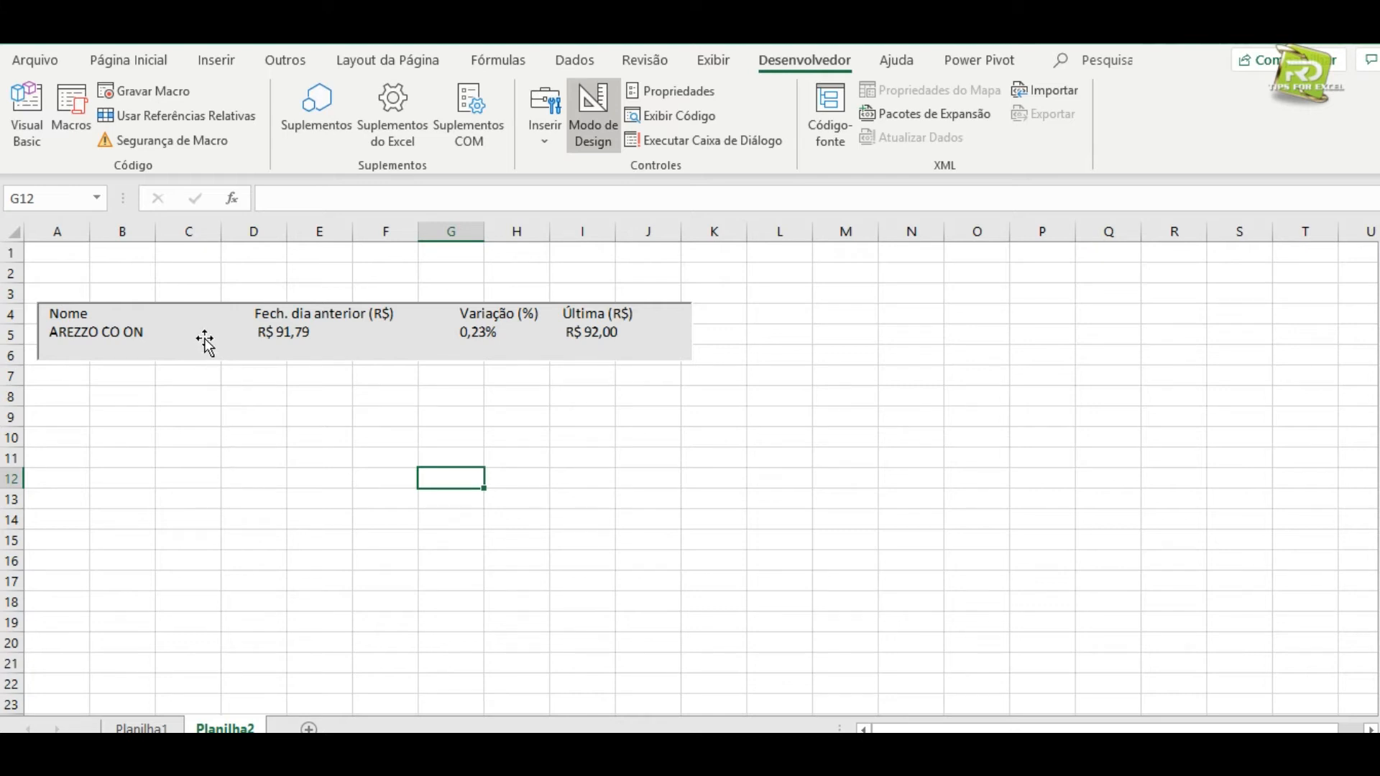
left_click(142, 728)
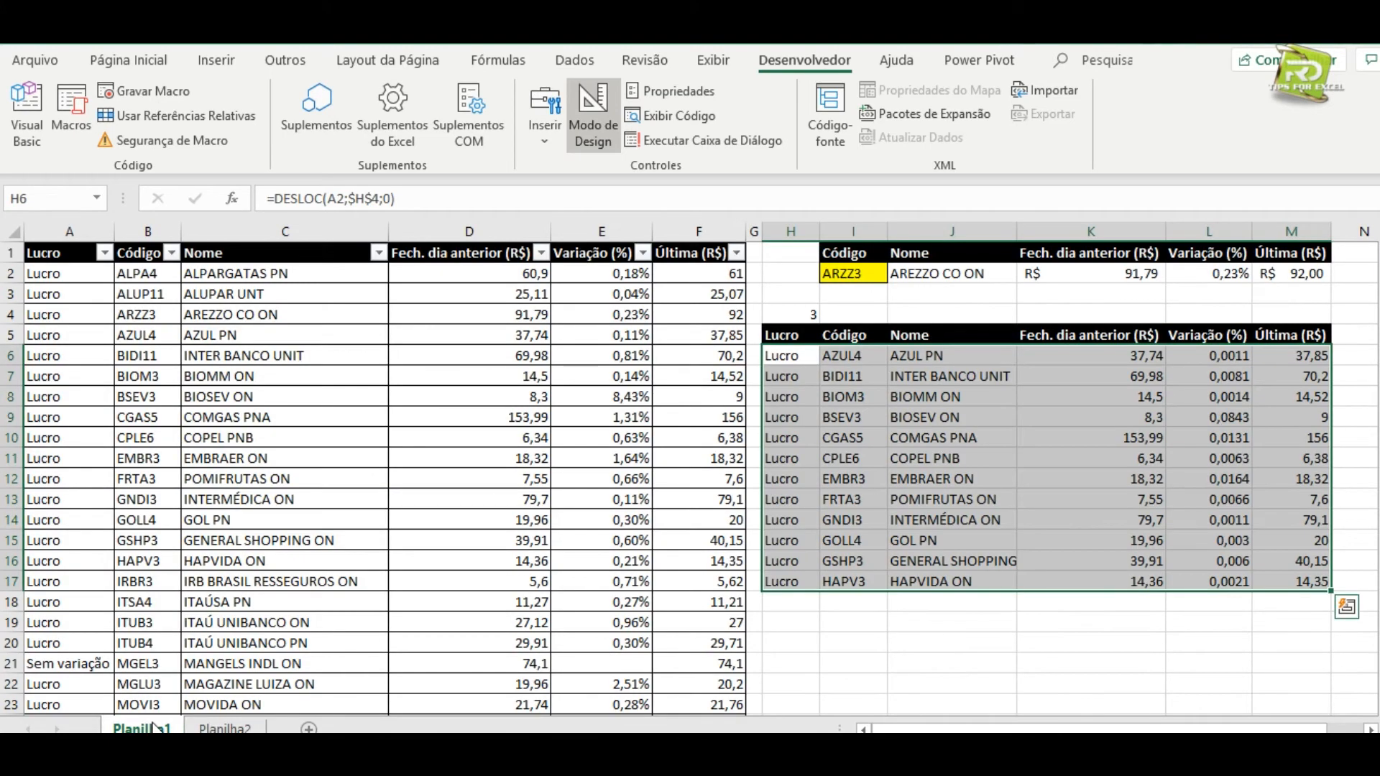
left_click(851, 662)
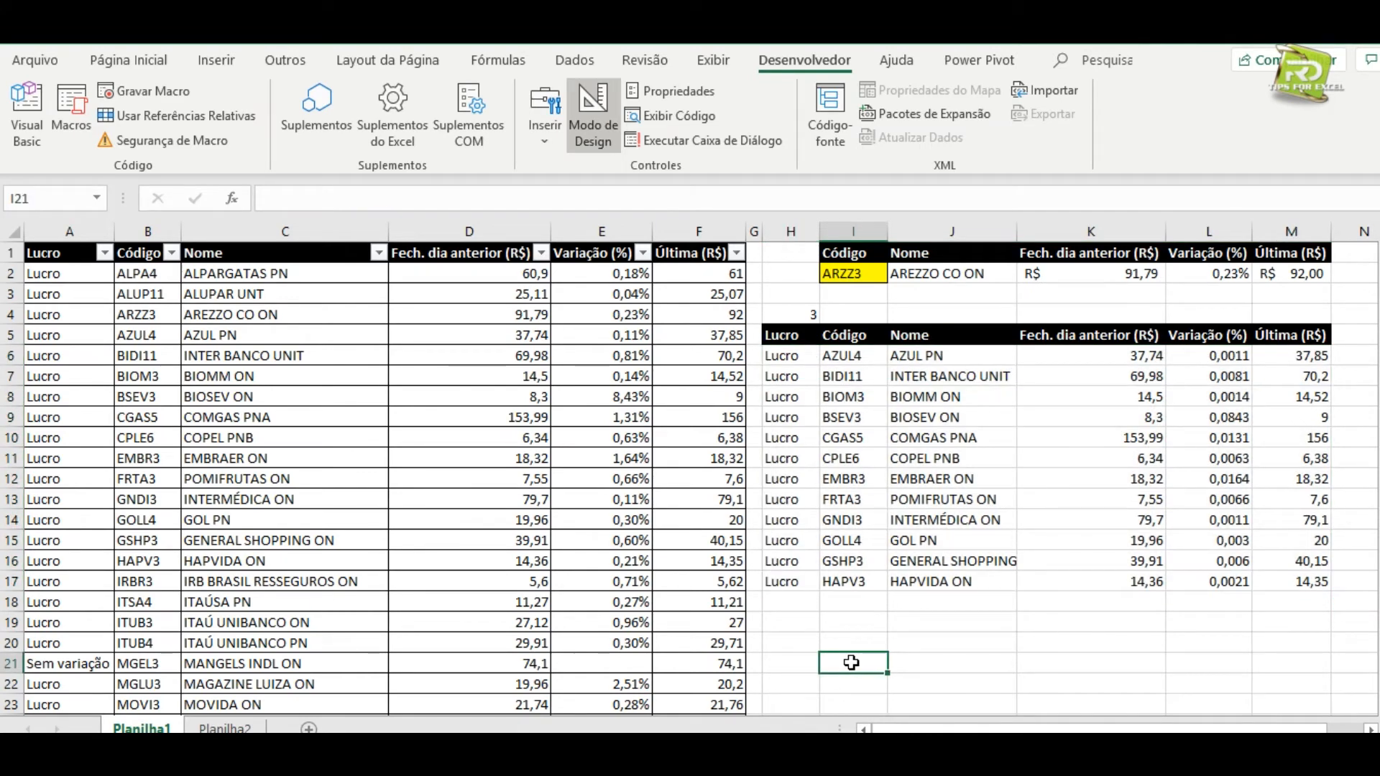
left_click_drag(912, 253, 1291, 273)
left_click_drag(790, 335, 1274, 576)
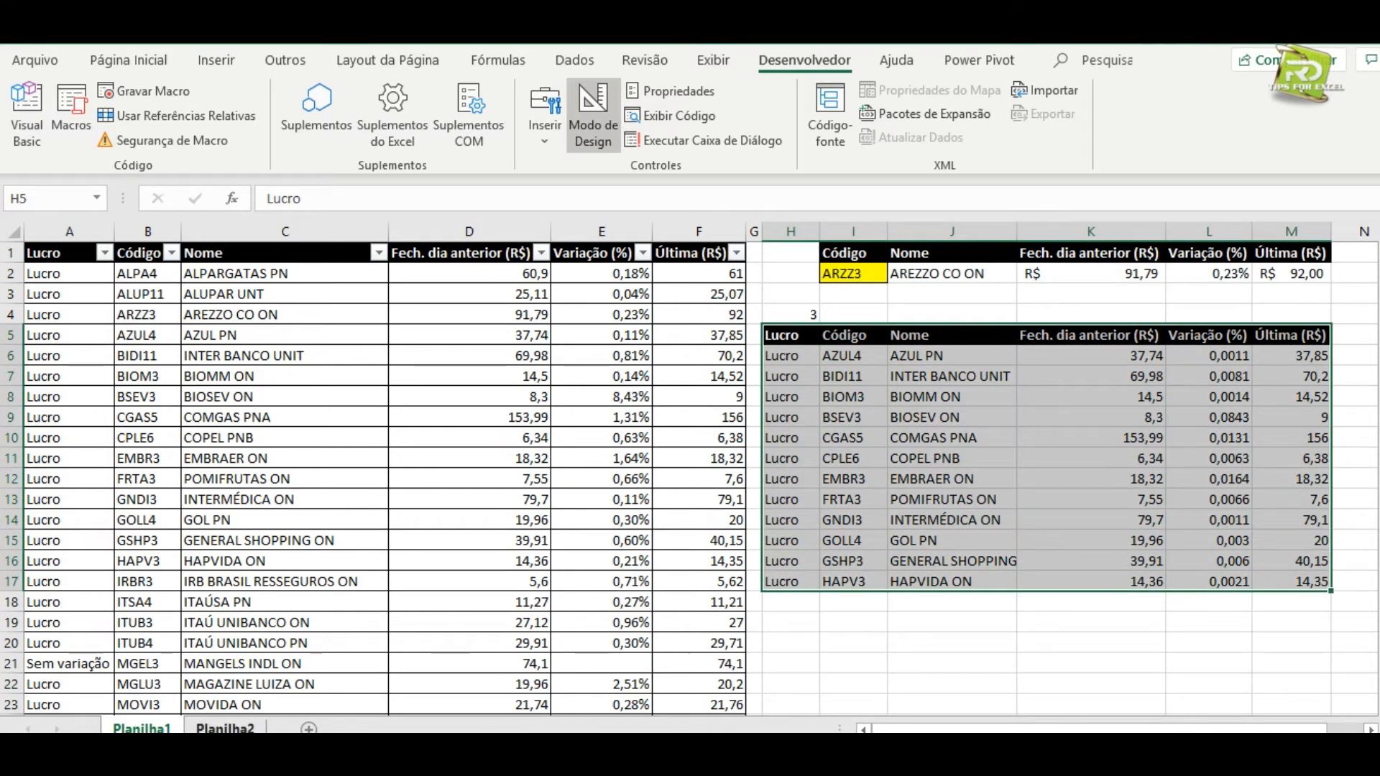
Insert a second ActiveX list box of about 478 by 162 points on Planilha2, directly below the first one.
left_click(220, 727)
left_click(381, 460)
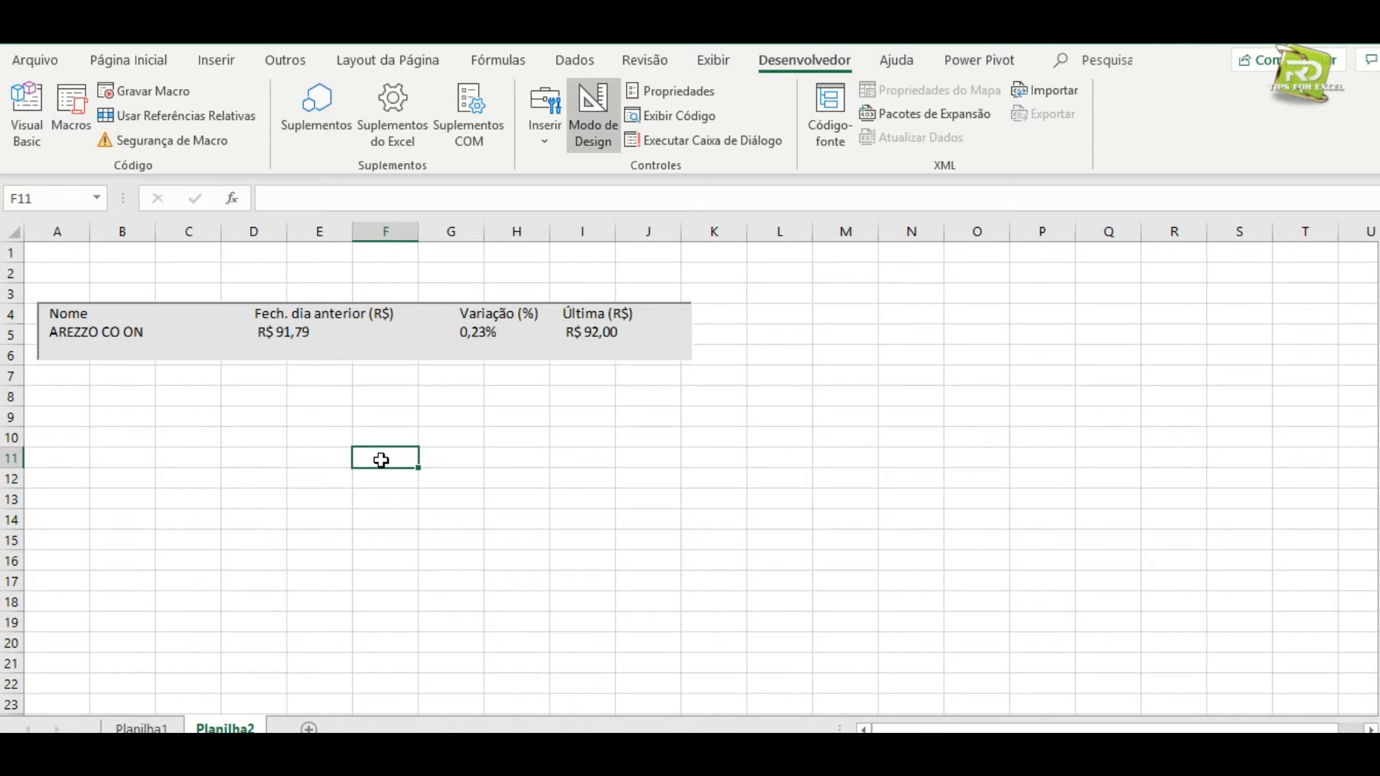
left_click(64, 392)
left_click(545, 137)
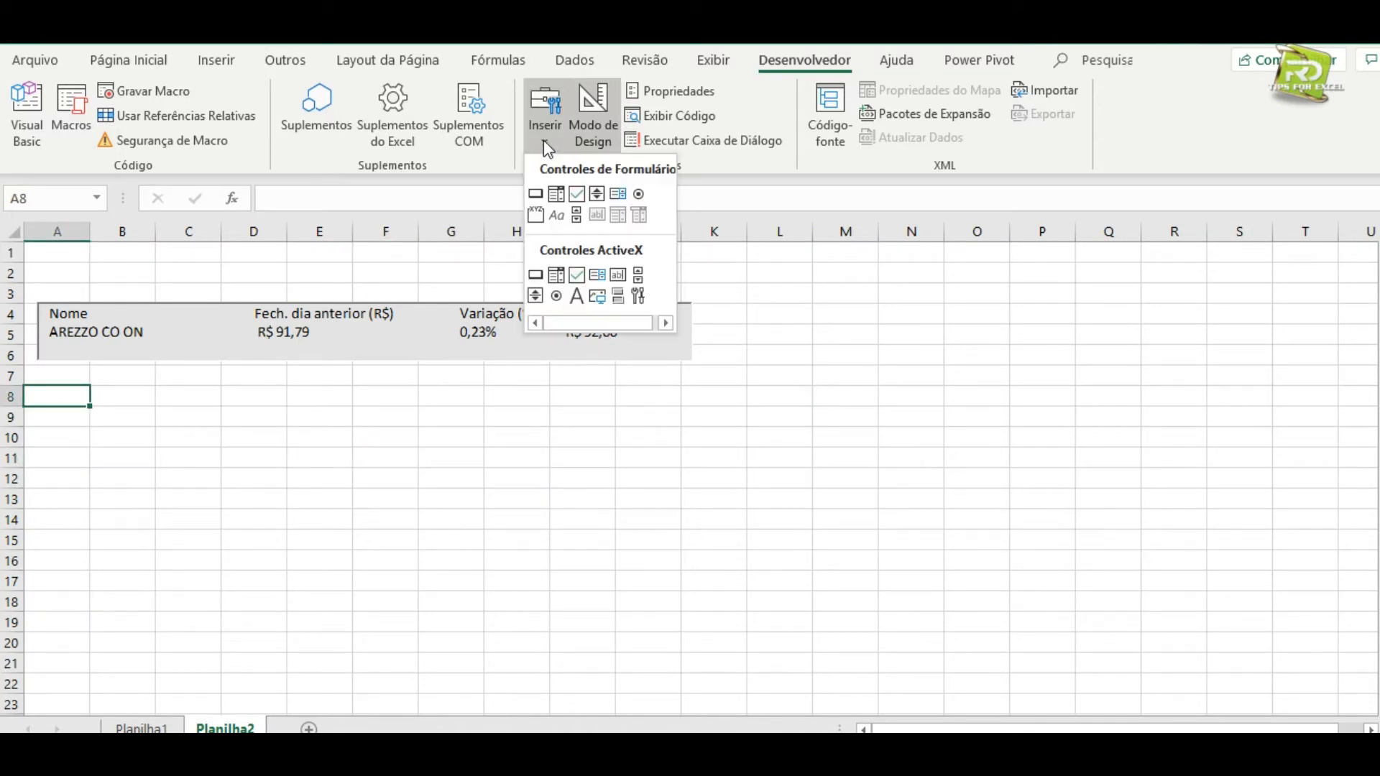
left_click(602, 277)
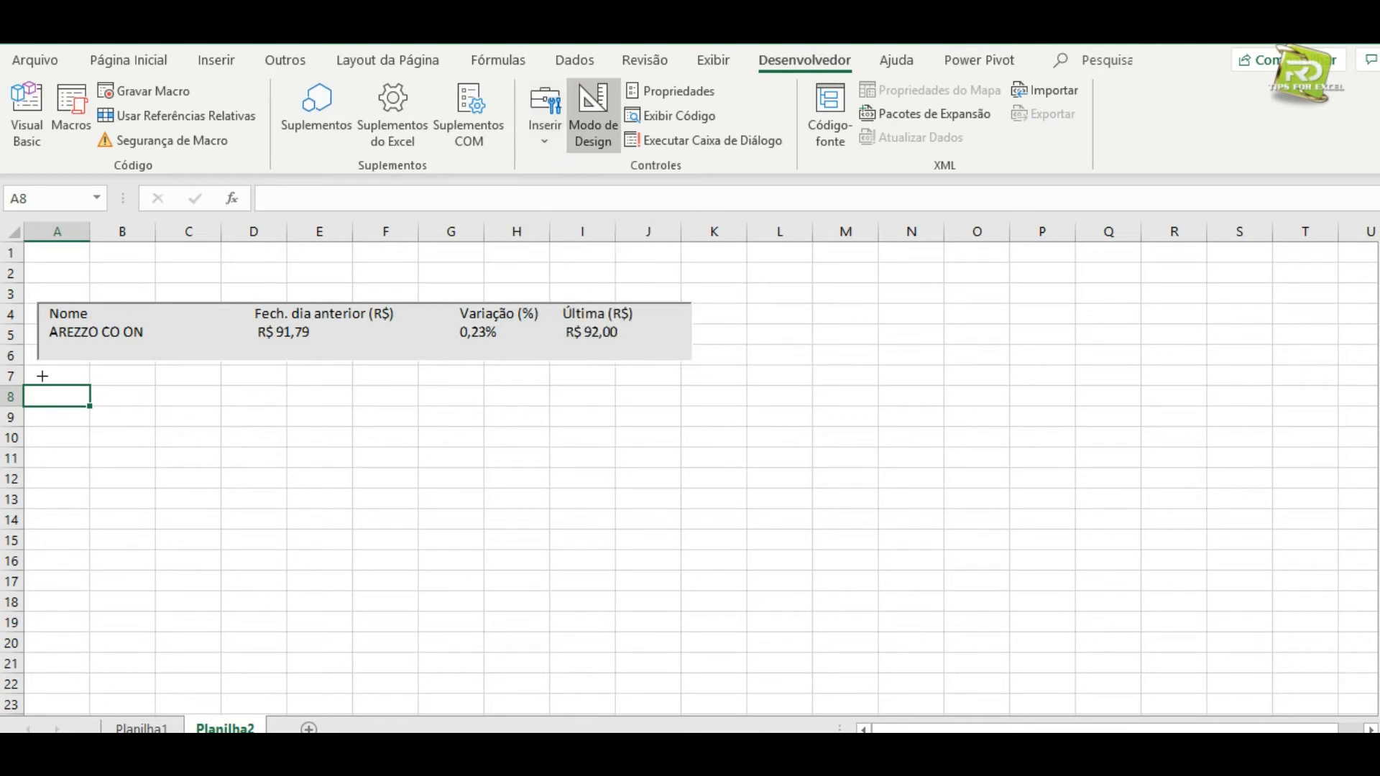
left_click_drag(43, 373, 694, 595)
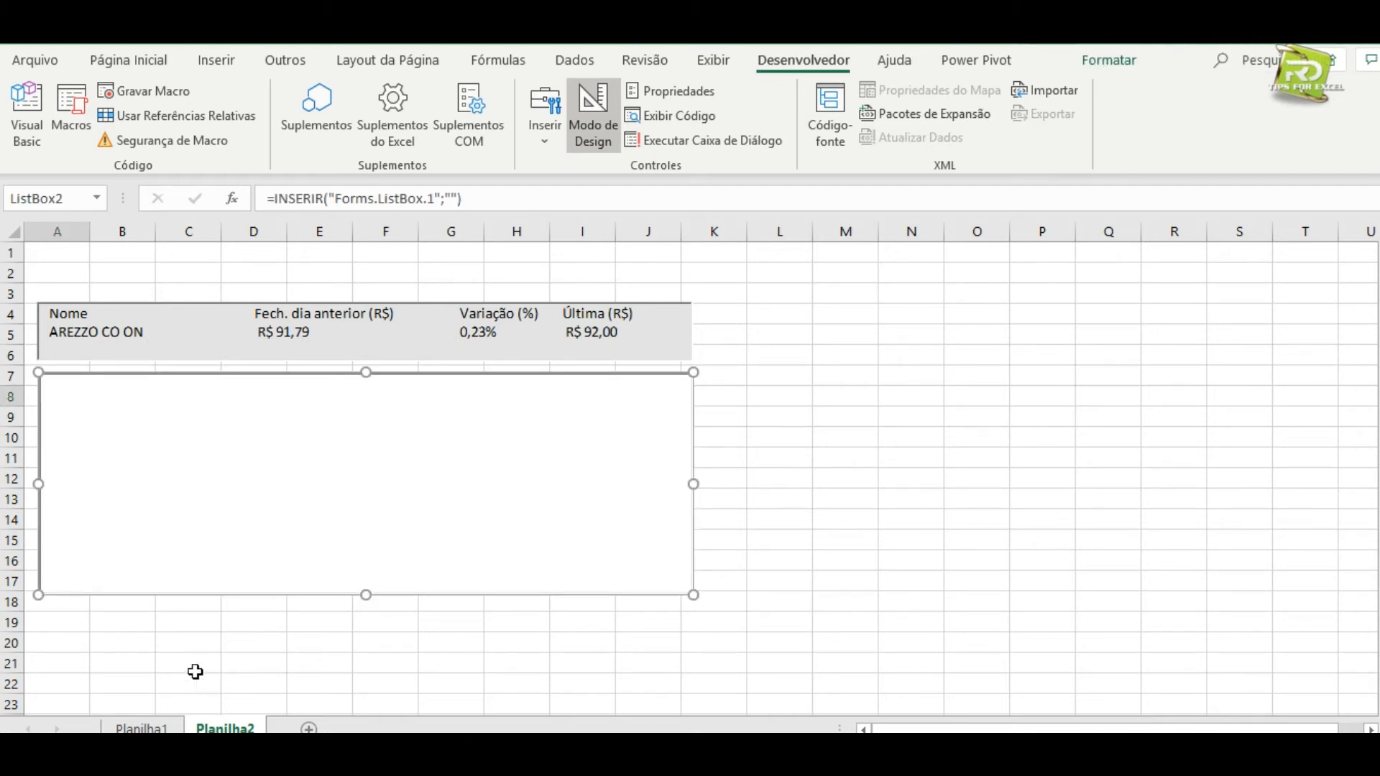
left_click(130, 705)
Define the name INTERVALO_LISTA for the DESLOC table with its headers, H5:M17 on Planilha1, with workbook scope.
left_click(142, 728)
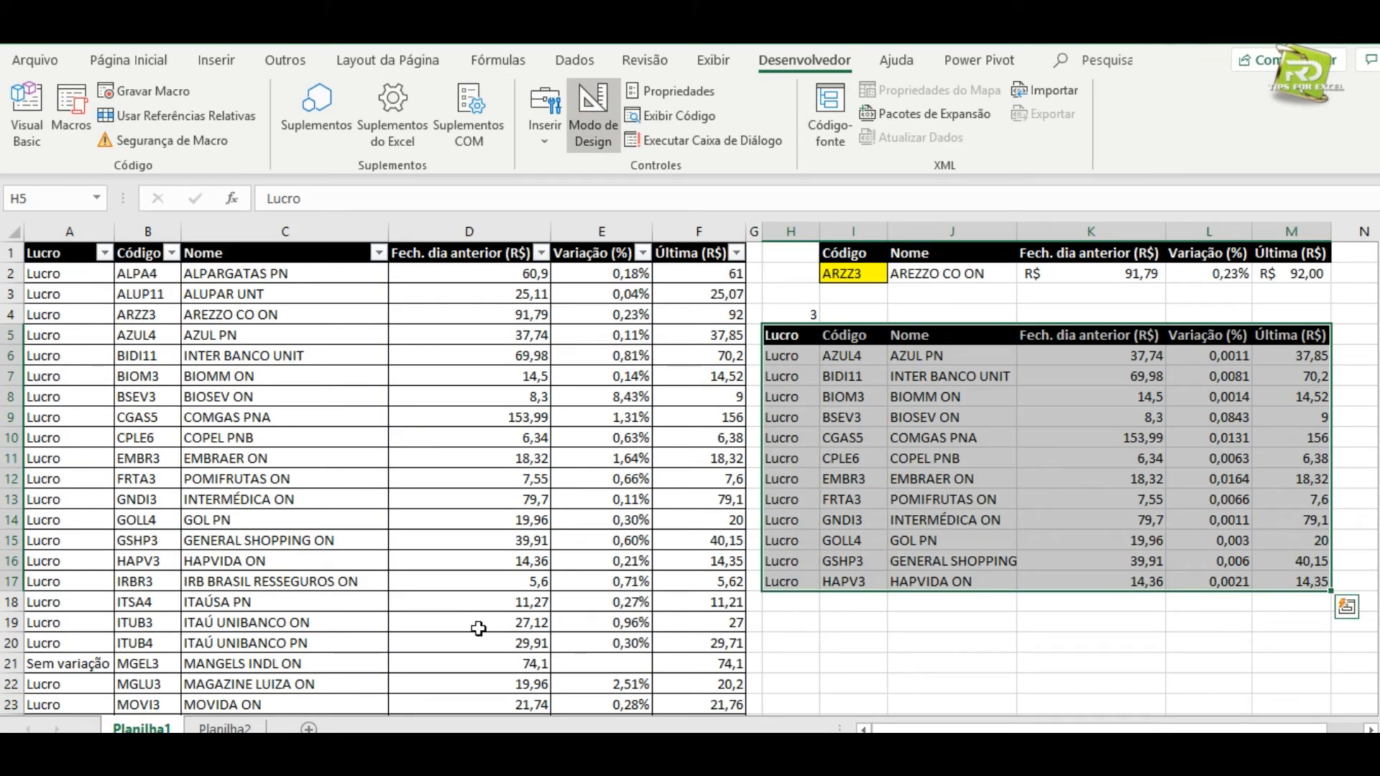
left_click(241, 728)
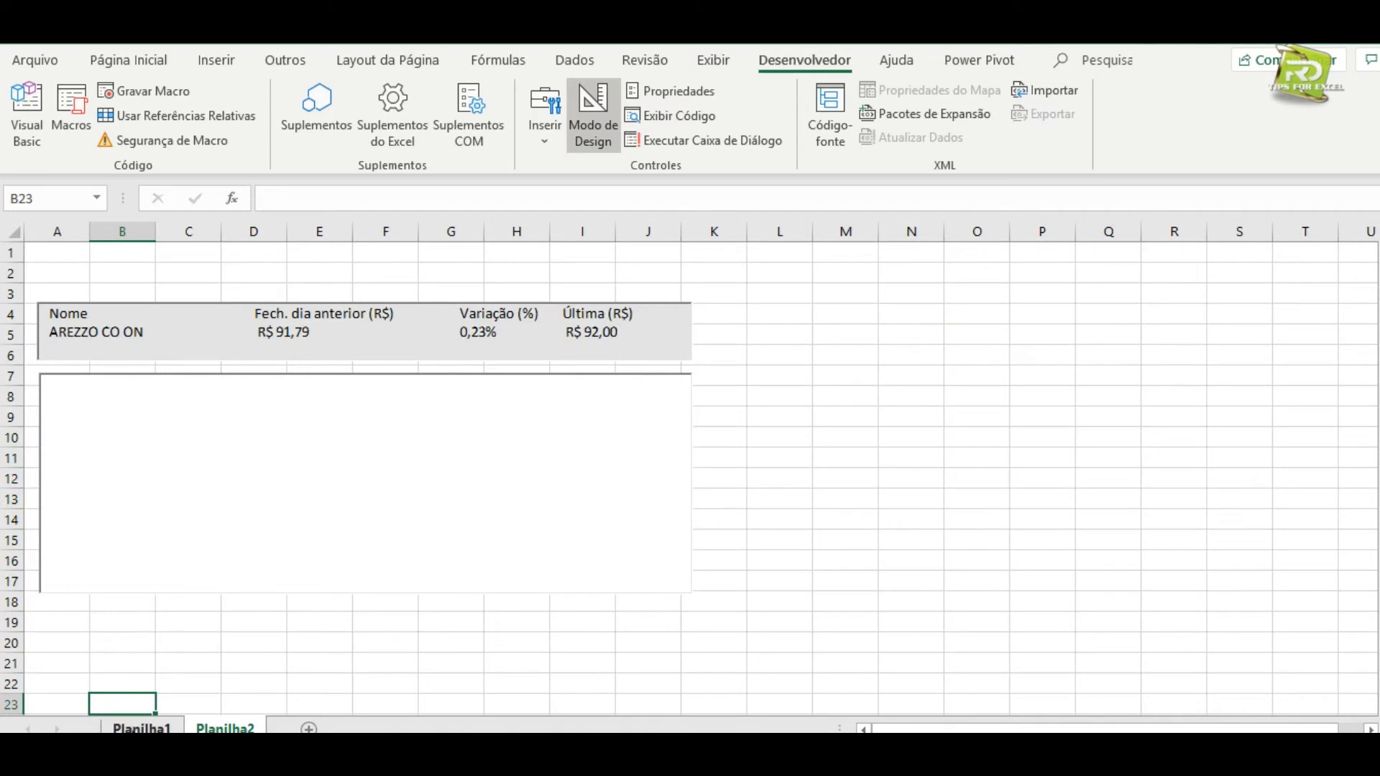
left_click(141, 728)
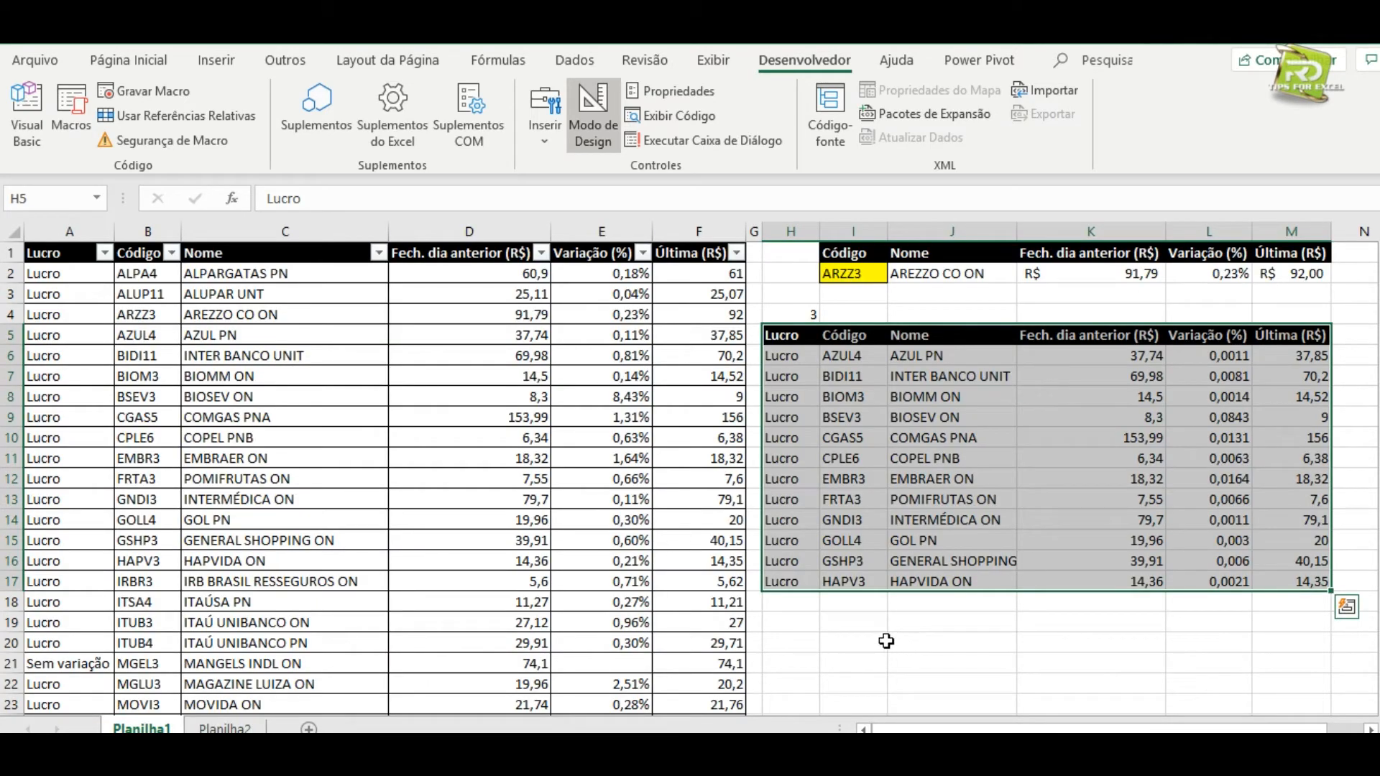
left_click_drag(784, 335, 1272, 579)
right_click(906, 414)
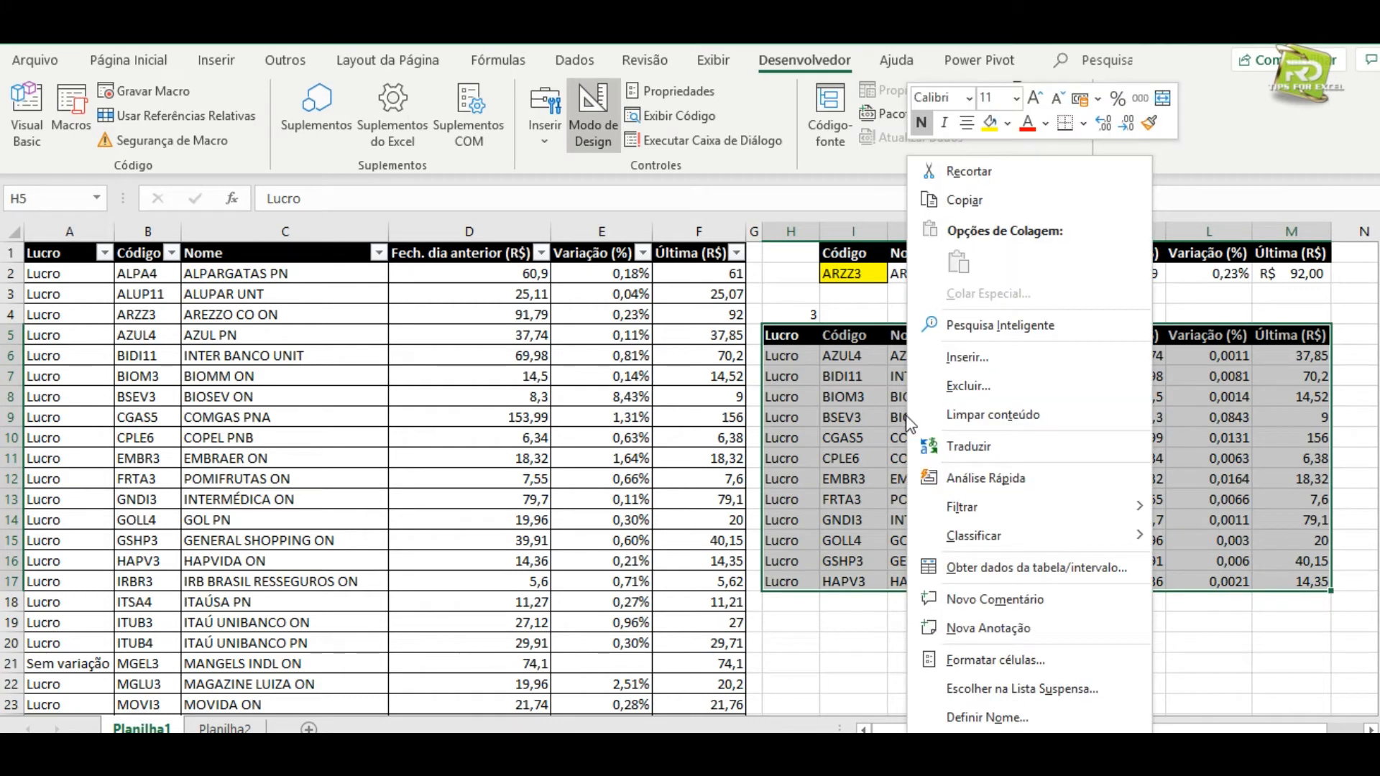
left_click(959, 715)
left_click_drag(921, 547, 389, 331)
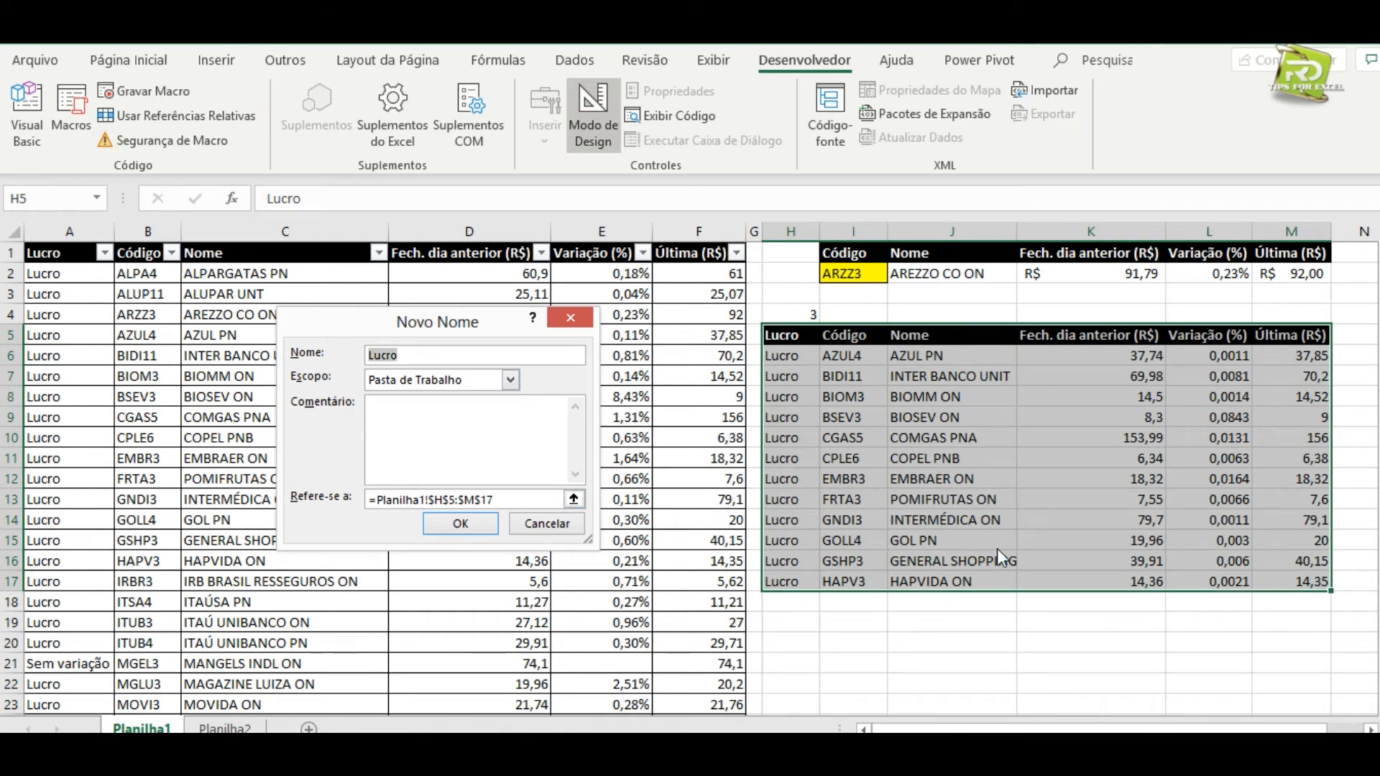
type("INTERVALO_LISTA")
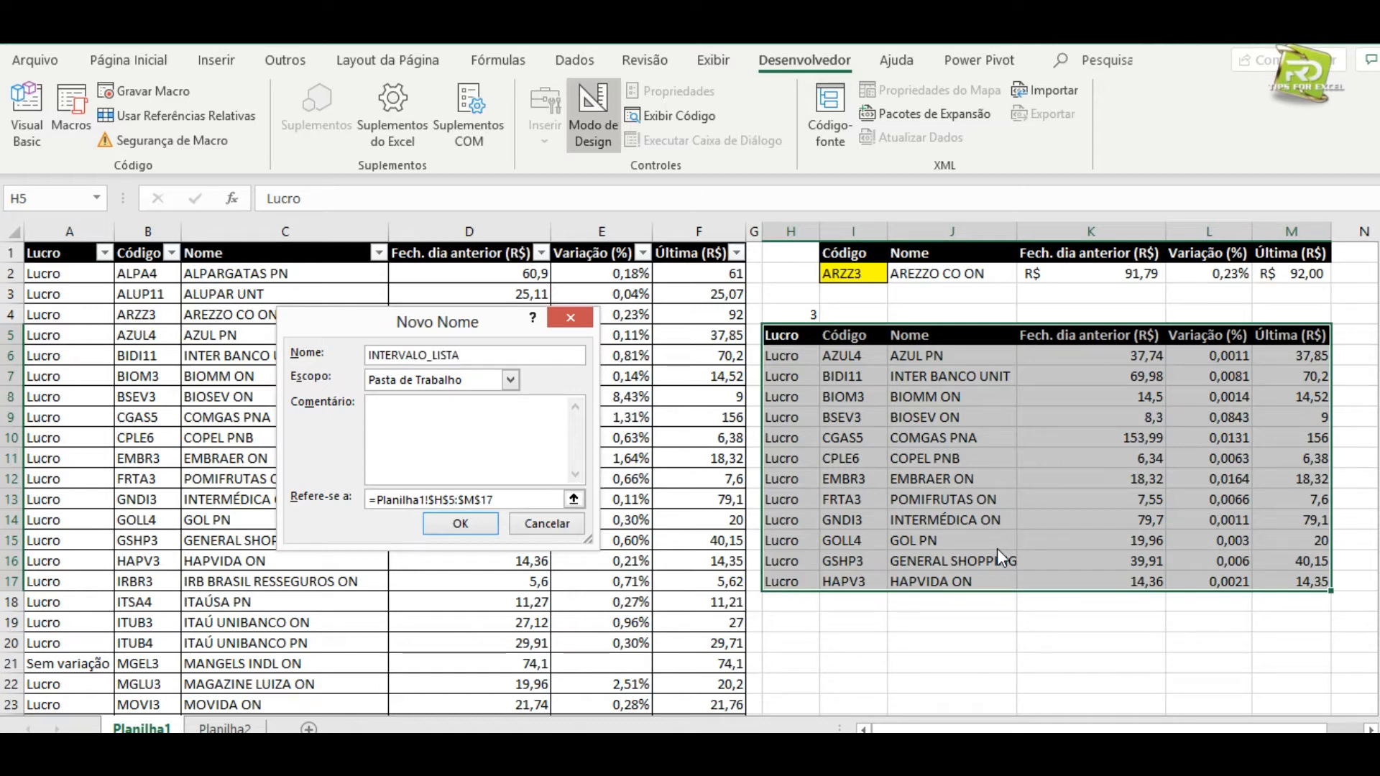
left_click(486, 523)
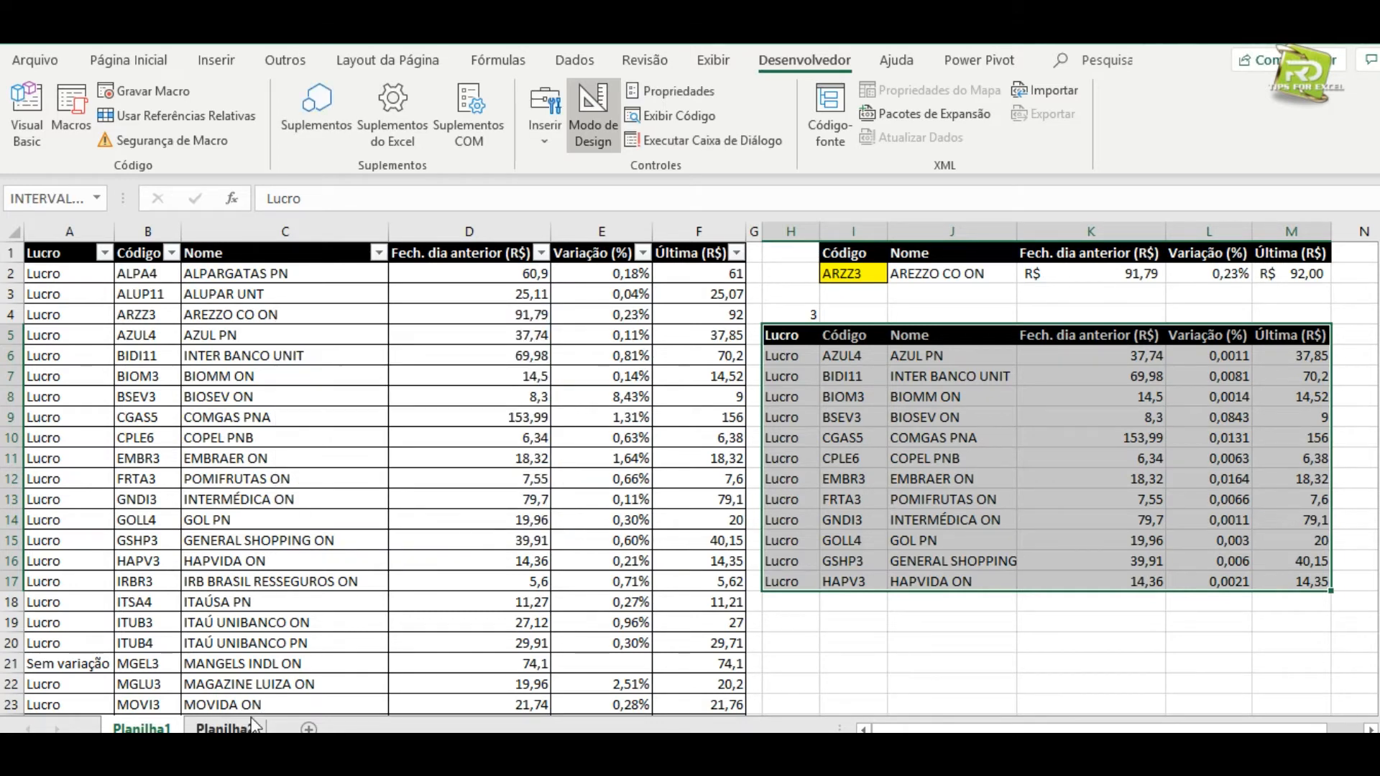
Set the ListFillRange of the second list box on Planilha2 to INTERVALO_LISTA.
left_click(245, 727)
left_click(248, 491)
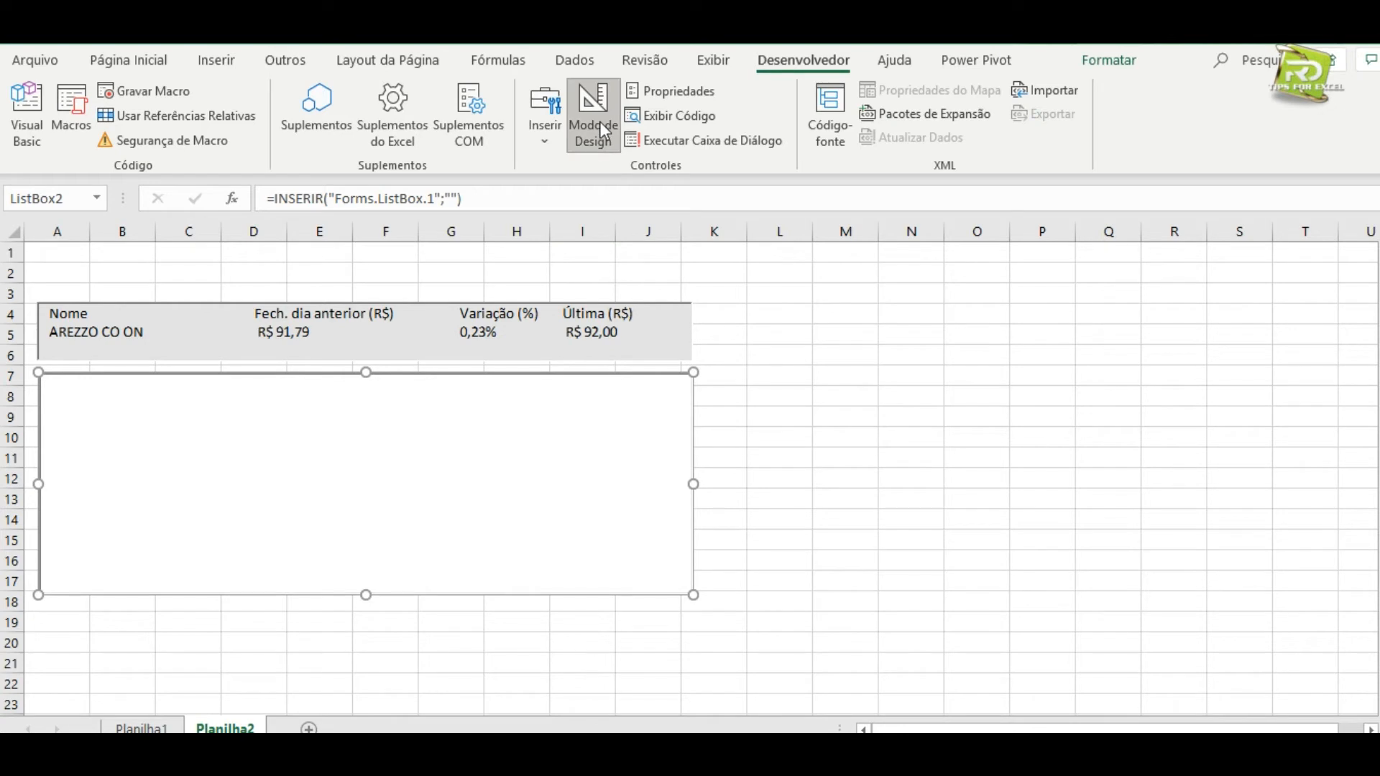
left_click(684, 93)
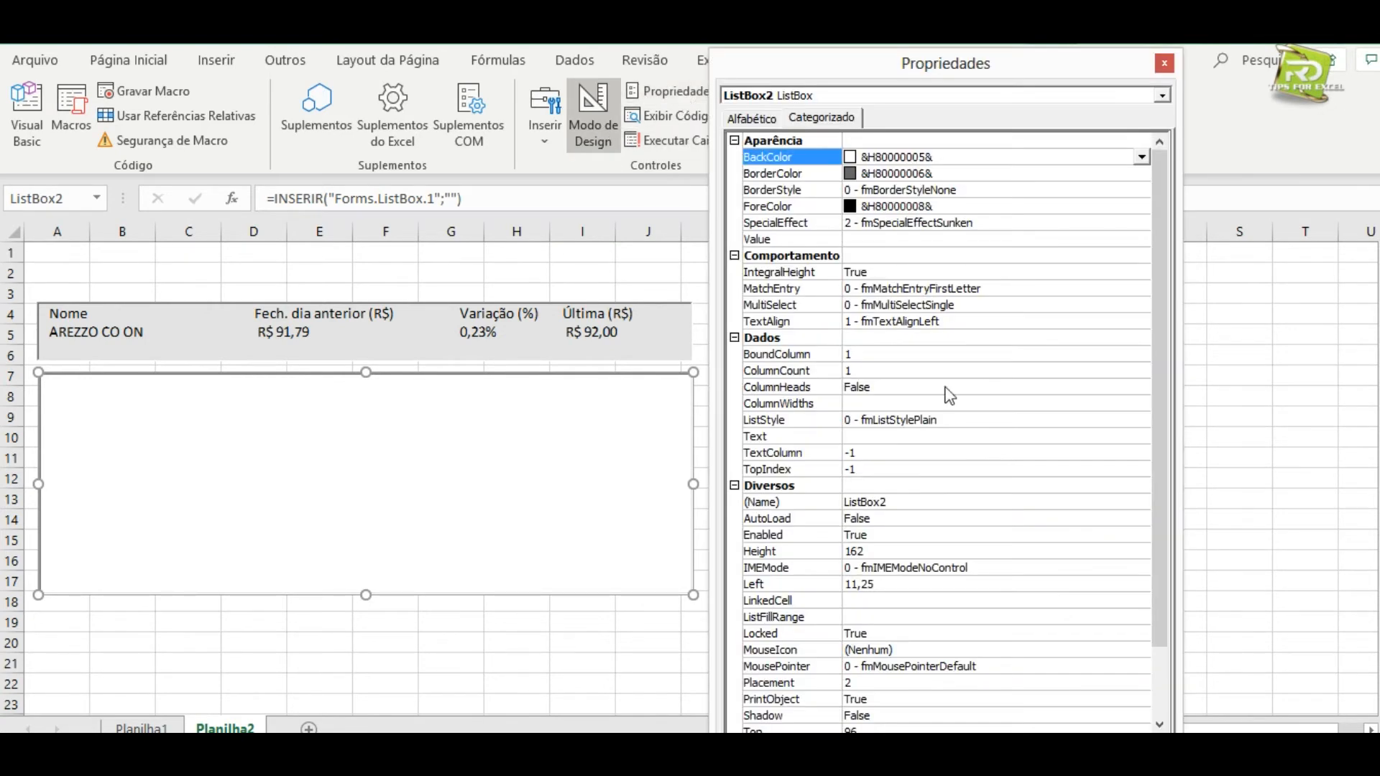
left_click_drag(1168, 277, 1162, 433)
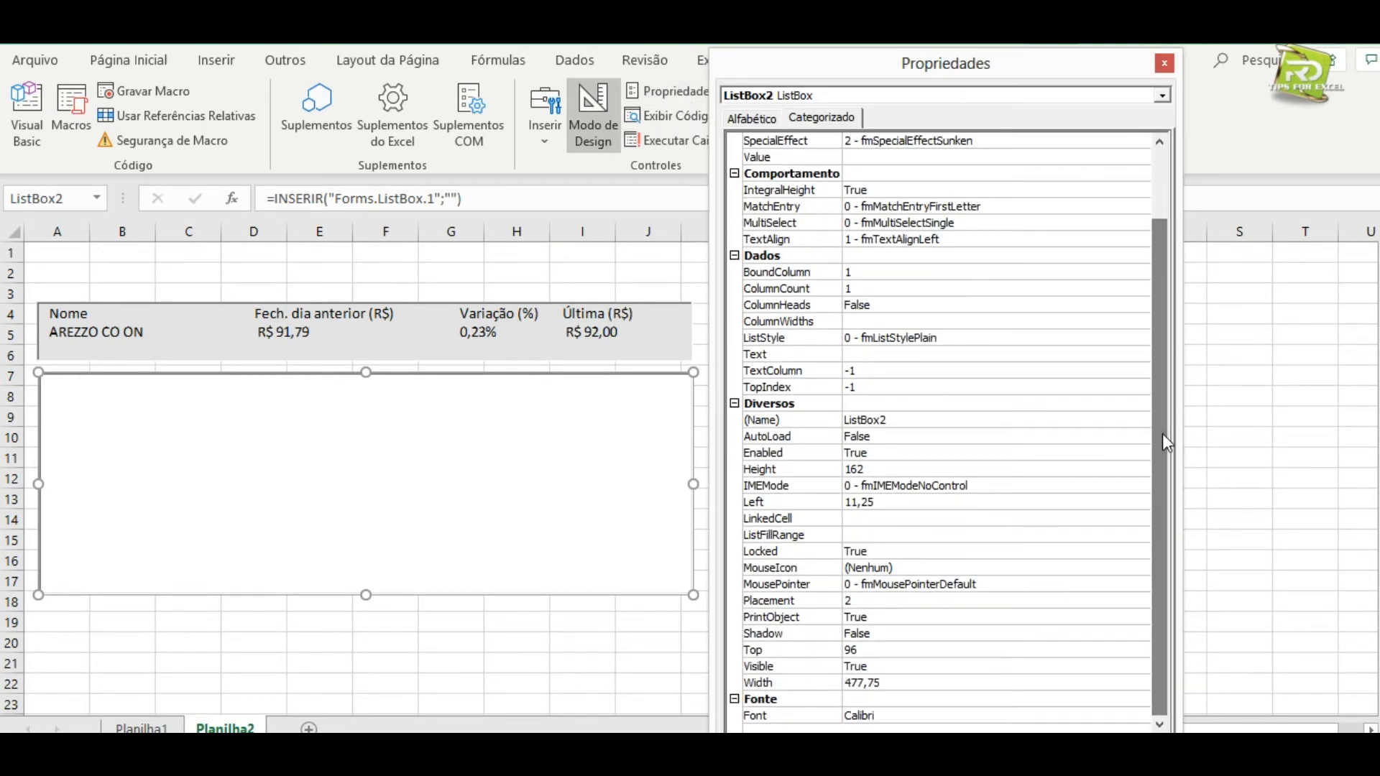
left_click(860, 539)
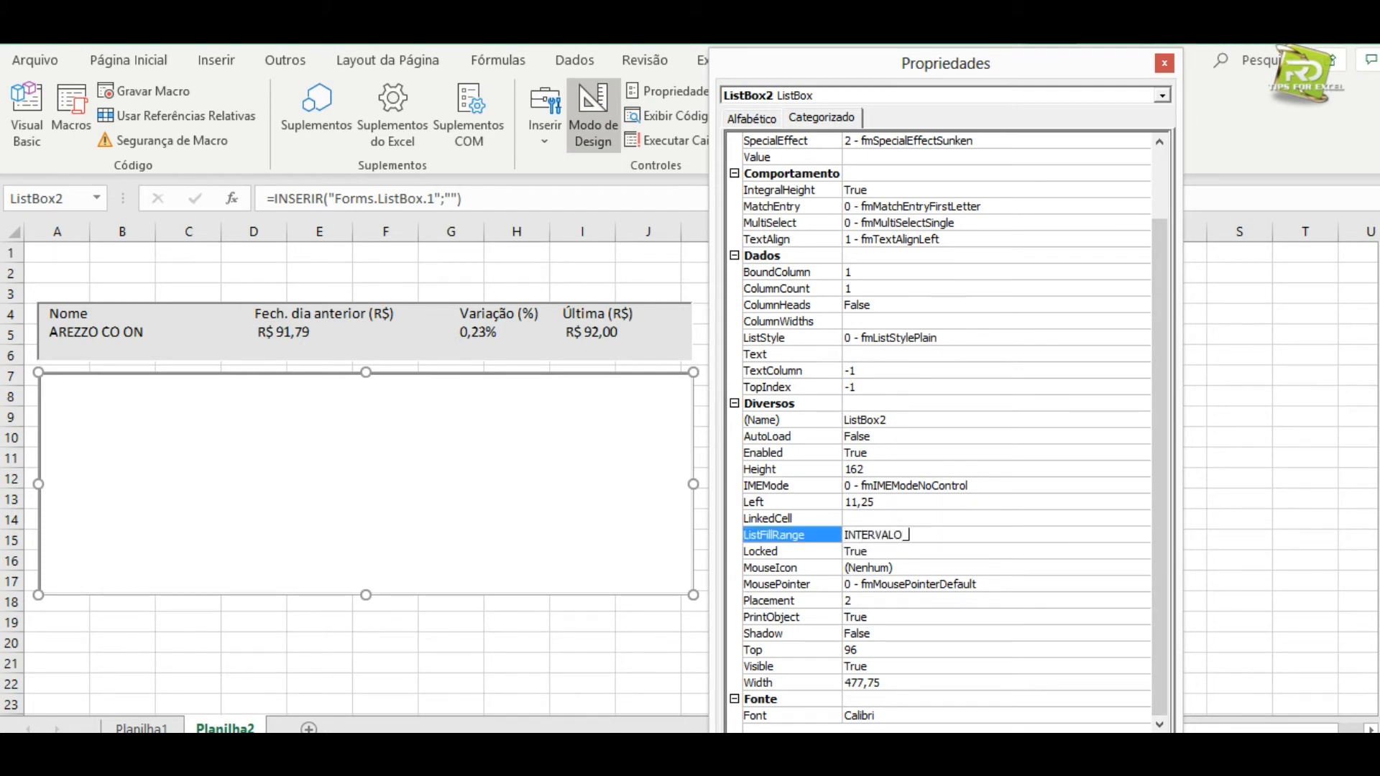
left_click(885, 515)
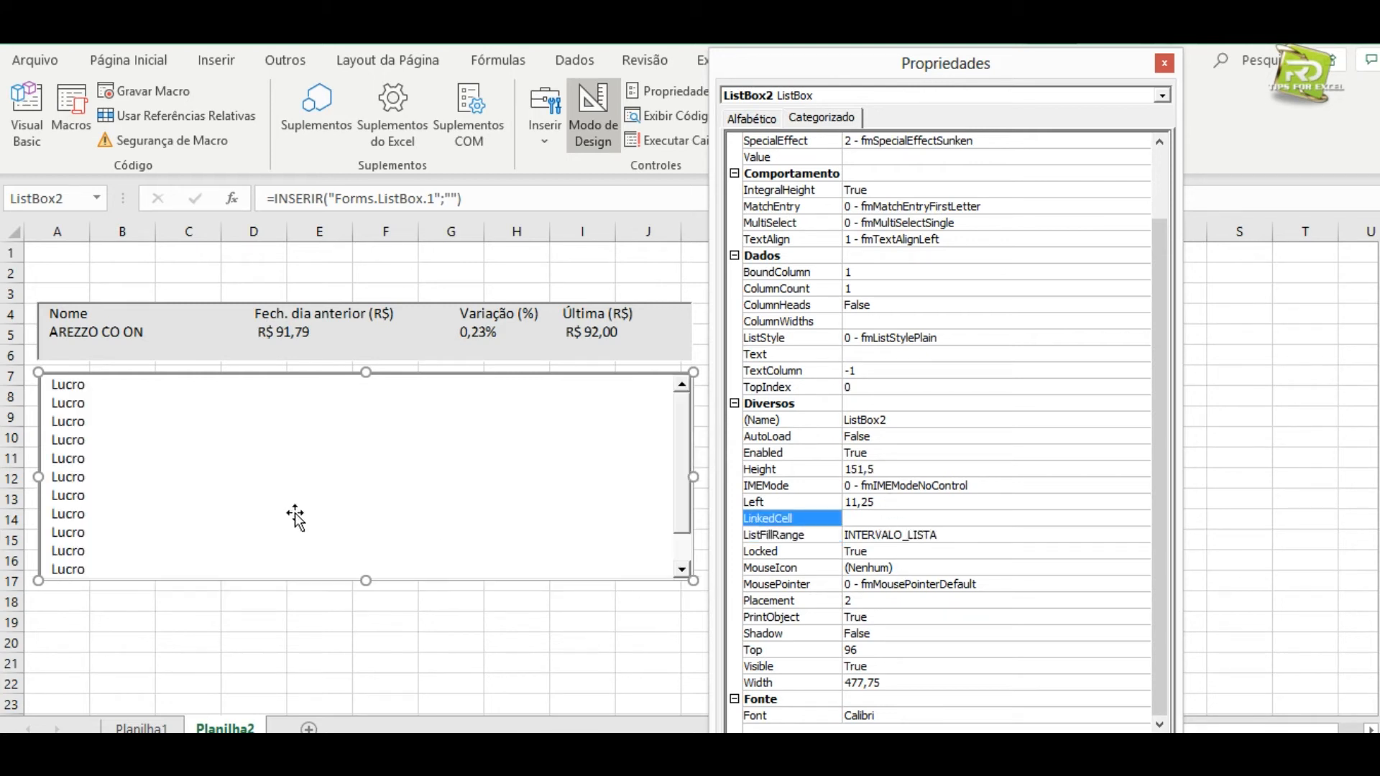
Set the ColumnCount of the second list box on Planilha2 to 6, matching the DESLOC table headers on Planilha1.
left_click(863, 291)
left_click_drag(871, 283, 844, 295)
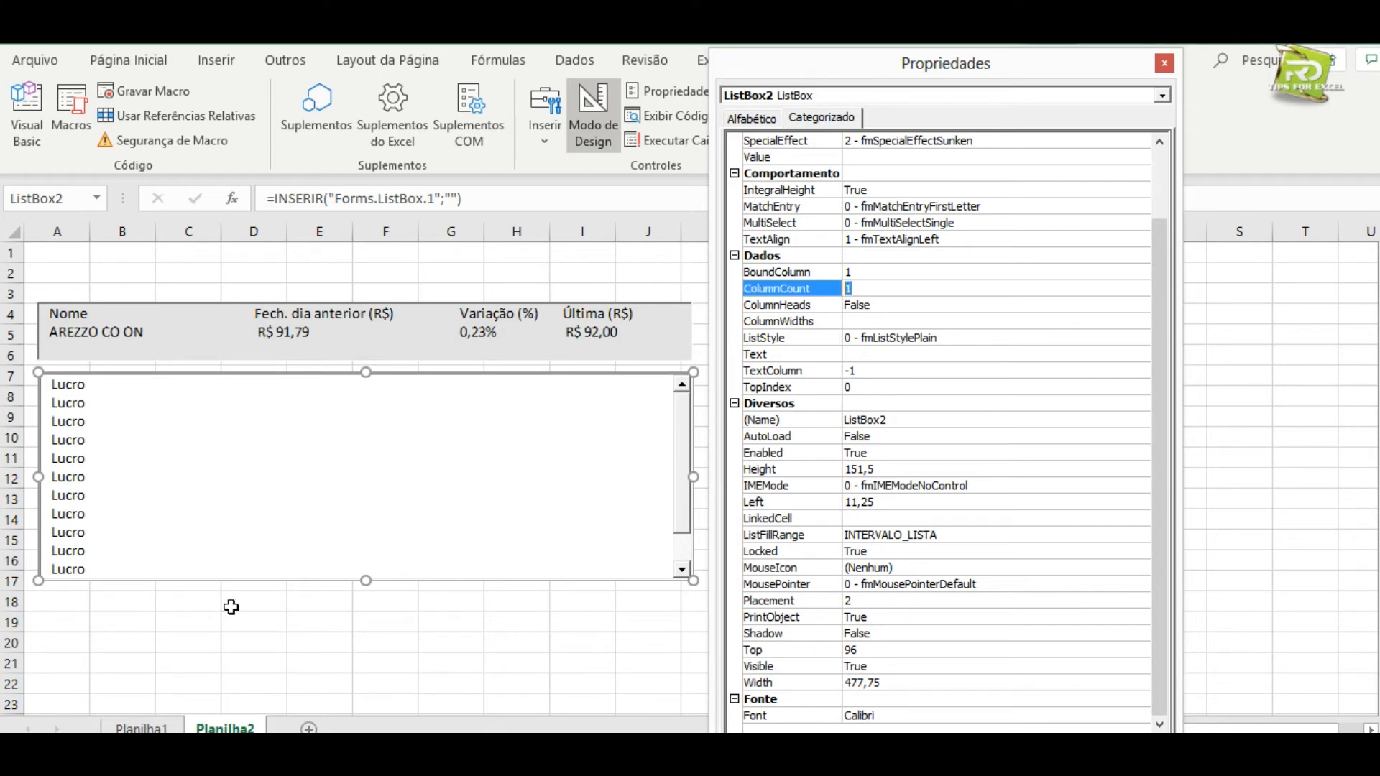
left_click(141, 727)
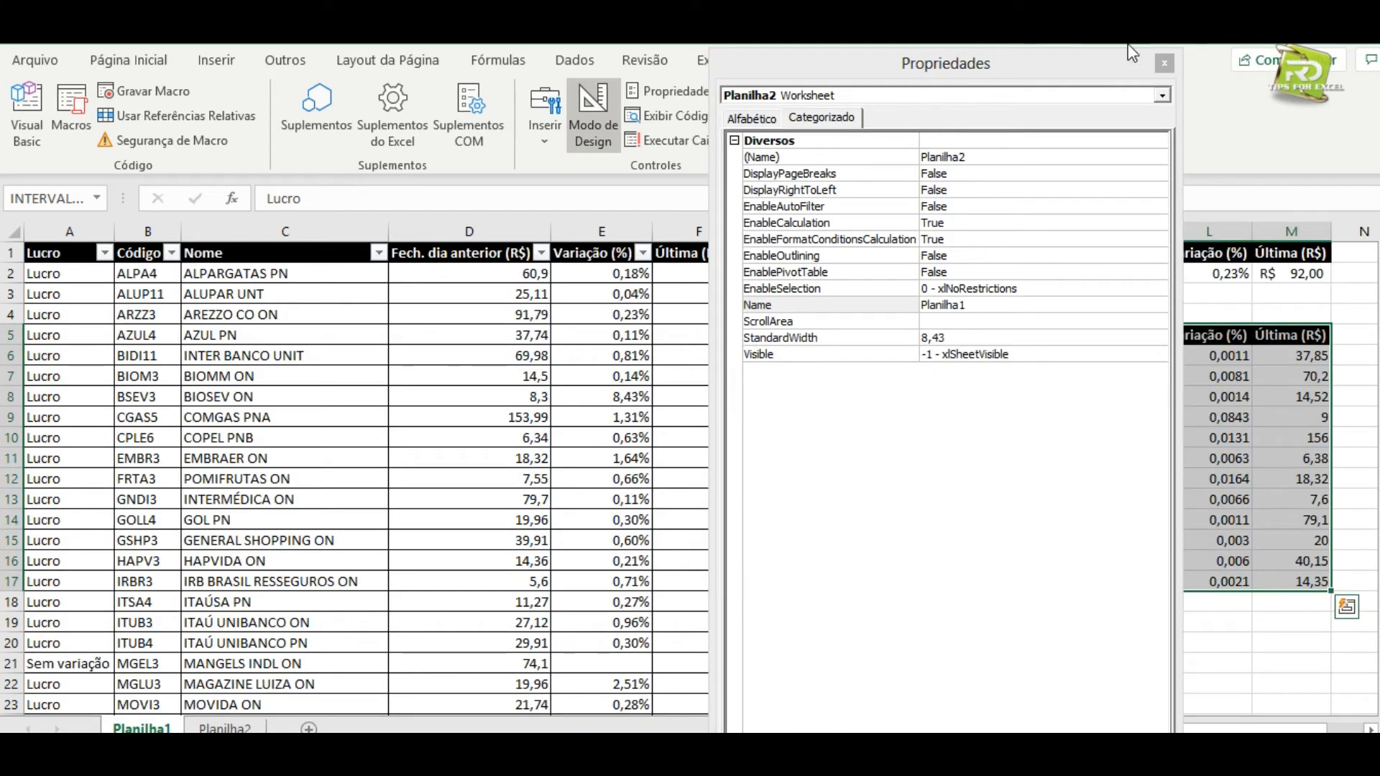
left_click(1164, 63)
left_click_drag(789, 338, 1293, 335)
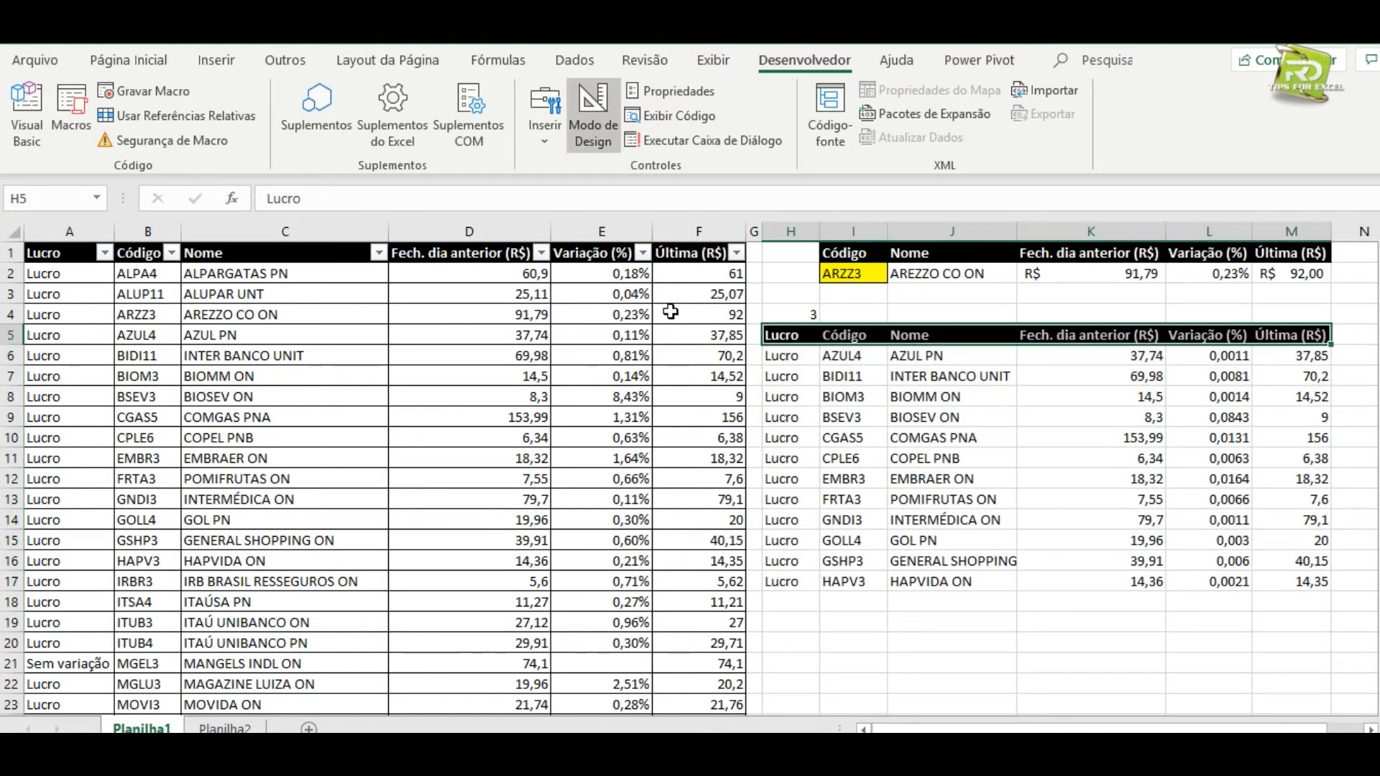
left_click(215, 726)
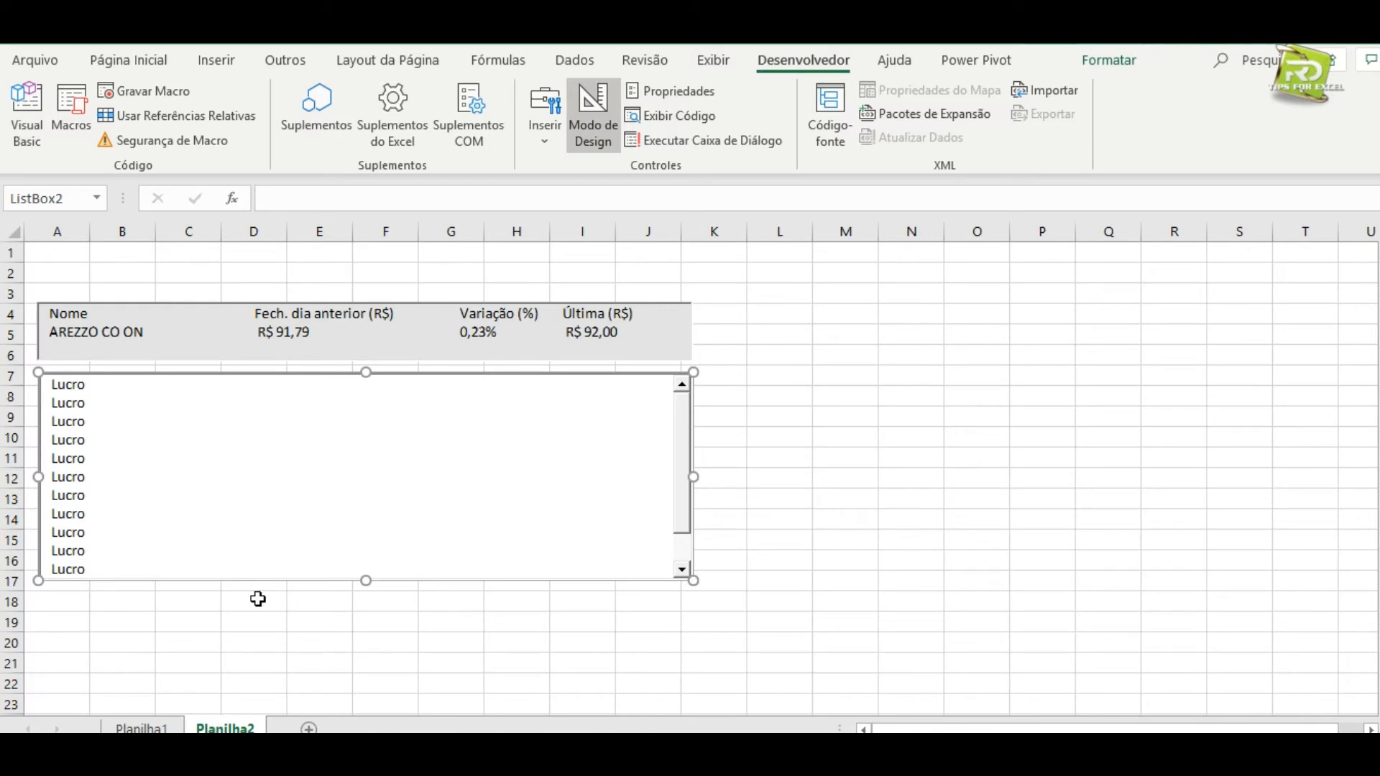
left_click(660, 90)
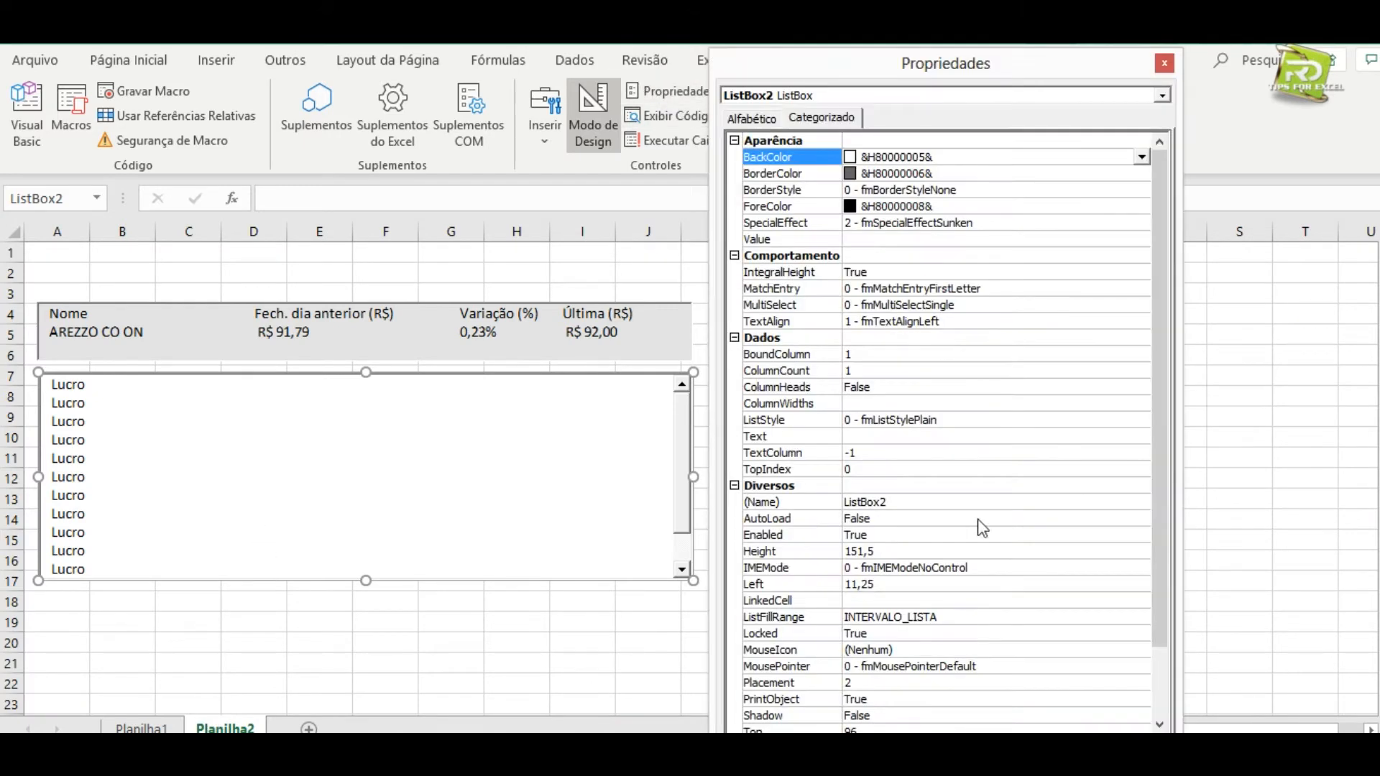
left_click(866, 370)
type("6")
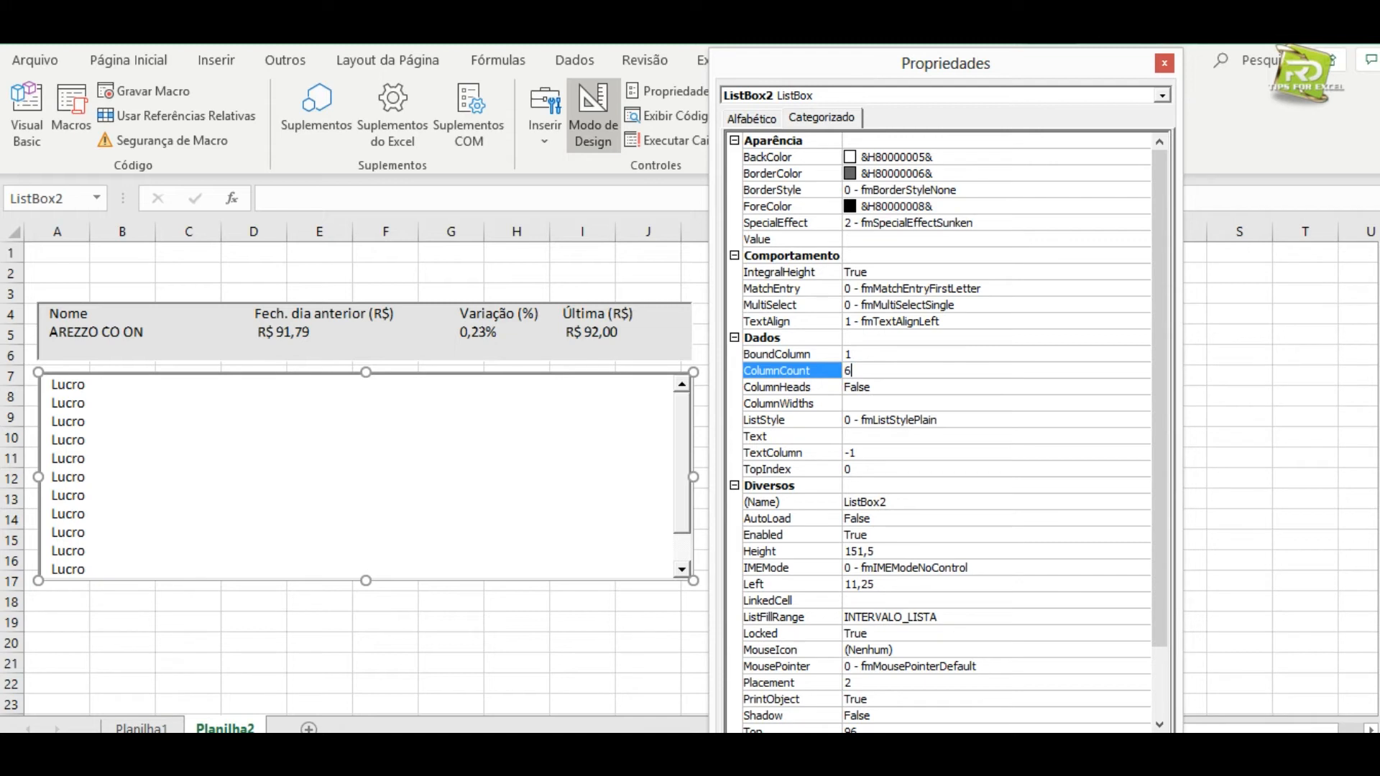
left_click(921, 447)
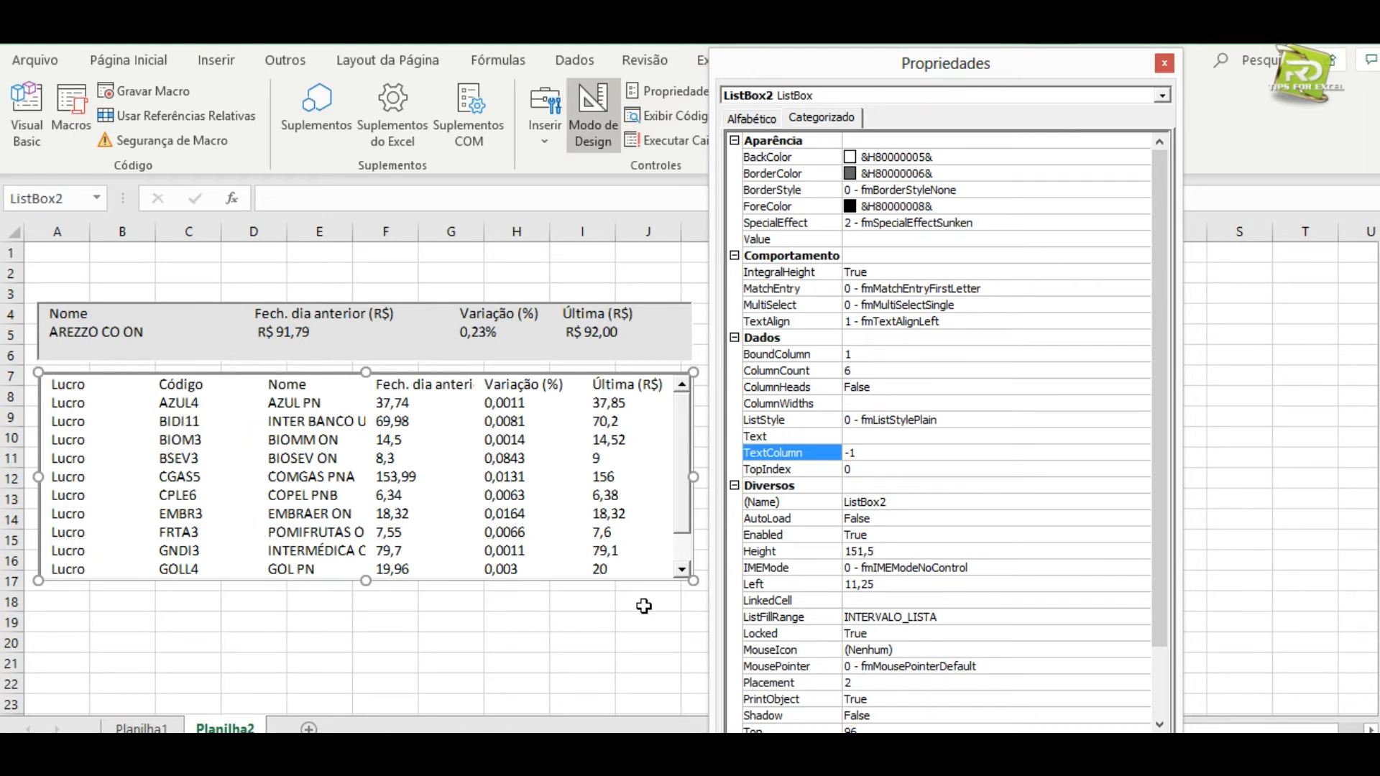
Set the second list box's ColumnWidths to 50, 50, 150, 150, 75 and 75 pt.
left_click(806, 408)
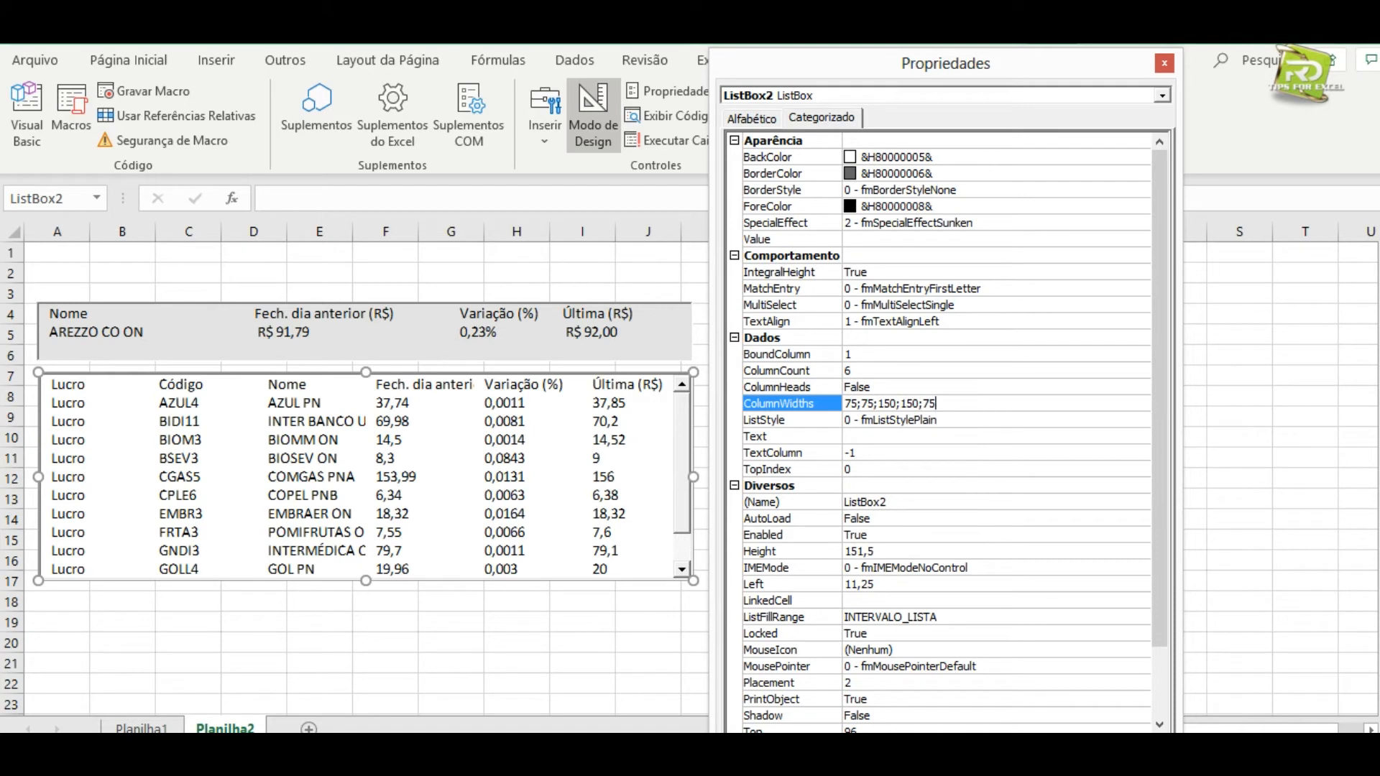
left_click(994, 470)
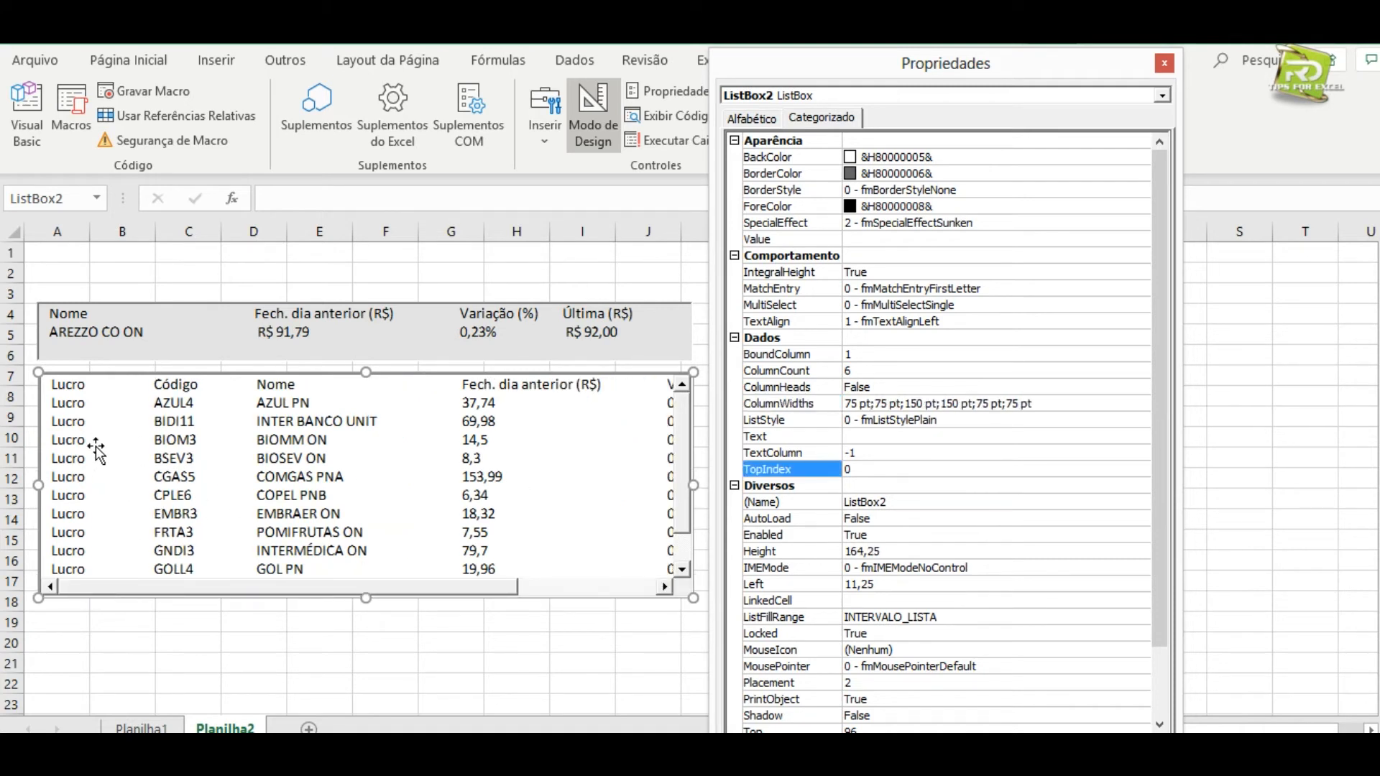
double_click(851, 403)
type("50")
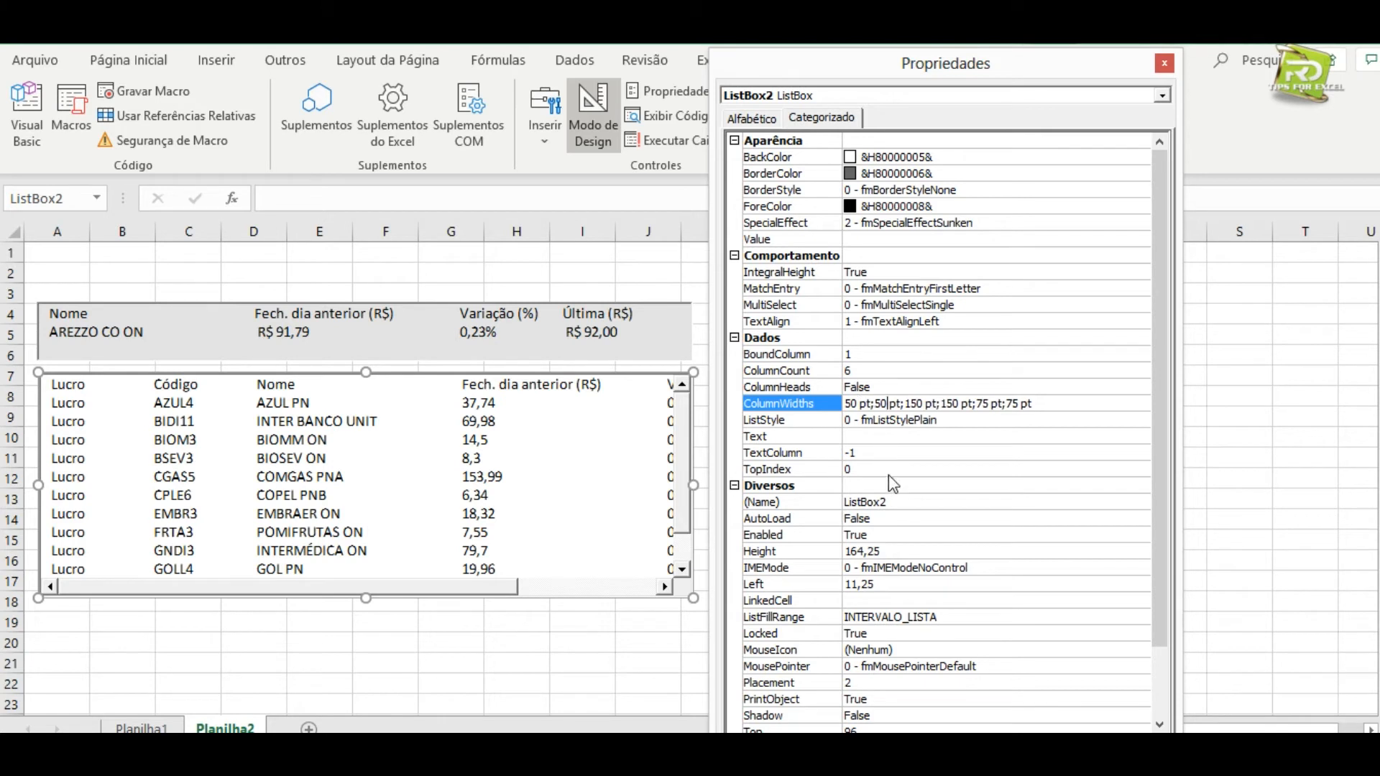
left_click(890, 476)
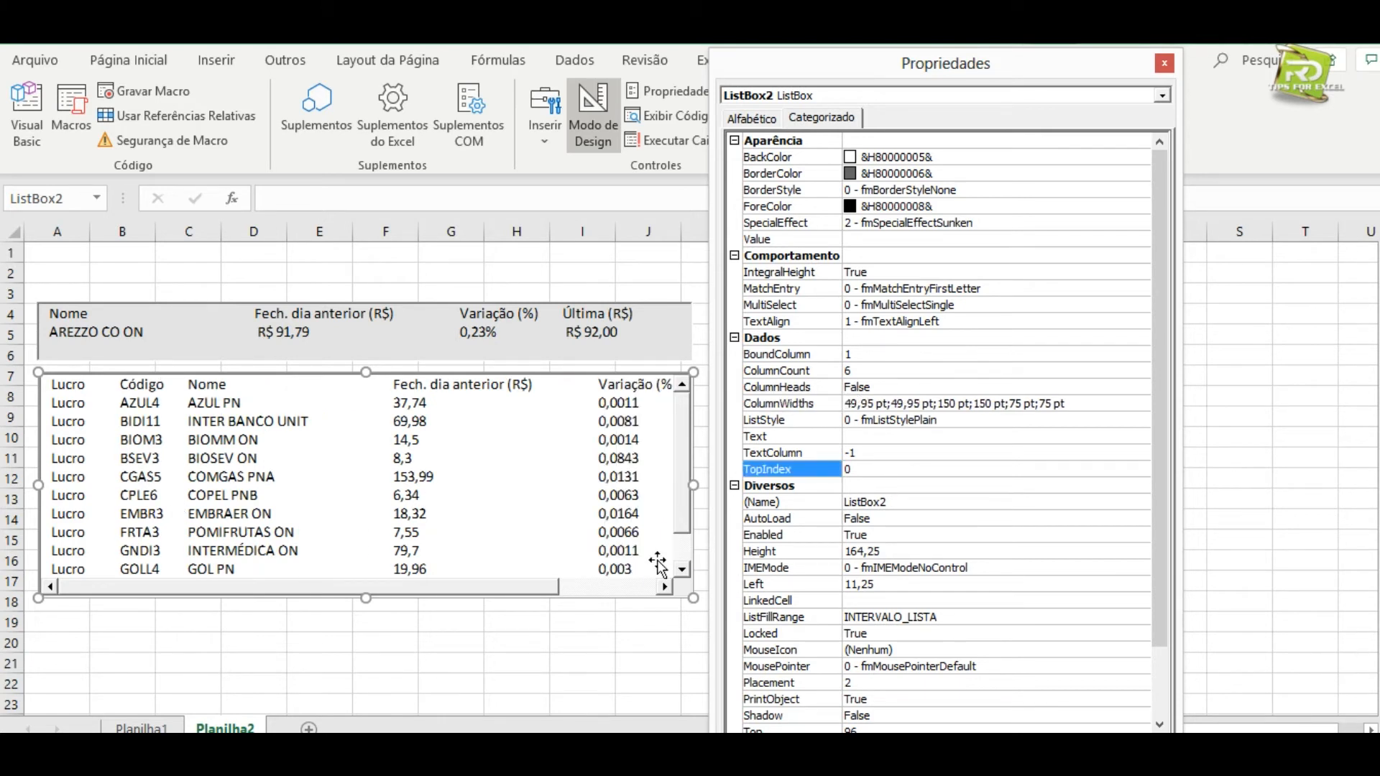
Set the BackColor of the second list box to the system colour Sombra clara do botão.
left_click(992, 158)
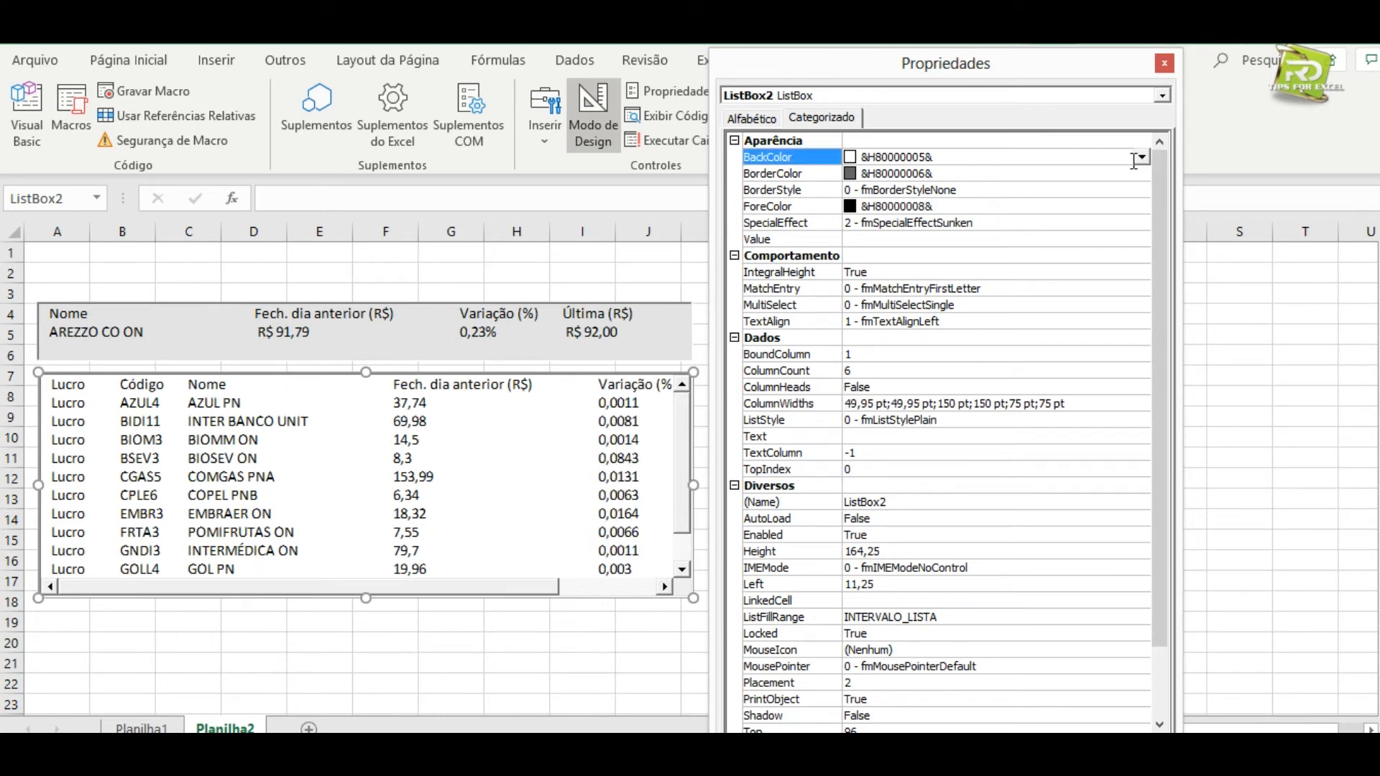
left_click(1140, 157)
scroll(1034, 273, "down", 5)
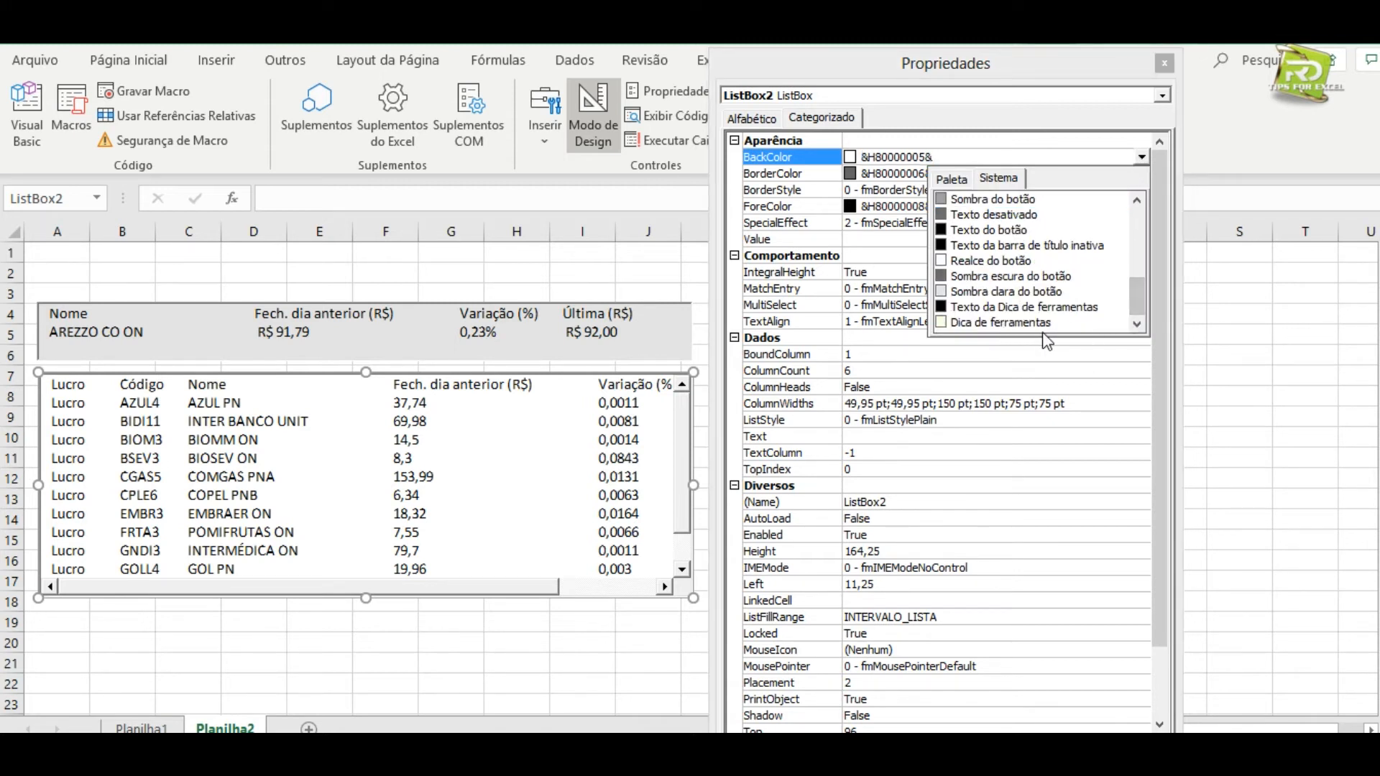
left_click(1026, 291)
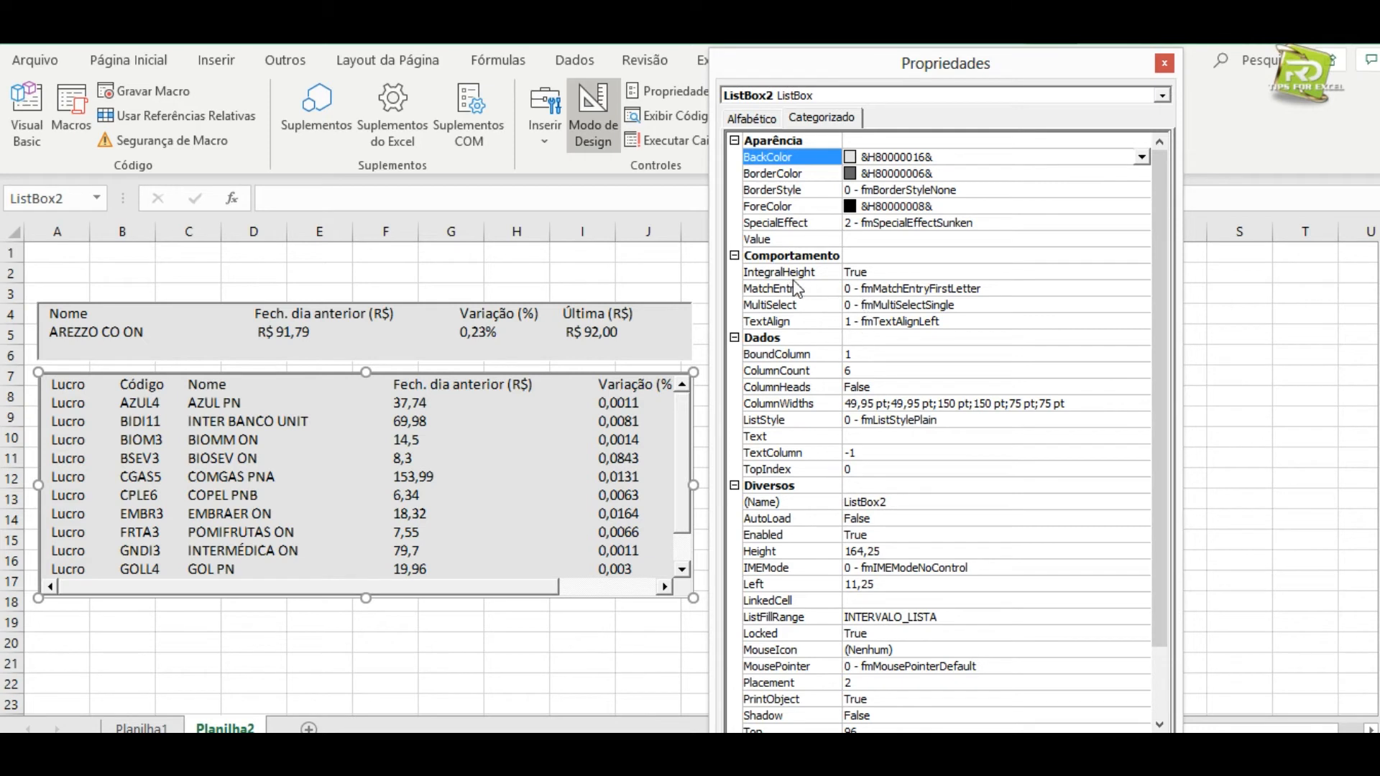
Set the second list box's IntegralHeight to False and close its properties.
left_click(871, 271)
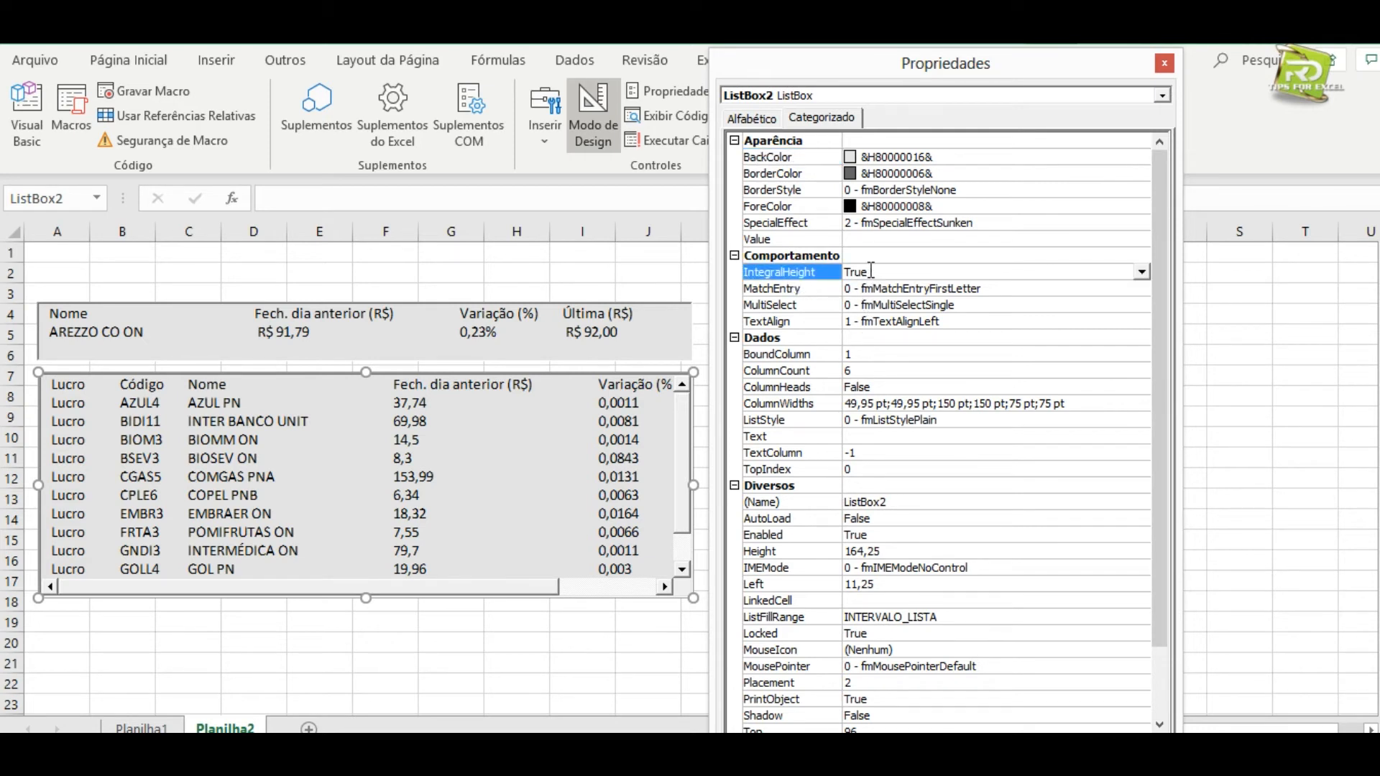
left_click(1141, 272)
left_click(867, 305)
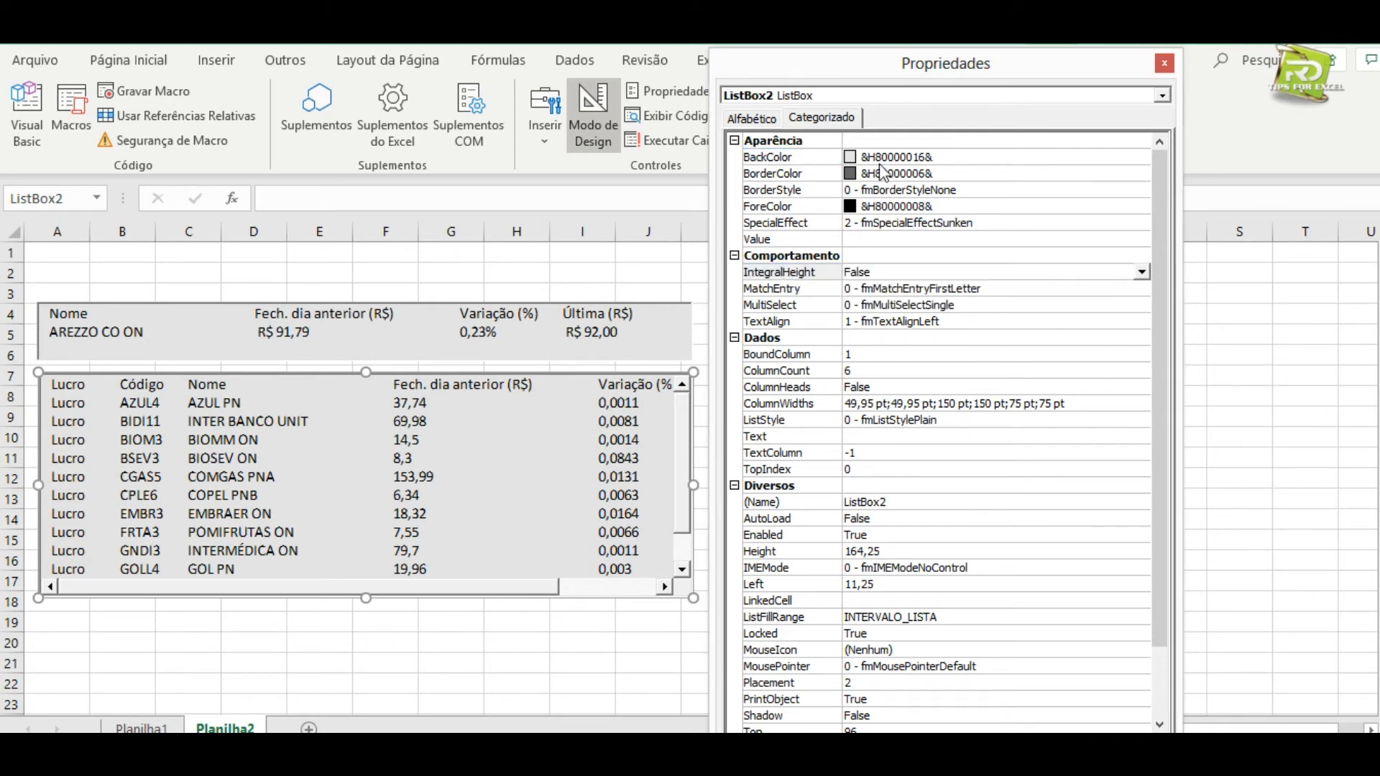
left_click(1164, 63)
left_click(861, 450)
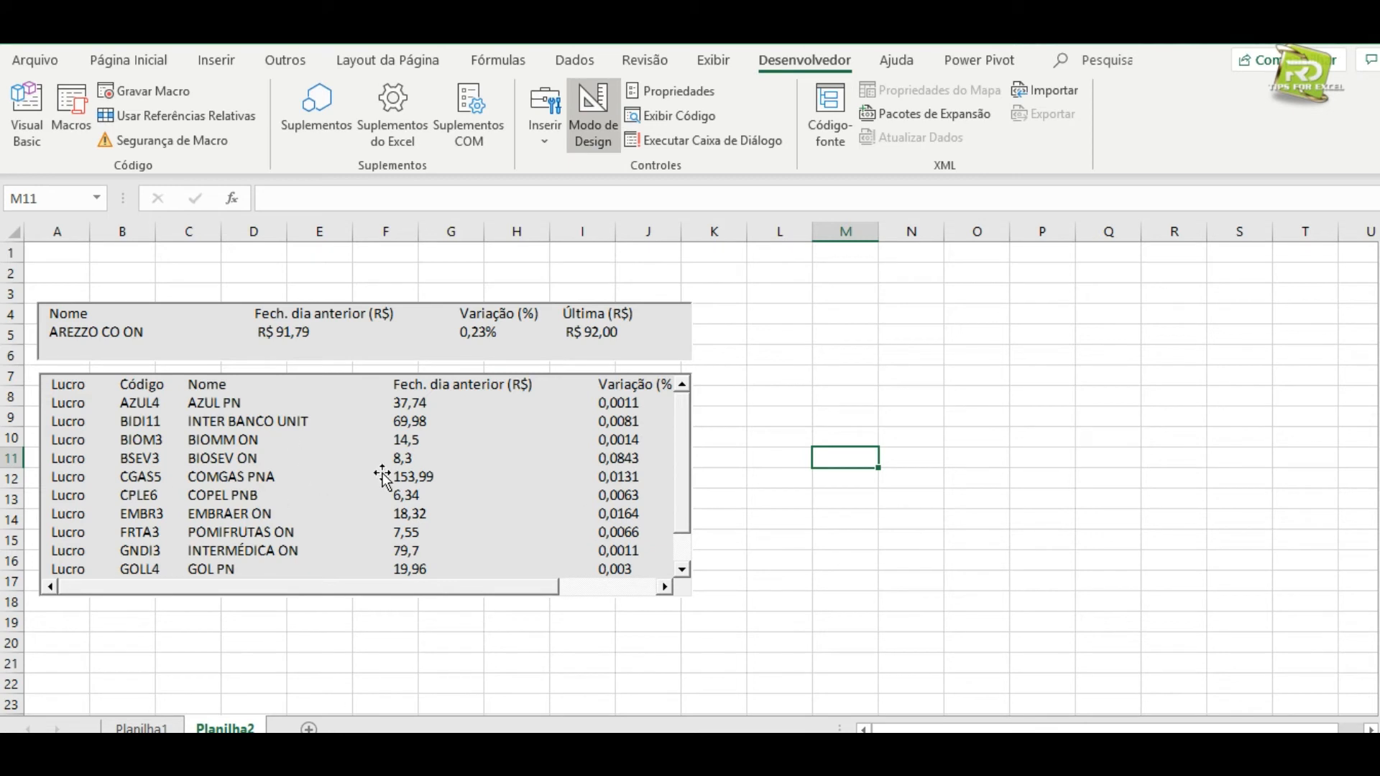
Enlarge the second list box to just past column L and down to row 19, and leave design mode.
left_click(521, 488)
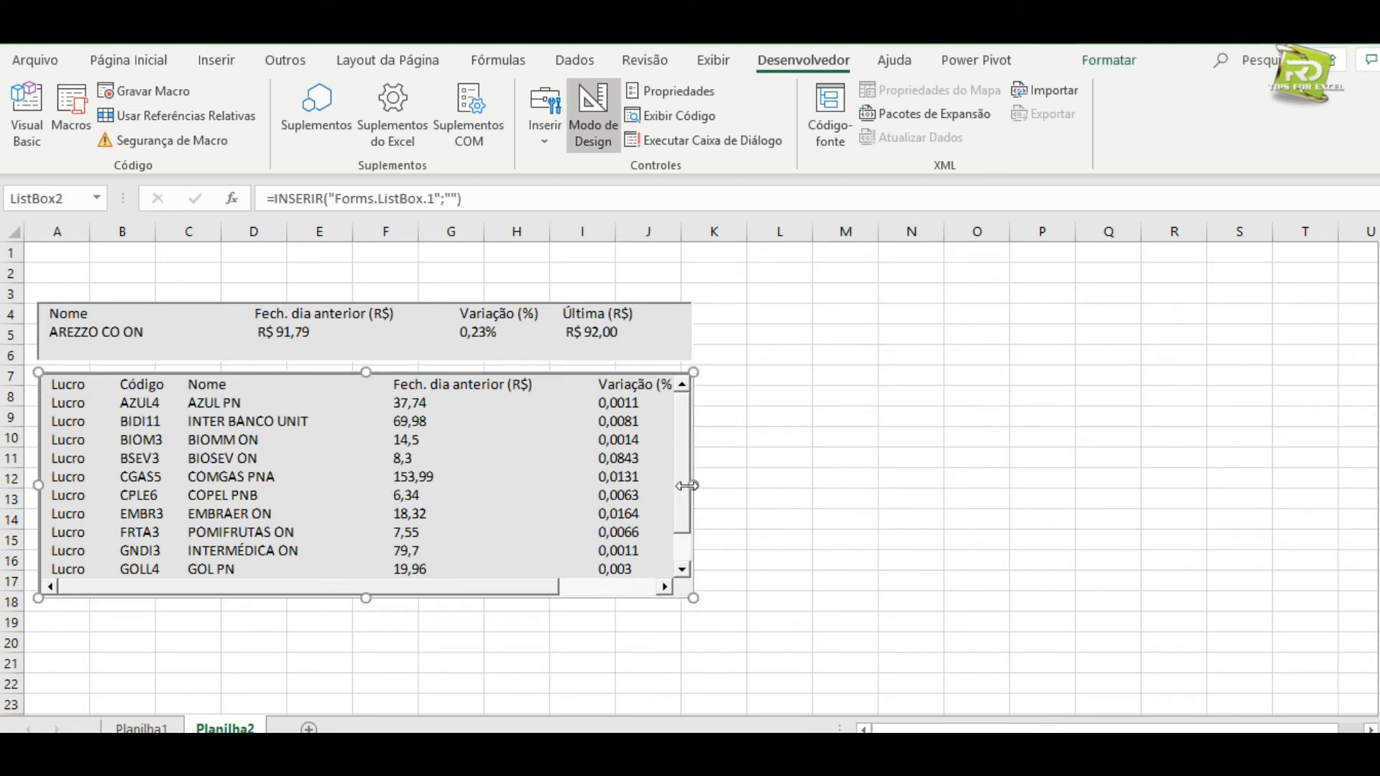
left_click_drag(690, 486, 851, 485)
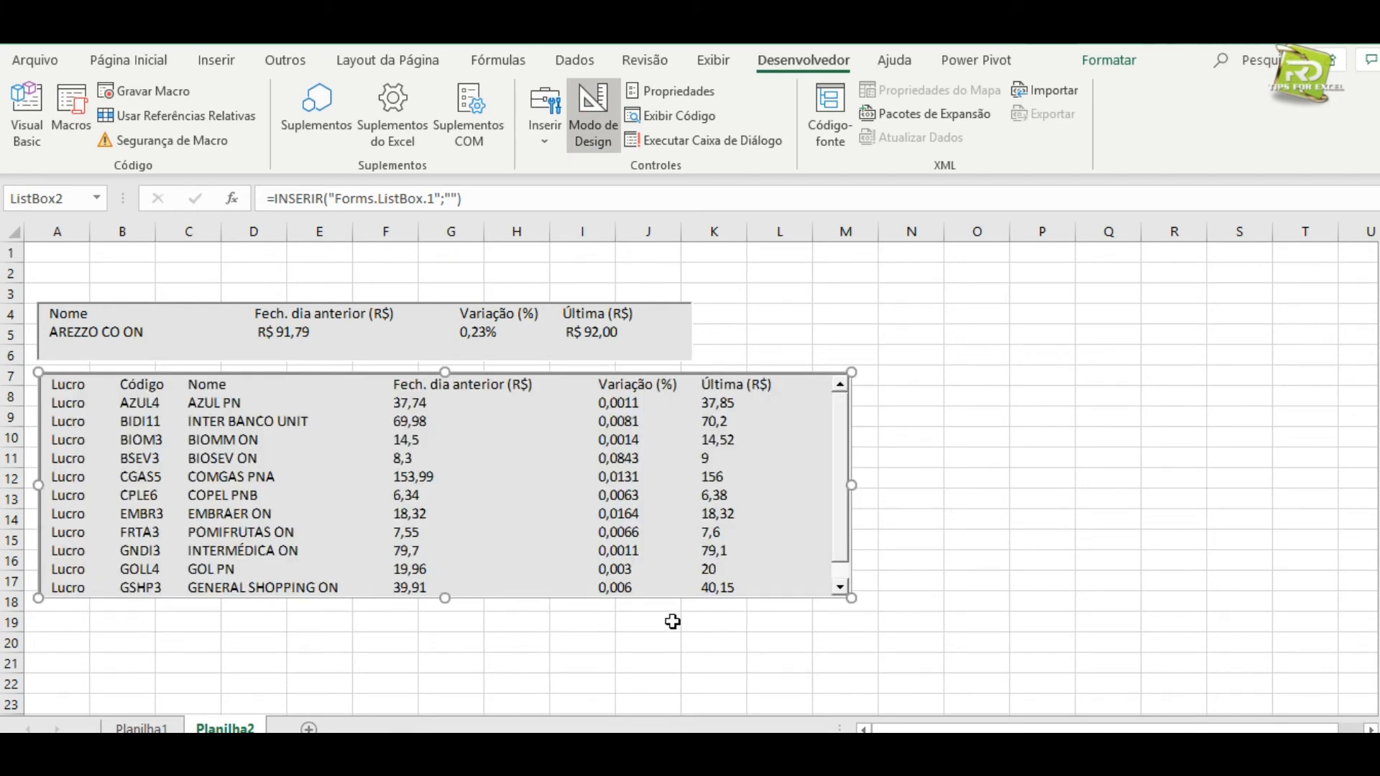
left_click_drag(851, 485, 824, 488)
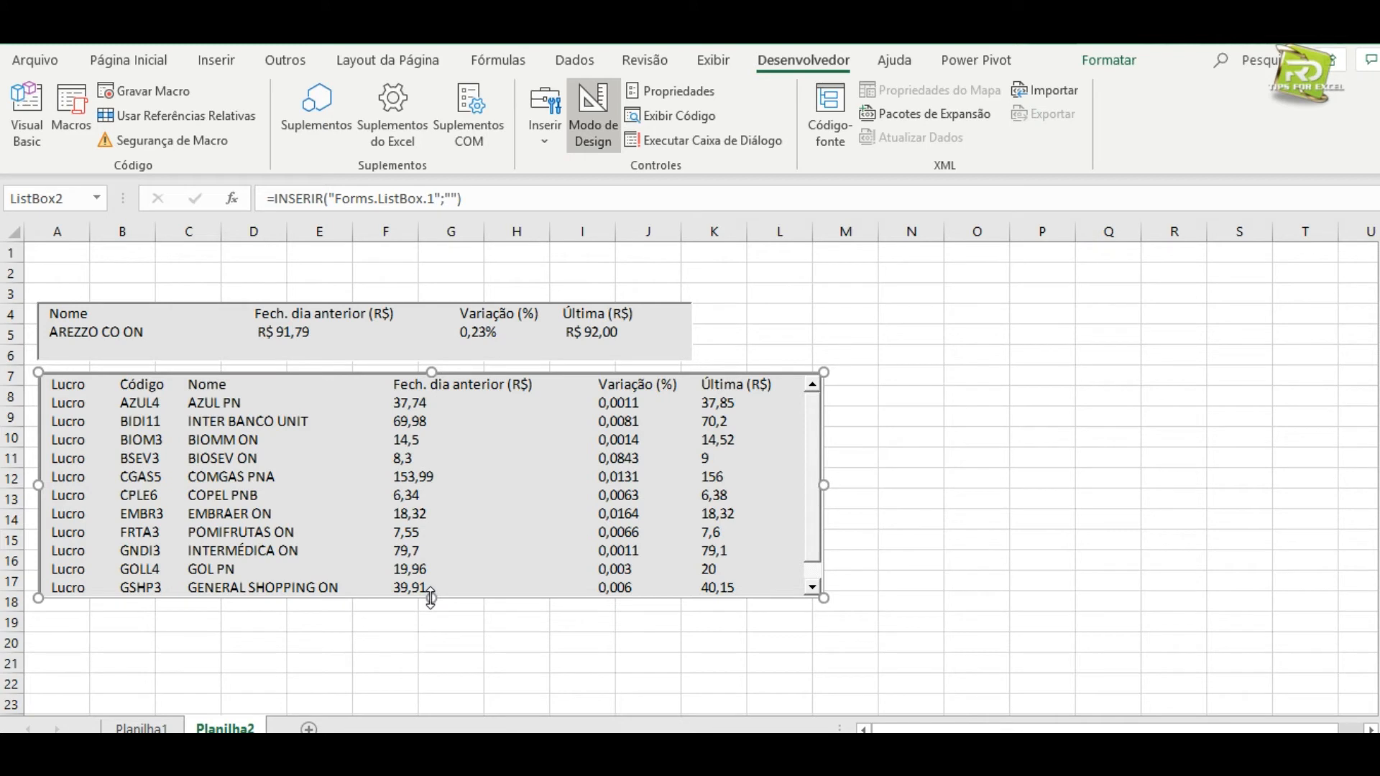
left_click_drag(430, 599, 430, 623)
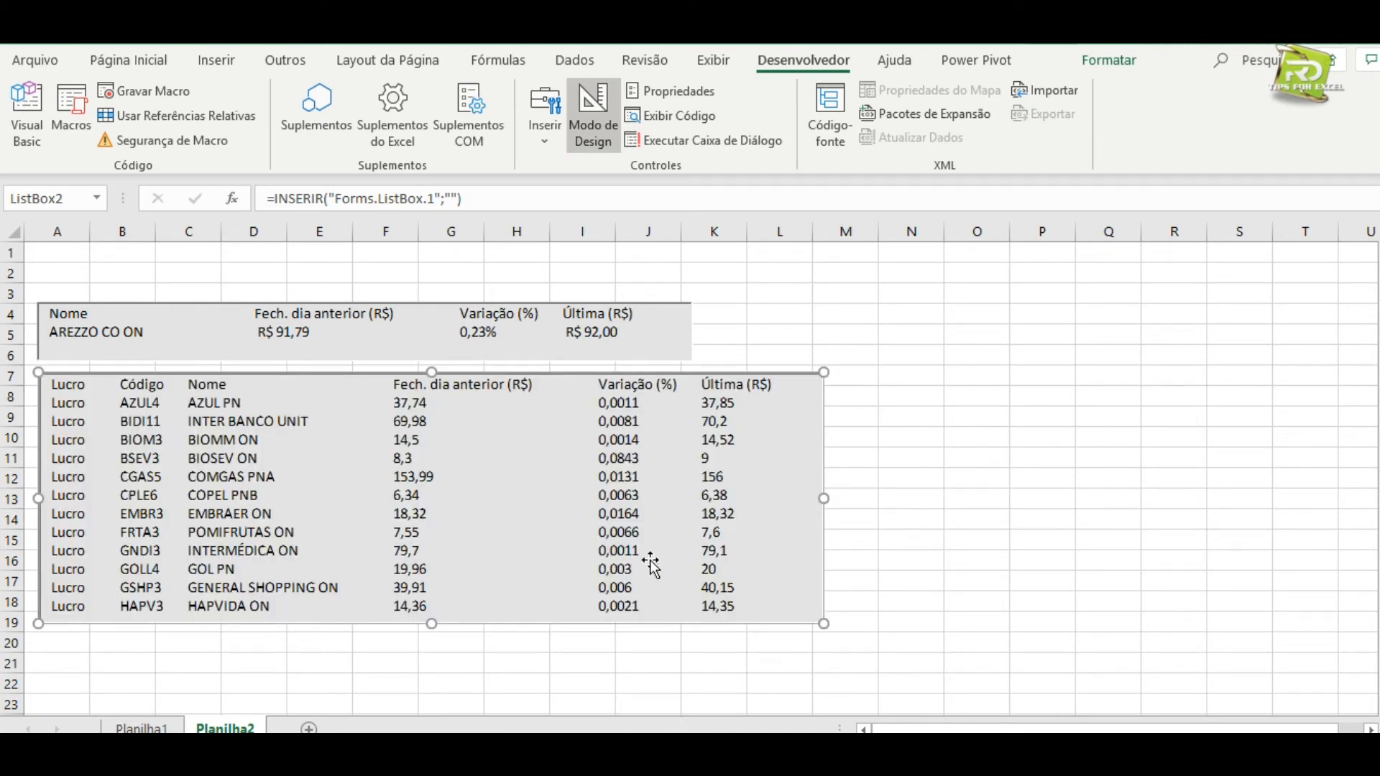
left_click(598, 130)
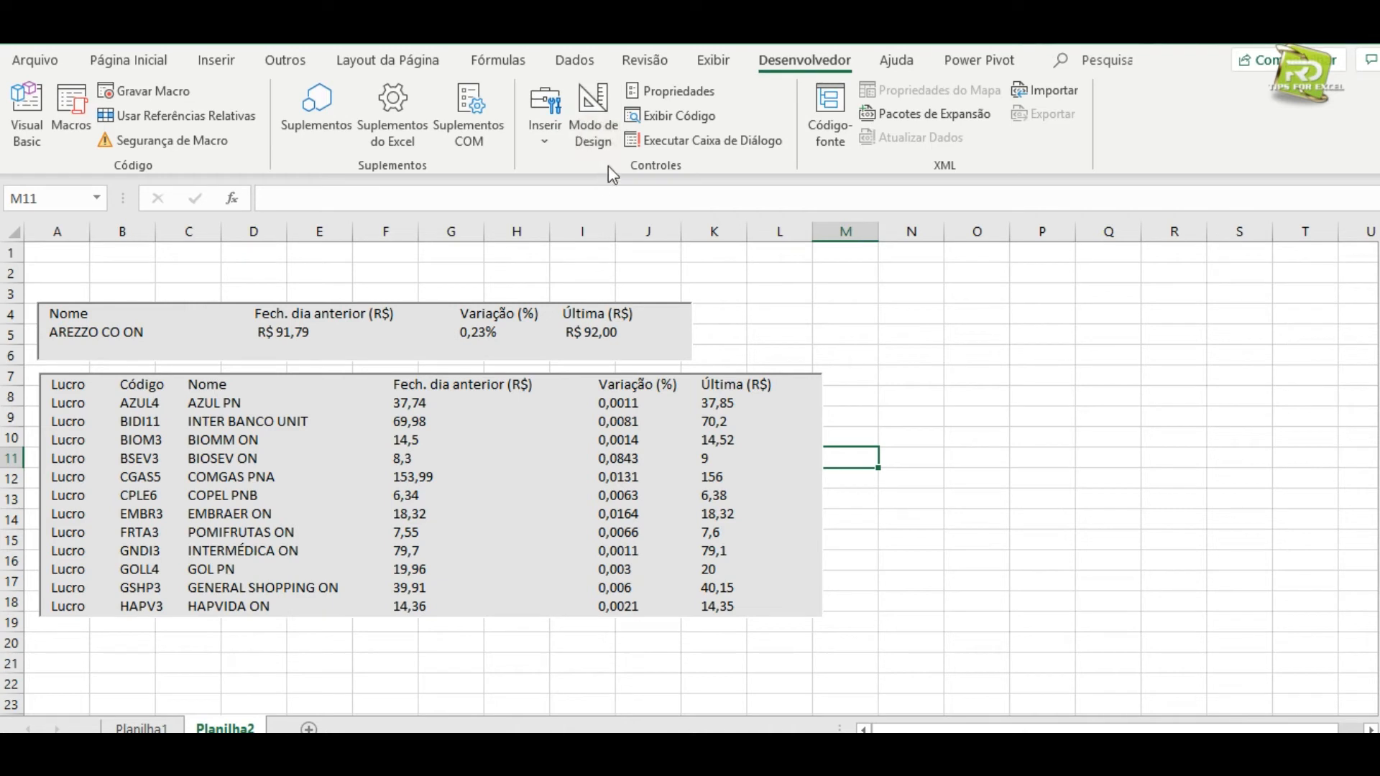
left_click(883, 341)
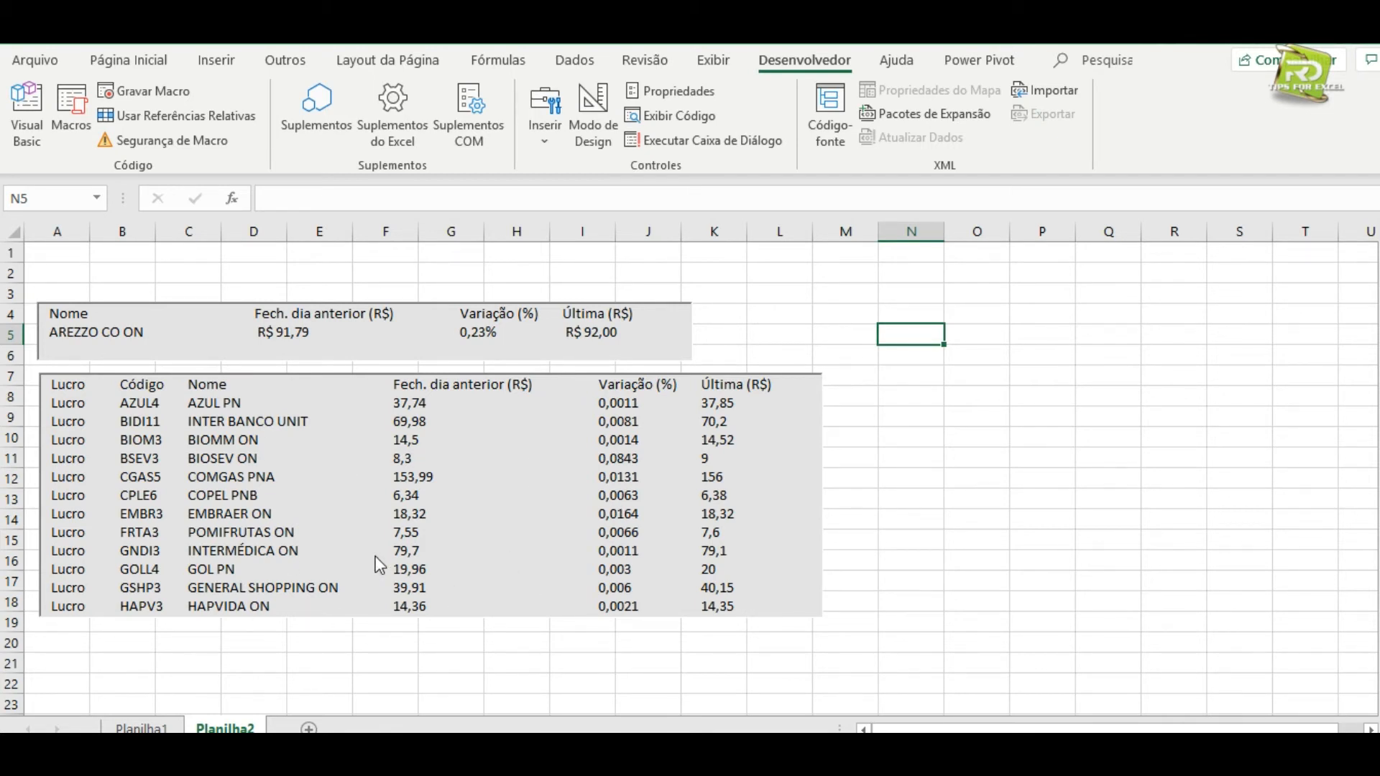
Review the search code, its PROCV result and the DESLOC rows on Planilha1 against both list boxes on Planilha2.
left_click(114, 268)
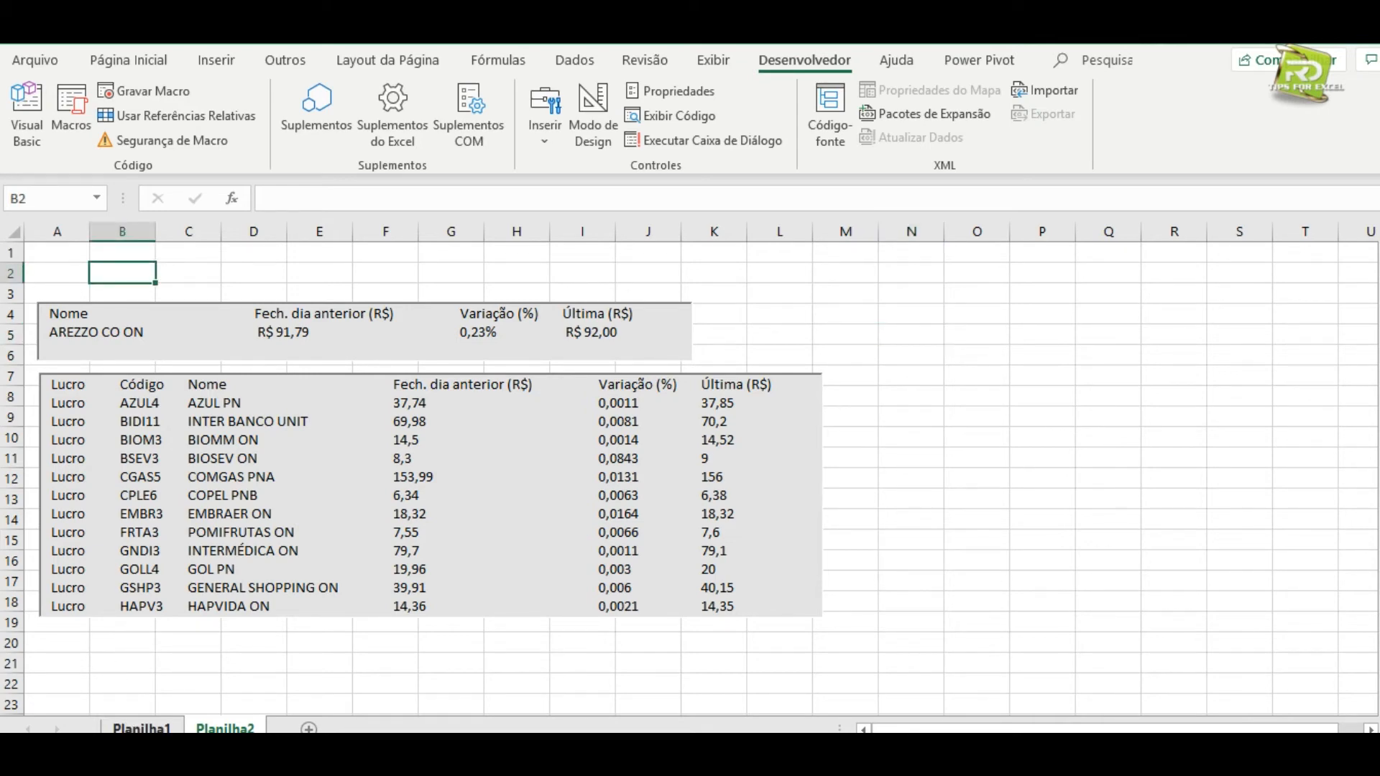
left_click(141, 728)
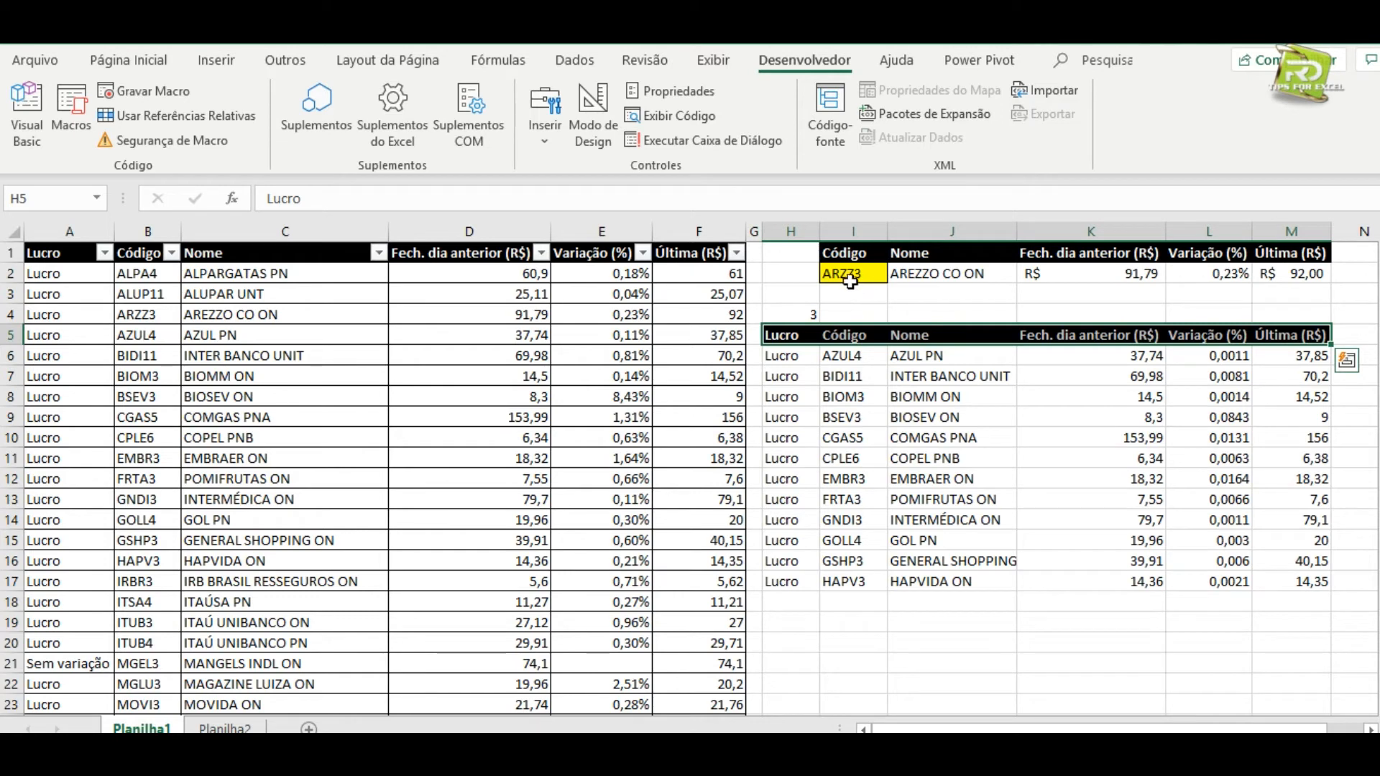
left_click(850, 280)
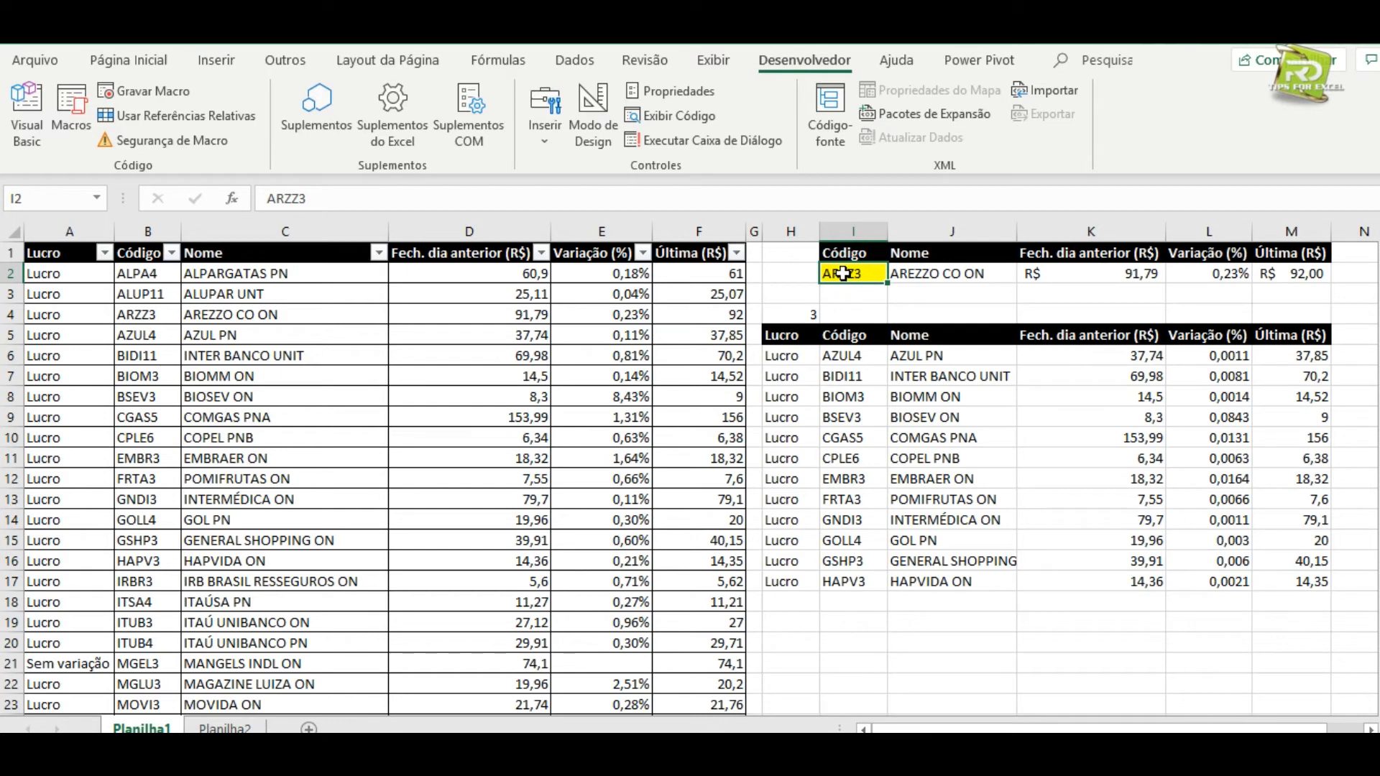
left_click_drag(915, 271, 1283, 273)
left_click_drag(791, 355, 1255, 582)
left_click(960, 656)
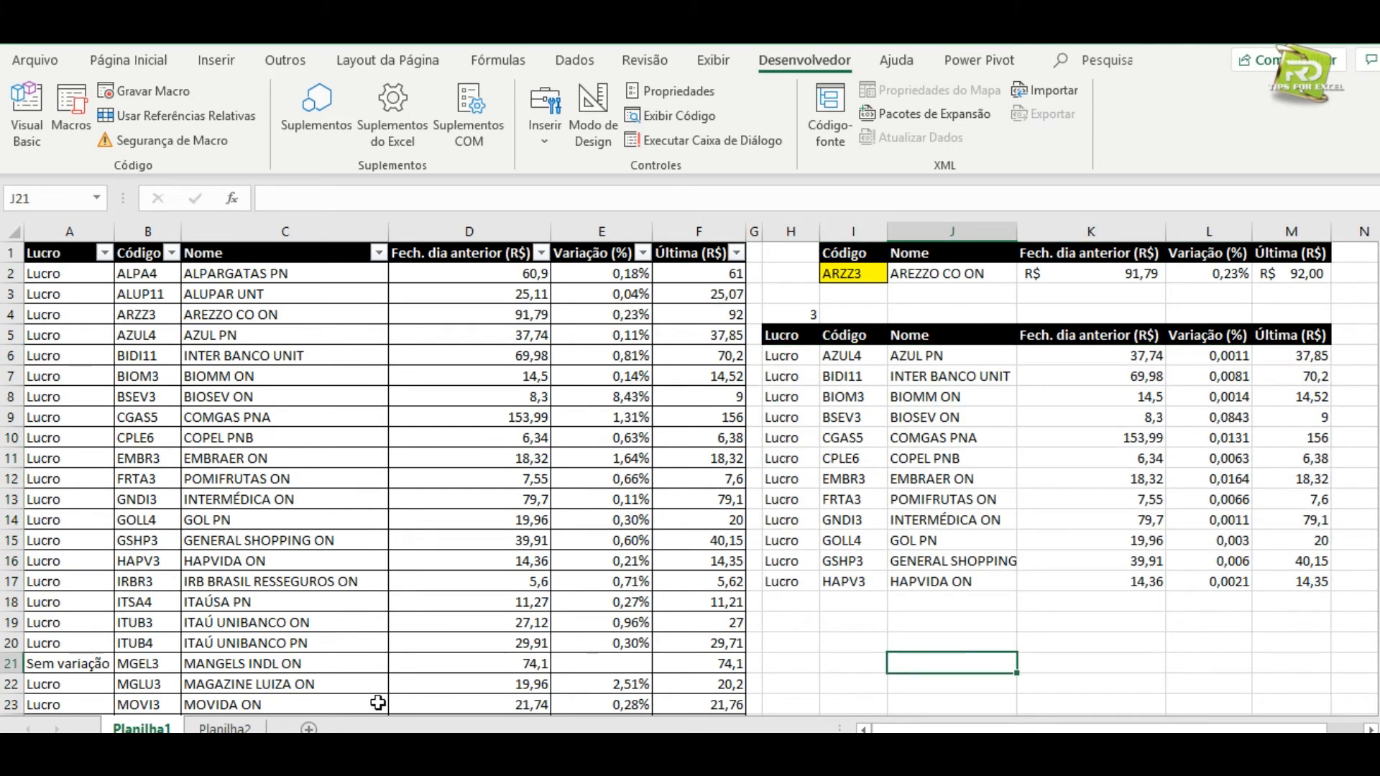
left_click(225, 728)
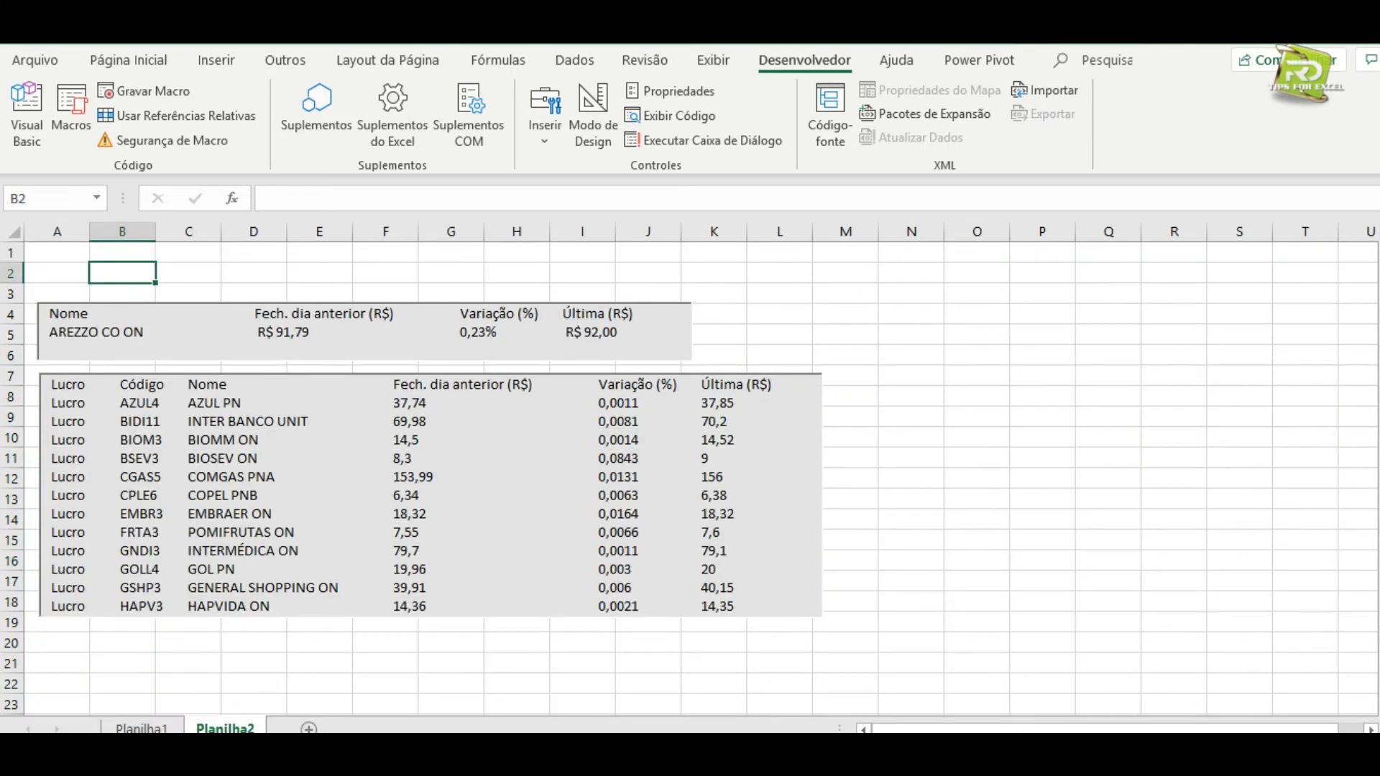
left_click(166, 728)
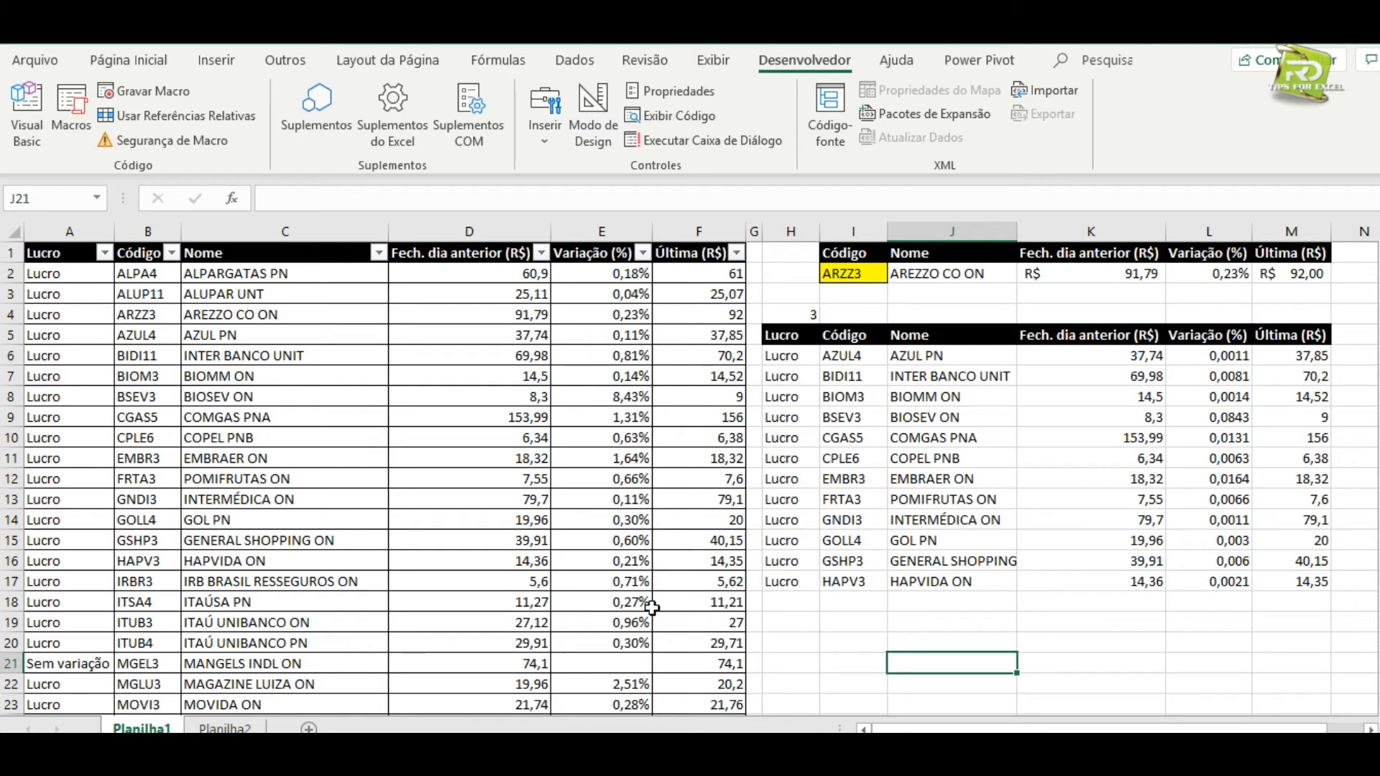
Define the name CÓDIGO for the search code cell I2 on Planilha1, with workbook scope.
left_click(847, 280)
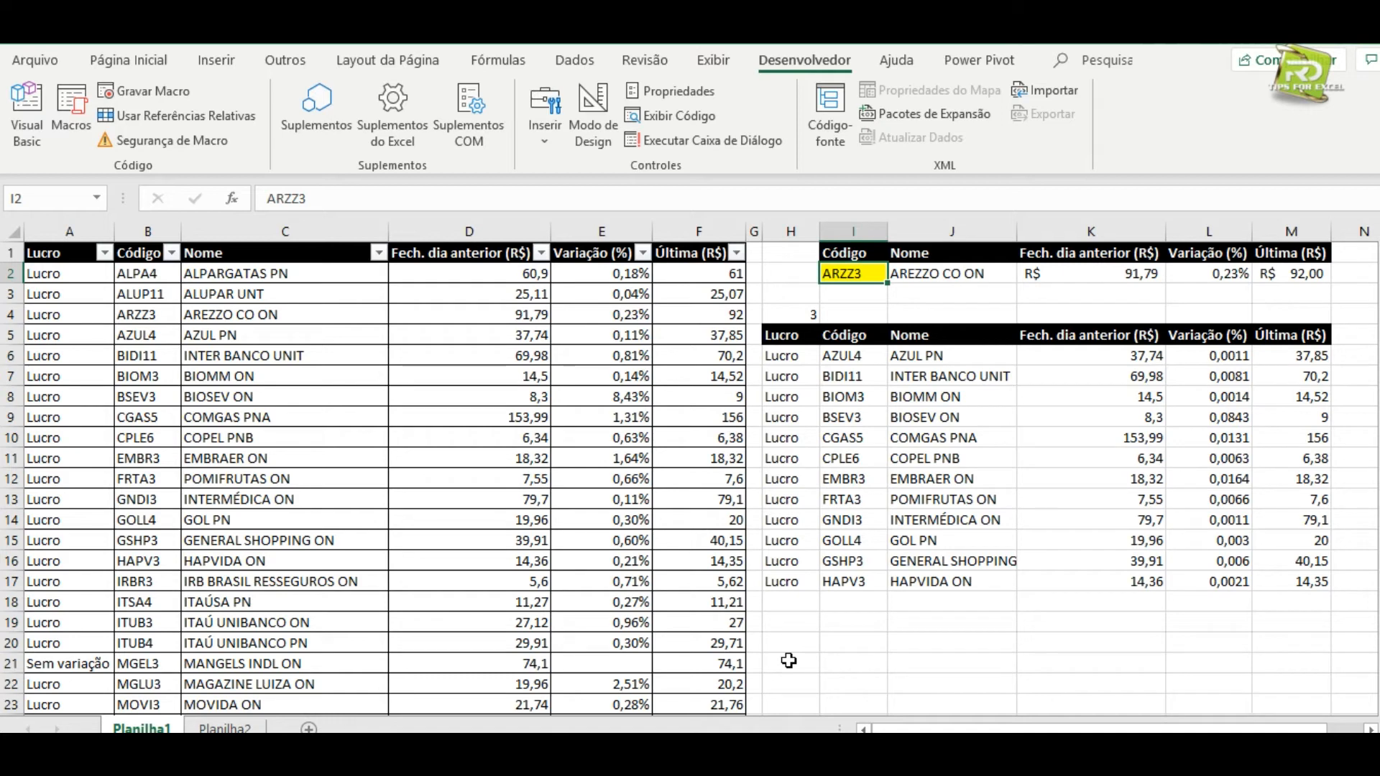
right_click(853, 280)
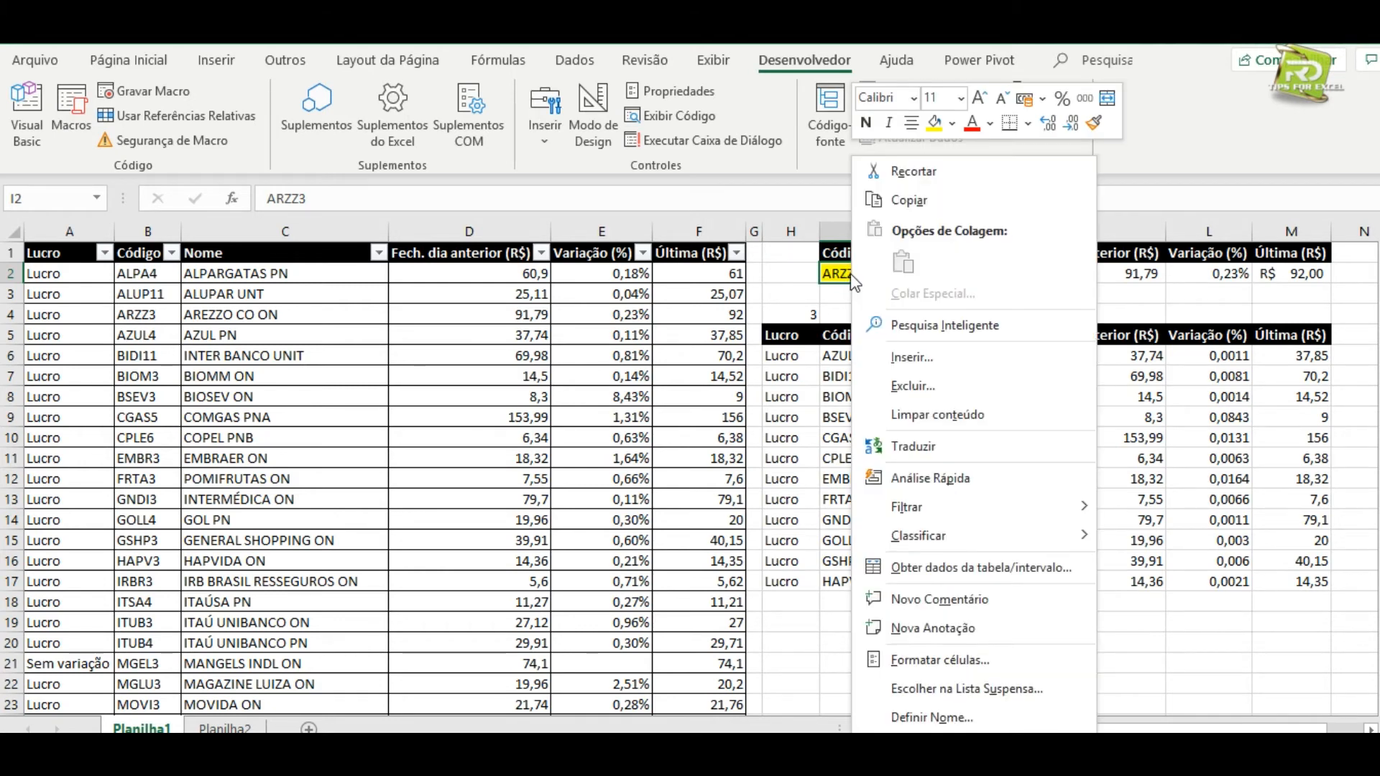
left_click(934, 717)
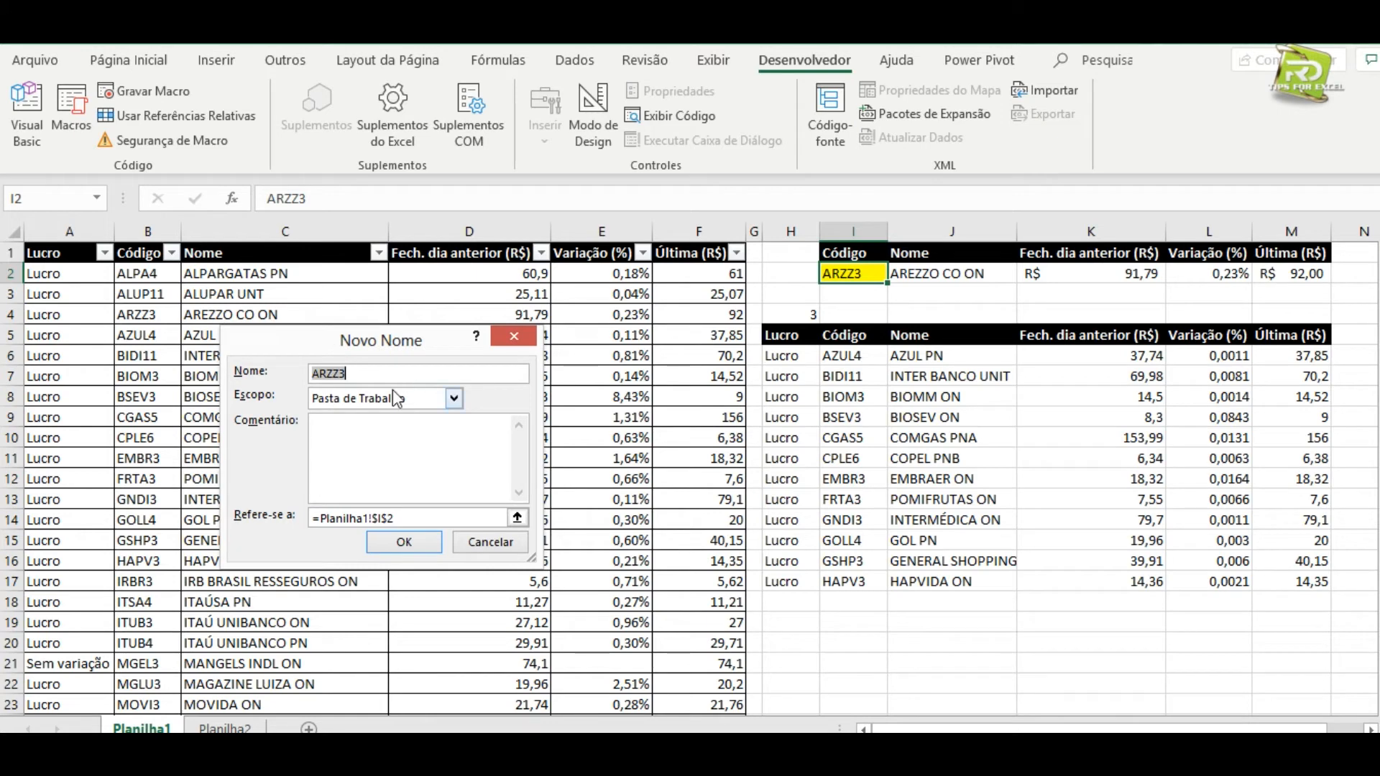
type("CÓDIGO")
left_click(404, 542)
Insert an ActiveX text box on Planilha2 above the first list box, covering about A2:B3.
left_click(228, 727)
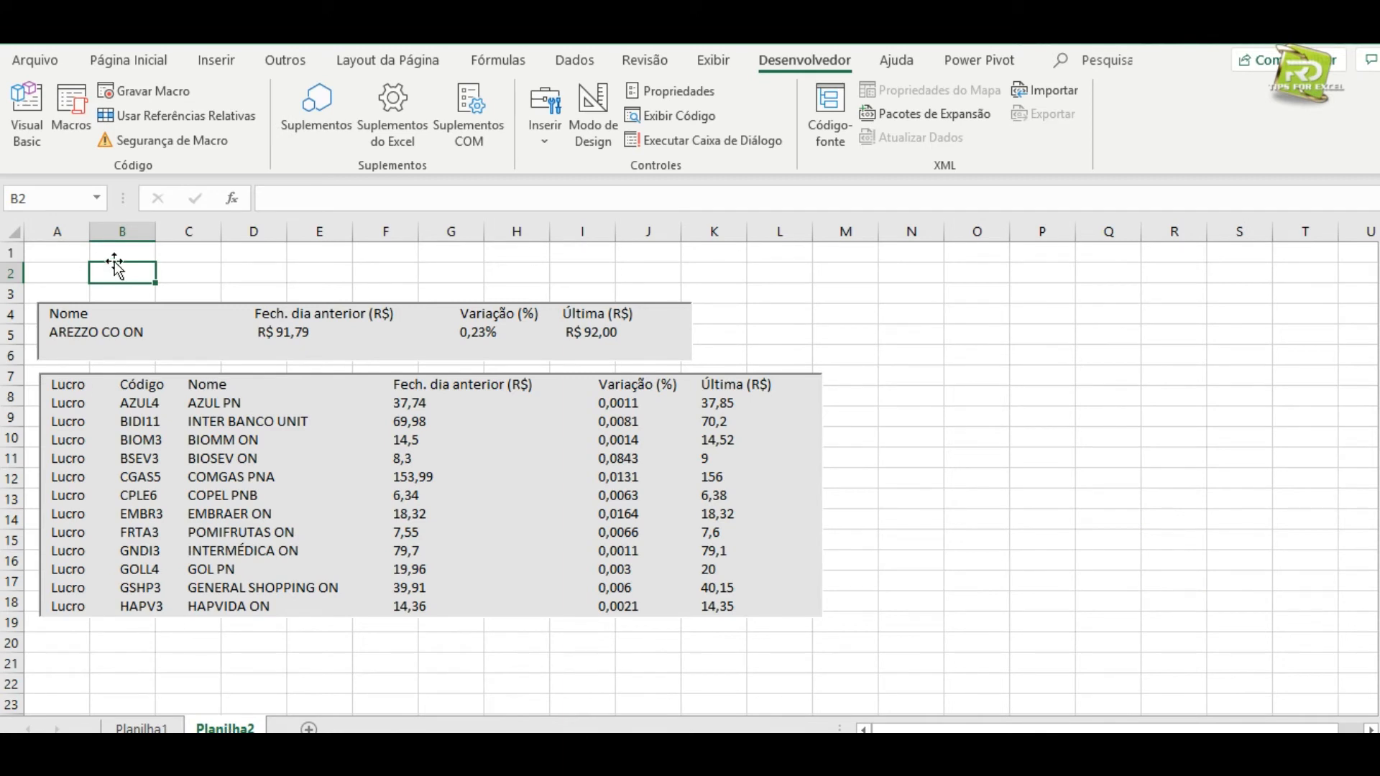
left_click(550, 137)
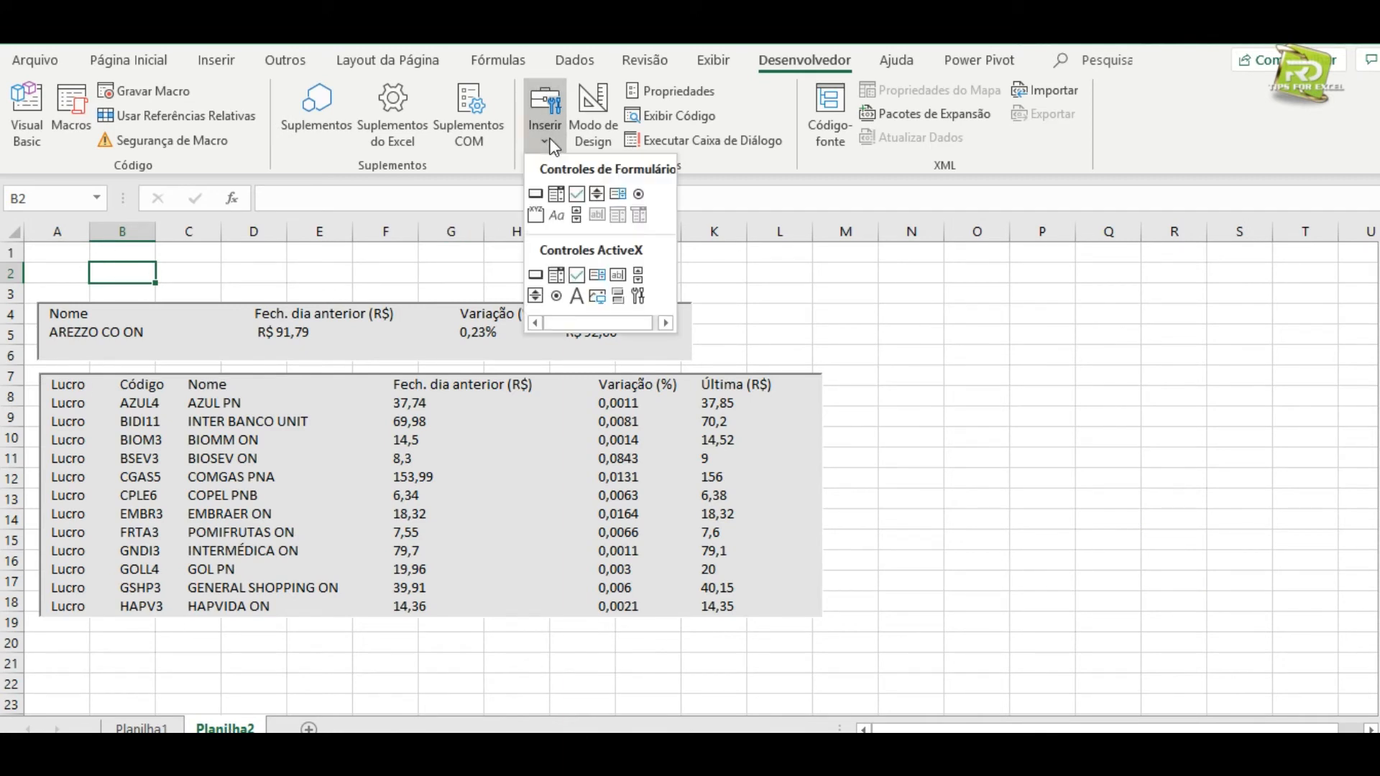
left_click(623, 286)
left_click_drag(47, 265, 158, 293)
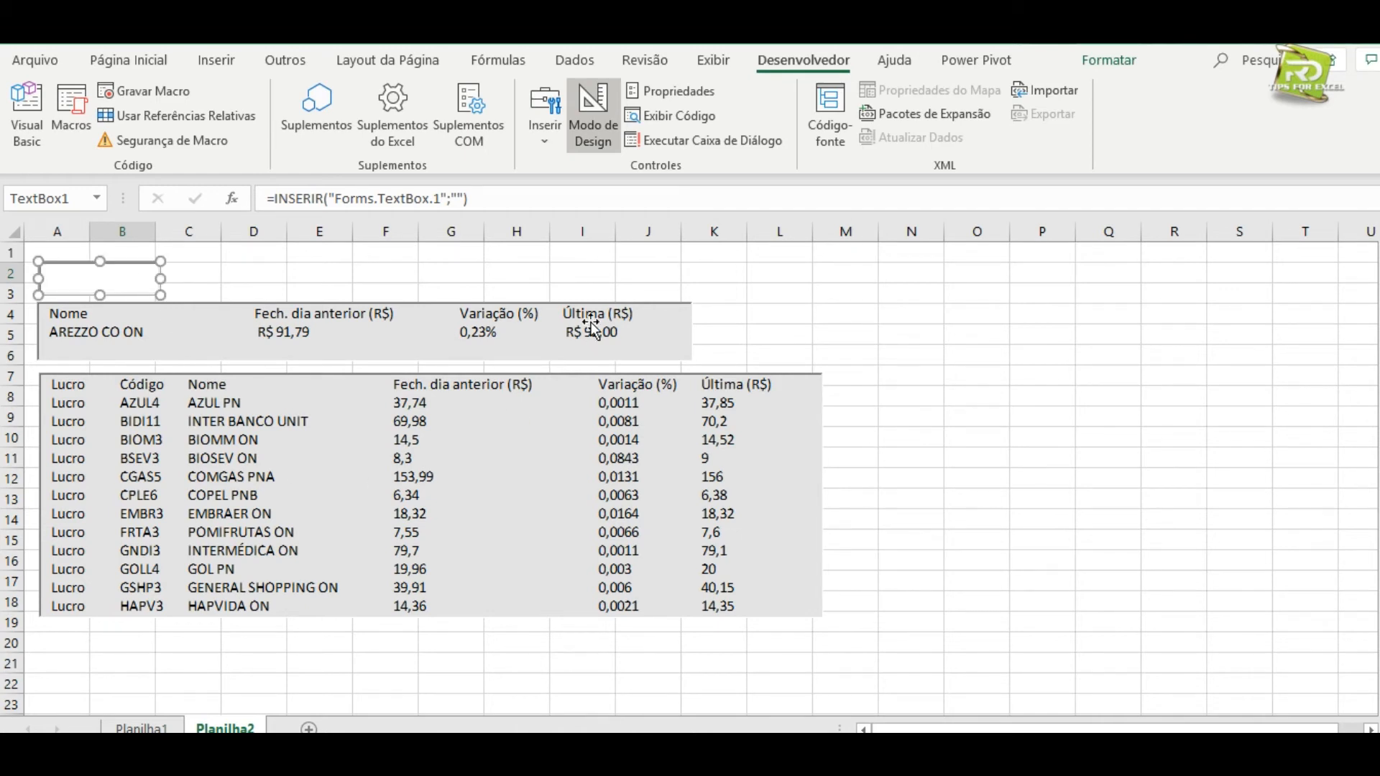
Link the text box above the first list box to the named cell CÓDIGO through its LinkedCell property.
left_click(658, 92)
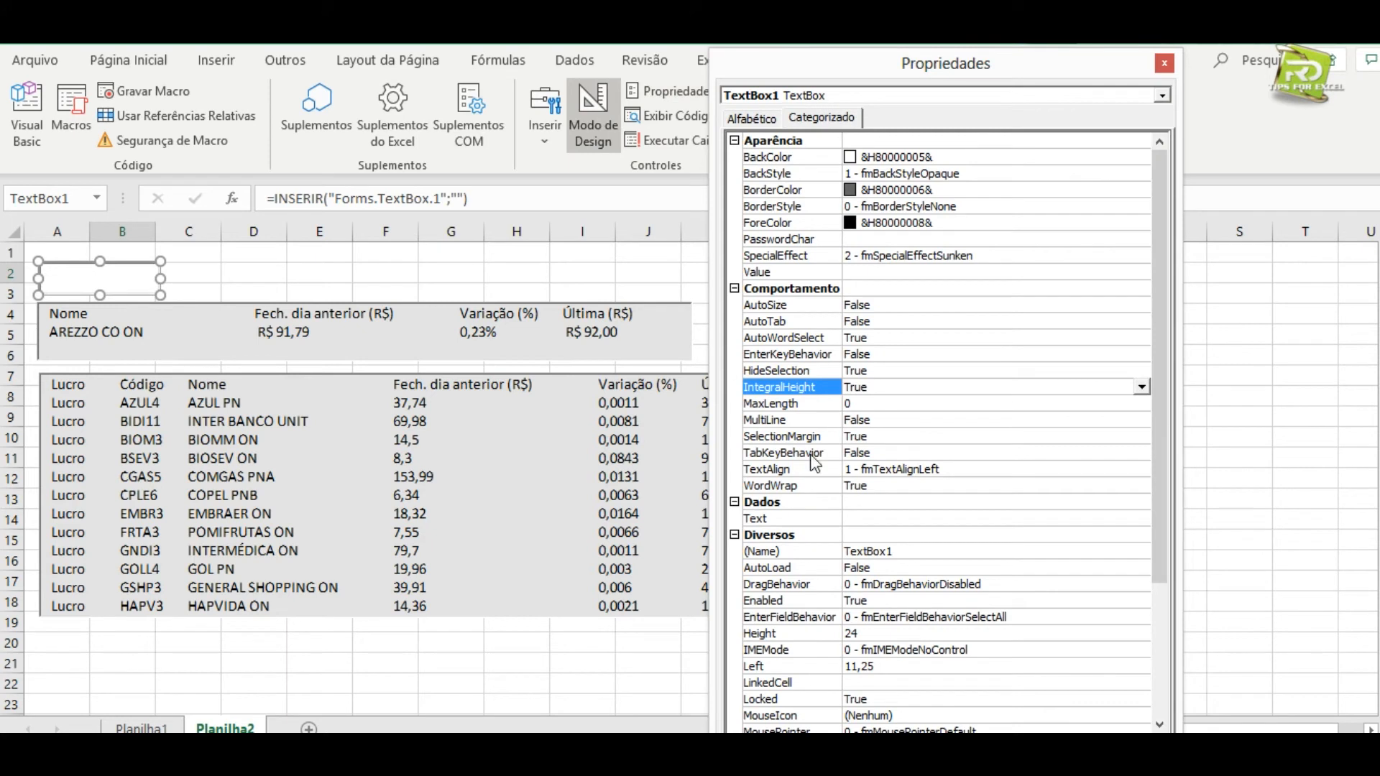
left_click(822, 117)
left_click_drag(1165, 195, 1162, 351)
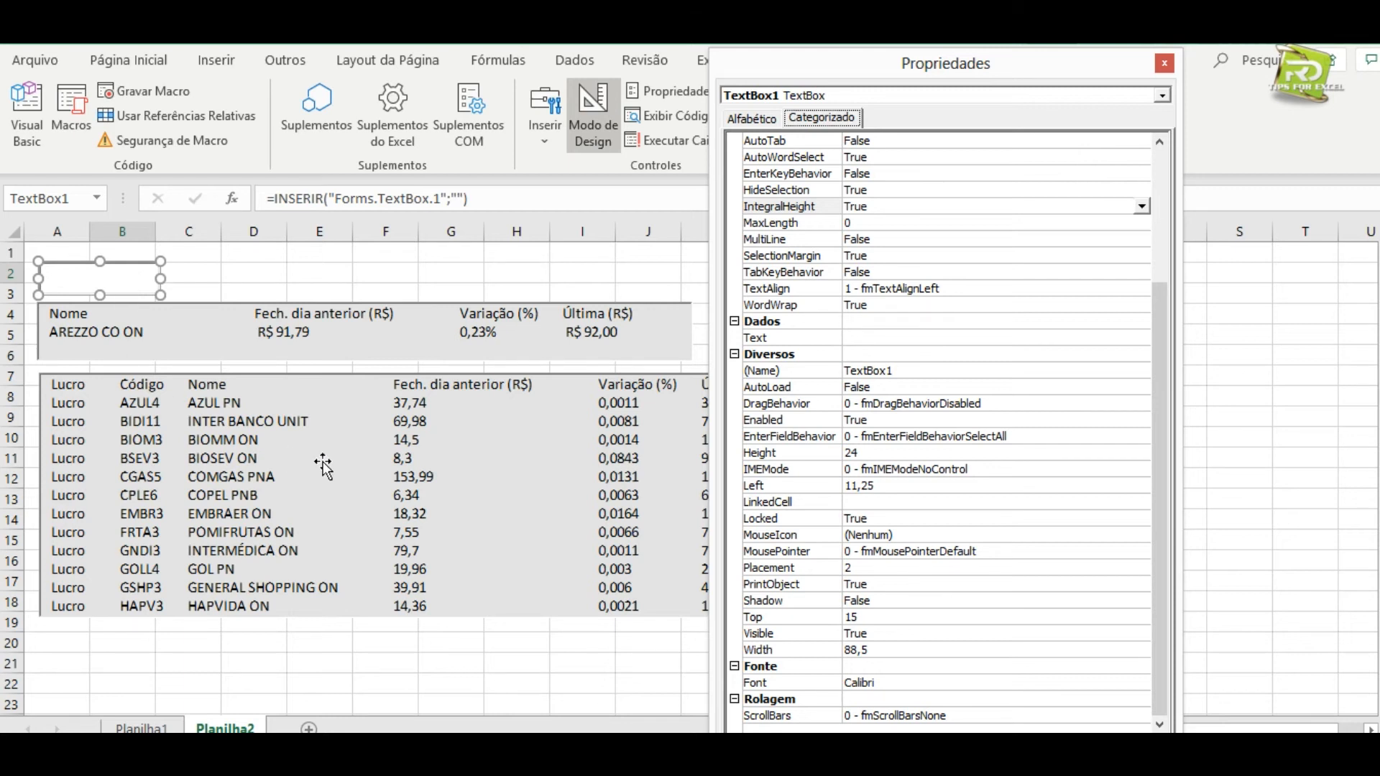
left_click(810, 504)
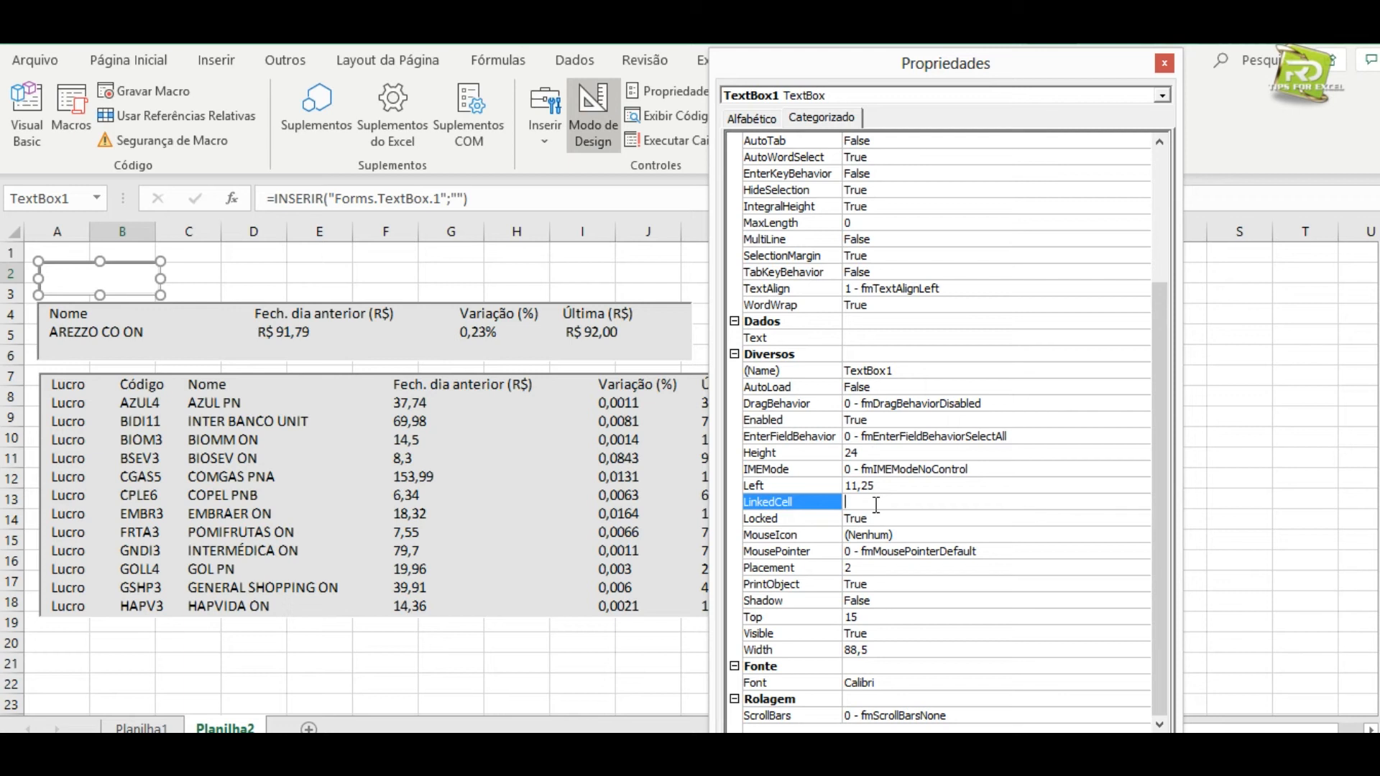
type("CÓDIGO")
left_click(932, 518)
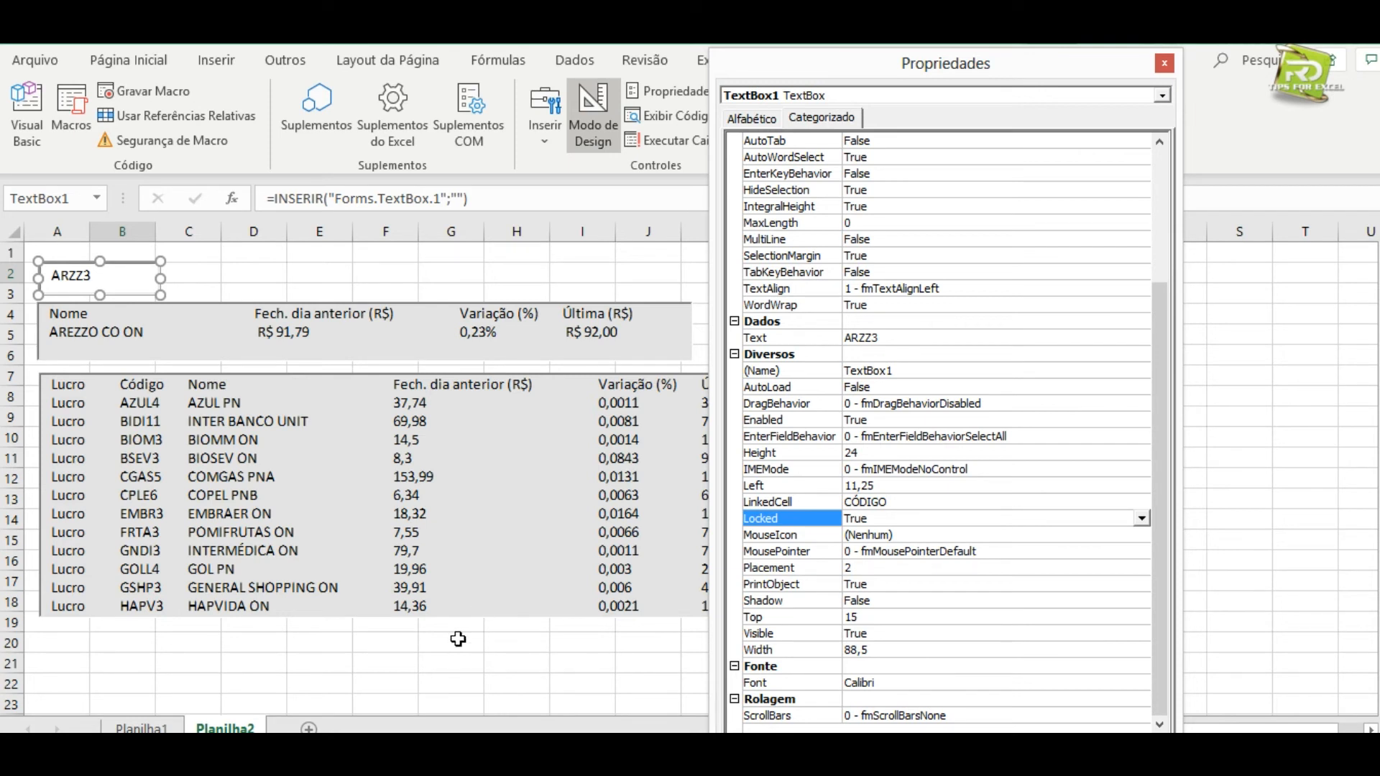
left_click(1164, 63)
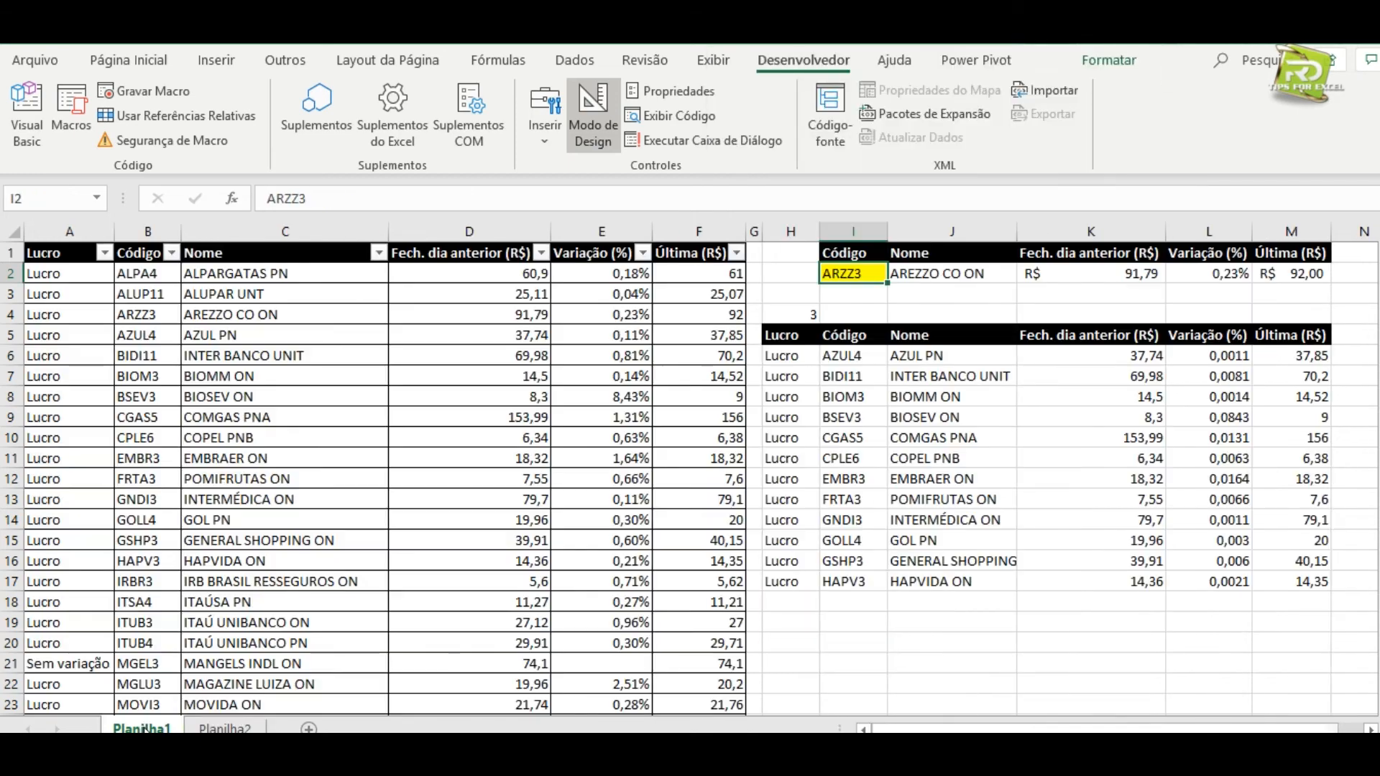
Check the linked search code cell I2 on Planilha1, and leave design mode on Planilha2.
left_click(143, 726)
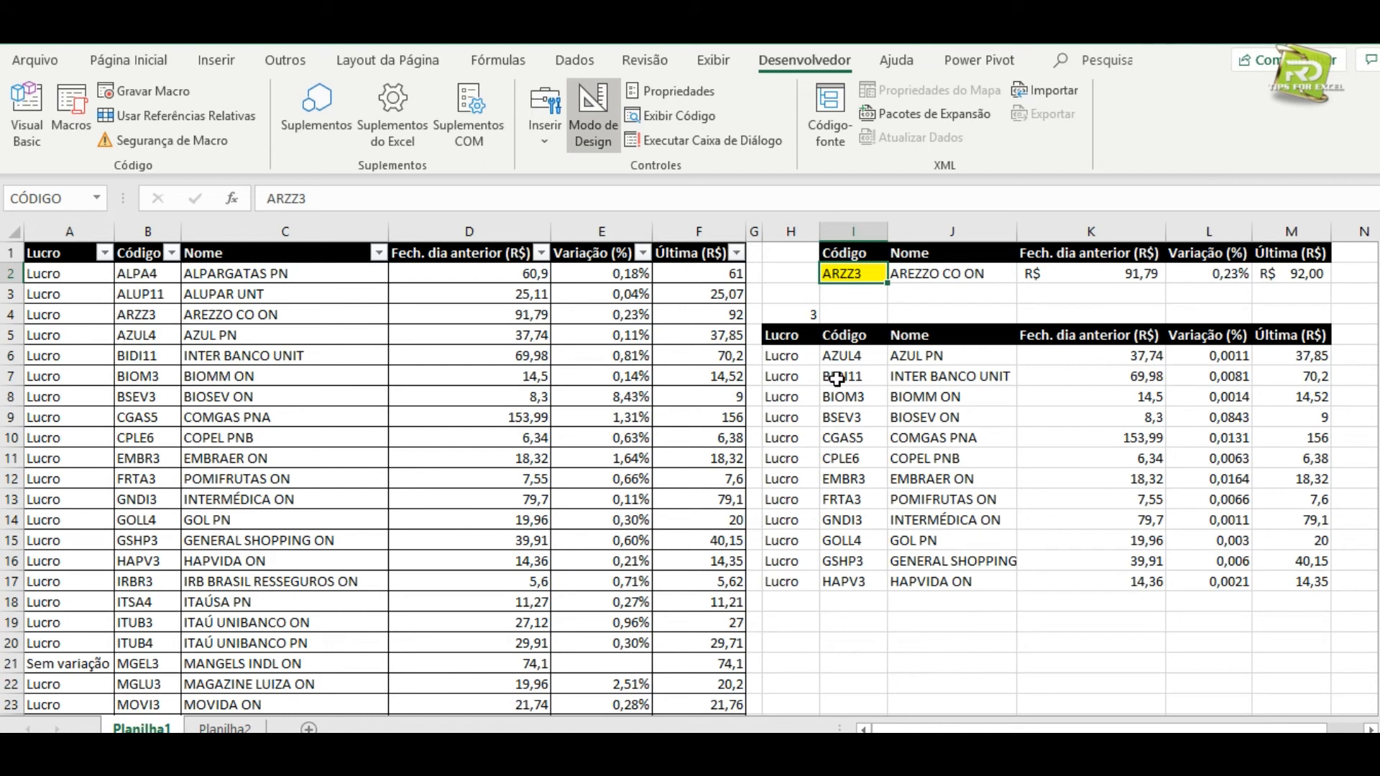
left_click(862, 274)
left_click(225, 727)
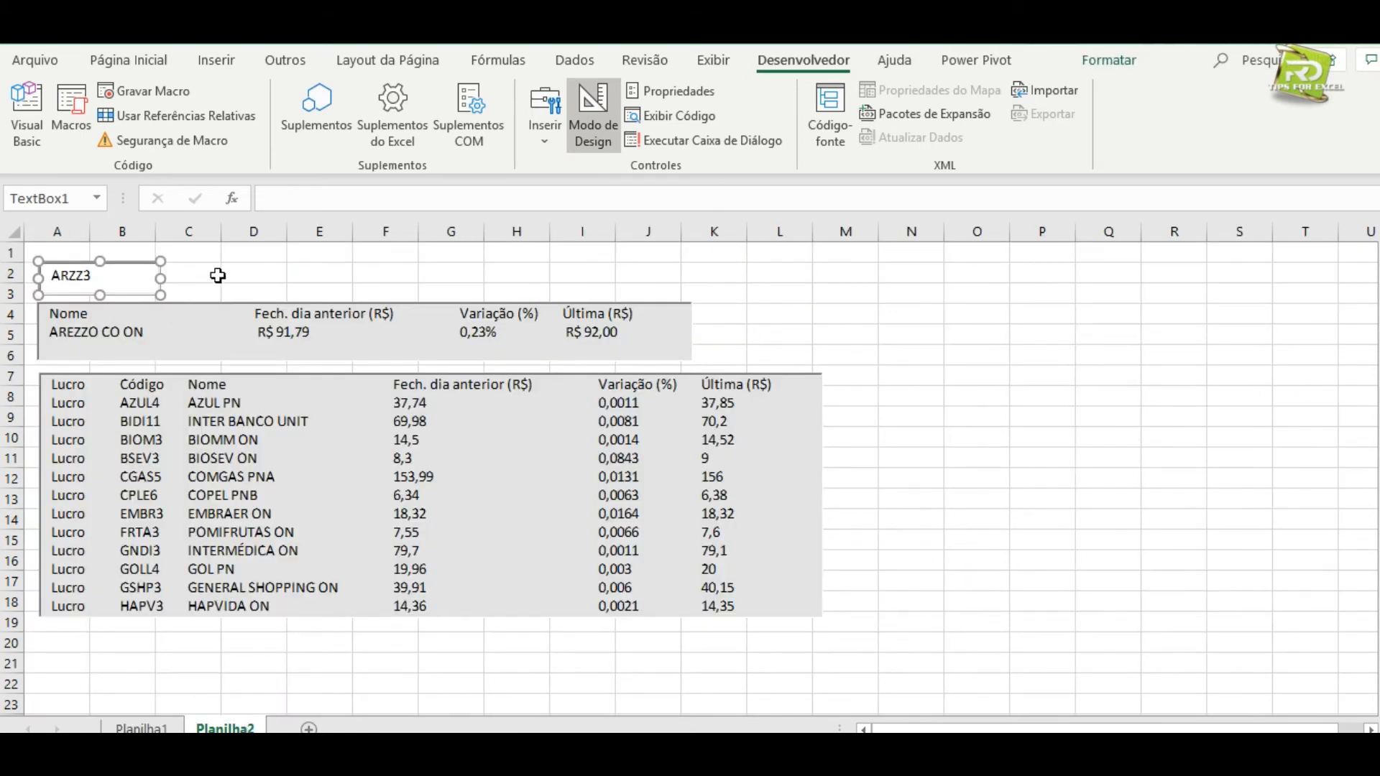
left_click(590, 126)
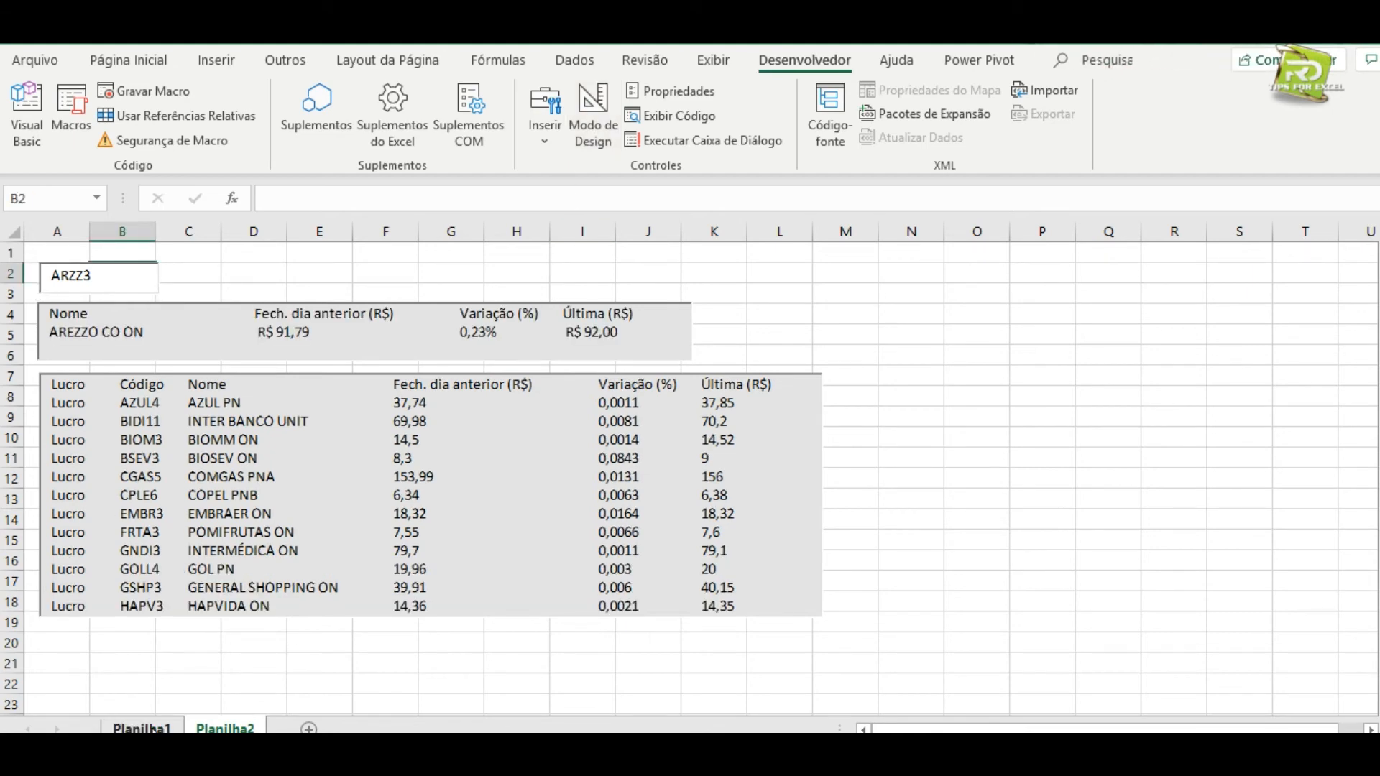
Copy the stock codes B7:B11 from Planilha1 into O2:O6 on Planilha2.
left_click(142, 728)
left_click_drag(150, 378, 146, 461)
key("ctrl+c")
left_click(225, 728)
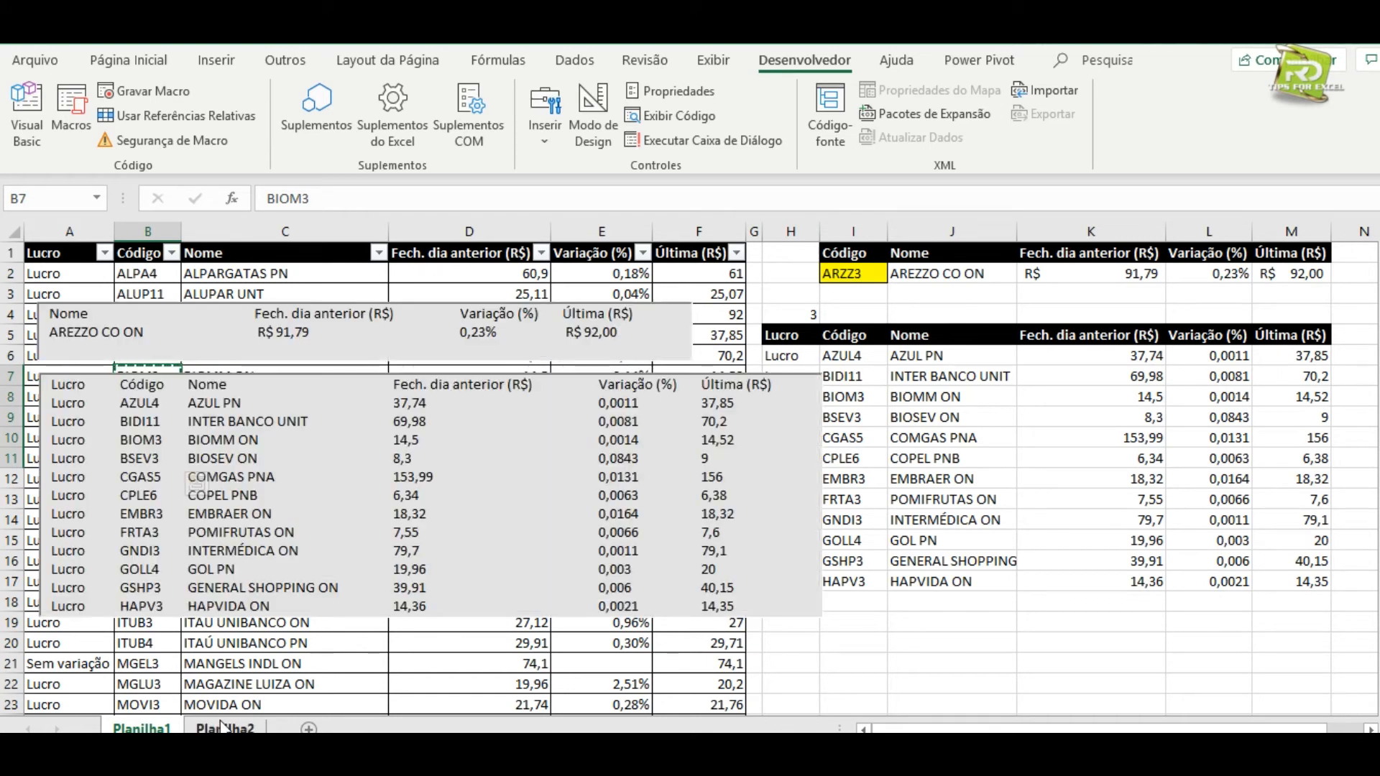
left_click(967, 274)
key("ctrl+v")
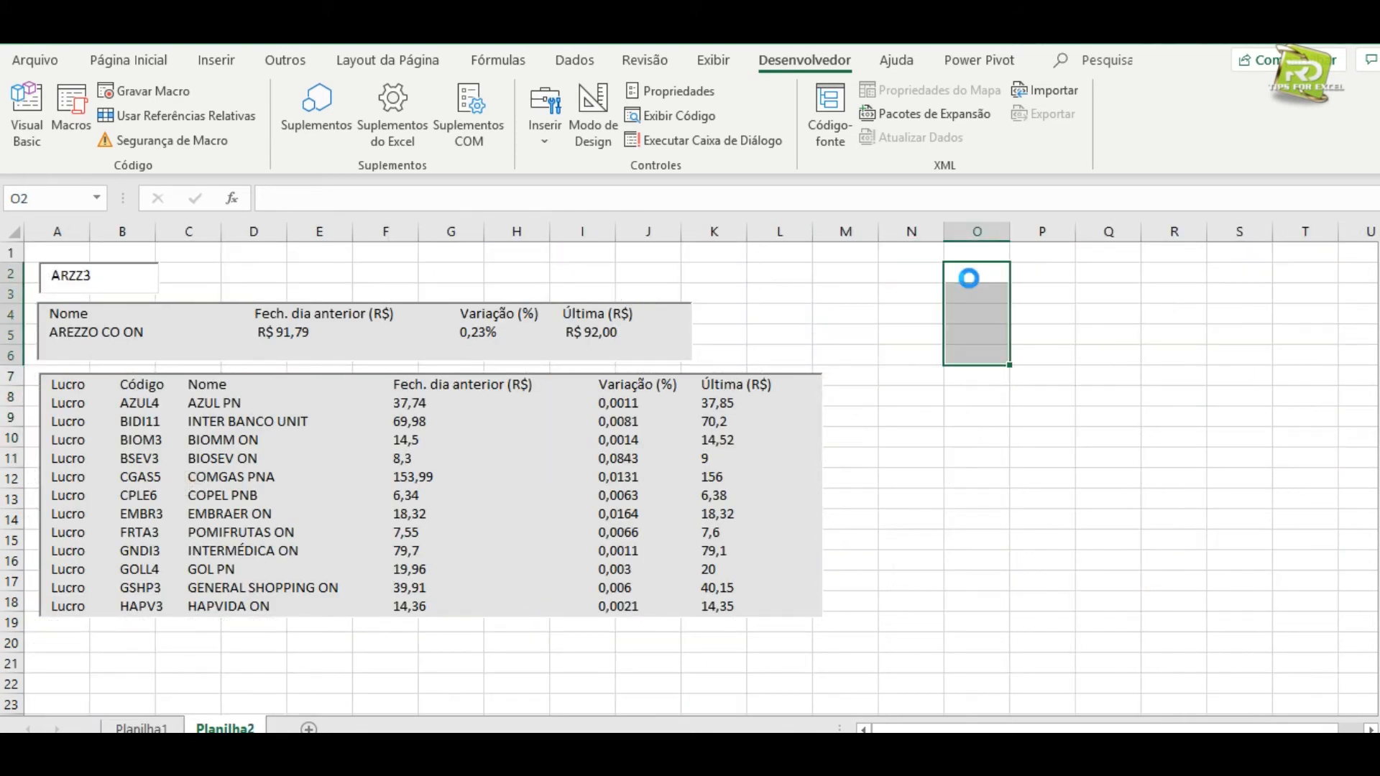
left_click(1020, 477)
Search for BIOM3 by copying the code from O2 into the text box.
left_click(991, 271)
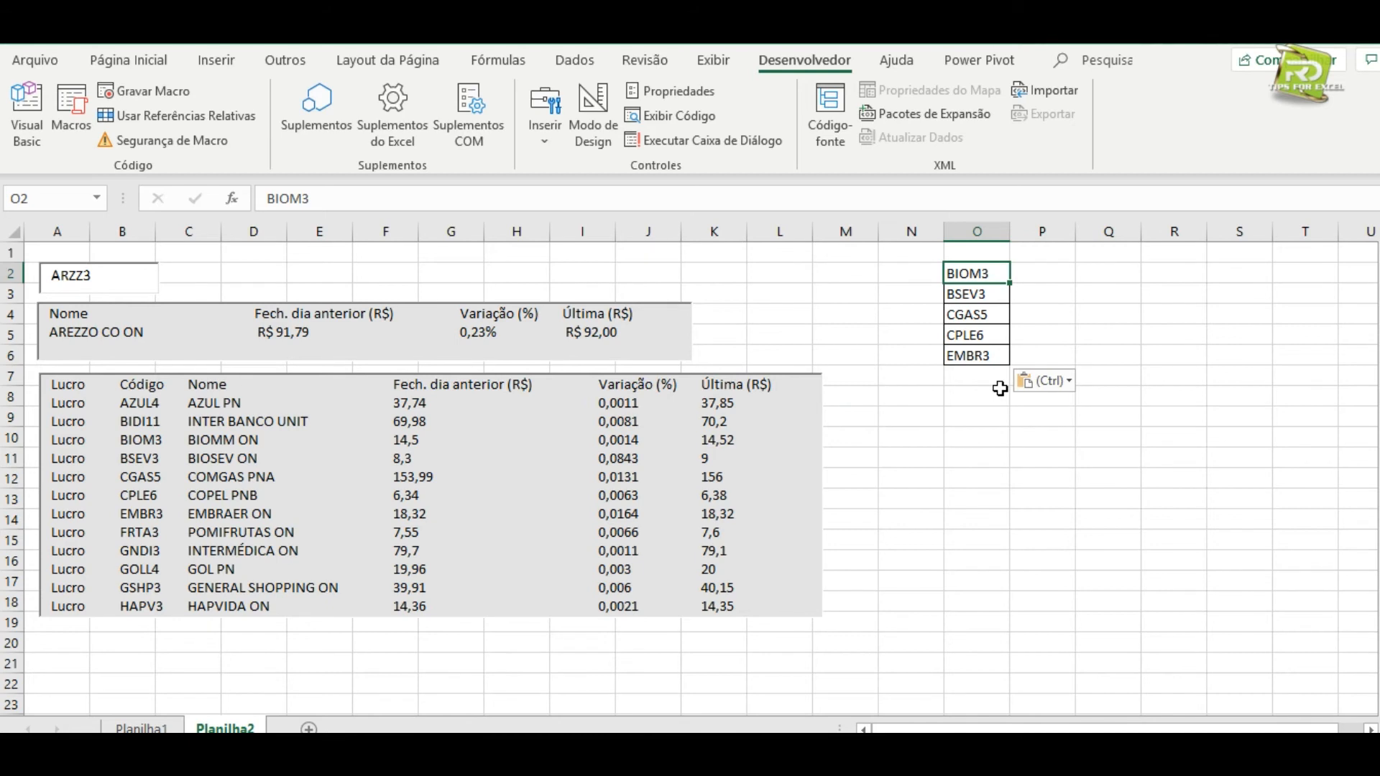
key("ctrl+c")
double_click(84, 280)
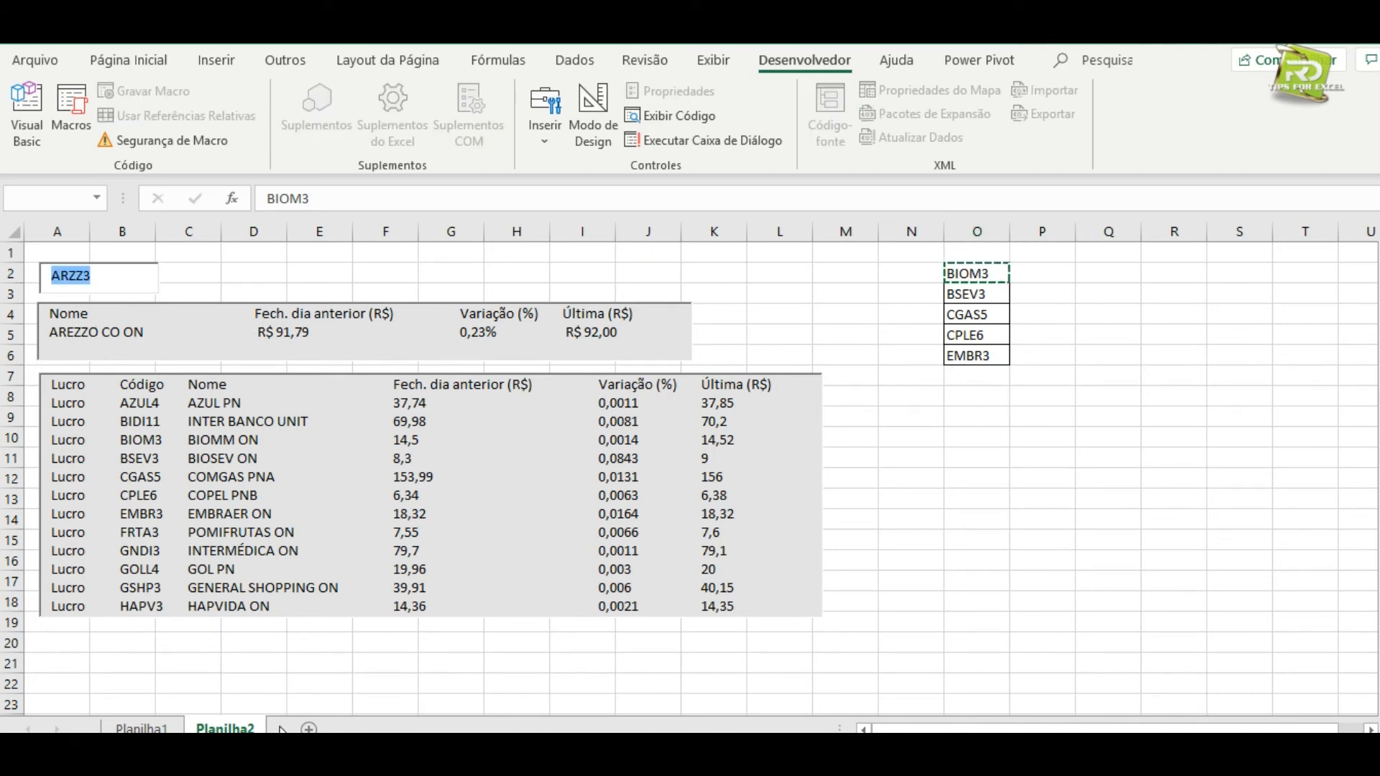
key("ctrl+v")
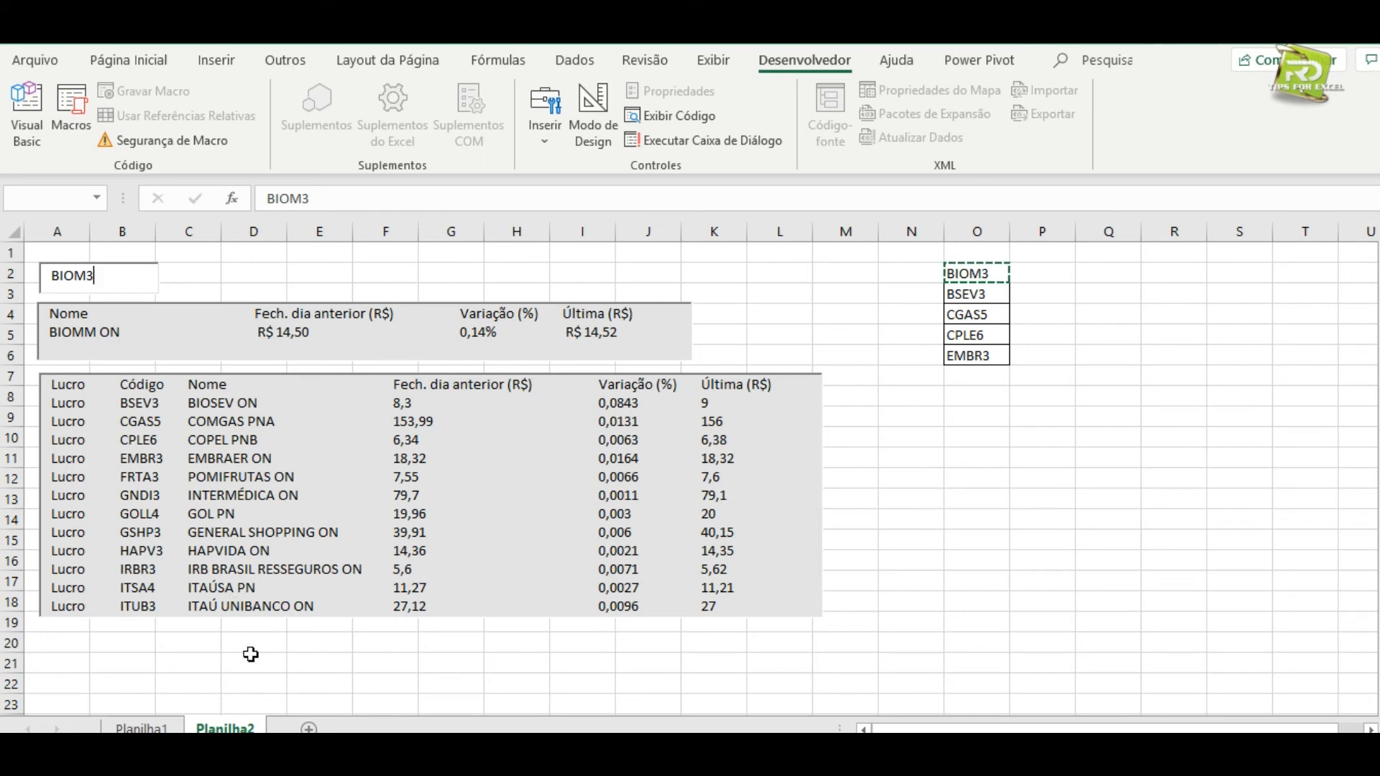
Search for BSEV3 by copying the code from O3 into the text box, and compare the results with Planilha1.
left_click(970, 292)
key("ctrl+c")
left_click_drag(134, 286, 51, 284)
key("ctrl+v")
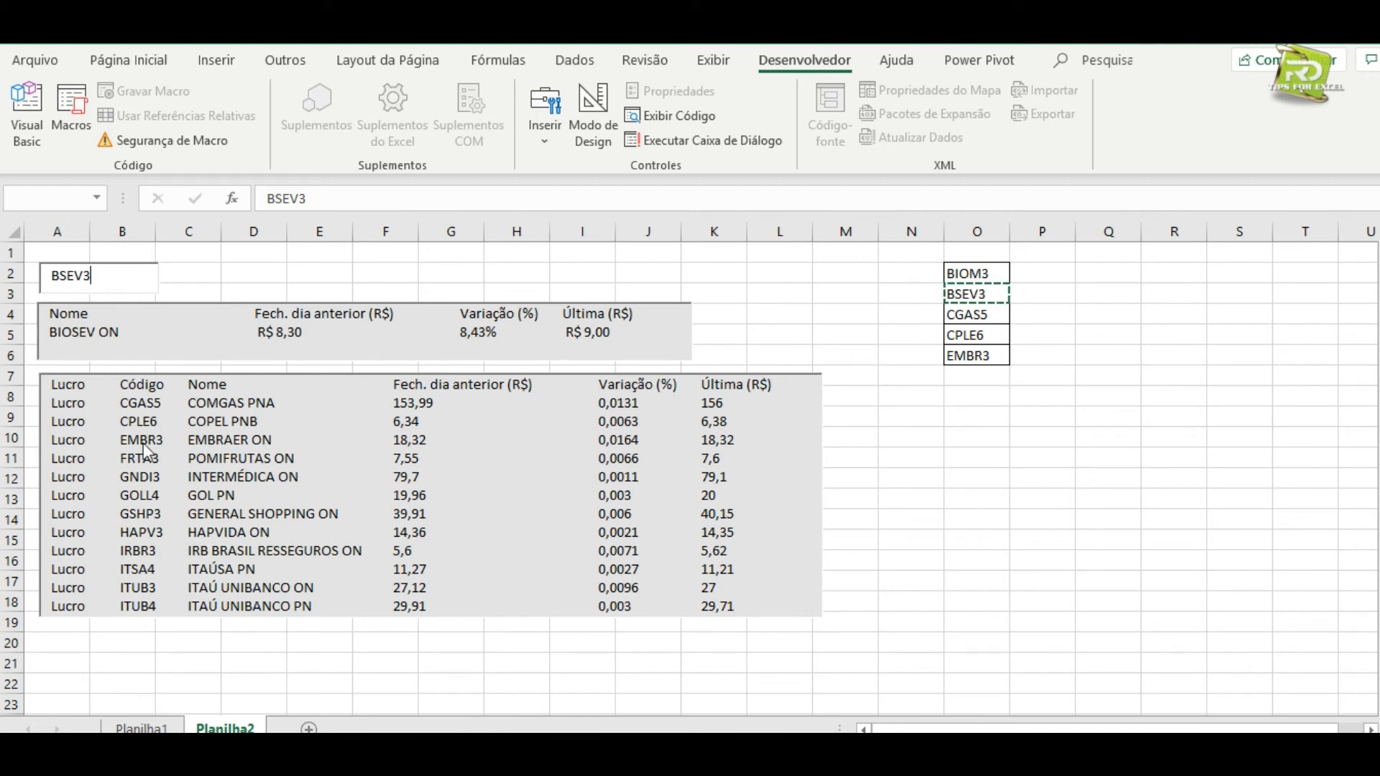
left_click(235, 279)
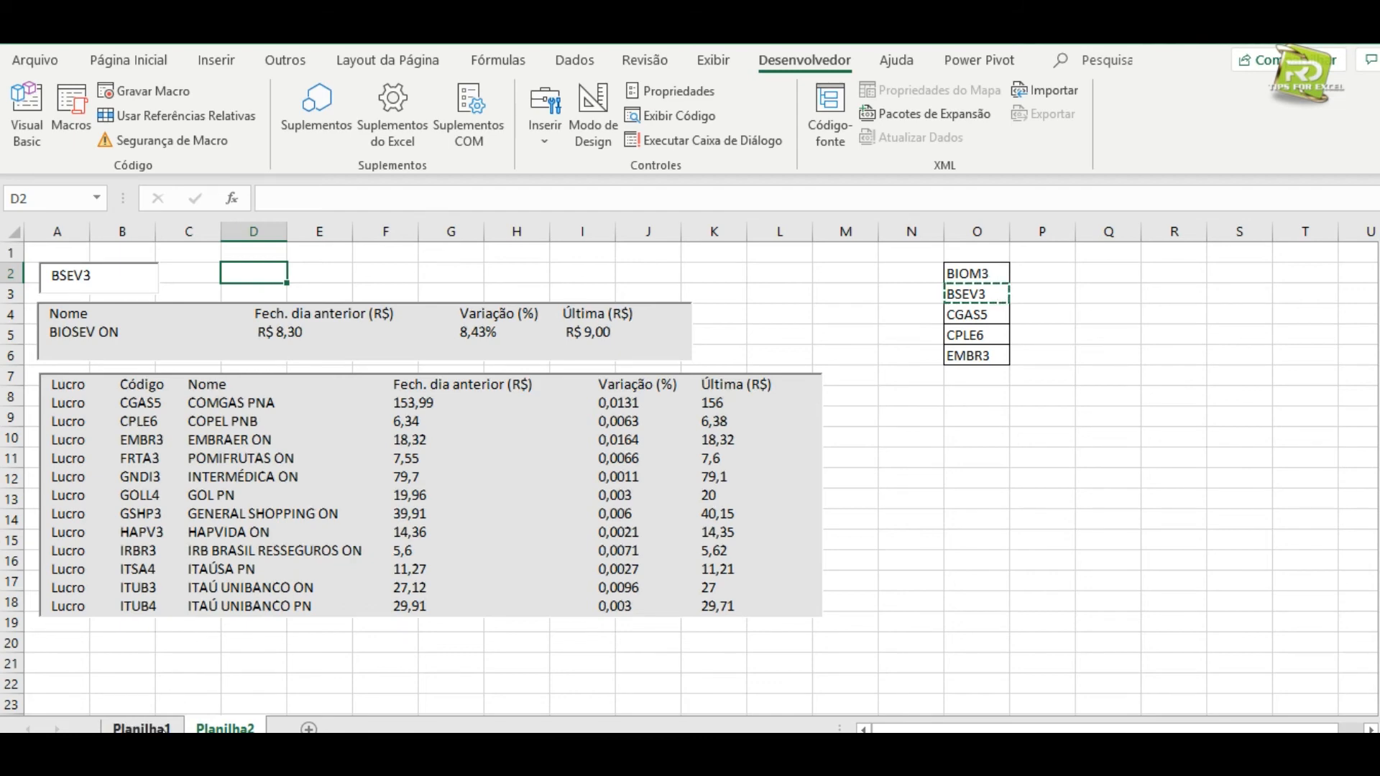
left_click(141, 728)
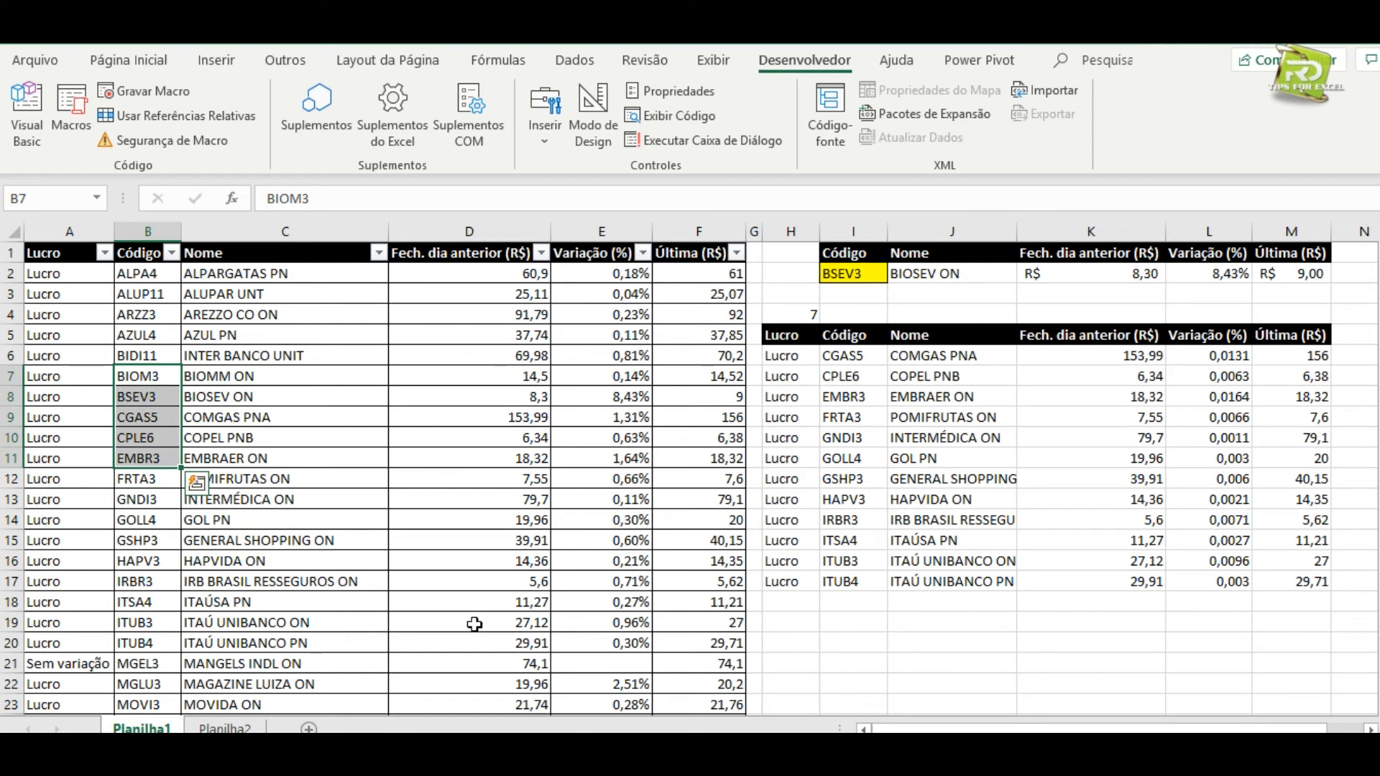
left_click(225, 728)
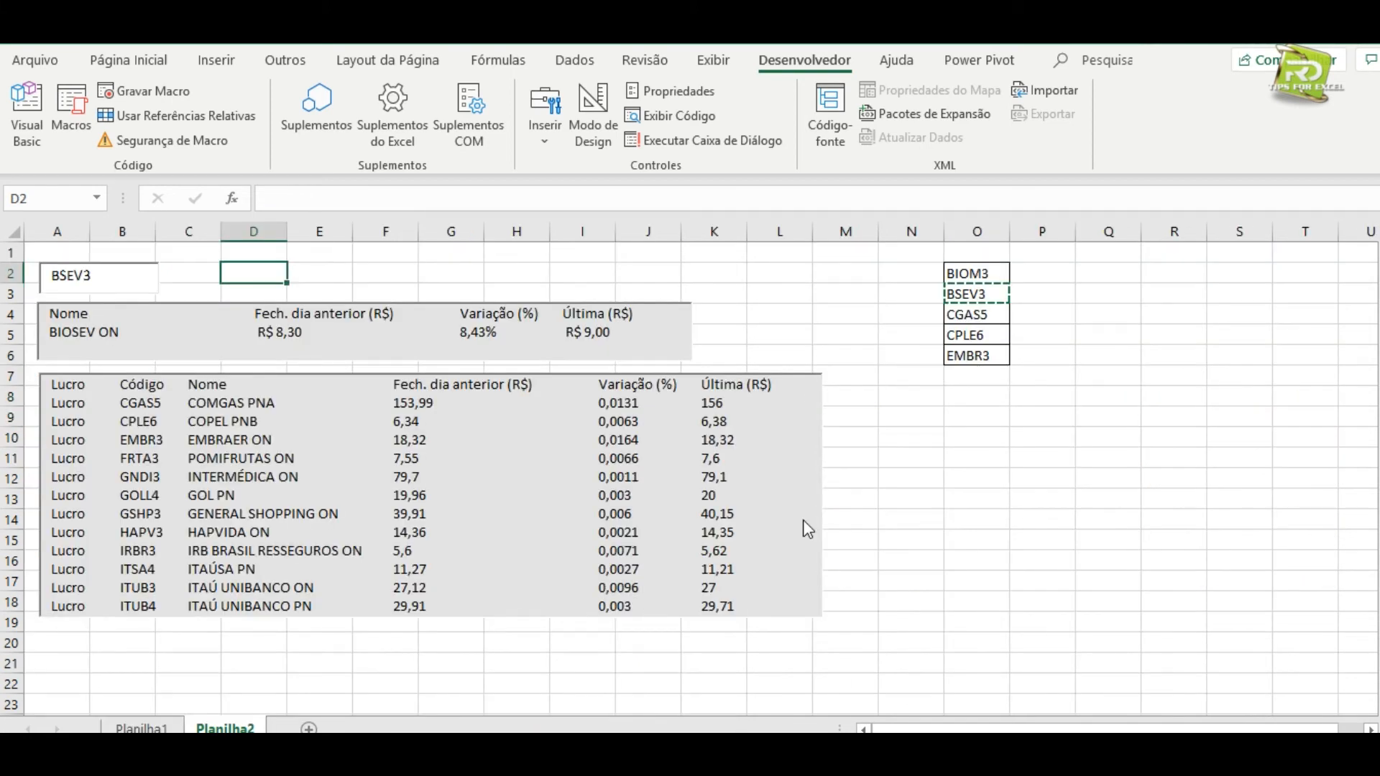
Delete column O with the copied stock codes from Planilha2.
left_click(974, 231)
right_click(971, 227)
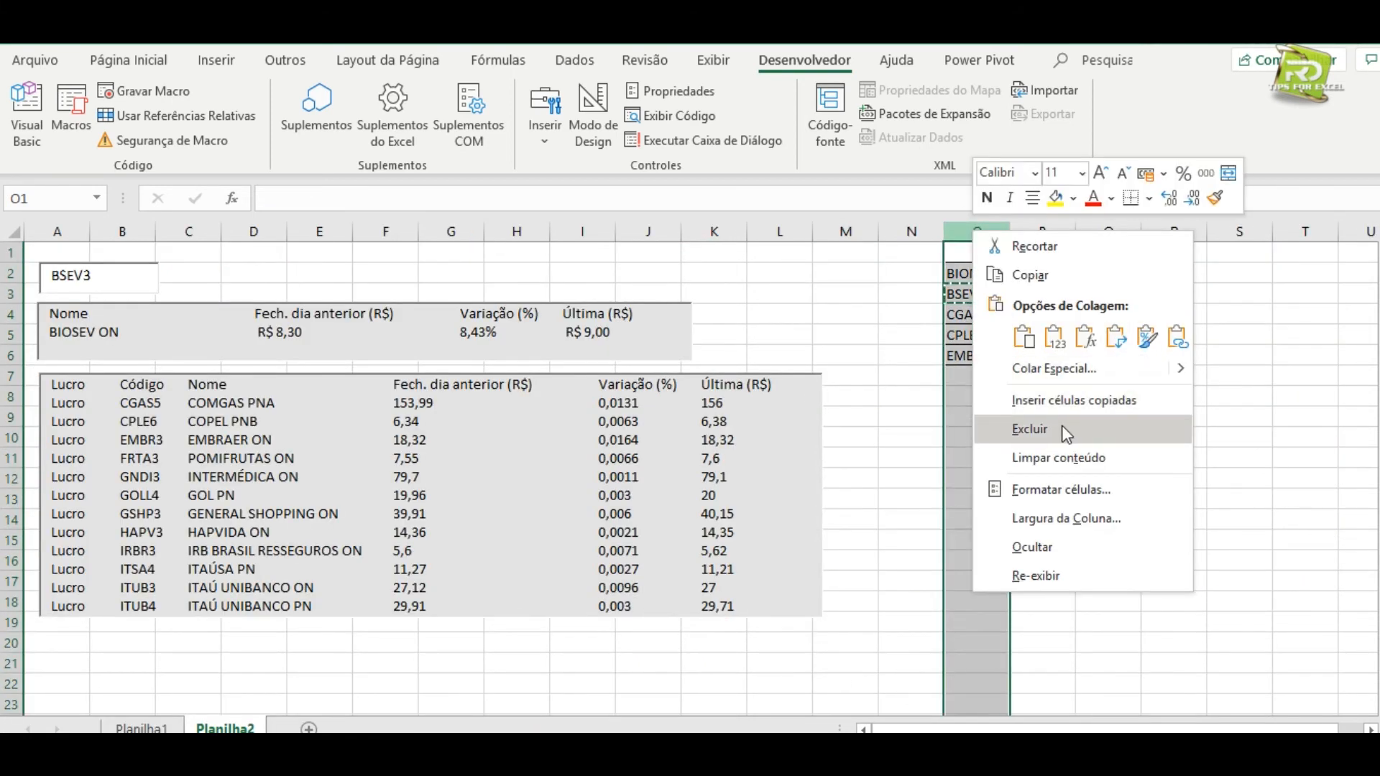
left_click(1020, 431)
left_click(970, 519)
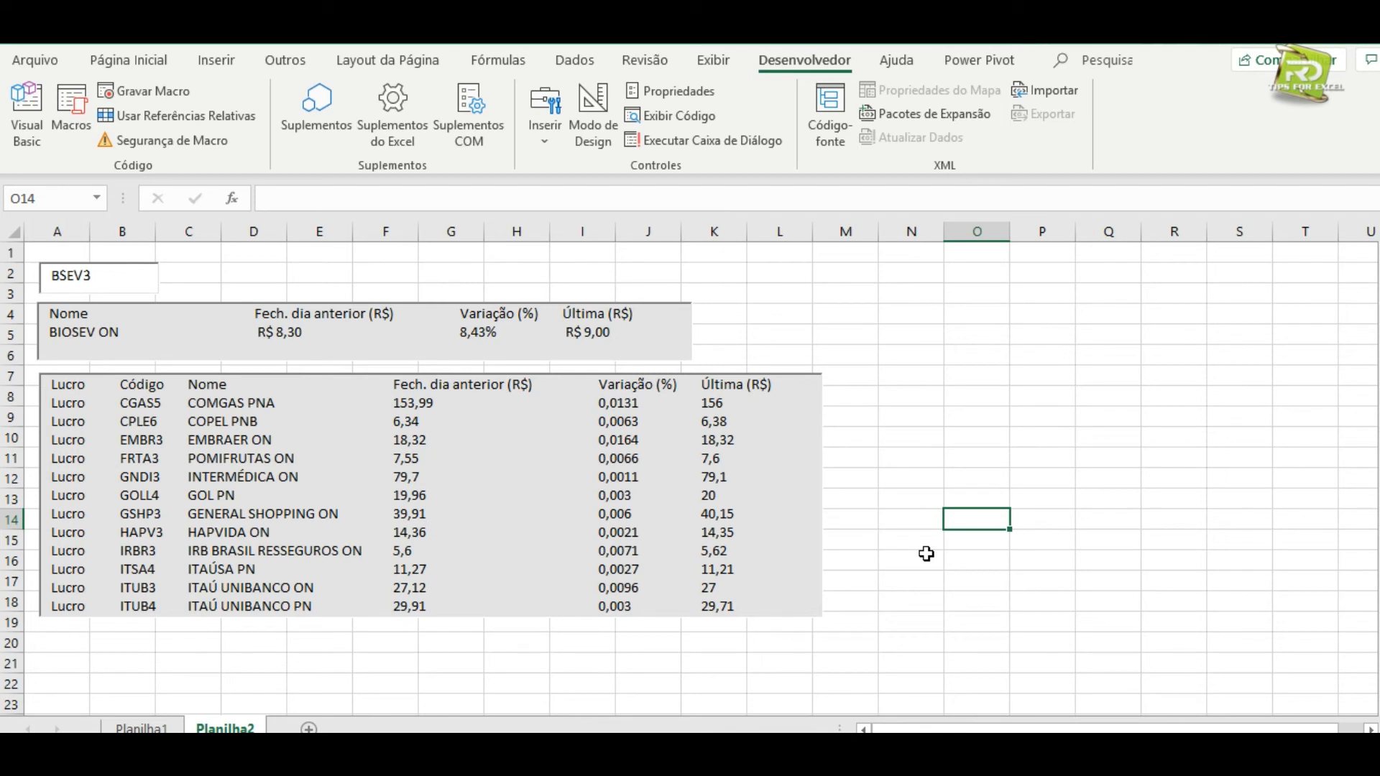
Test the text box with the code 123, and clear its contents.
left_click_drag(124, 276, 13, 275)
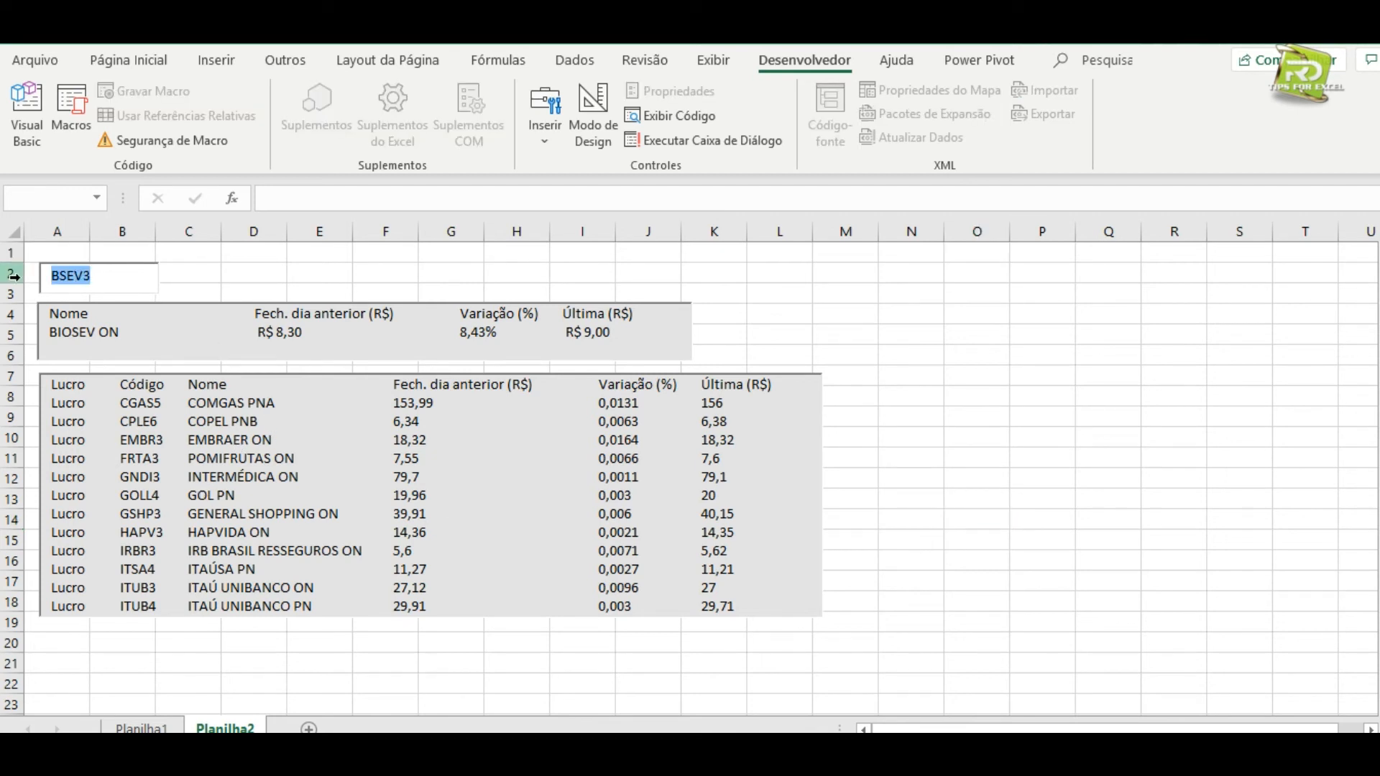
type("123")
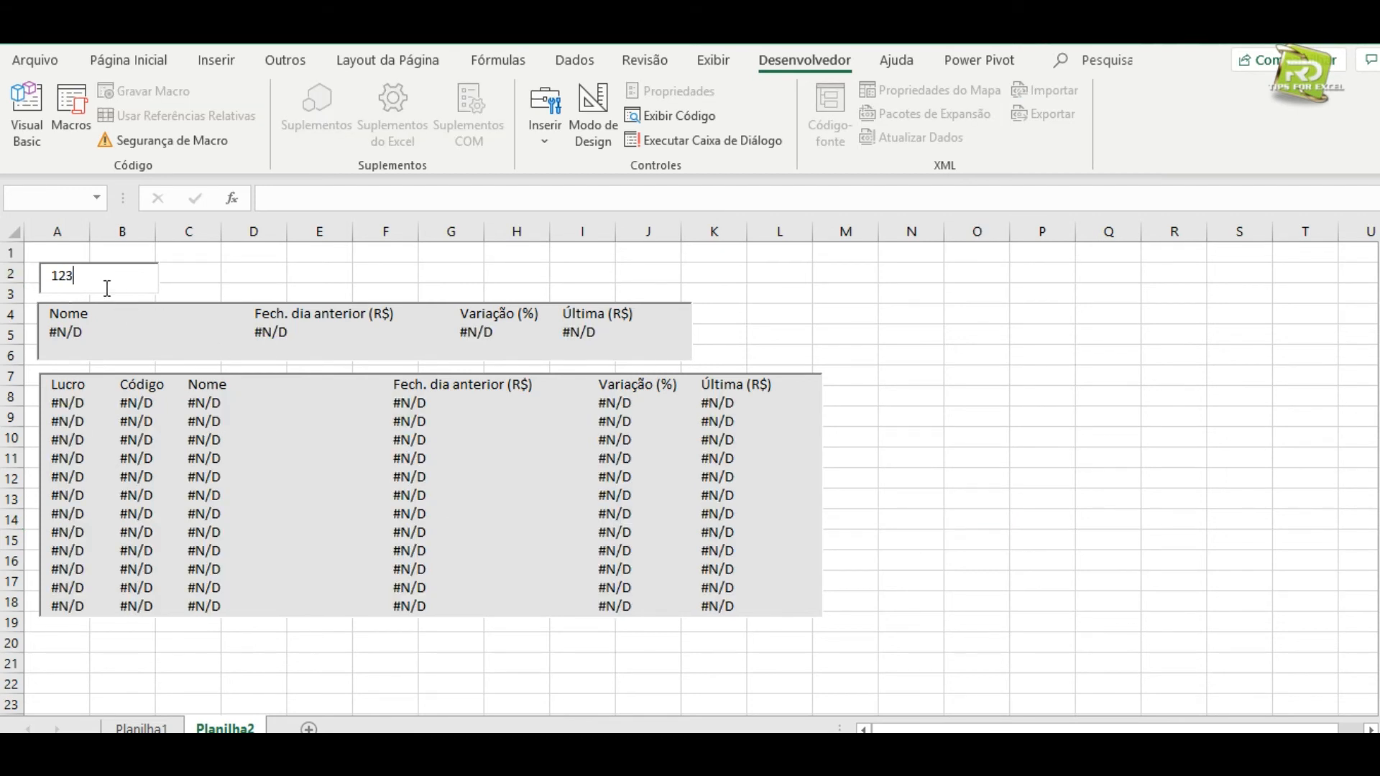
left_click_drag(124, 276, 2, 267)
key("BackSpace")
left_click(216, 281)
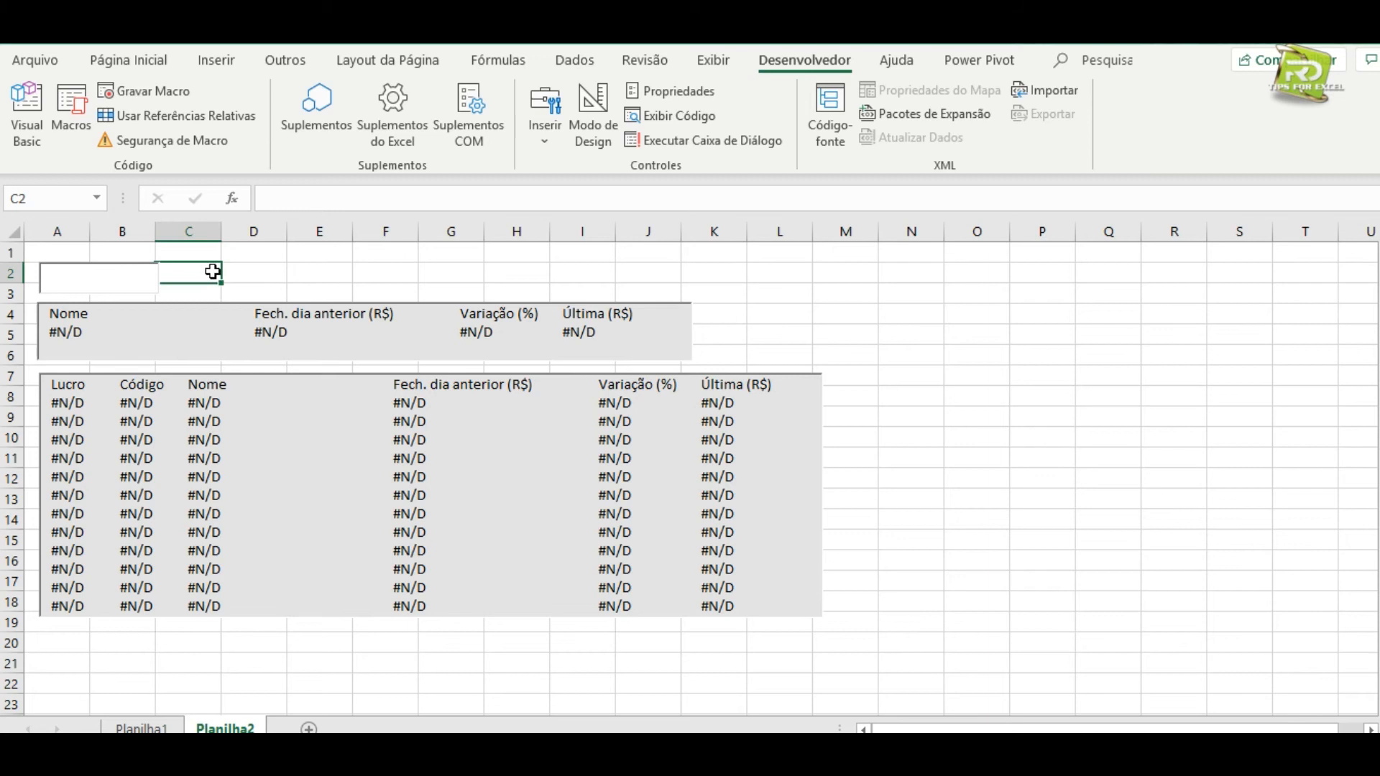
left_click(278, 279)
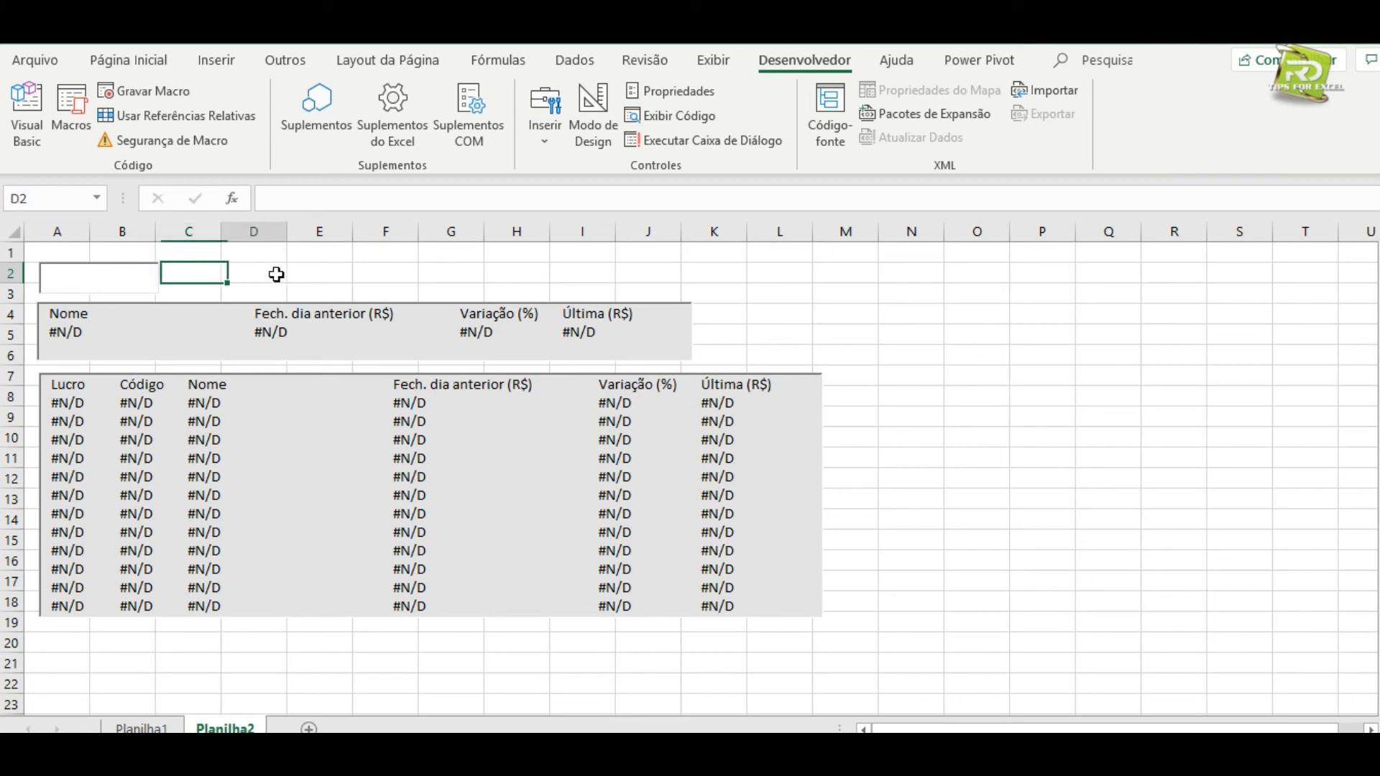
Insert an ActiveX combo box on Planilha2 beside the text box, covering about C2:E3.
left_click(540, 157)
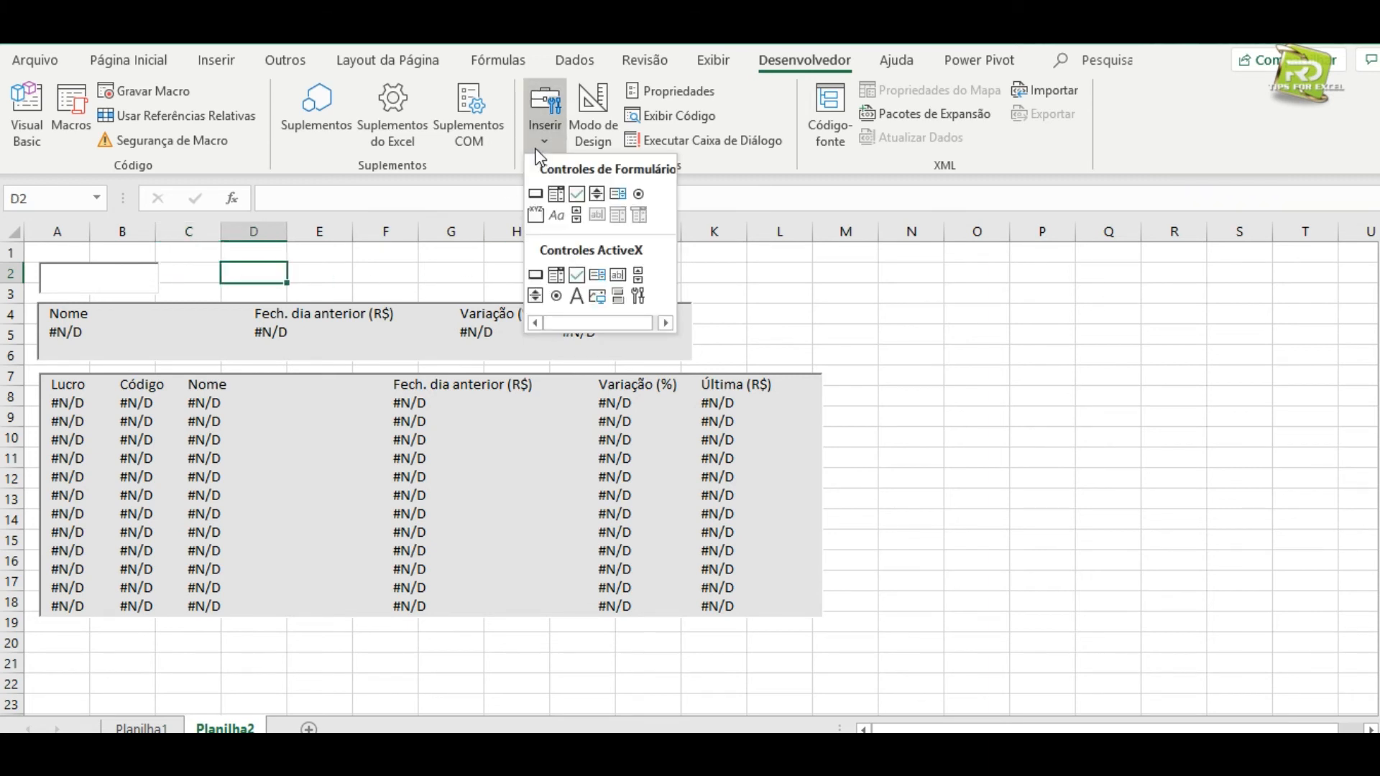
left_click(557, 277)
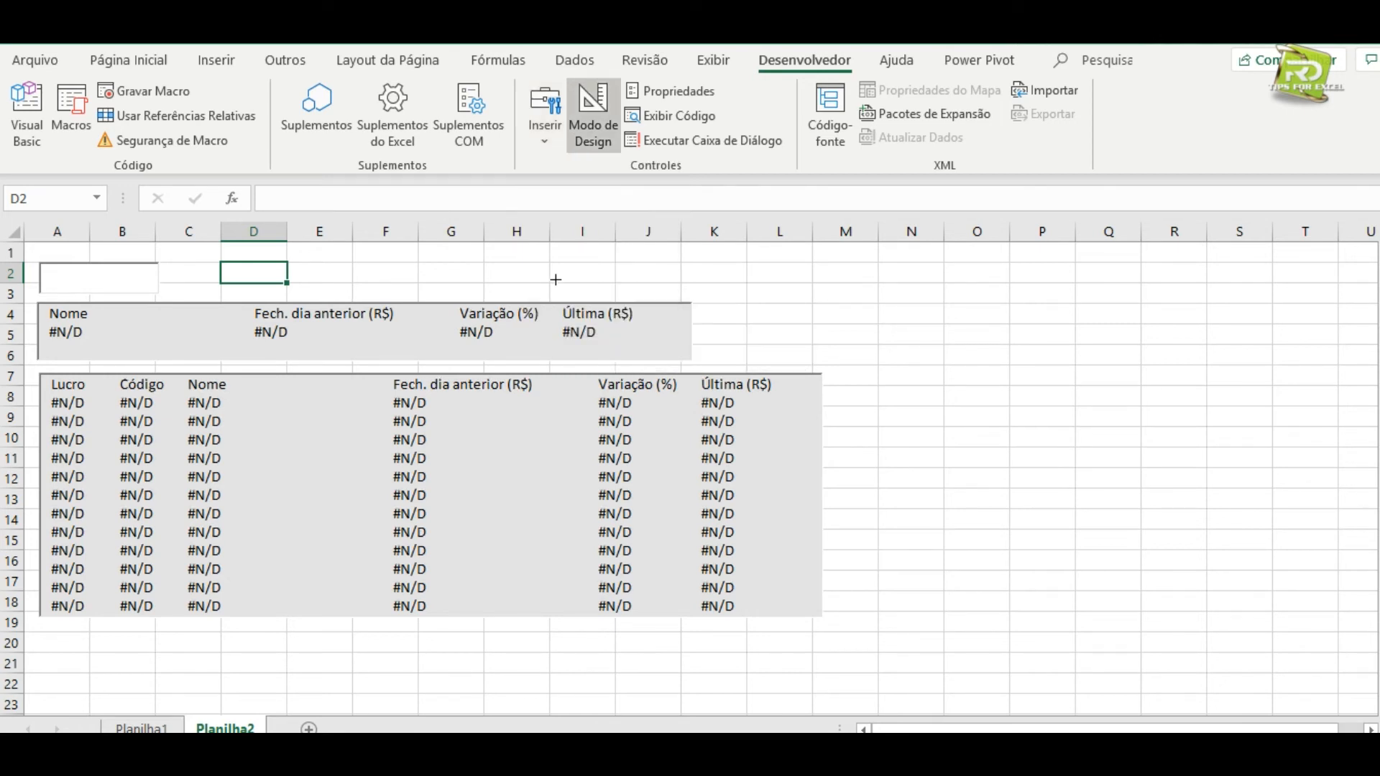
left_click_drag(196, 265, 246, 290)
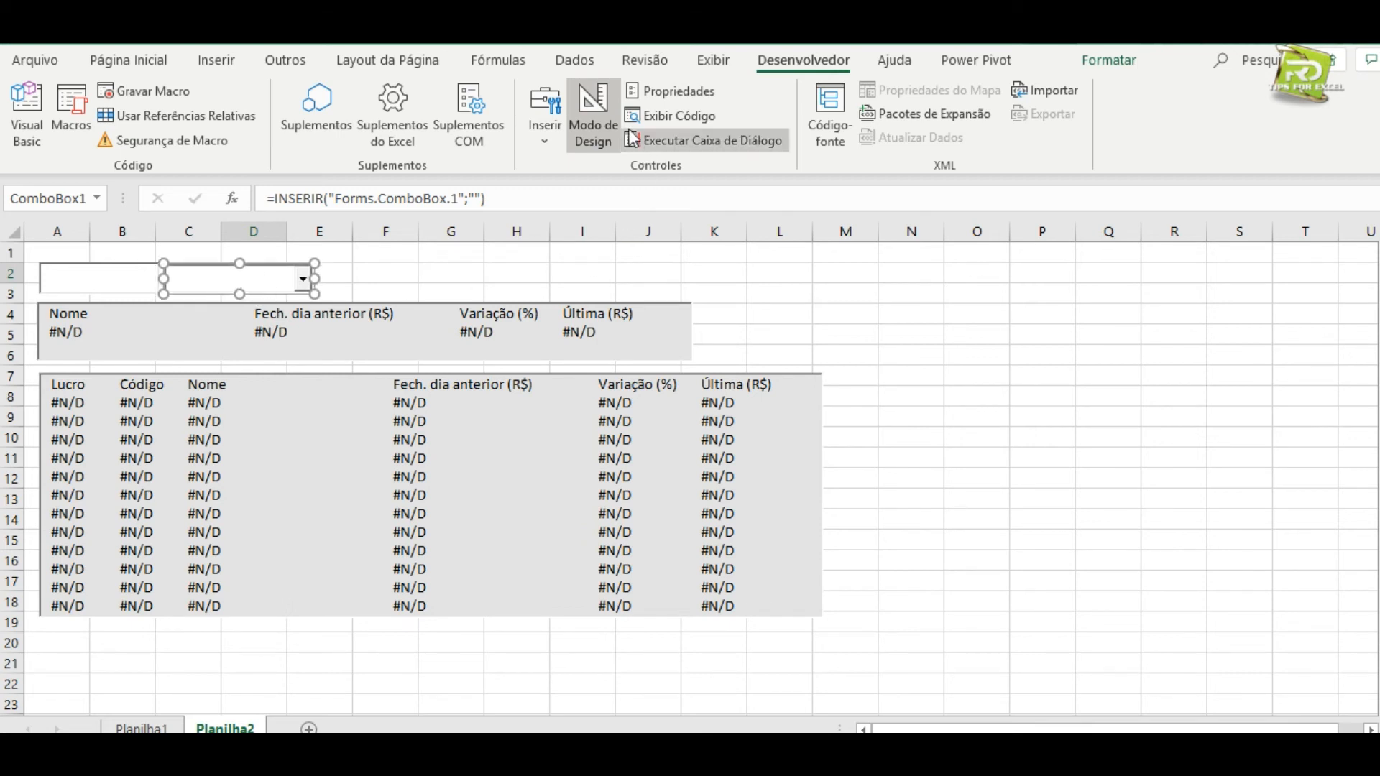
Link the combo box to the named cell CÓDIGO through its LinkedCell property.
left_click(668, 89)
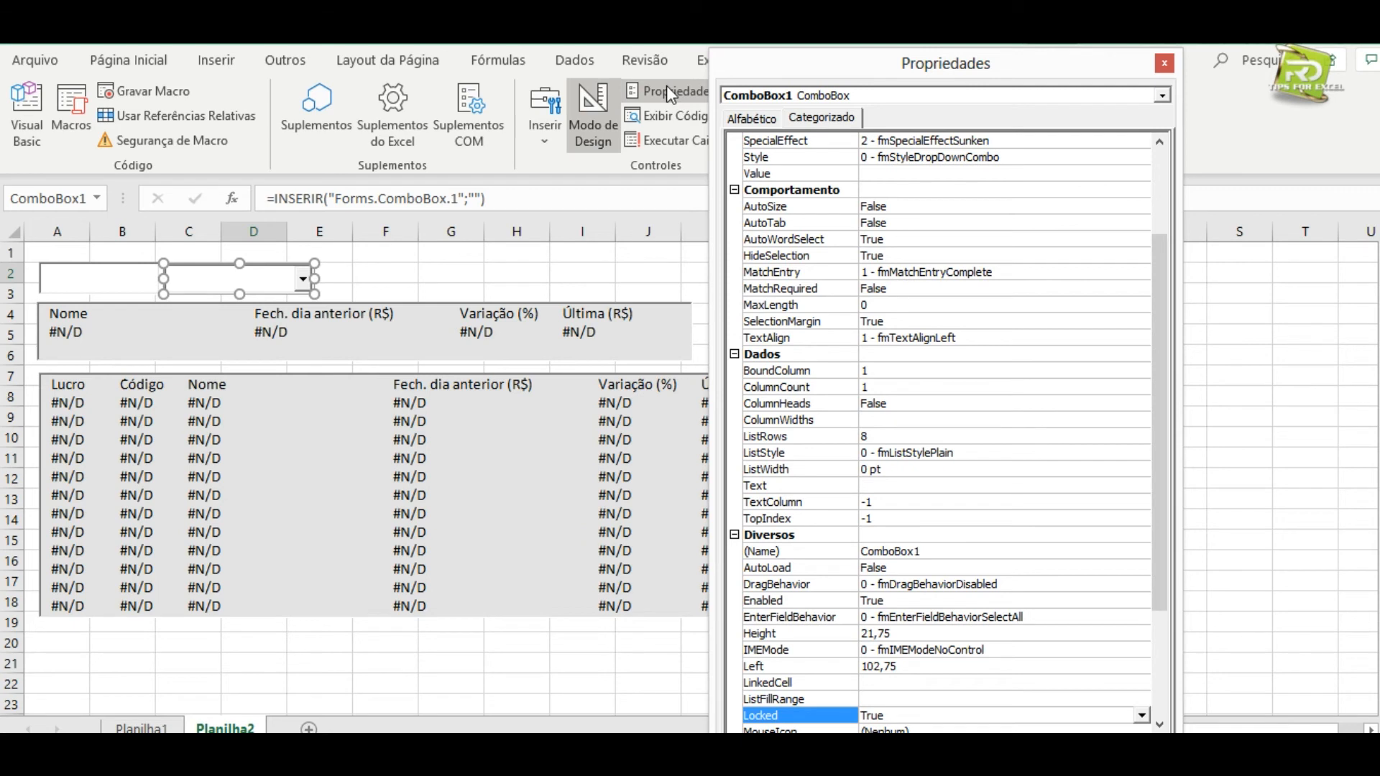
left_click_drag(934, 64, 989, 65)
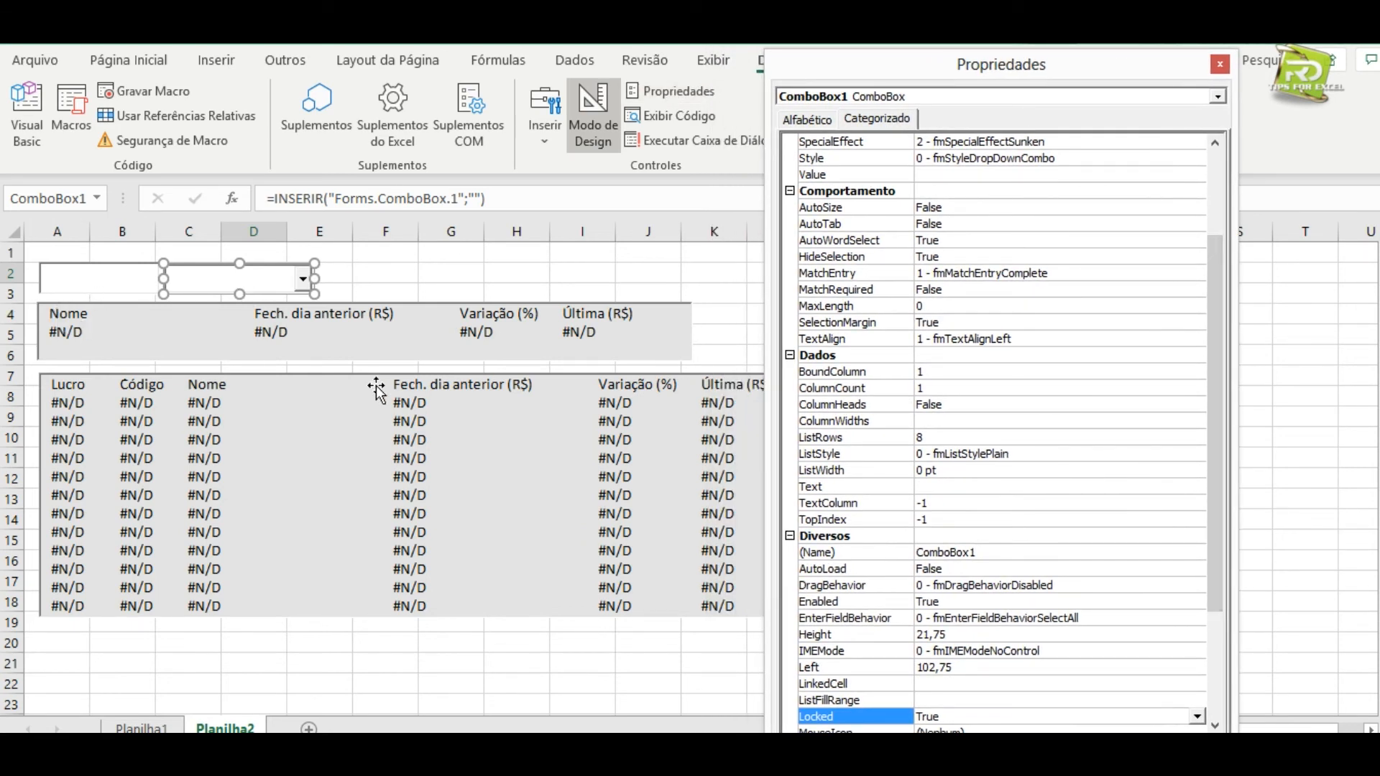
left_click_drag(1219, 329, 1212, 438)
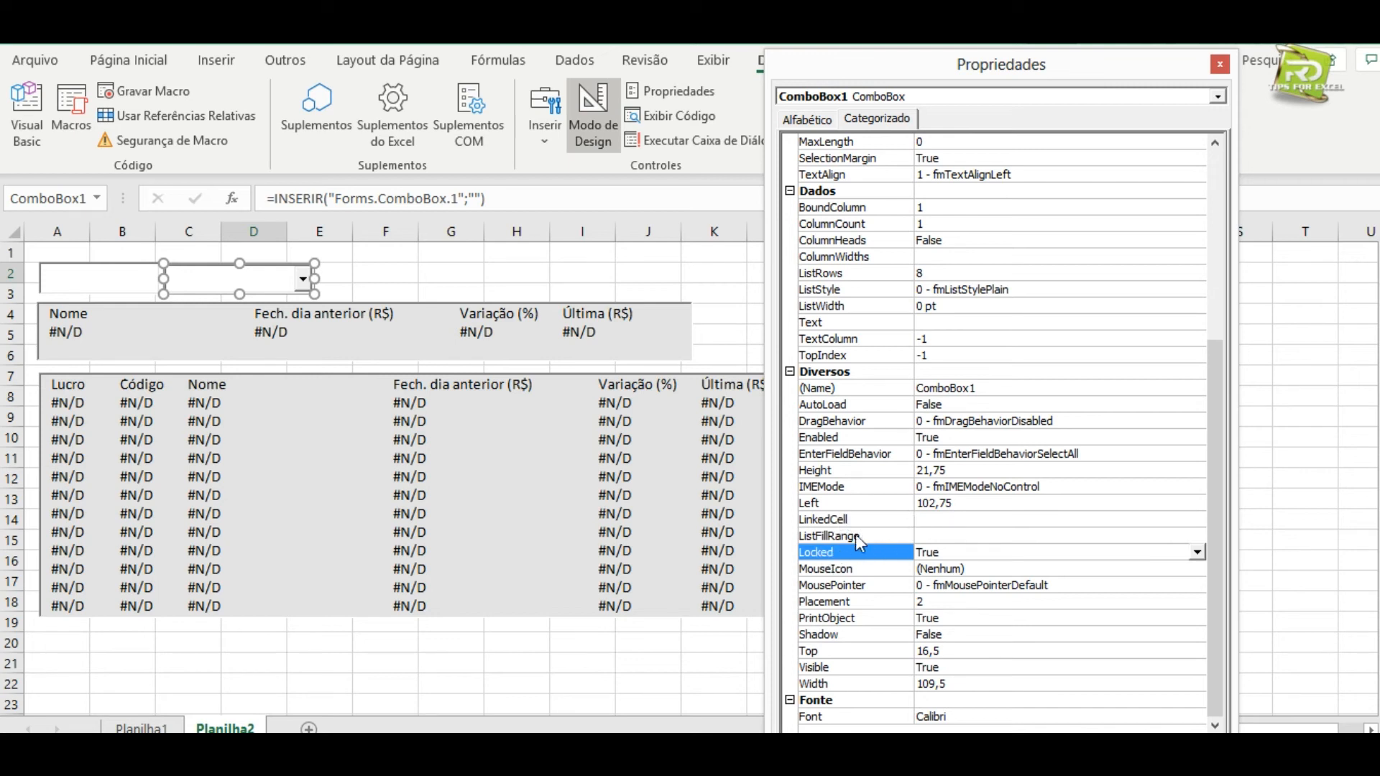
left_click(929, 519)
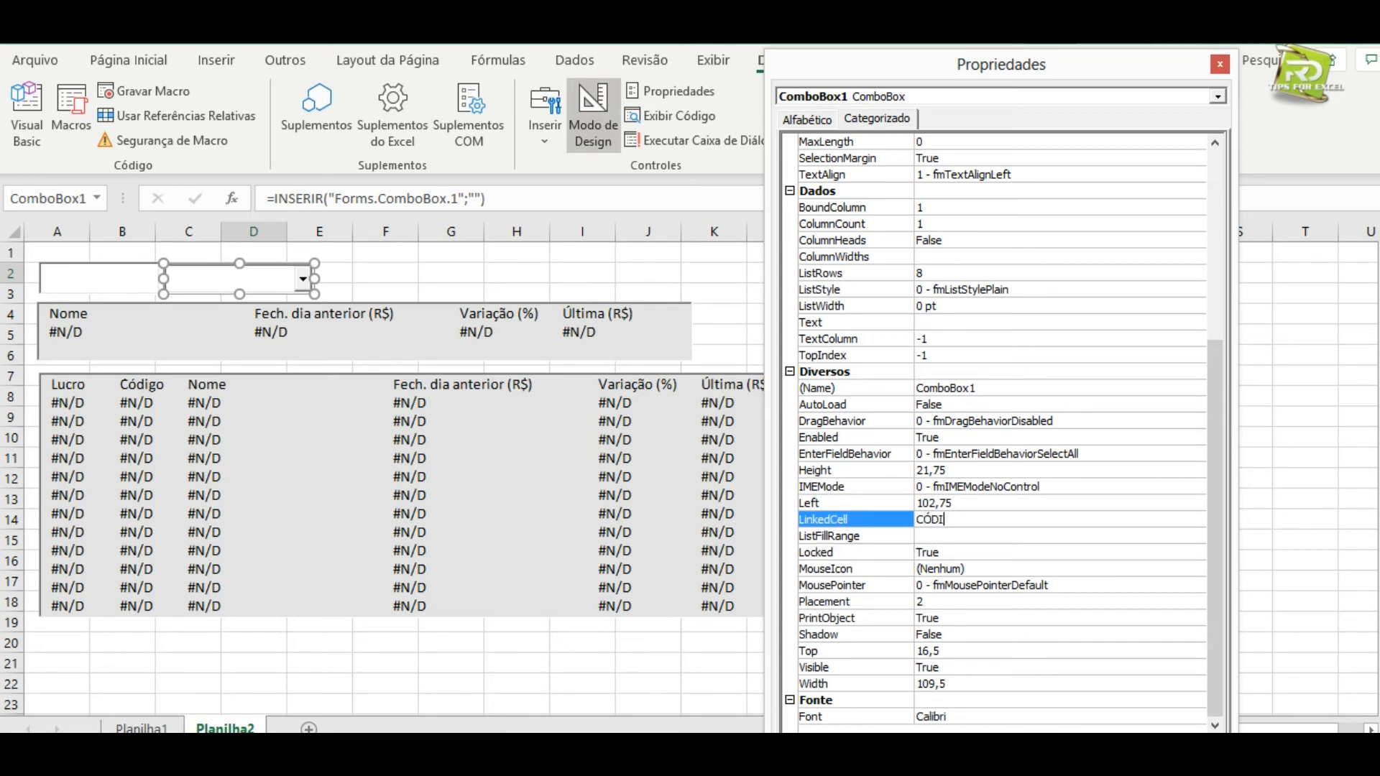
left_click(940, 536)
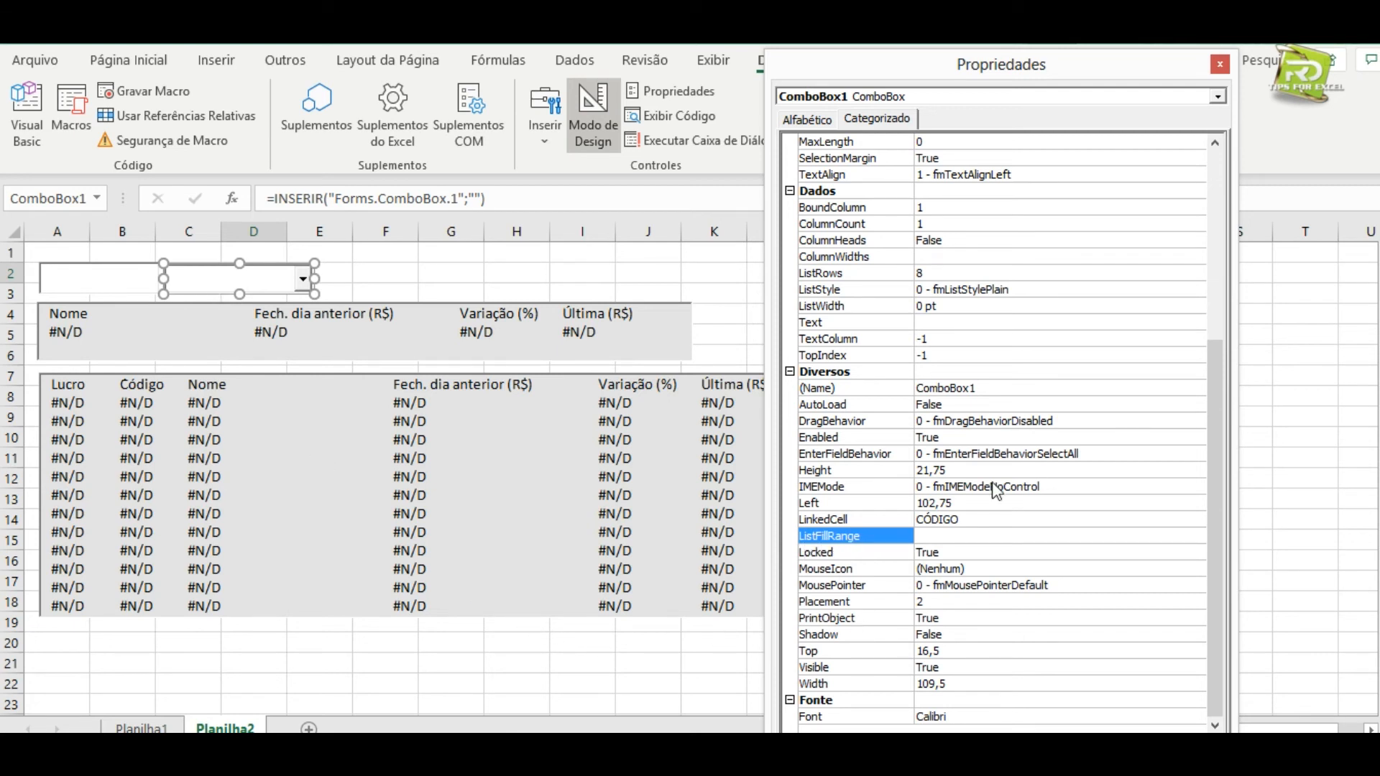
left_click(1221, 64)
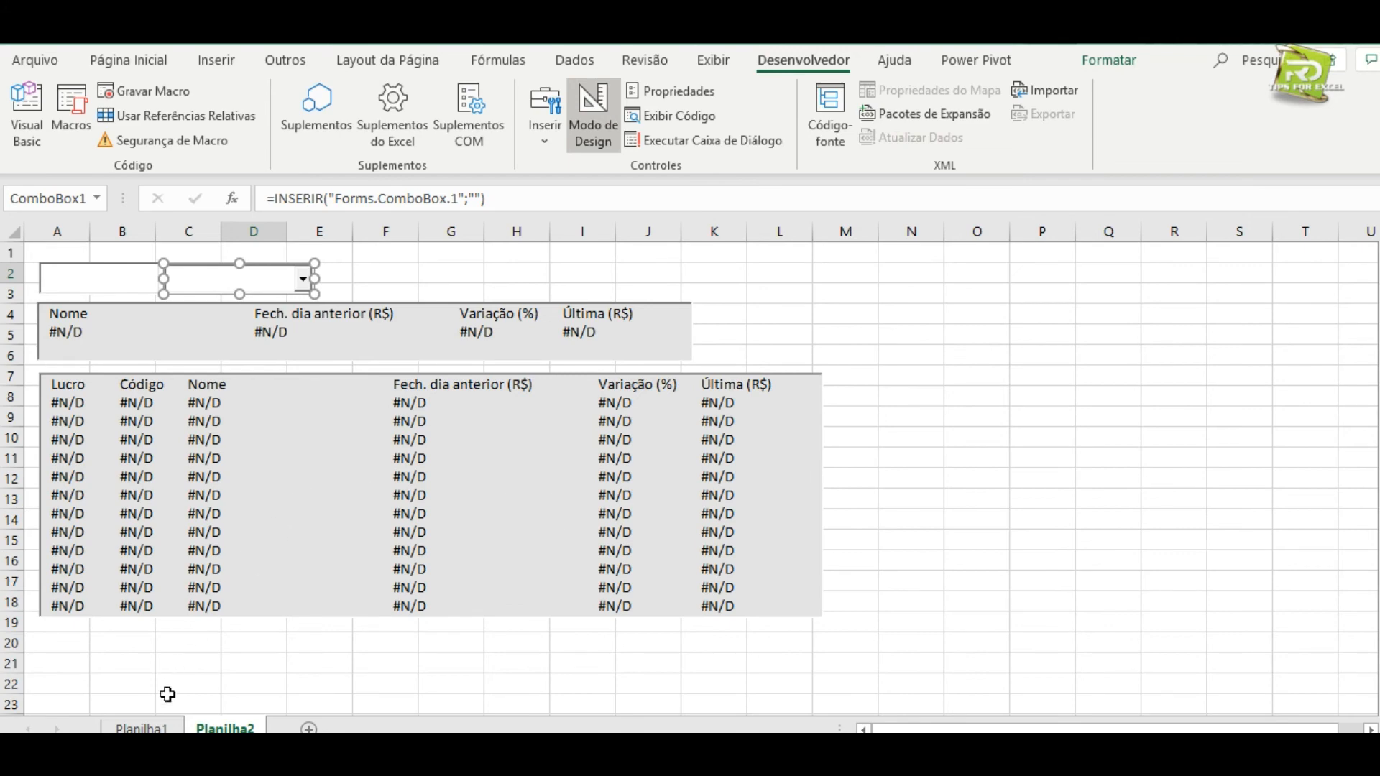
Define the workbook name INTERVALO_CÓD for the stock codes in Planilha1!B2:B166.
left_click(142, 728)
left_click(157, 299)
key("Up")
key("Up")
key("Down")
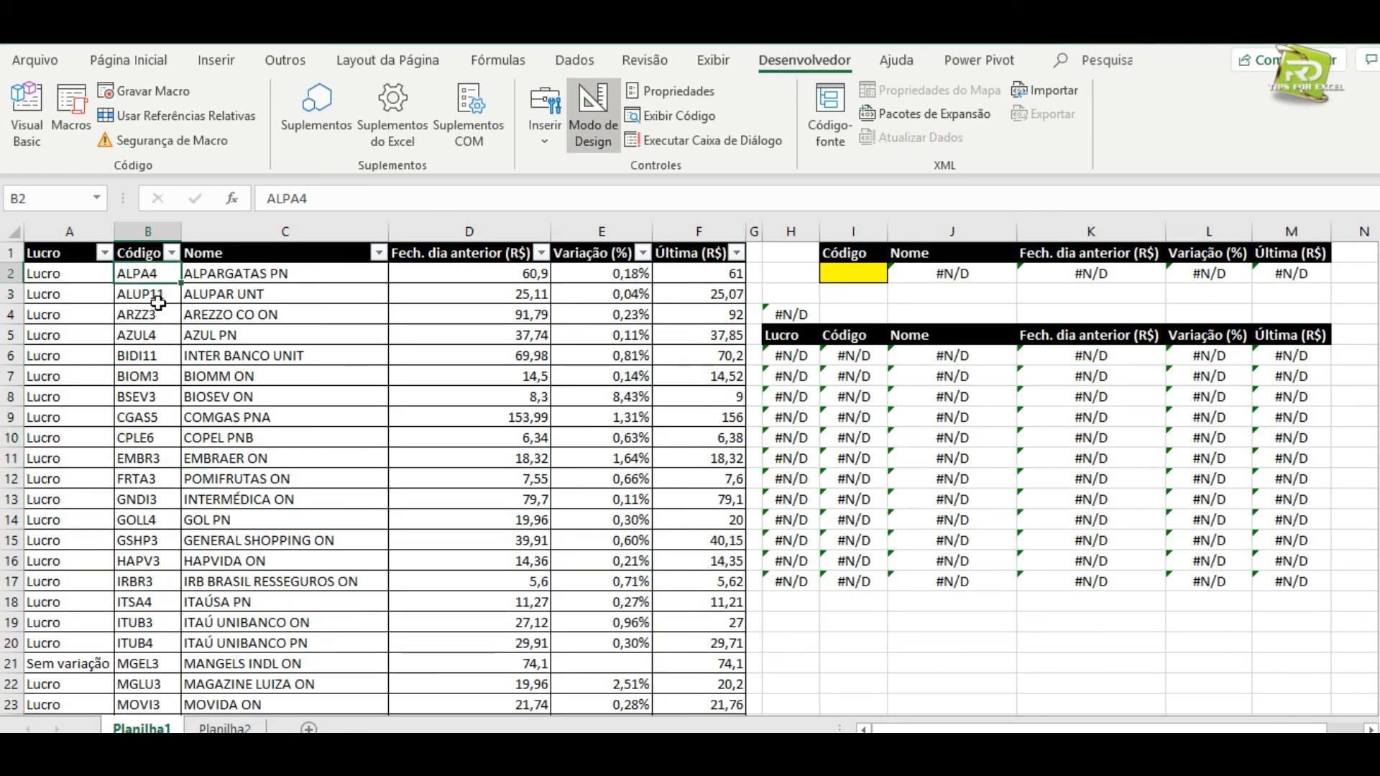
key("ctrl+shift+Down")
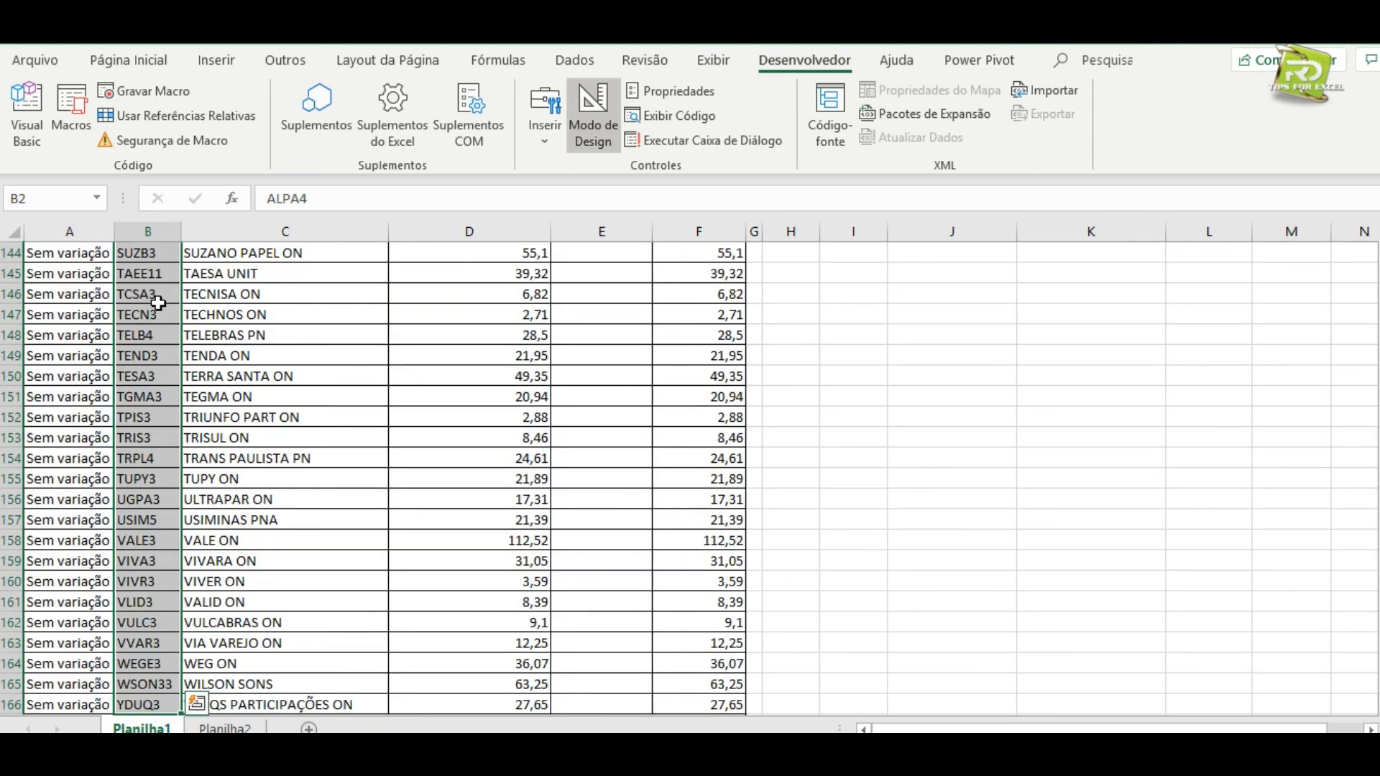
right_click(158, 302)
left_click(237, 714)
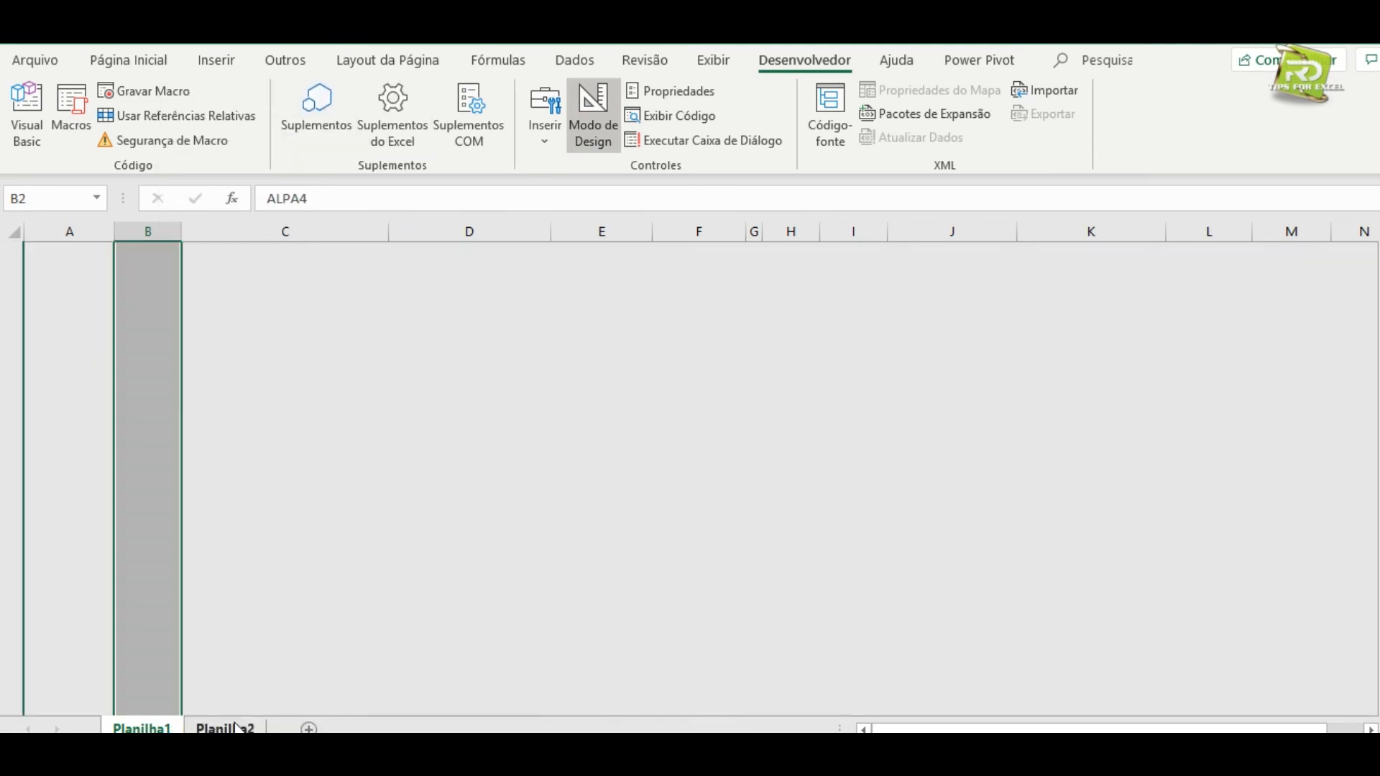
left_click_drag(231, 547, 428, 349)
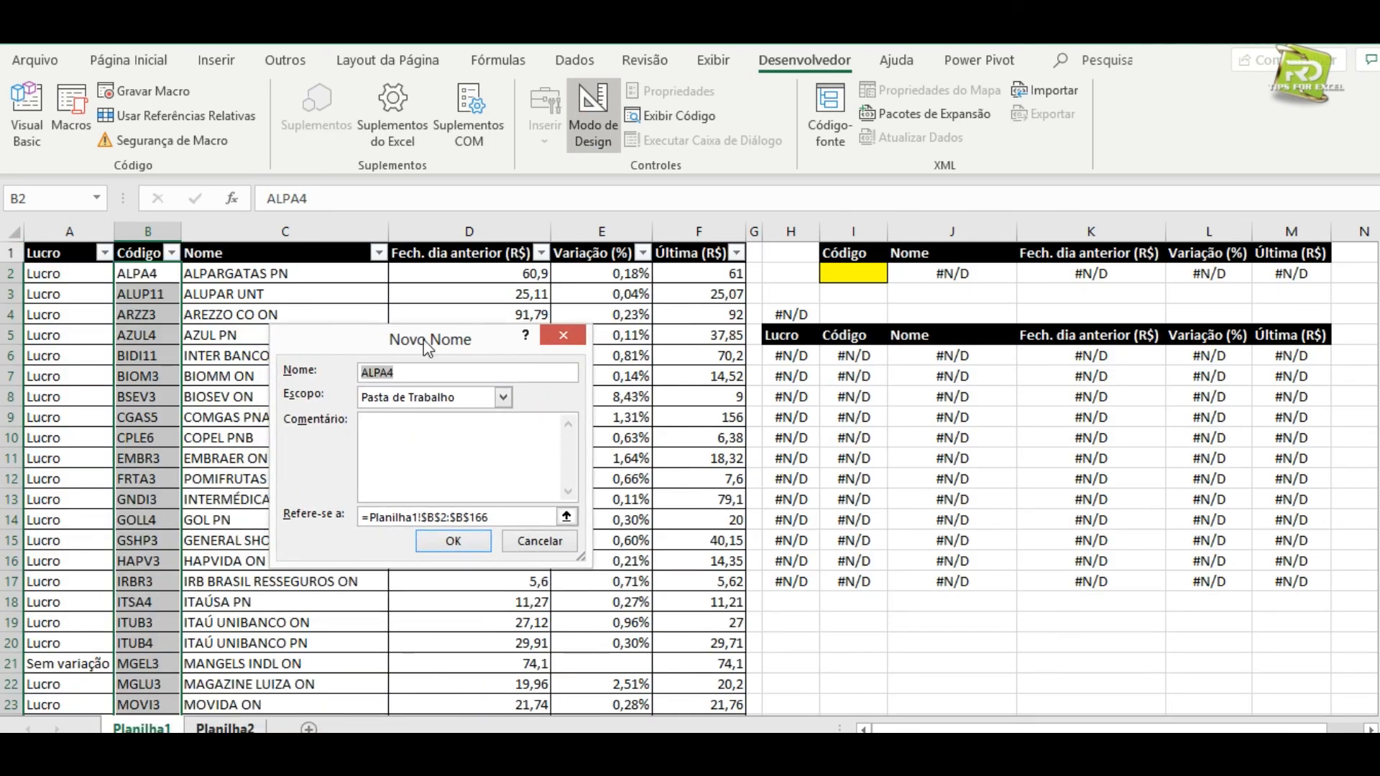
type("INTERVALO_CÓD")
left_click(453, 540)
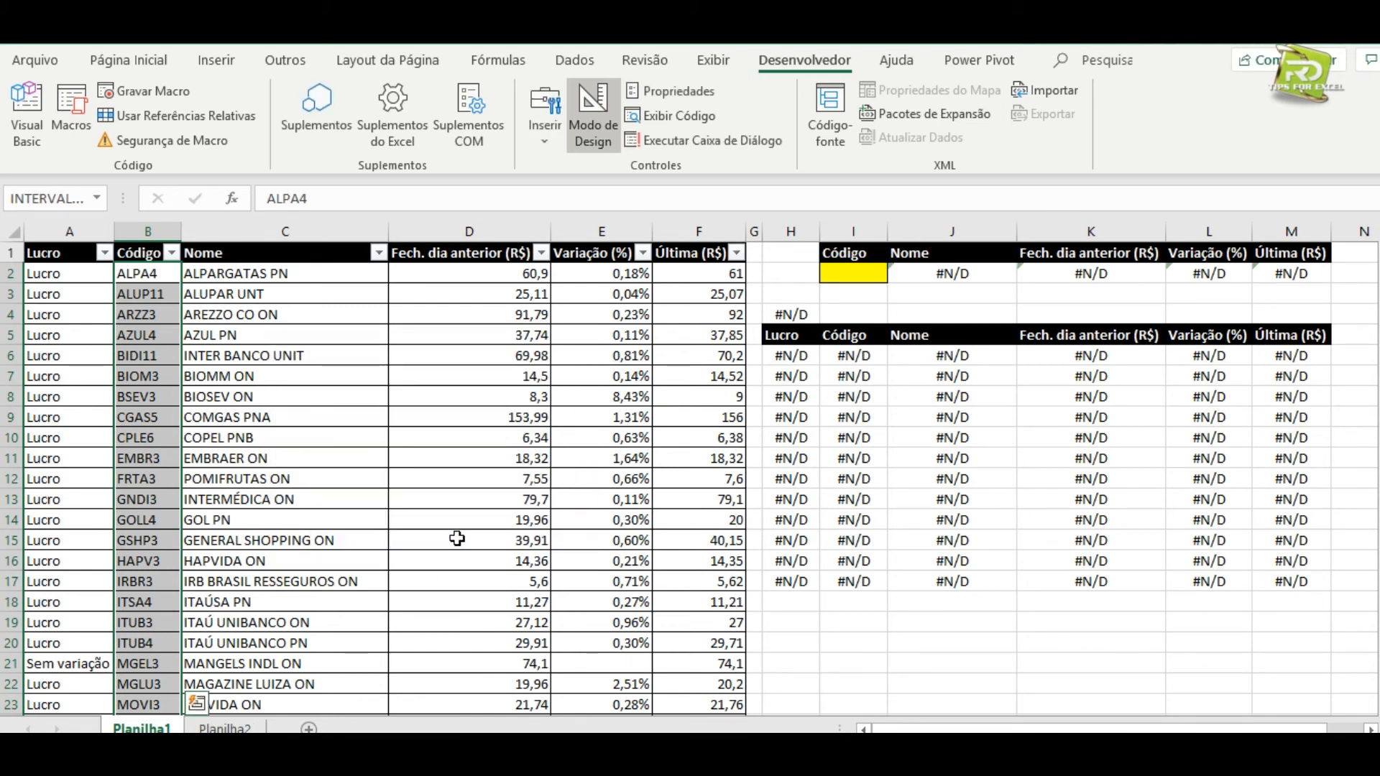
Set the ListFillRange property of the combo box on Planilha2 to INTERVALO_CÓD.
left_click(248, 728)
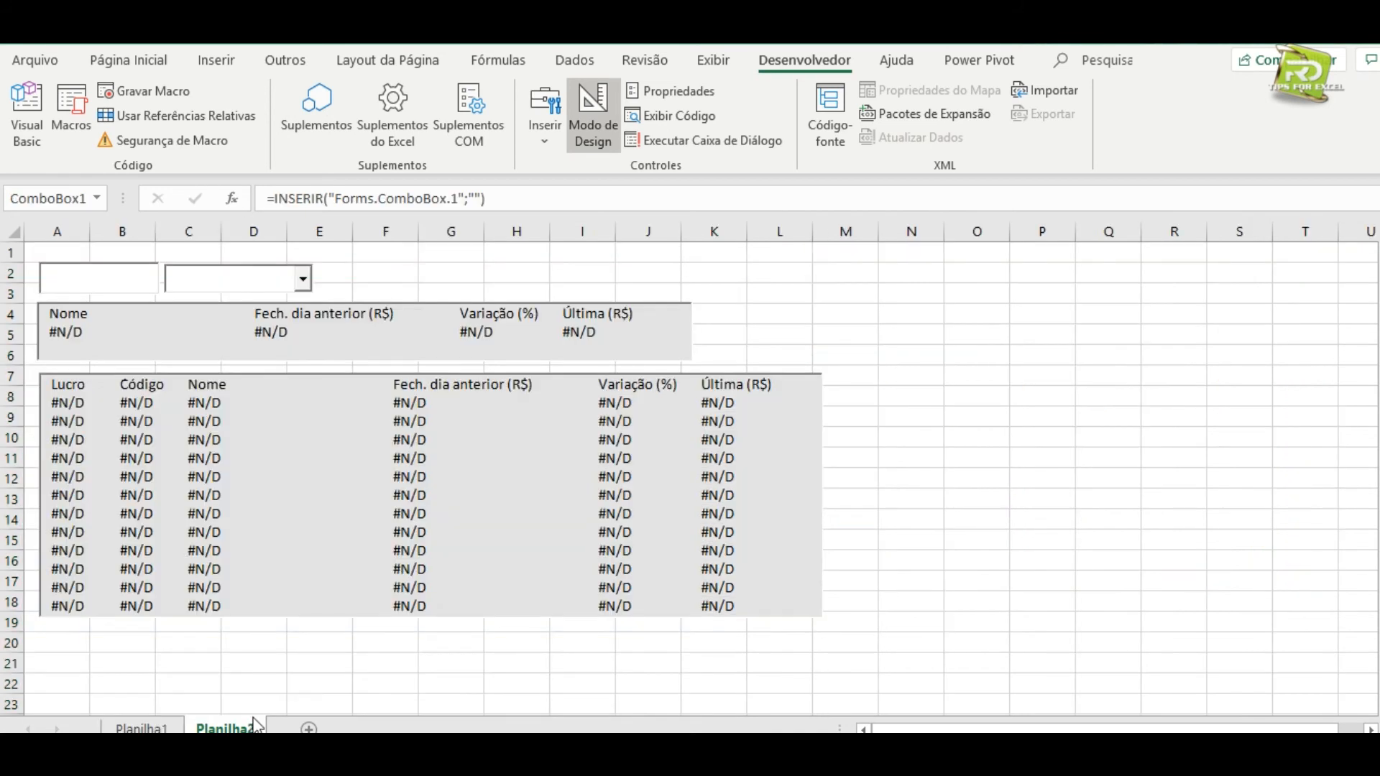
left_click(197, 278)
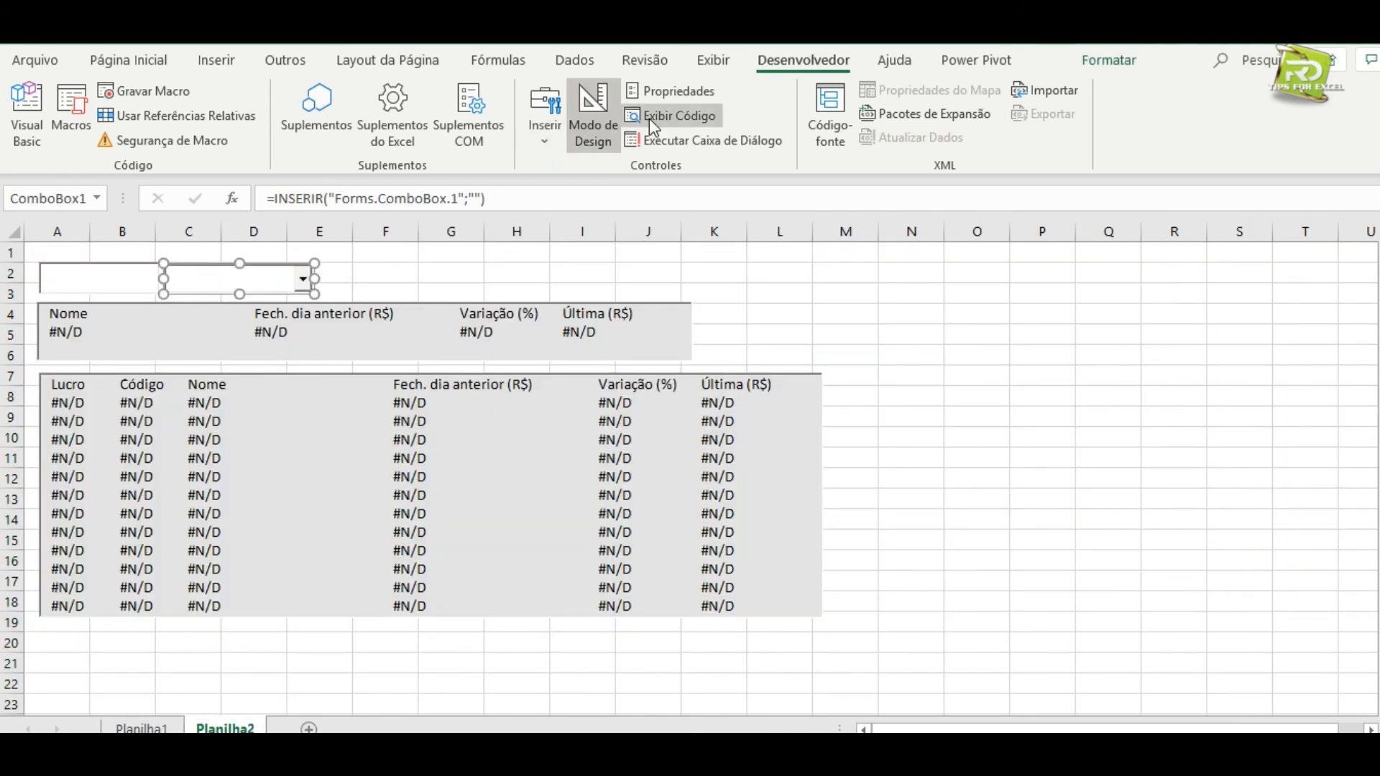
left_click(672, 91)
left_click(834, 535)
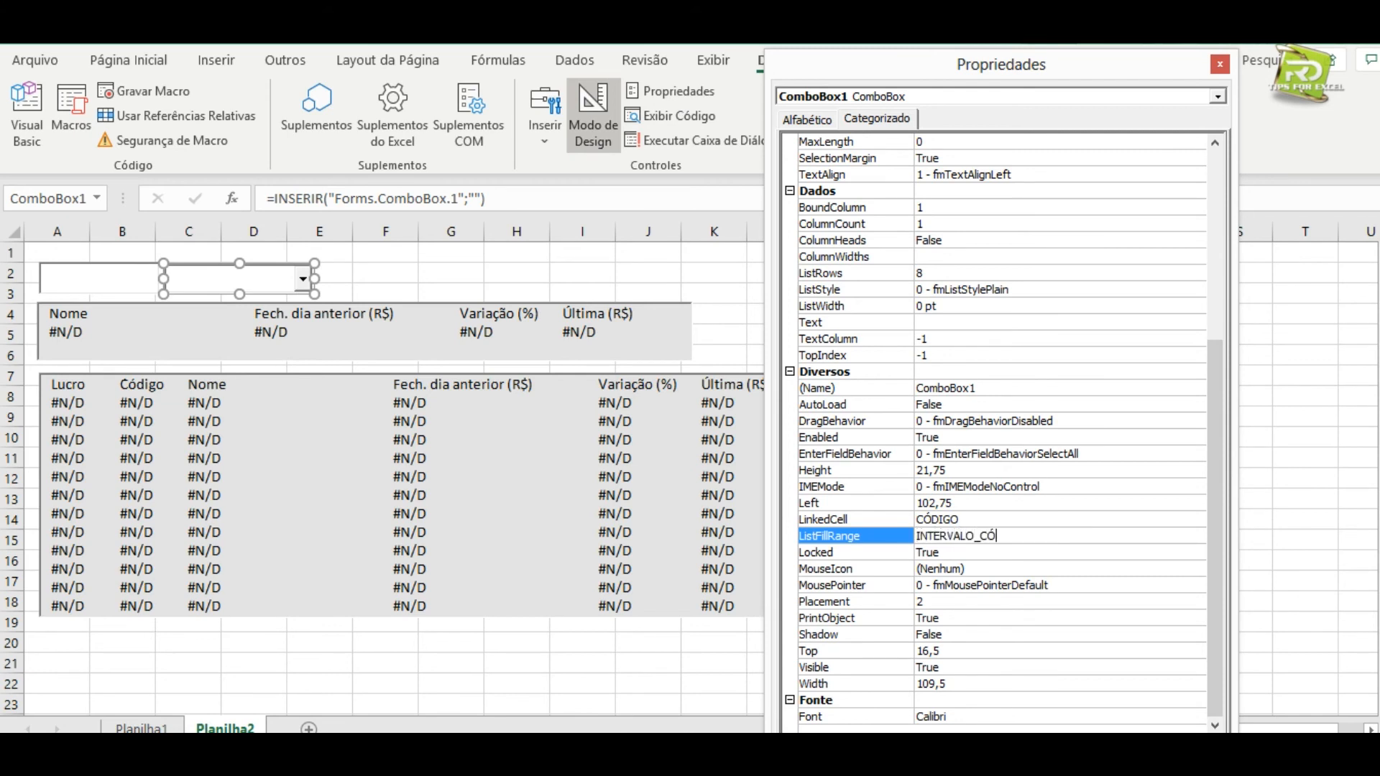
left_click(1008, 519)
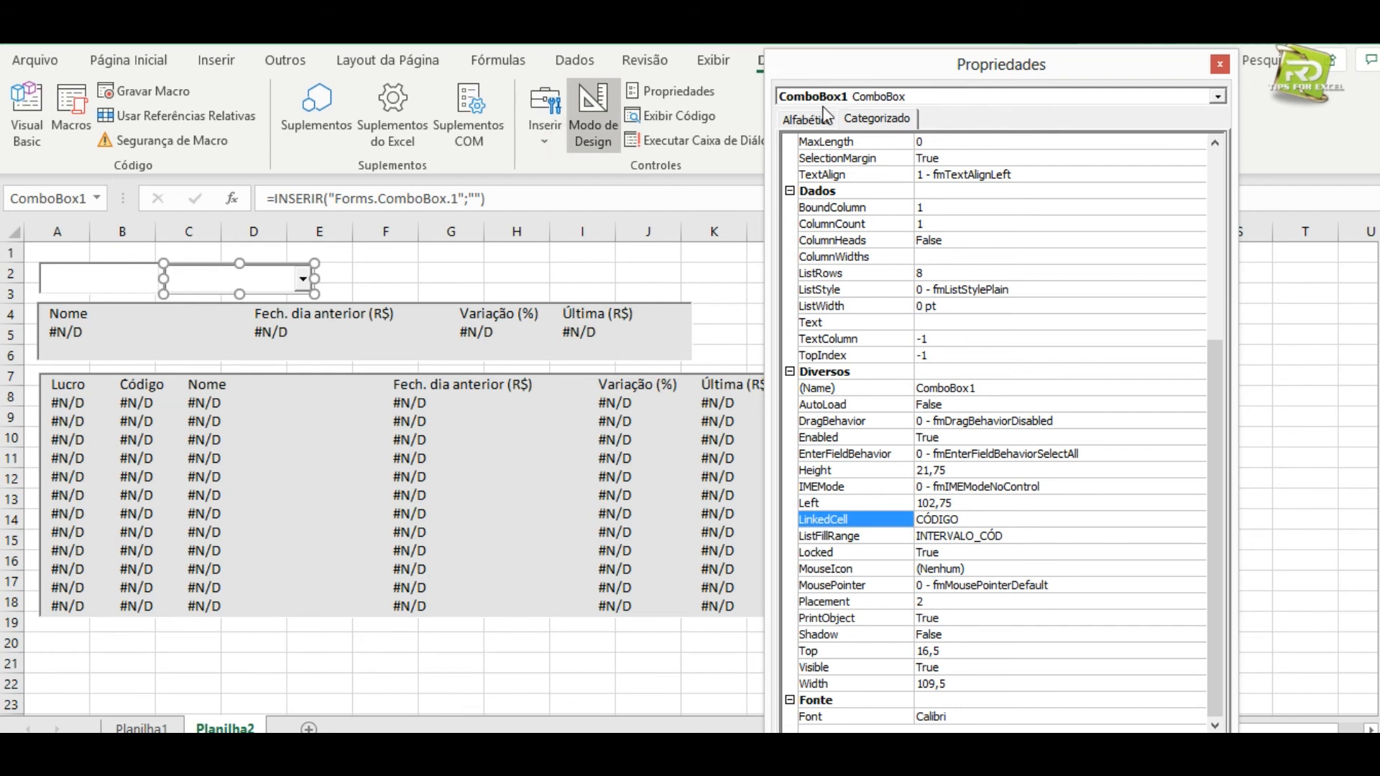
left_click(1221, 68)
Leave design mode and test the combo box by choosing ALPA4 and stepping down through the codes to EMBR3.
left_click(593, 115)
left_click(406, 263)
left_click(302, 279)
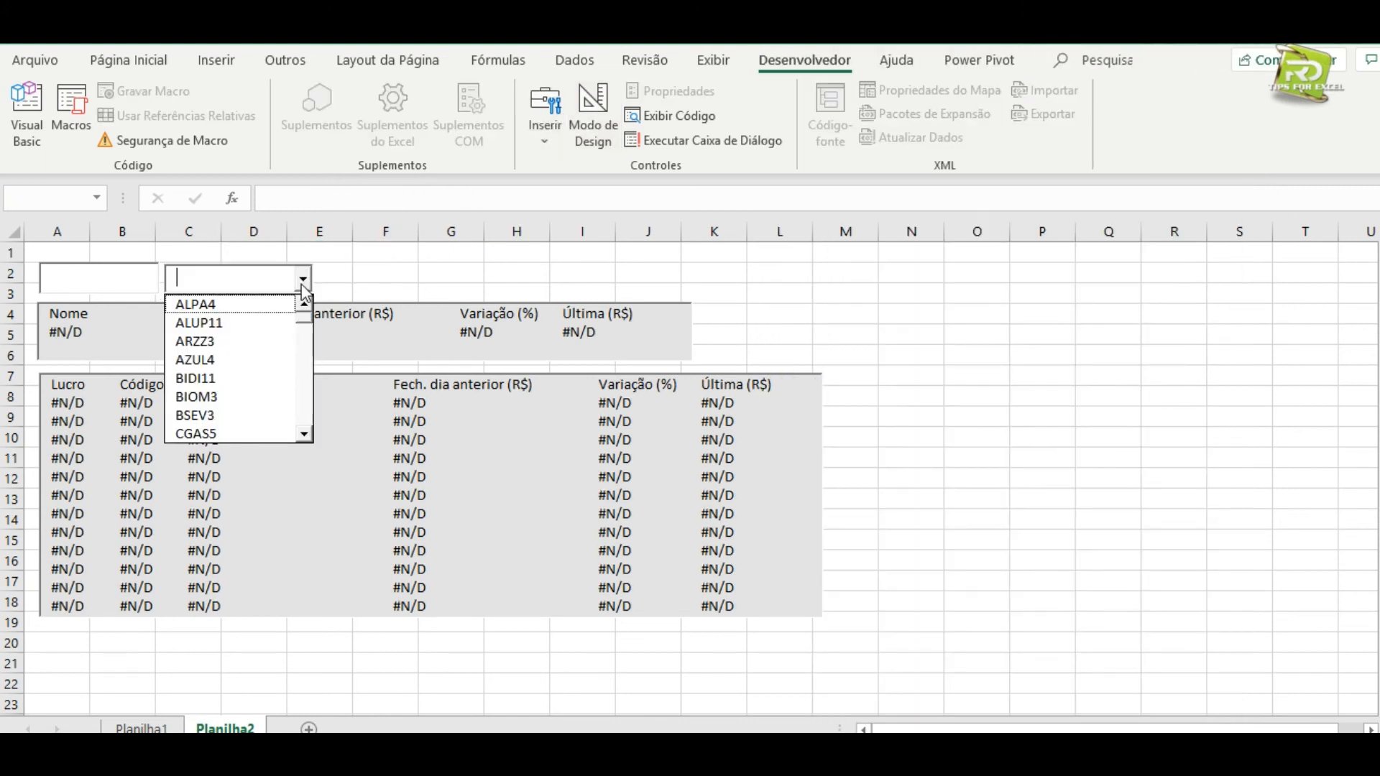
left_click(270, 310)
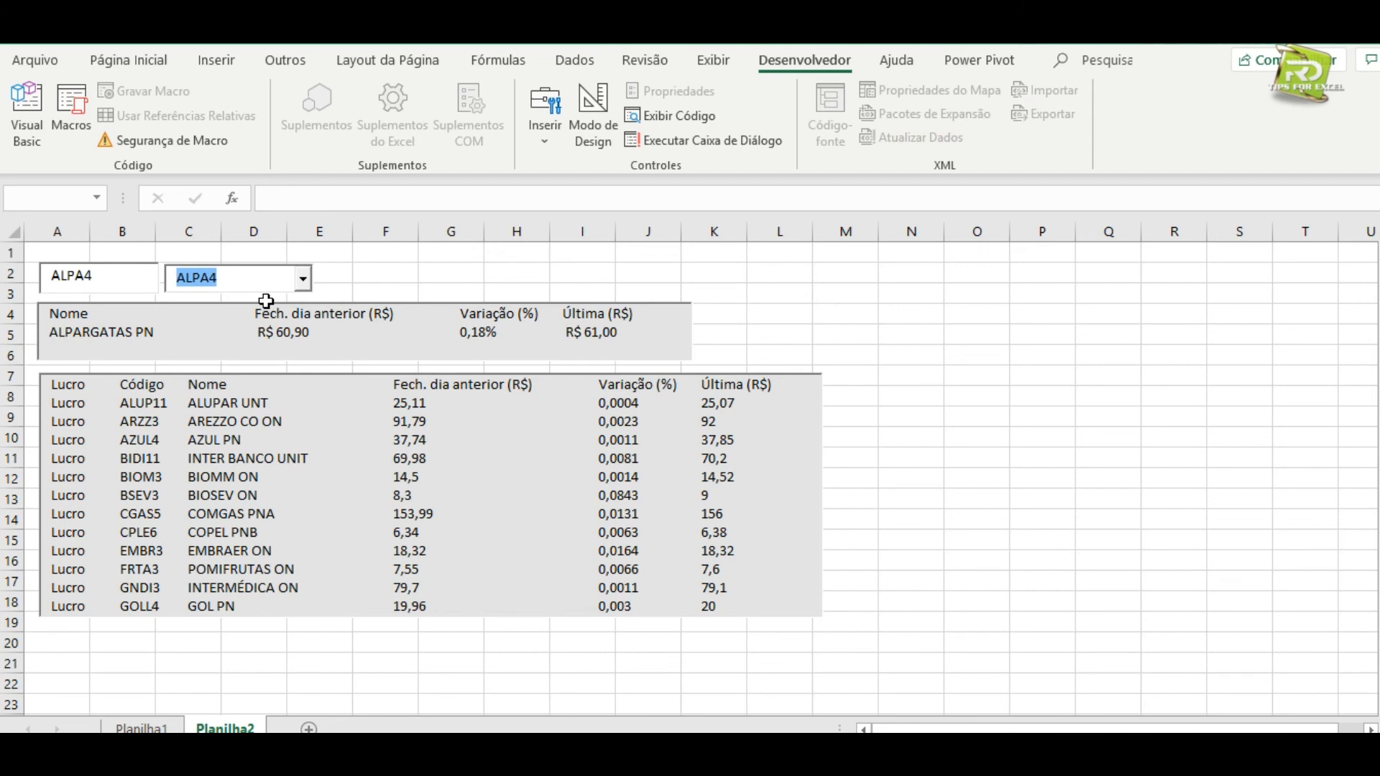
key("Down")
key("Down")
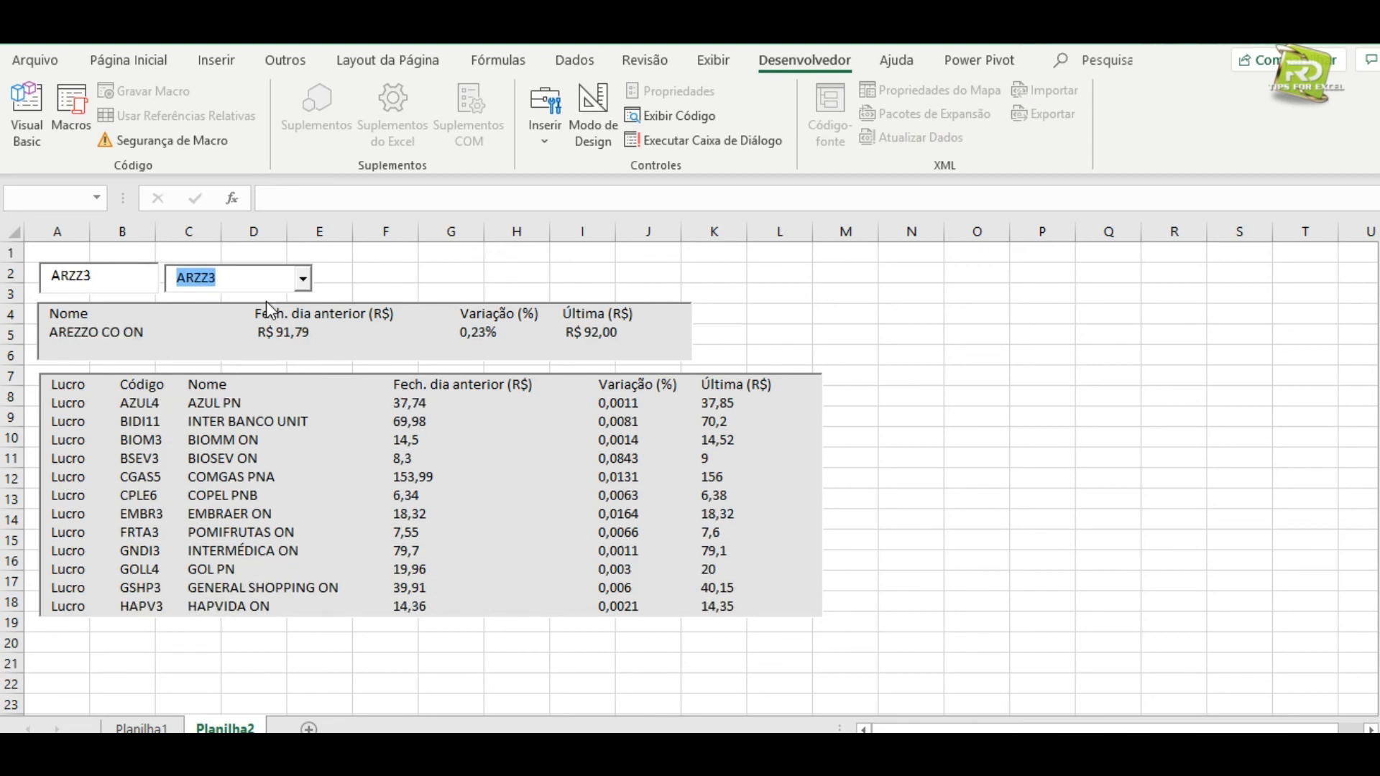
key("Down")
key("Down")
key("Down")
key("Down")
key("Down")
key("Down")
key("Down")
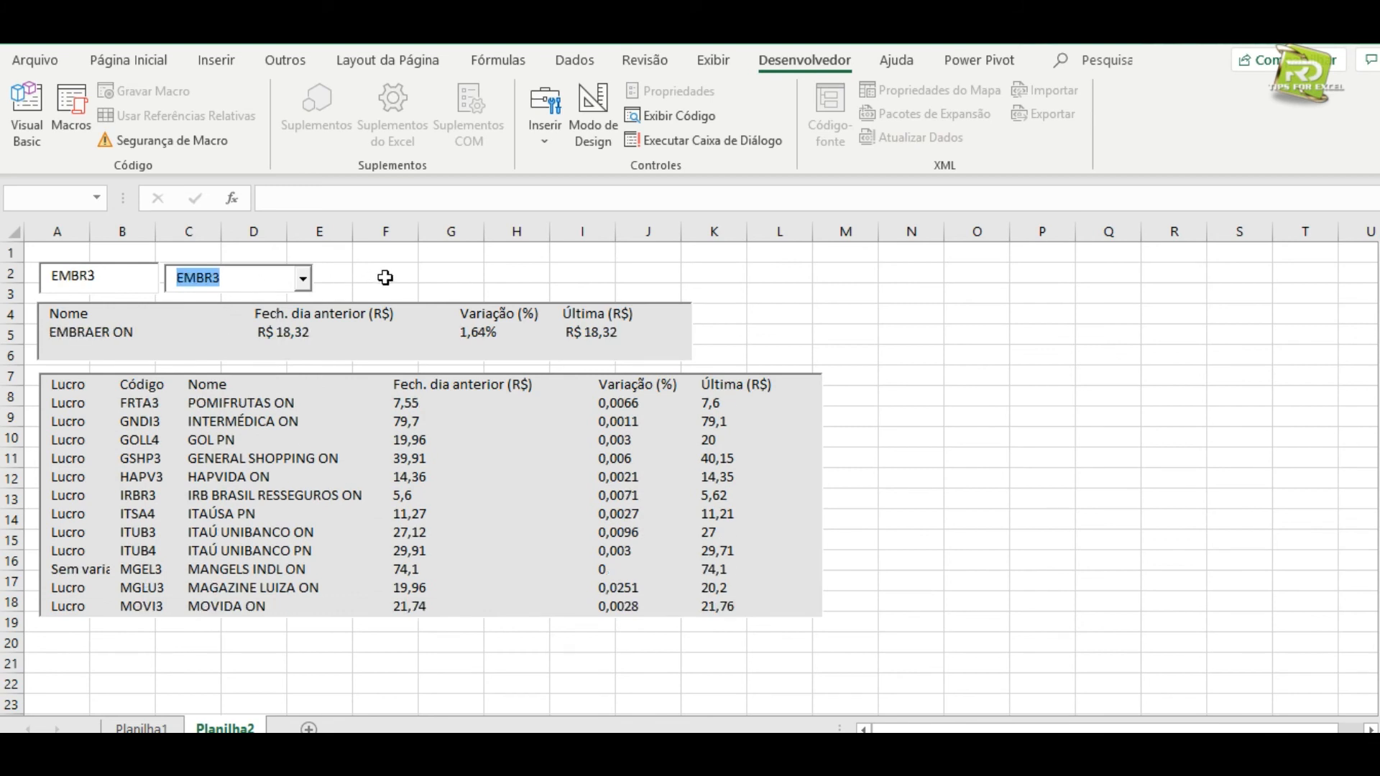
Enter the code ALPA4 in the combo box to test its automatic completion.
left_click(382, 275)
left_click(244, 282)
type("ALPA4")
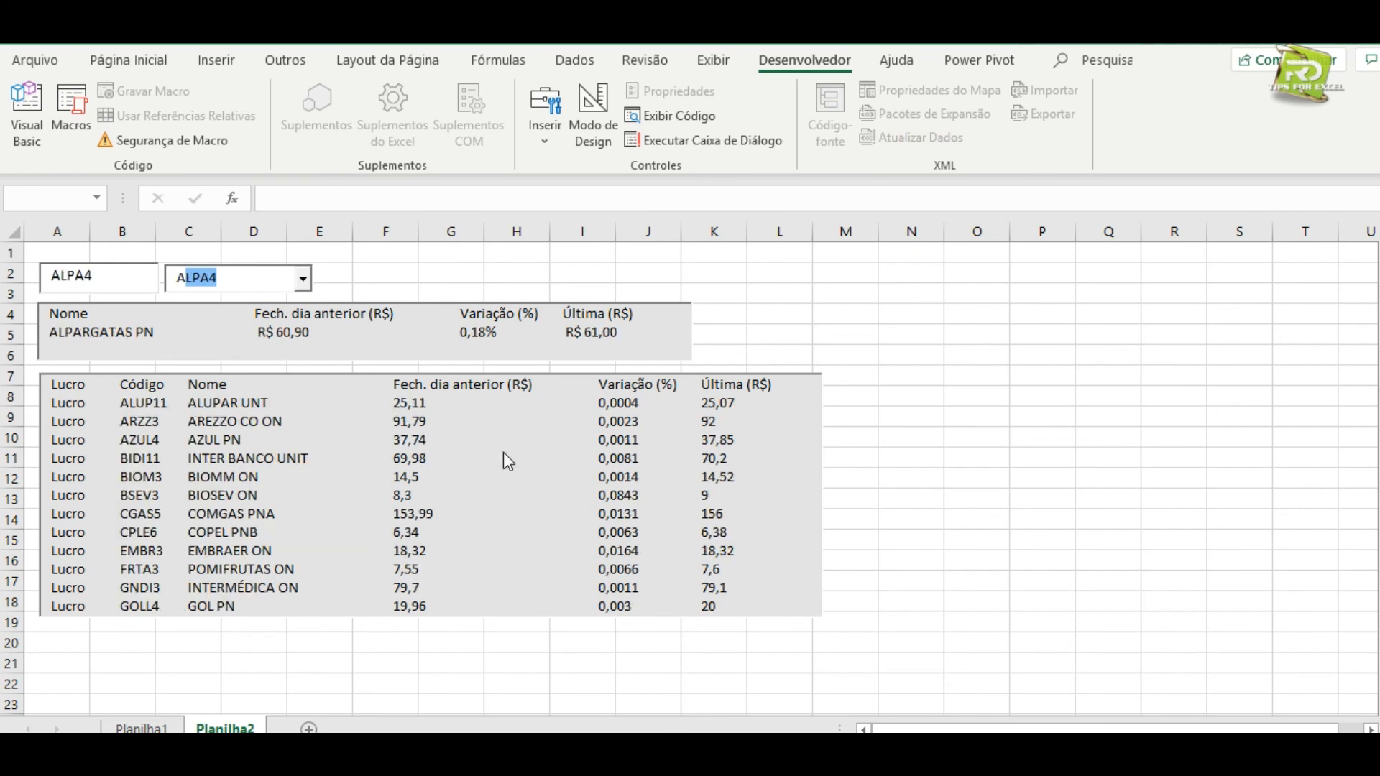
Return to design mode, and adjust the combo box's position and height to line up with the text box.
left_click_drag(277, 271, 276, 273)
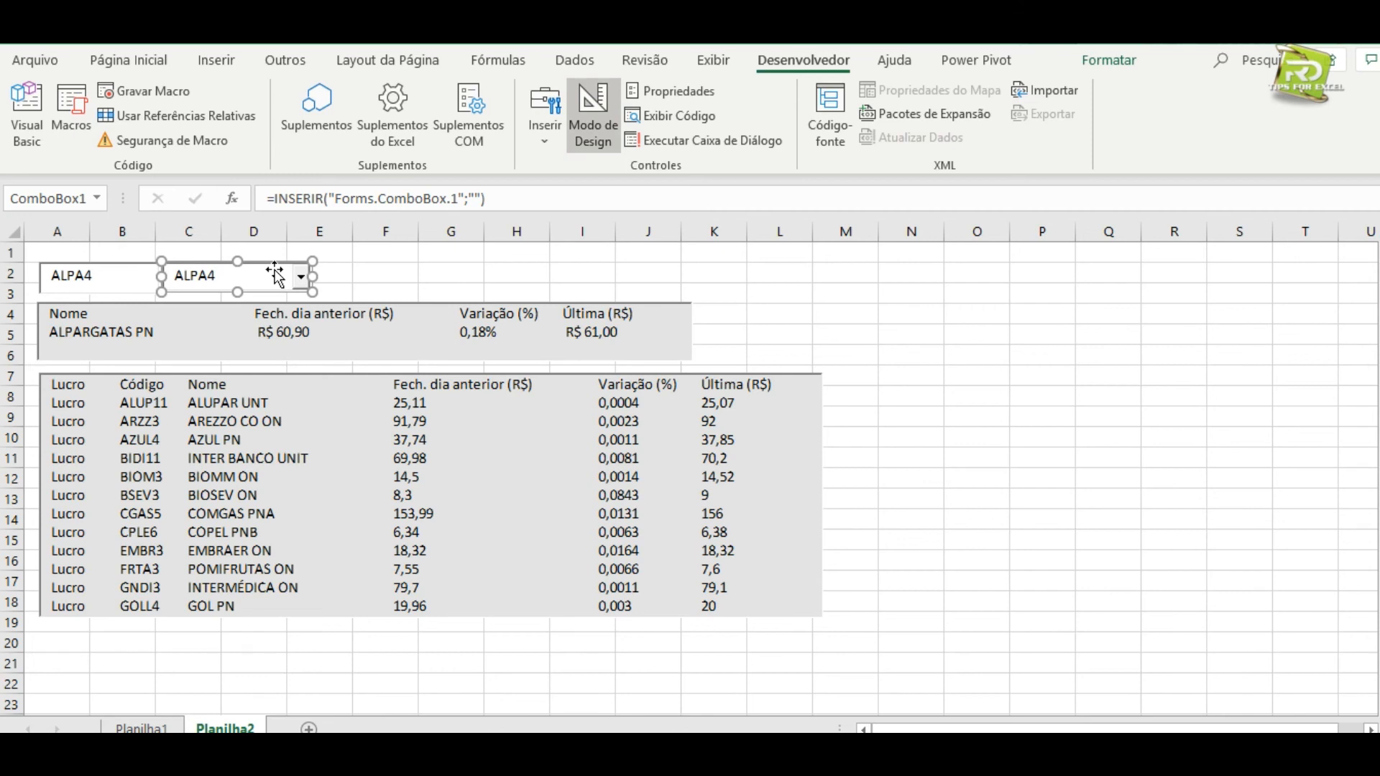
left_click_drag(236, 292, 234, 293)
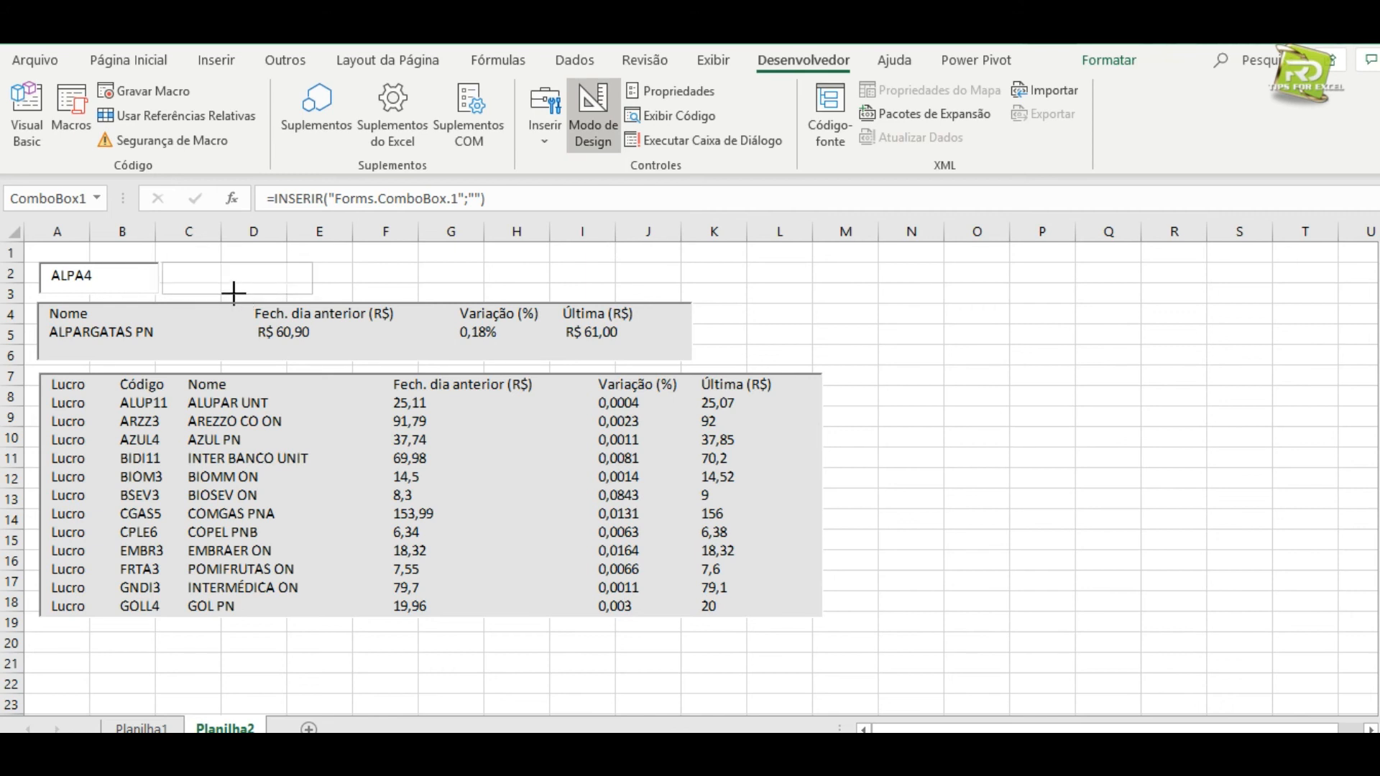
left_click_drag(234, 293, 234, 293)
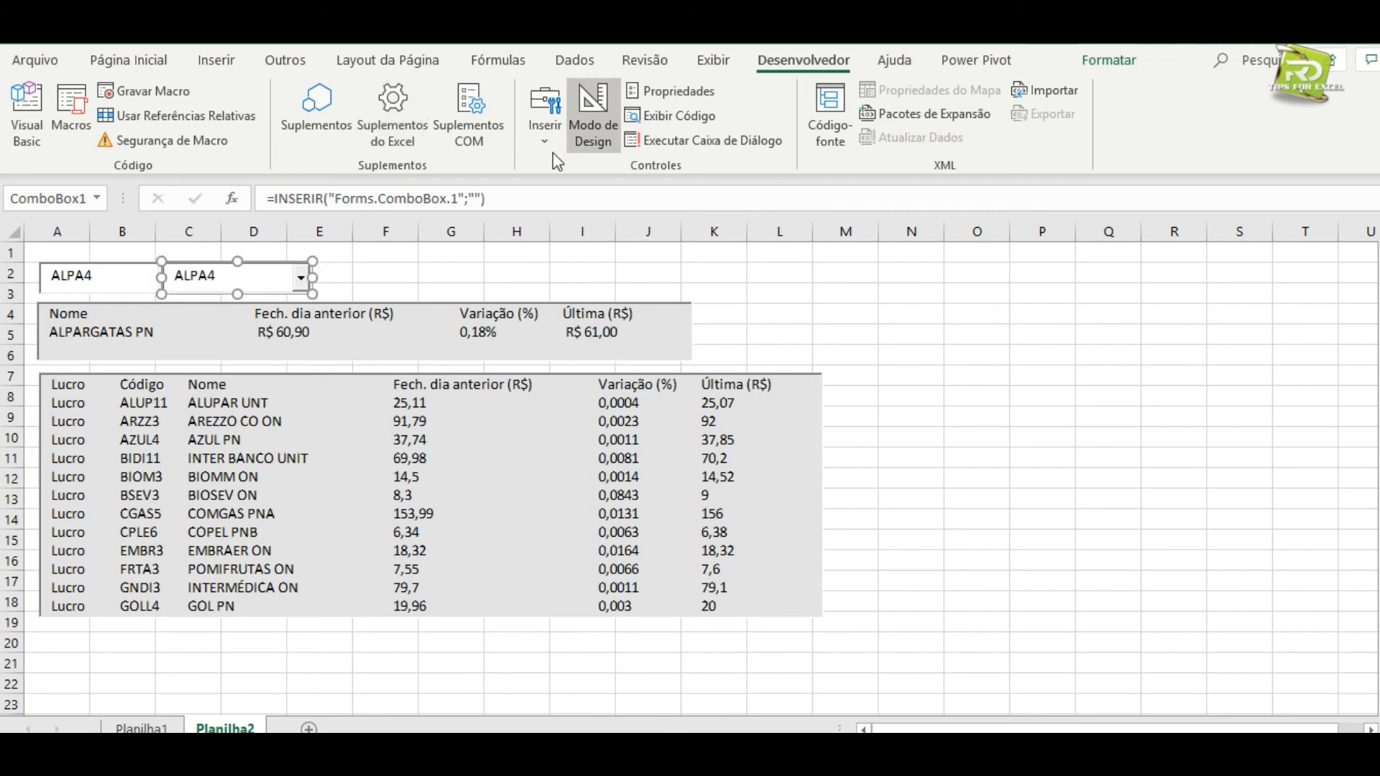
Set the combo box's BackColor to the light yellow system colour &H80000018&.
left_click(676, 88)
scroll(932, 323, "up", 6)
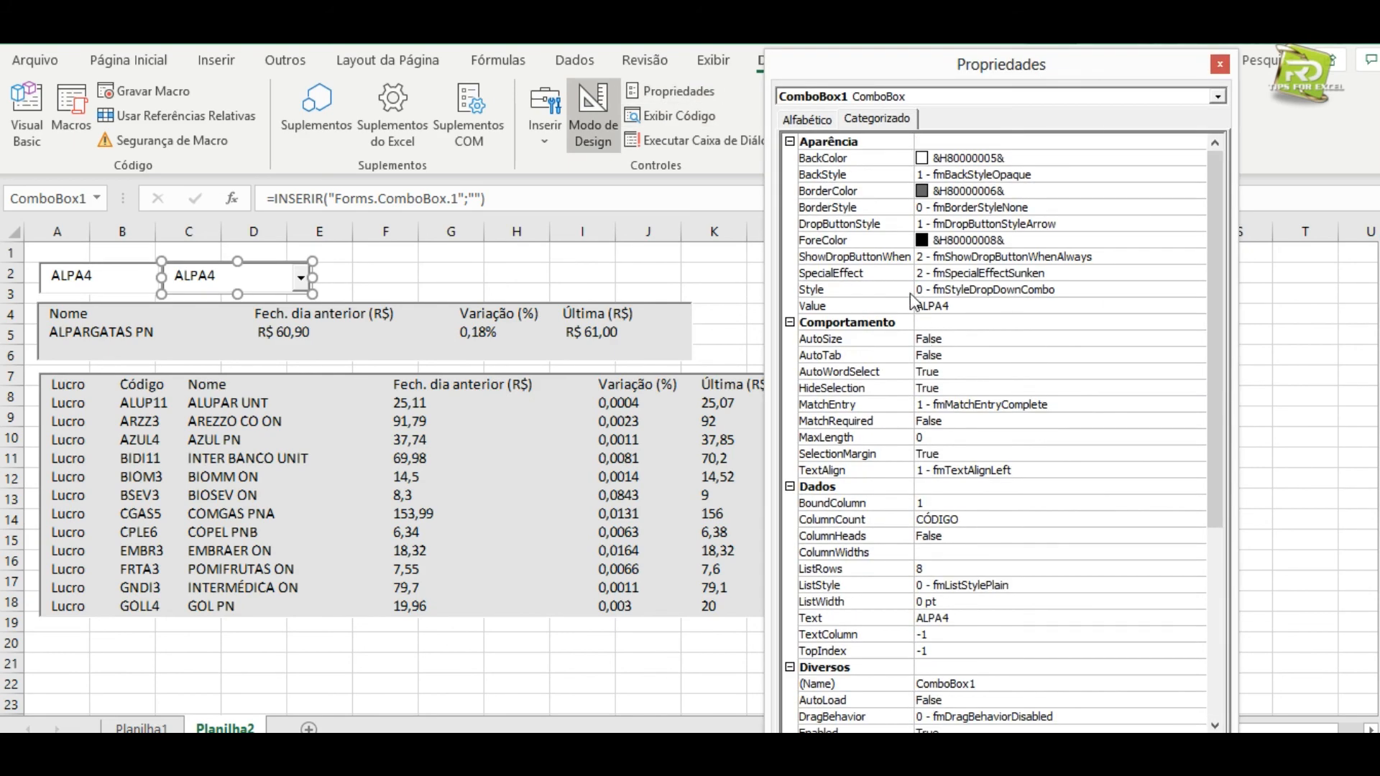
left_click(959, 159)
left_click(1197, 158)
left_click_drag(1193, 221, 1192, 291)
left_click(1064, 324)
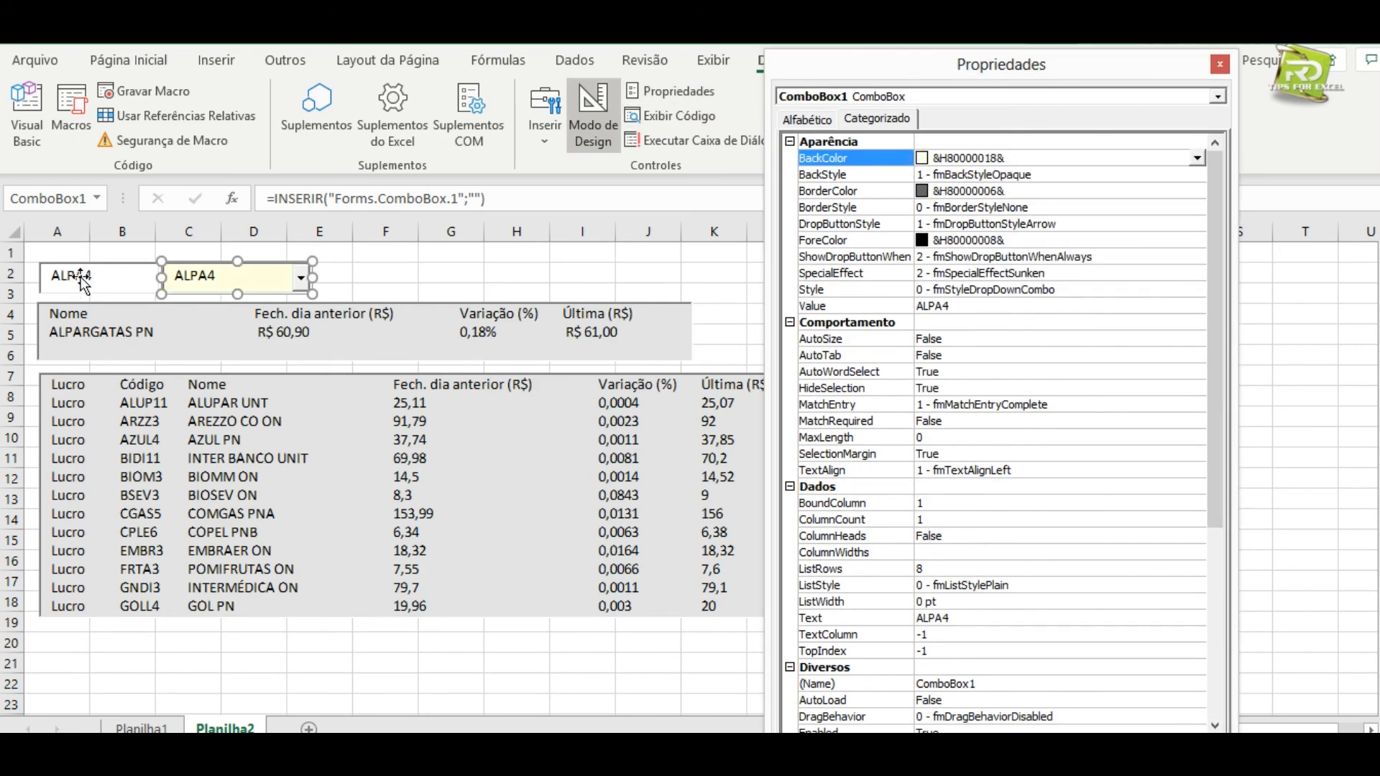
Give the text box the same light yellow BackColor as the combo box.
left_click(155, 287)
left_click(847, 159)
left_click(1197, 158)
left_click_drag(1190, 270, 1190, 306)
left_click(1035, 327)
left_click(1220, 64)
Widen the upper list box so its right edge lines up with the lower list box.
left_click(791, 295)
left_click(672, 342)
left_click_drag(693, 332, 820, 334)
Move the combo box to about K2:L3 and the text box to about I2:J3, and align the upper list box's left edge.
left_click_drag(284, 275, 786, 271)
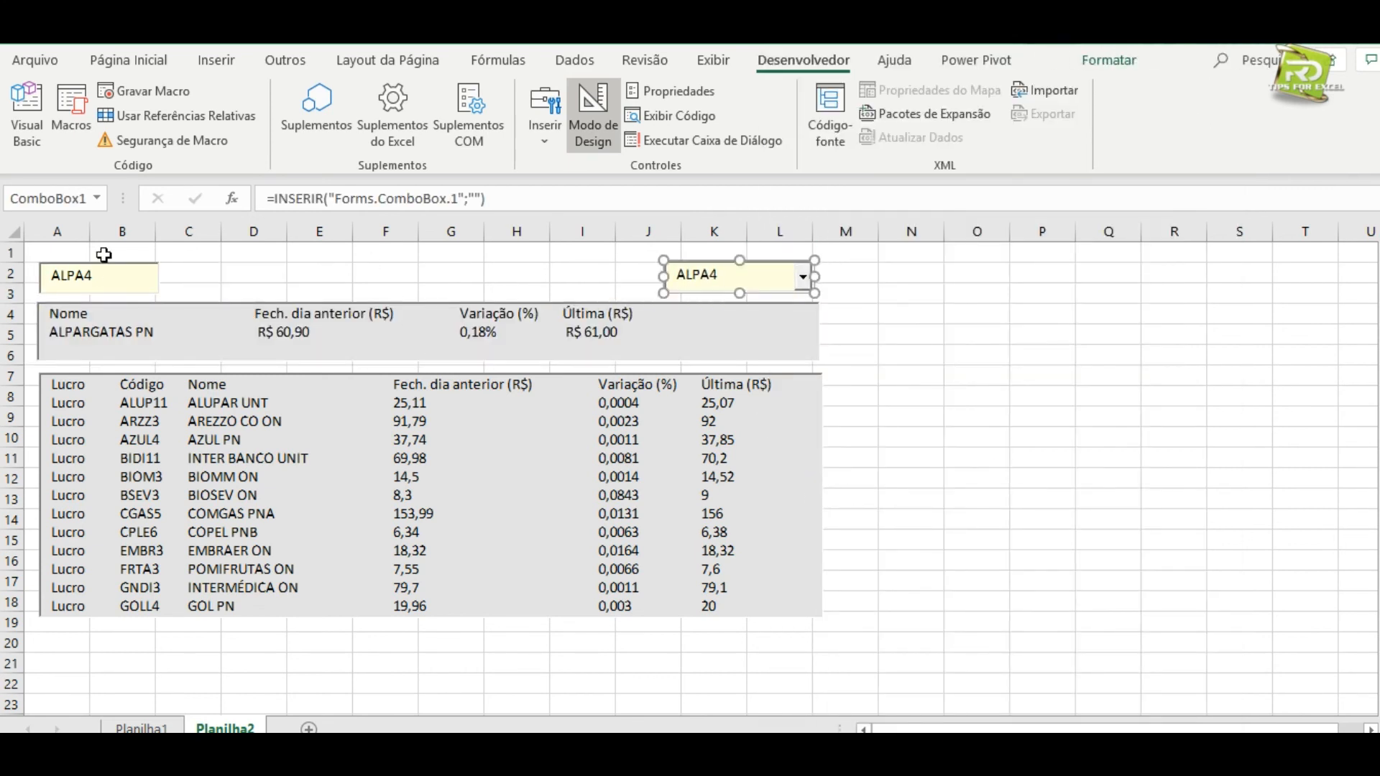
left_click_drag(105, 261, 601, 259)
left_click(40, 331)
left_click_drag(38, 332, 41, 331)
left_click(74, 280)
Insert a rectangle about 11.67 cm wide and 0.9 cm high in the free space beside the text box.
left_click(216, 60)
left_click(256, 118)
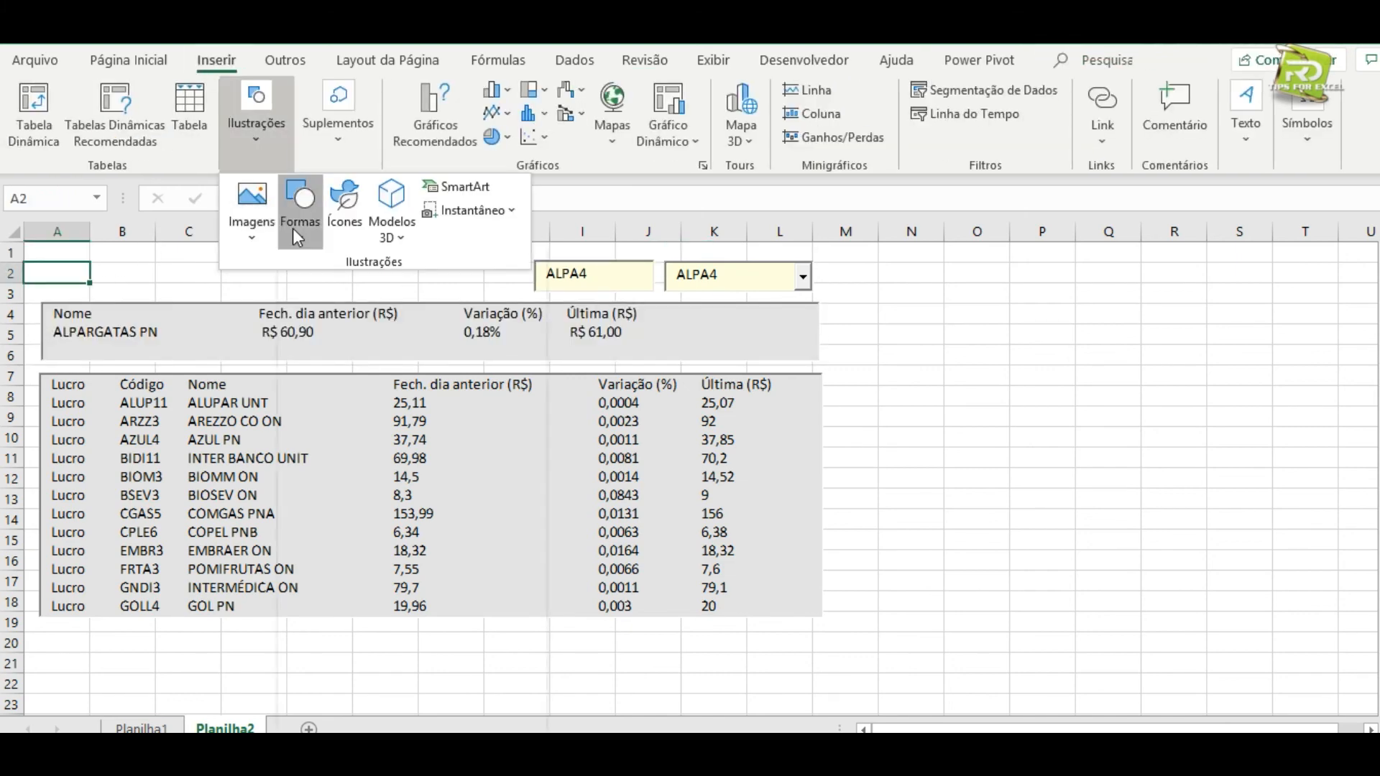
key("Escape")
left_click_drag(43, 261, 496, 297)
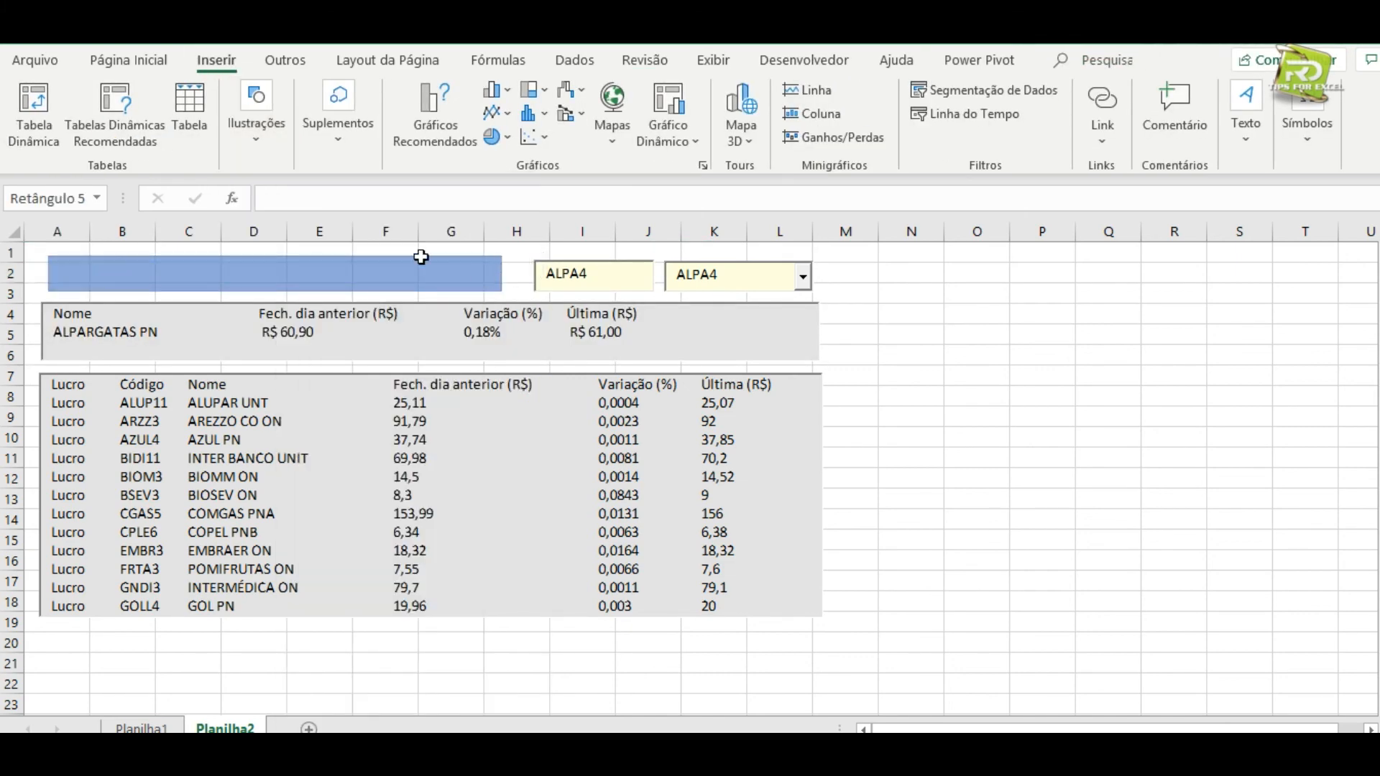
Apply a grey gradient theme style to the rectangle, resize it to about 12.14 by 0.74 cm, and add a bevel effect.
left_click(460, 133)
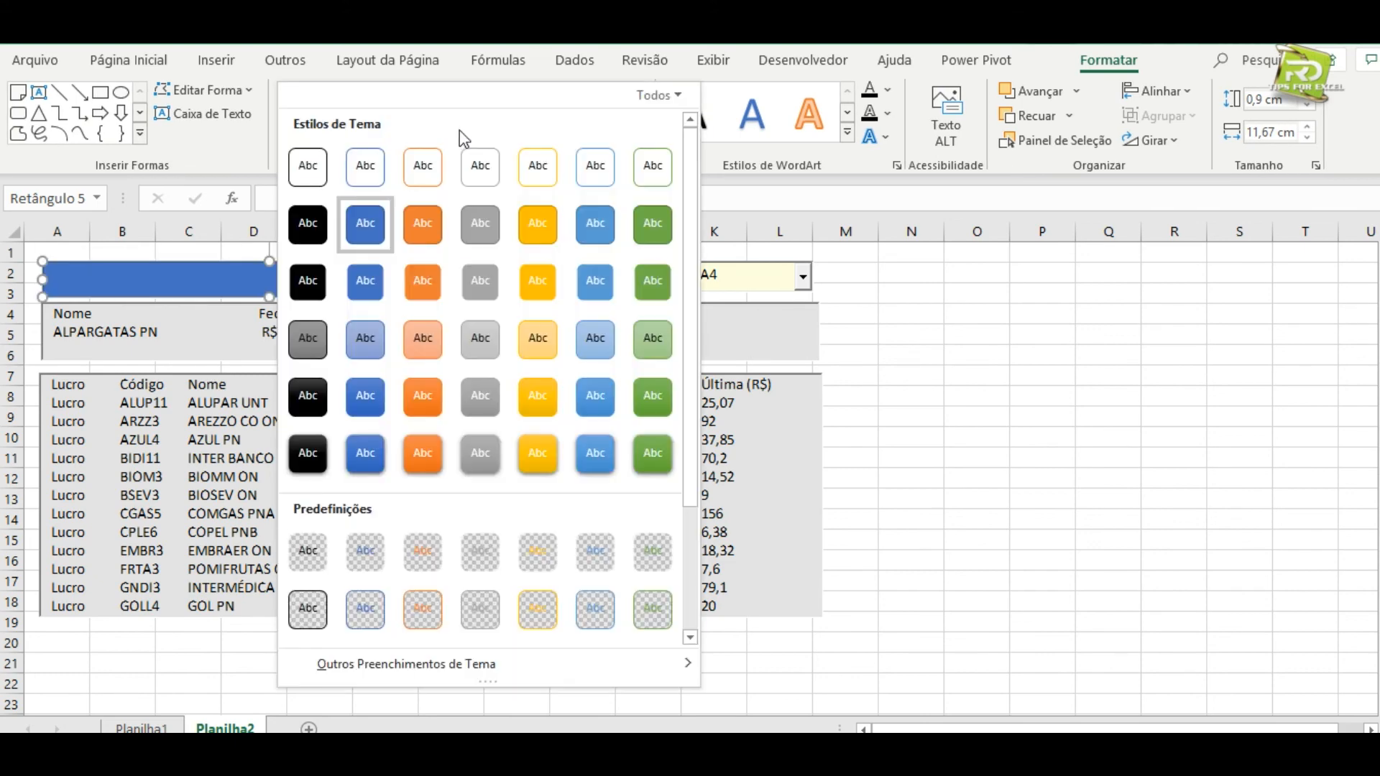
left_click(480, 352)
left_click_drag(279, 297, 279, 291)
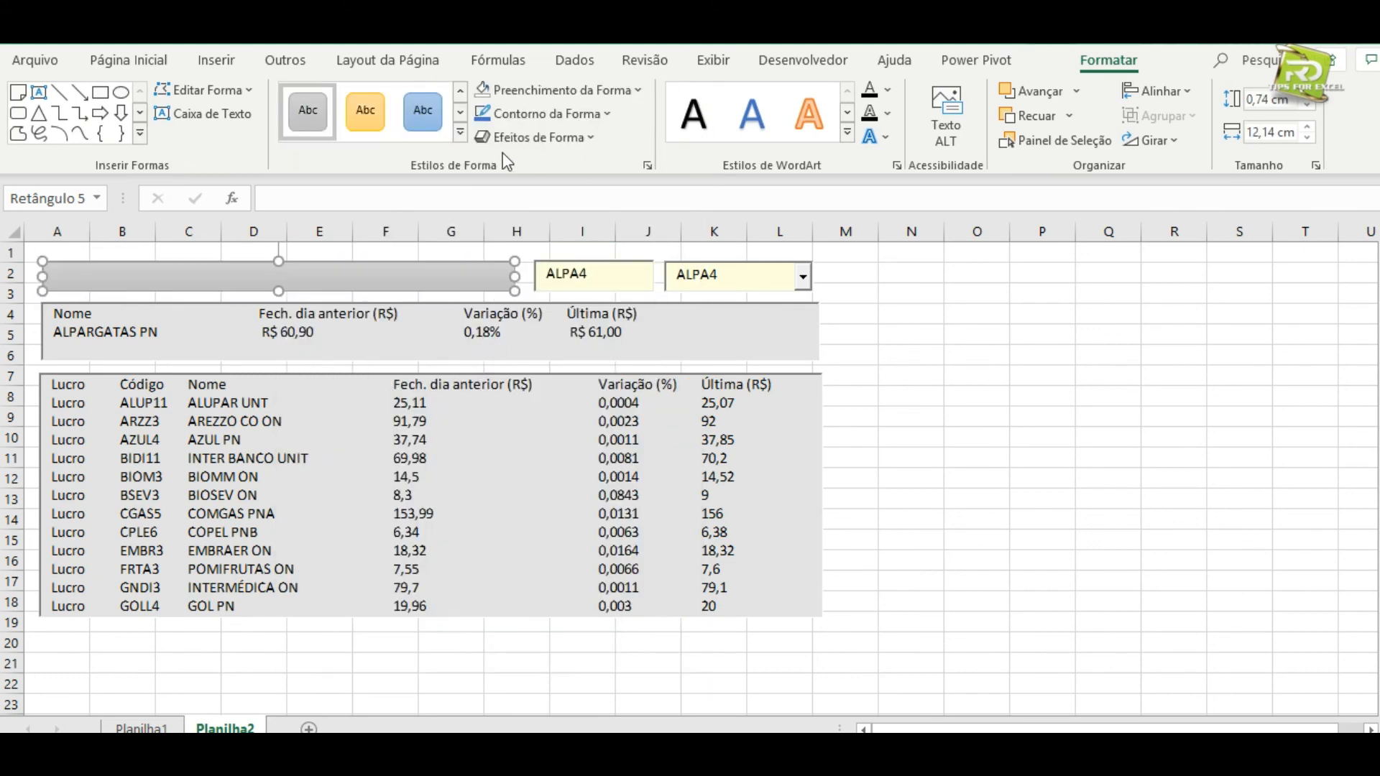
left_click(536, 136)
mouse_move(569, 410)
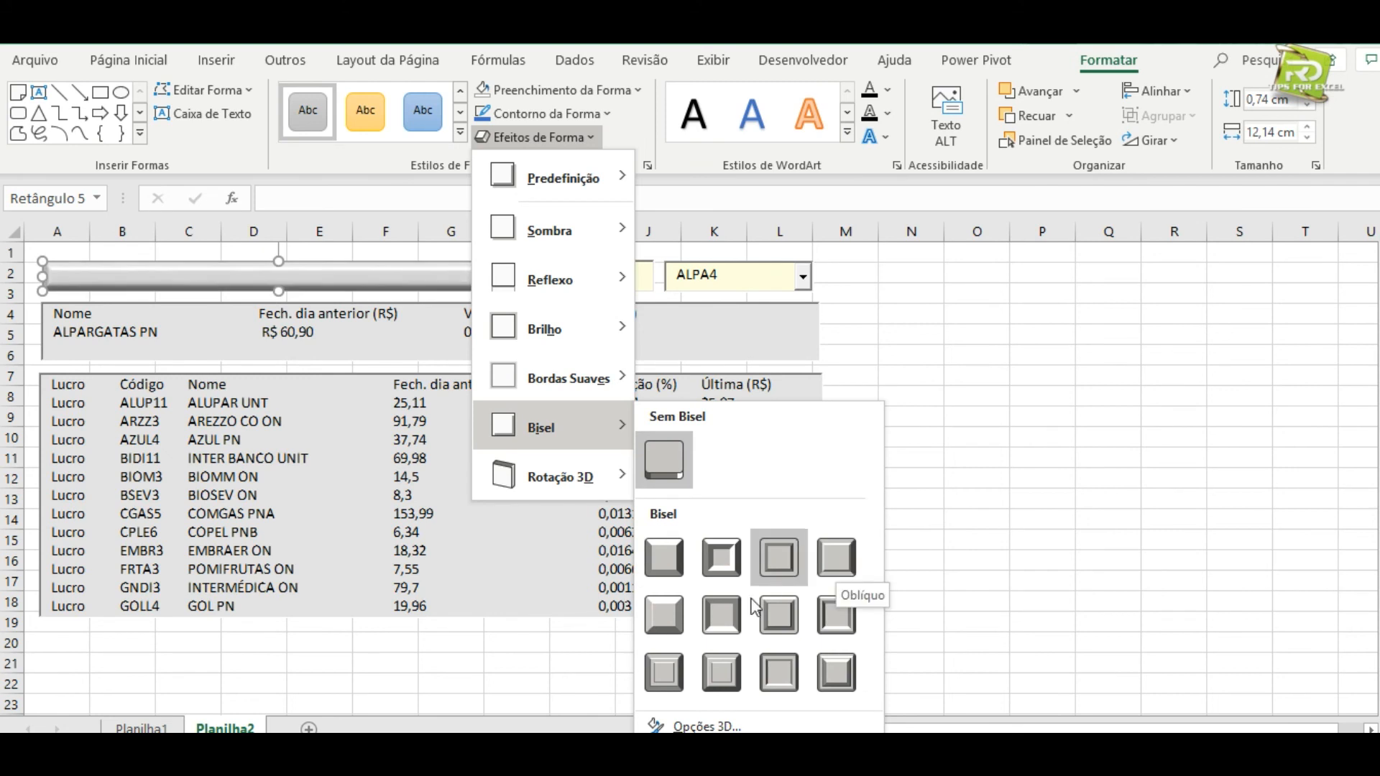
left_click(833, 626)
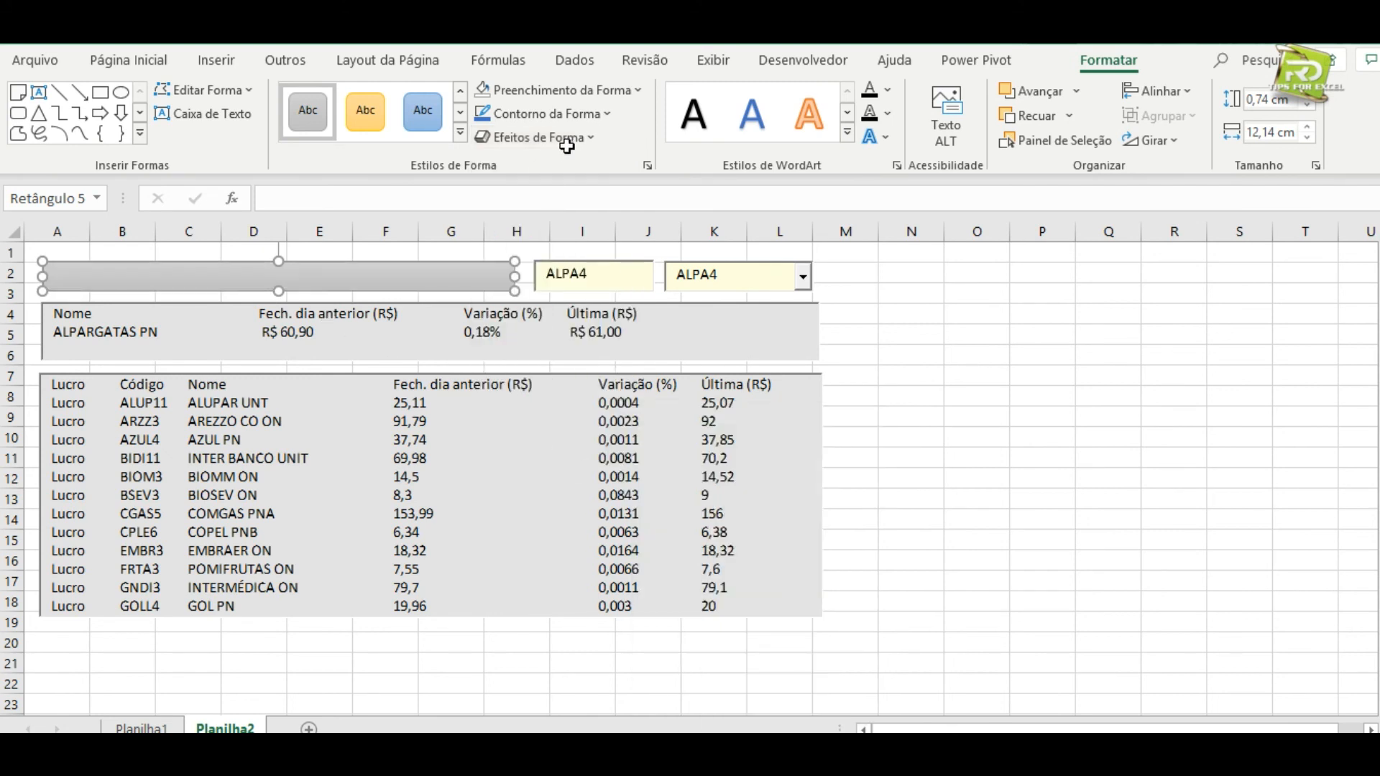
Add the text FERRAMENTA DE PESQUISA to the rectangle and centre it horizontally.
right_click(397, 280)
left_click(464, 415)
type("FERRAMENTA DE PESQUISA")
key("ctrl+a")
left_click(97, 59)
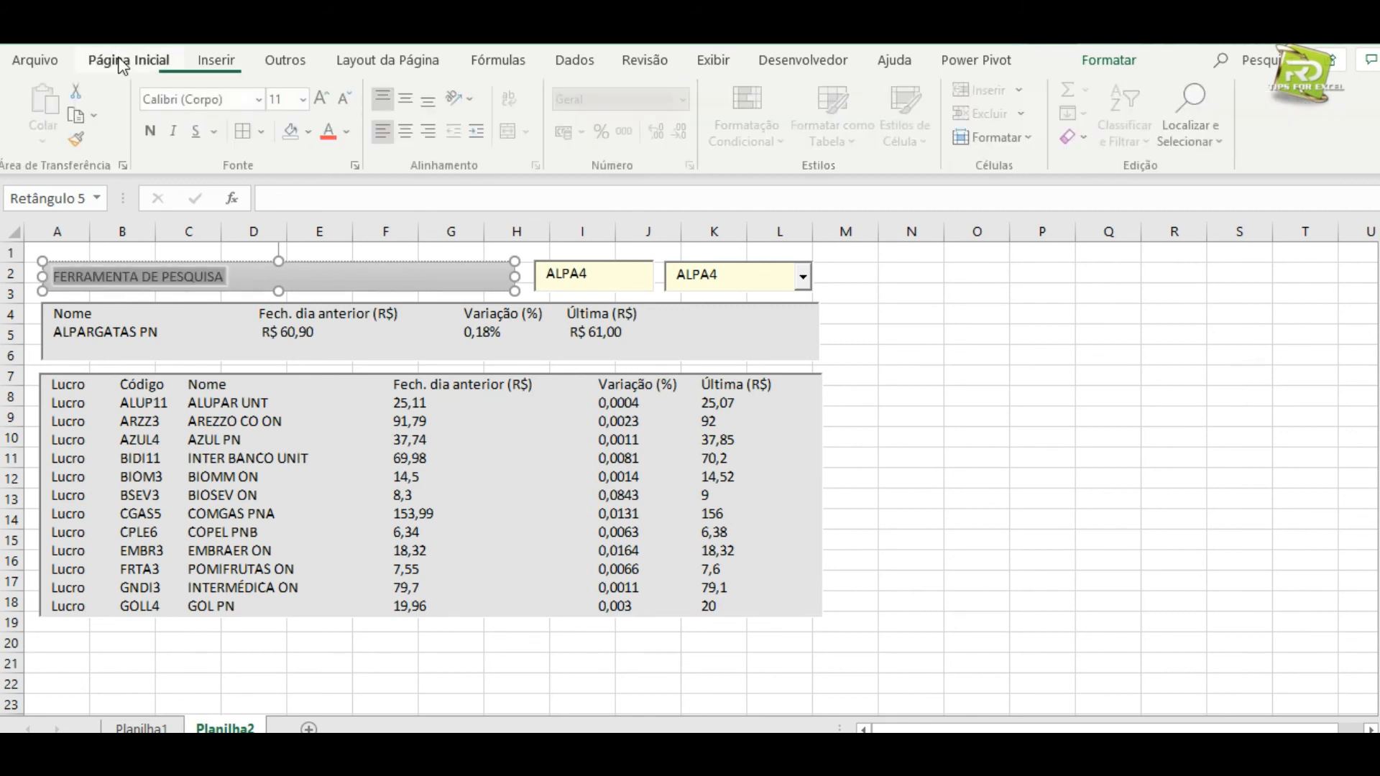
left_click(408, 131)
left_click(973, 454)
left_click(948, 355)
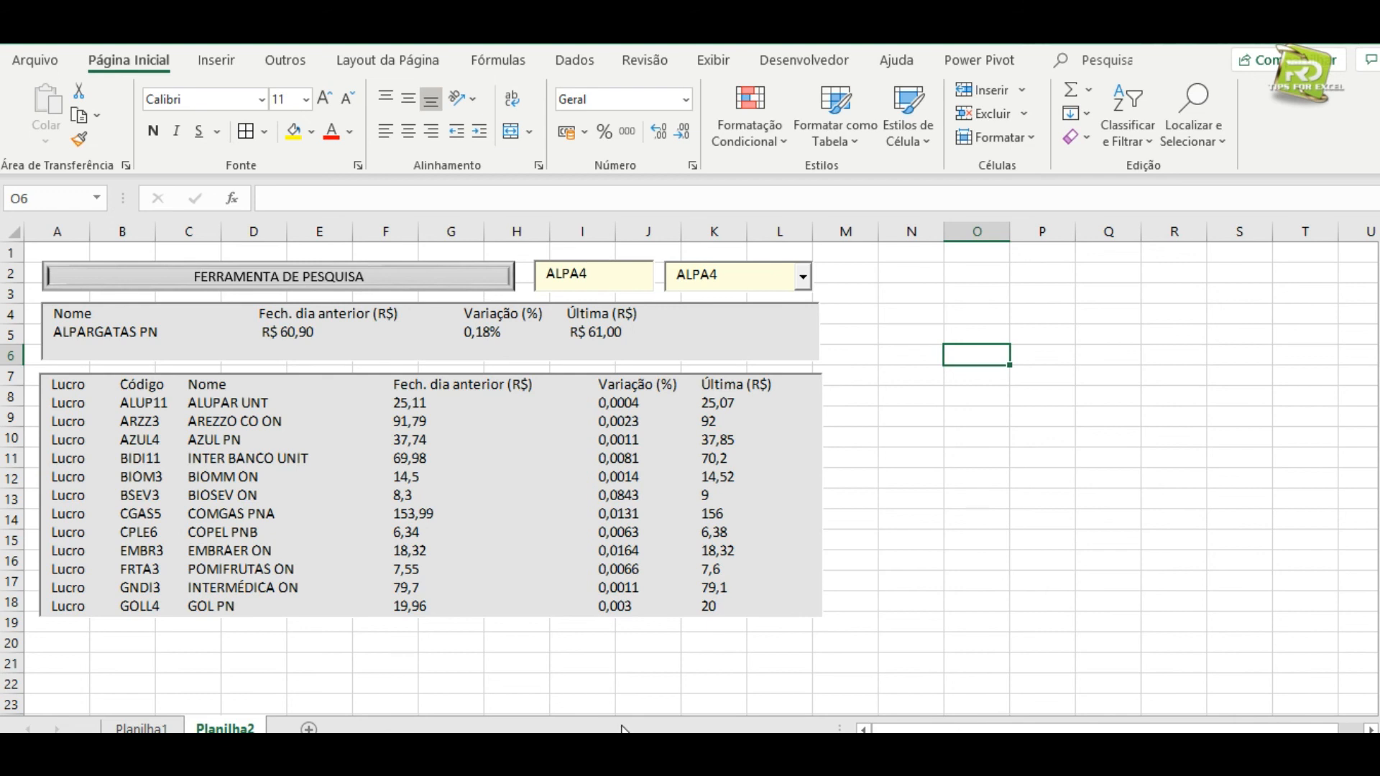
Insert a 3D clustered column chart on Planilha1 from J2:K2 and M2, with the two prices as separate series.
left_click(142, 728)
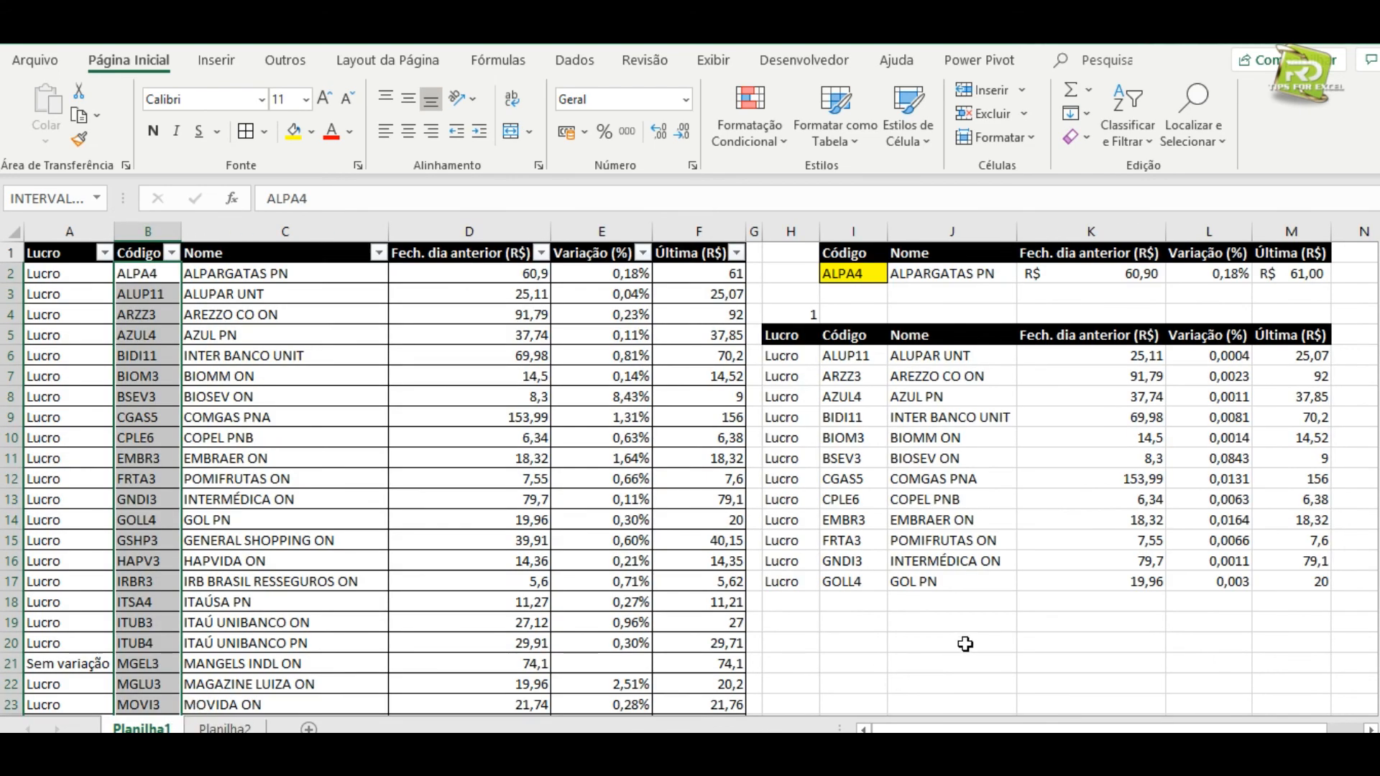
left_click_drag(912, 274, 1268, 274)
left_click(1063, 604)
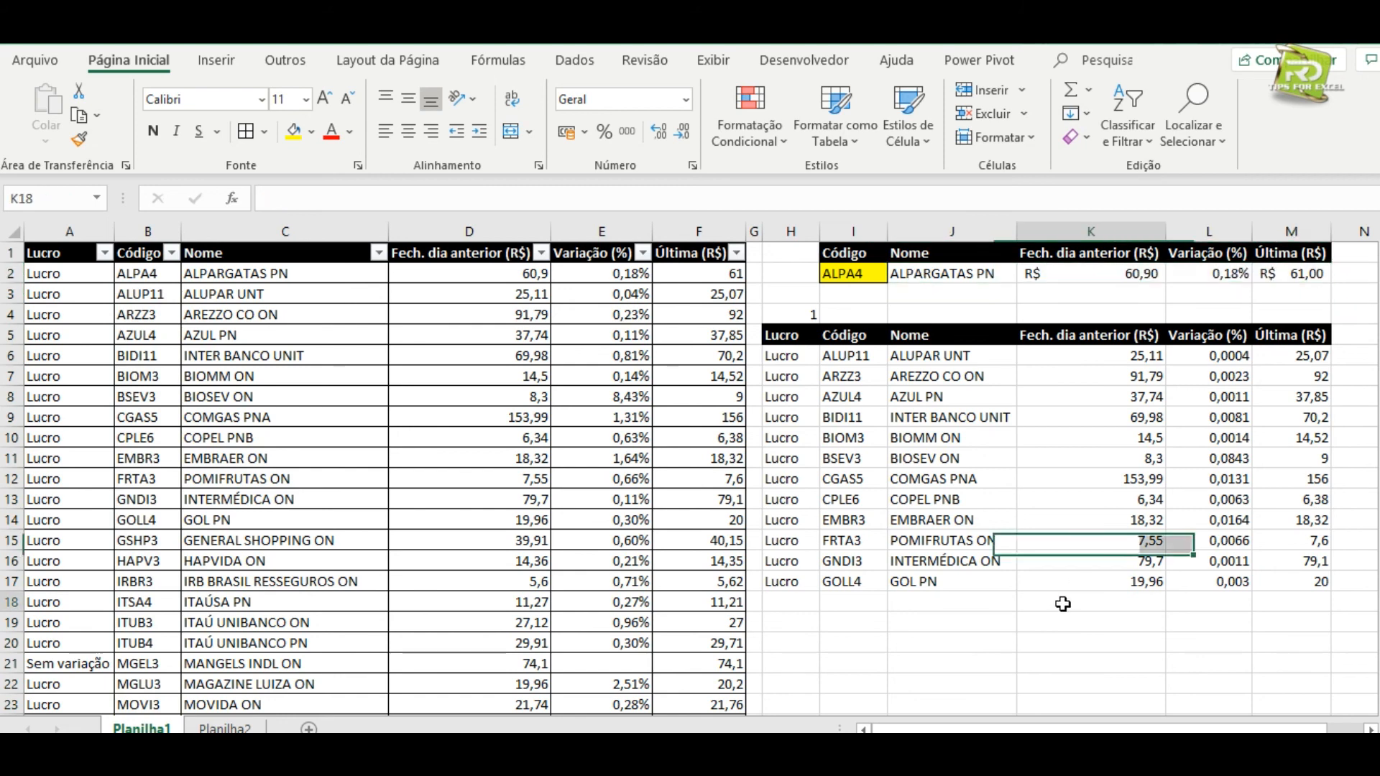
left_click_drag(949, 278, 1076, 273)
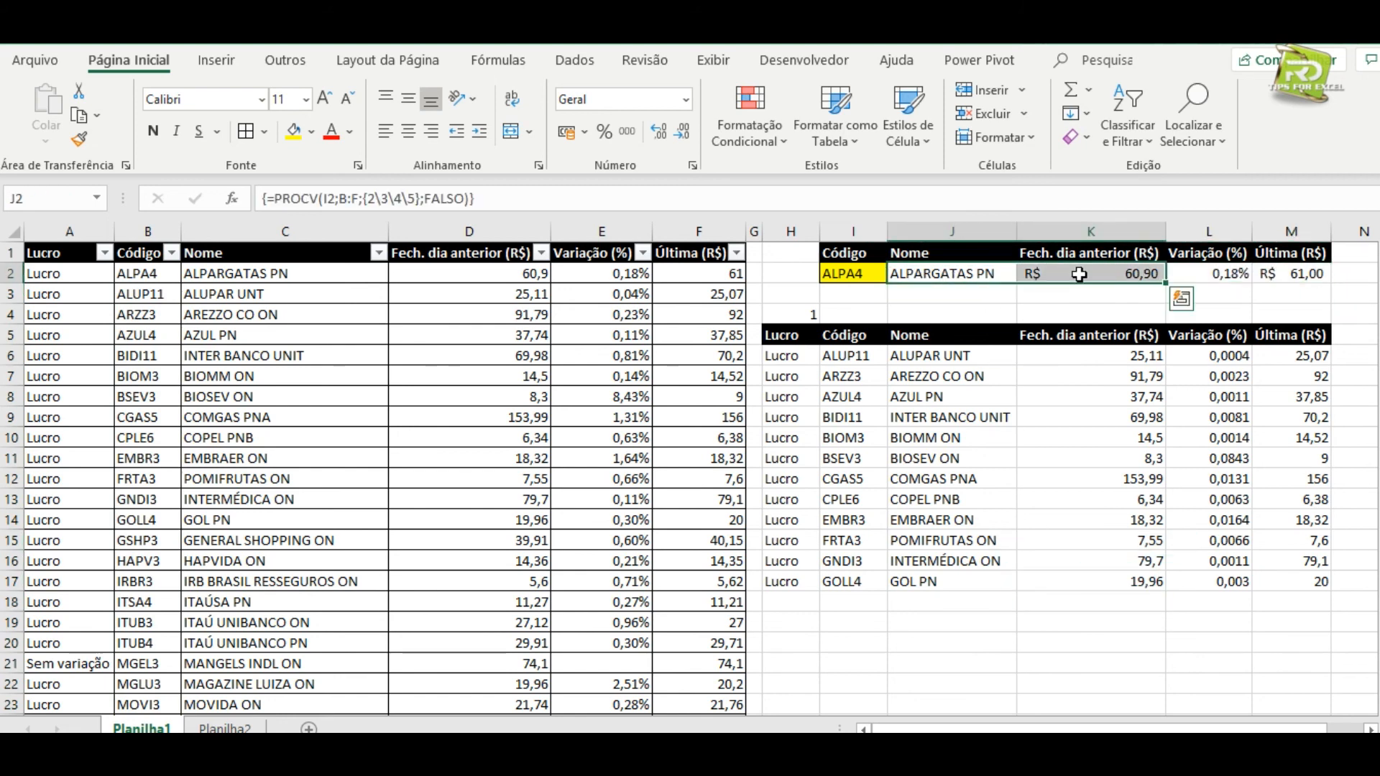
left_click(1274, 277)
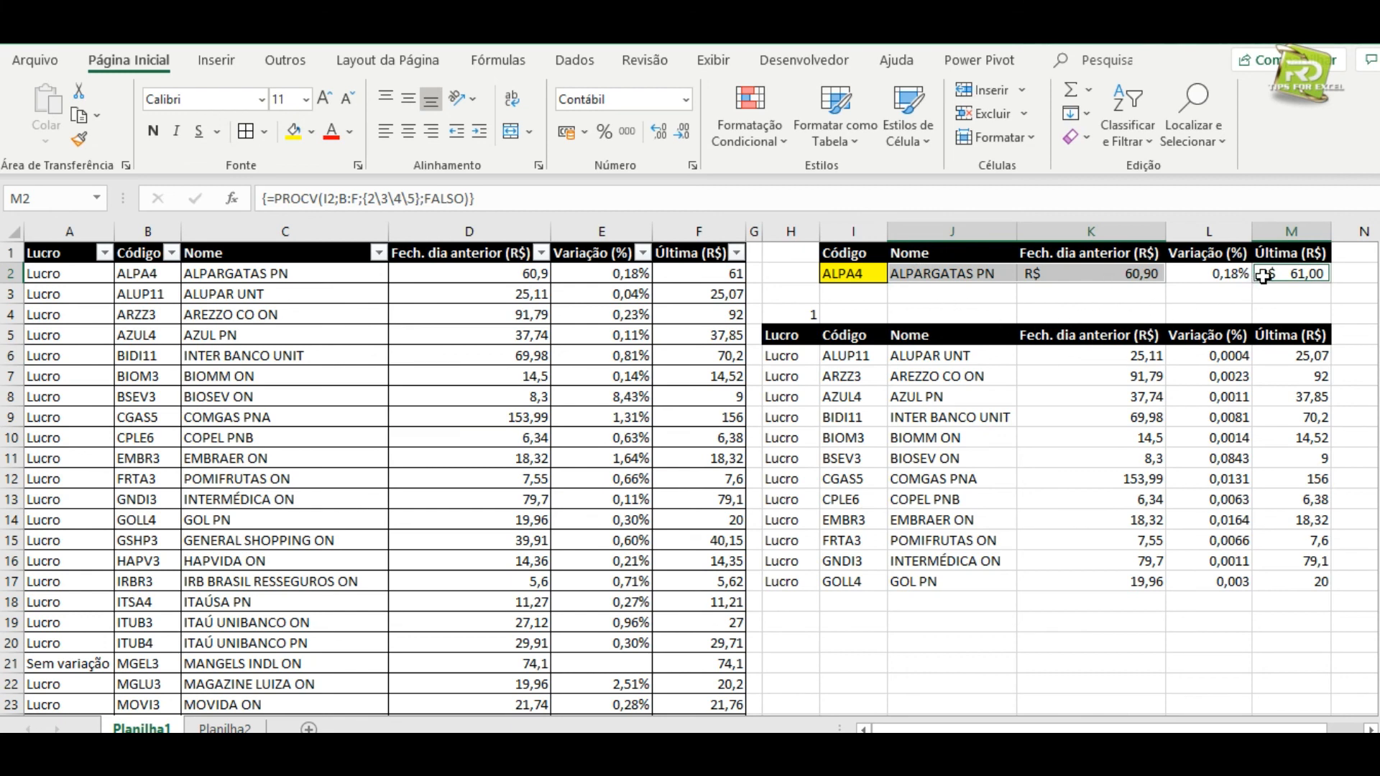
left_click(217, 60)
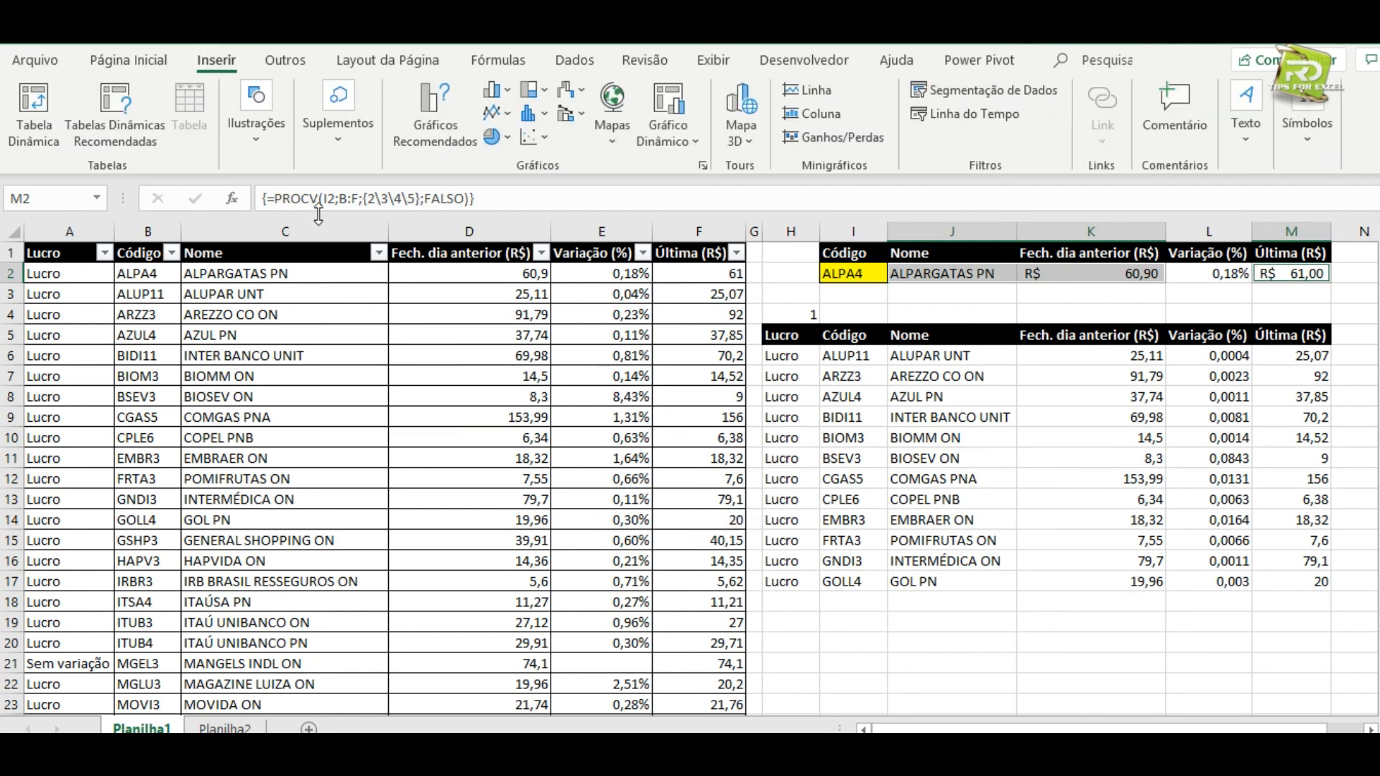
left_click(435, 108)
left_click(576, 127)
left_click(767, 203)
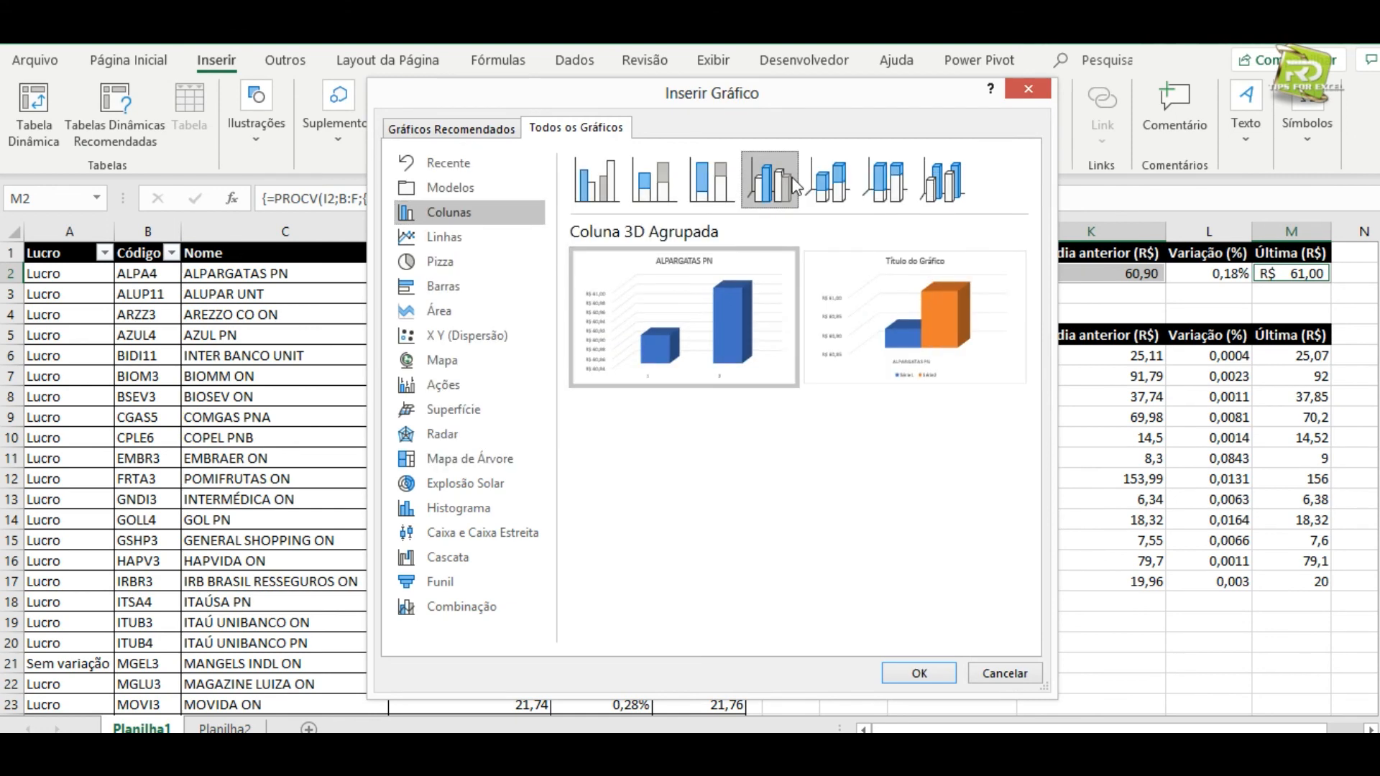
mouse_move(901, 334)
left_click(919, 673)
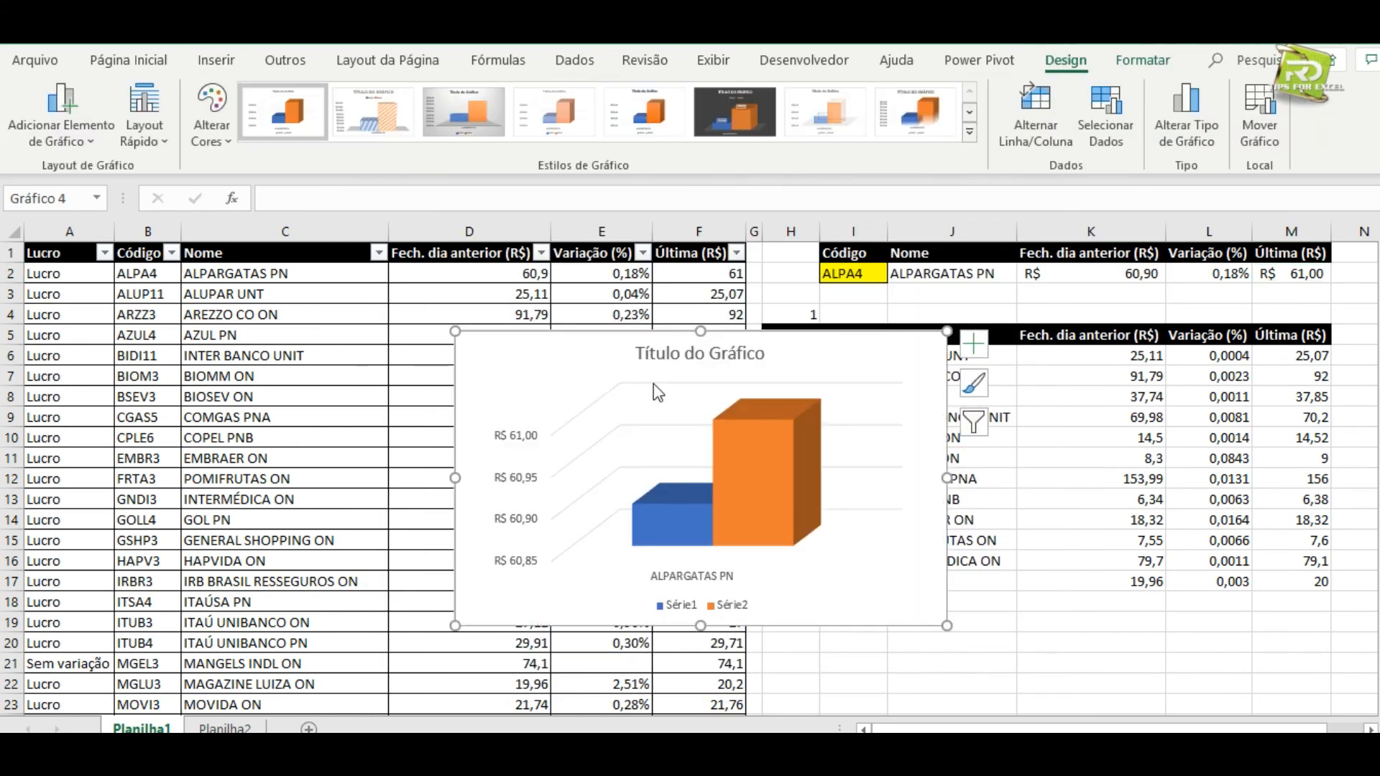
Move the column chart from Planilha1 to Planilha2, placing it beside the two list boxes across columns M to Q.
key("ctrl+x")
left_click(225, 728)
left_click(995, 462)
key("ctrl+v")
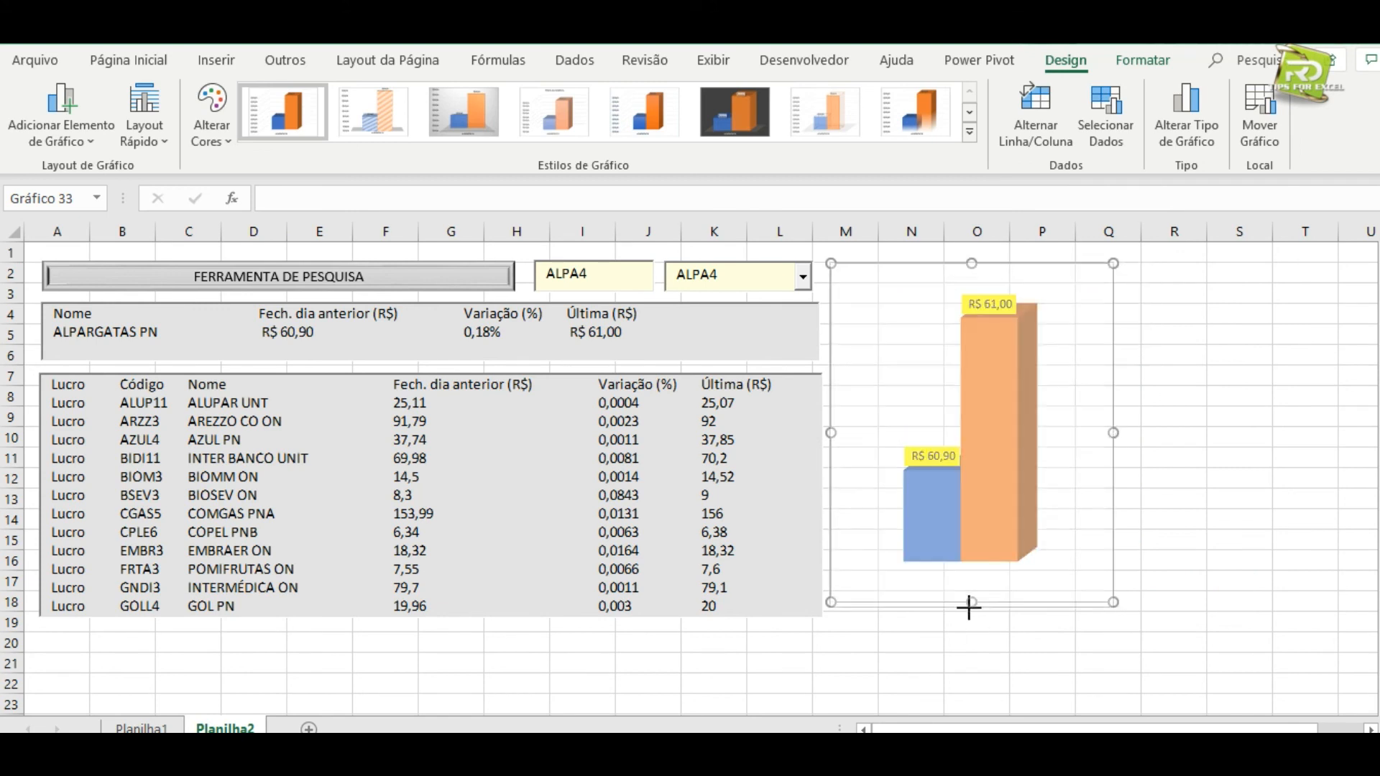
left_click(947, 679)
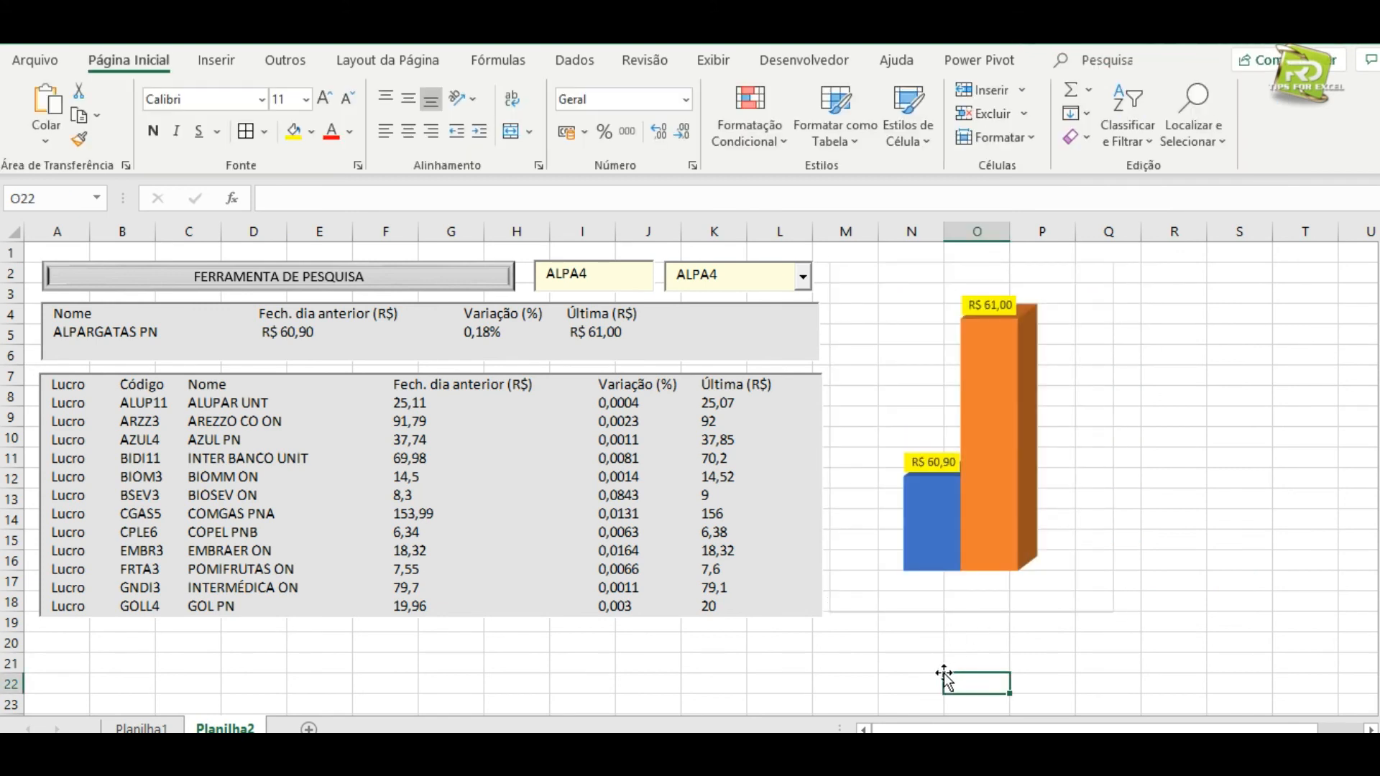
left_click(1055, 559)
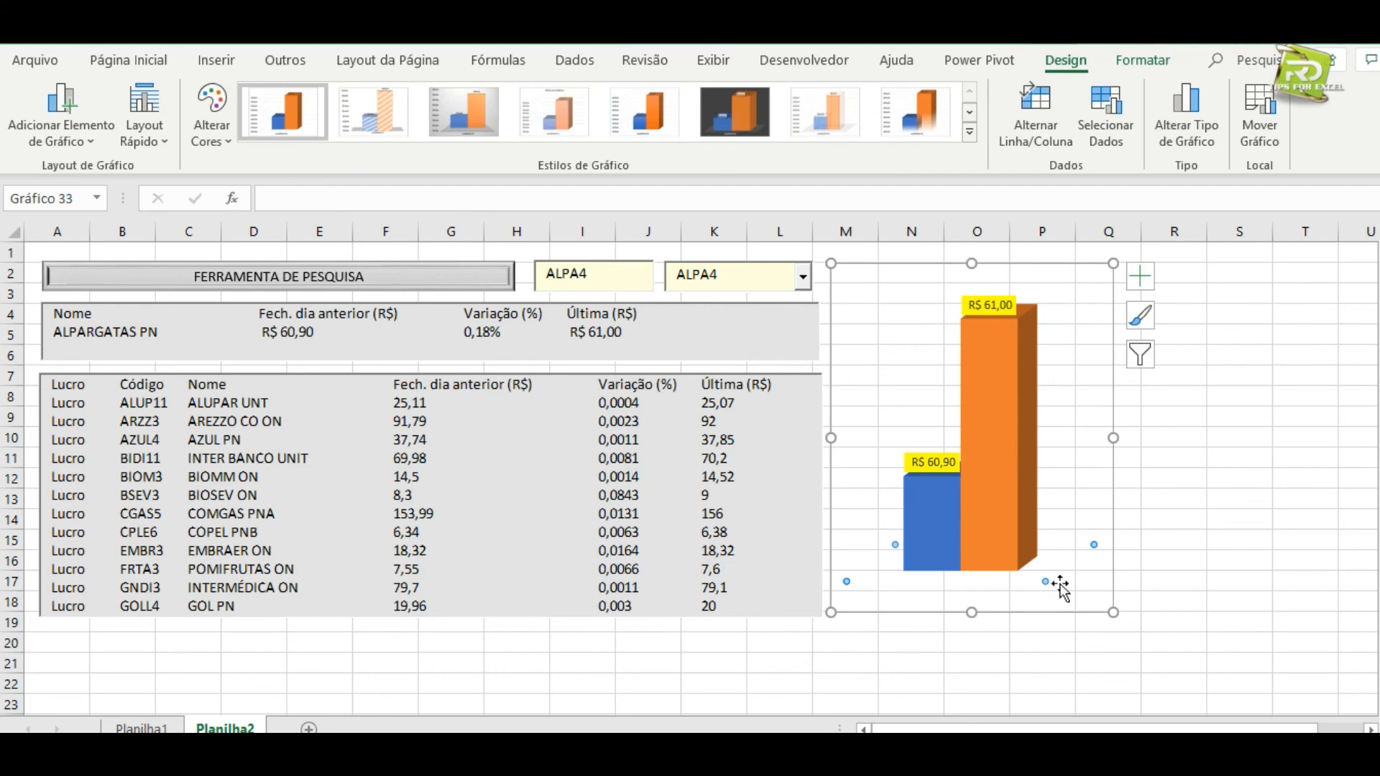
left_click(1185, 561)
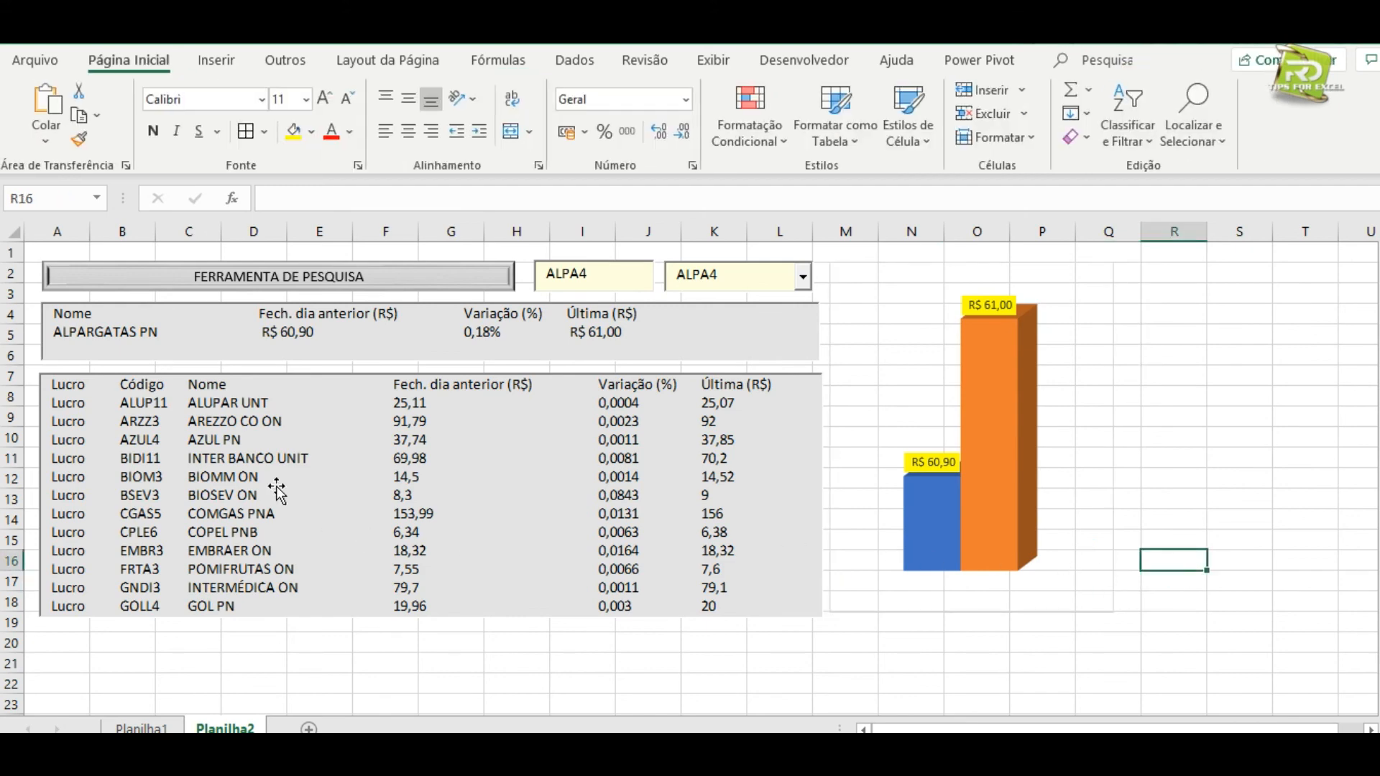
Draw a folded-corner rectangle about 28.28 cm wide and 9.87 cm high covering the whole search tool and chart.
left_click(228, 68)
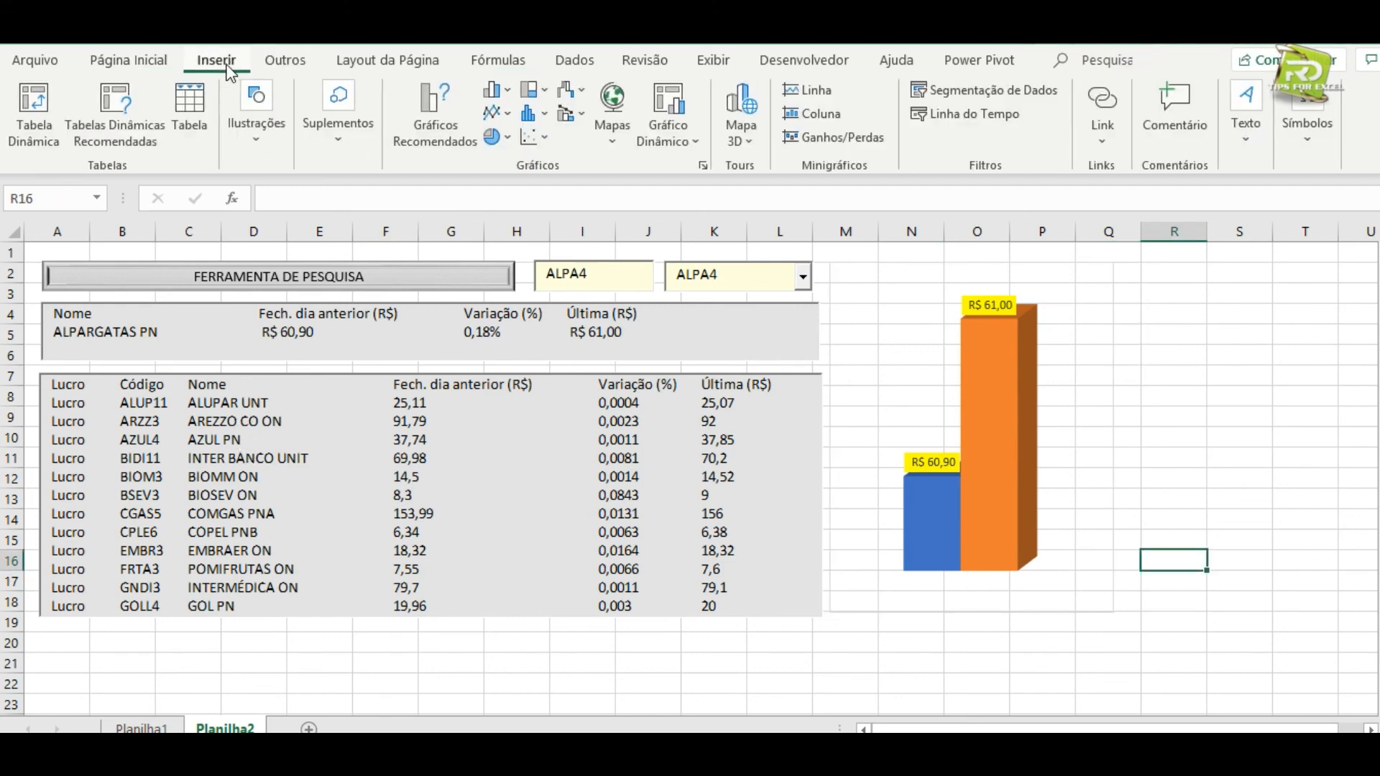
left_click(255, 140)
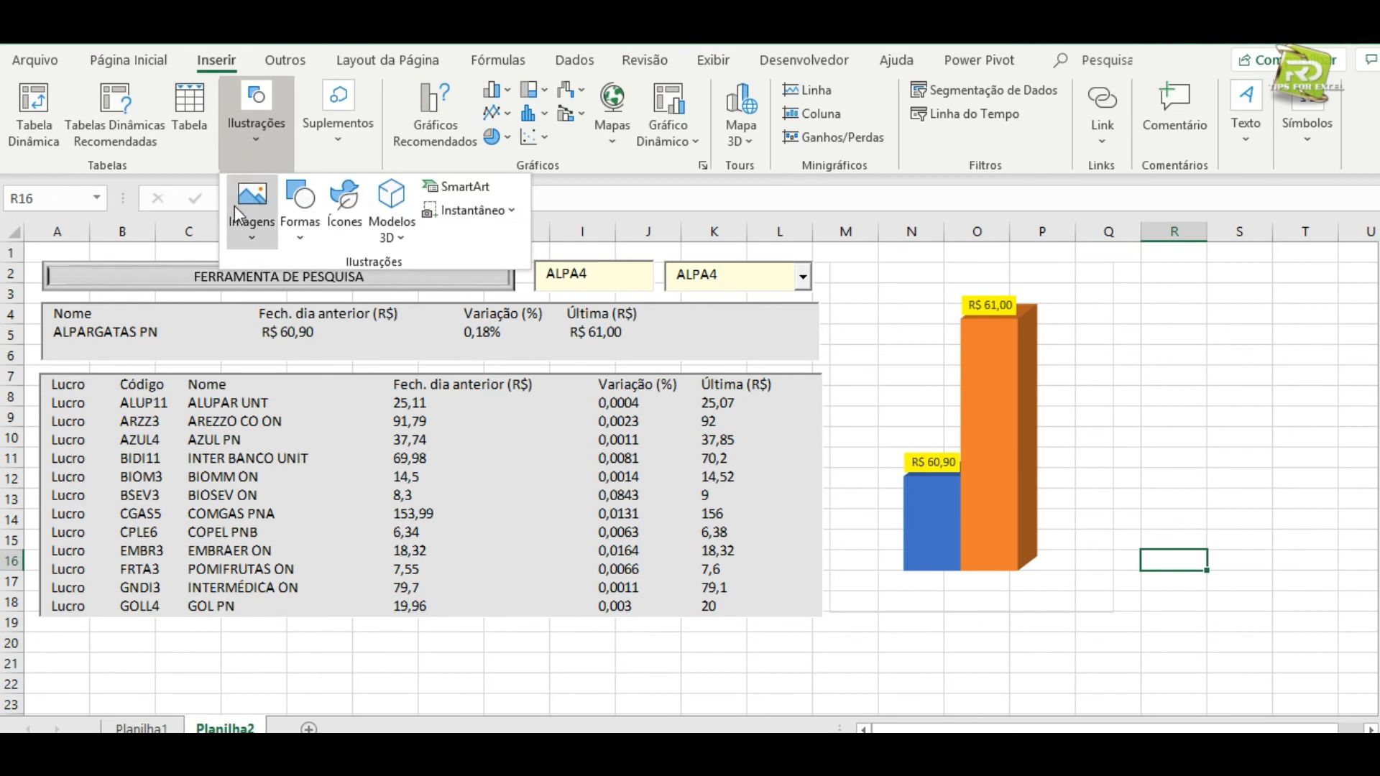
left_click(306, 235)
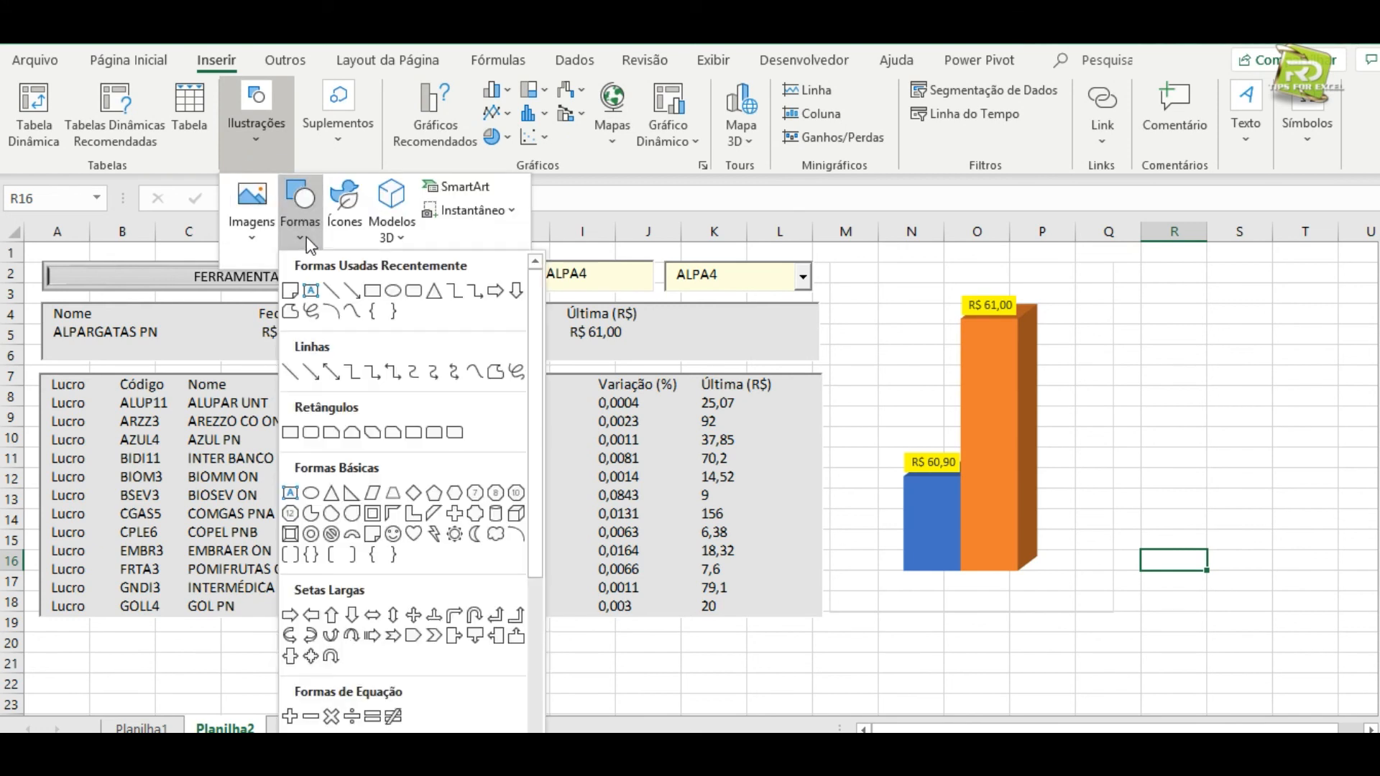
left_click(373, 290)
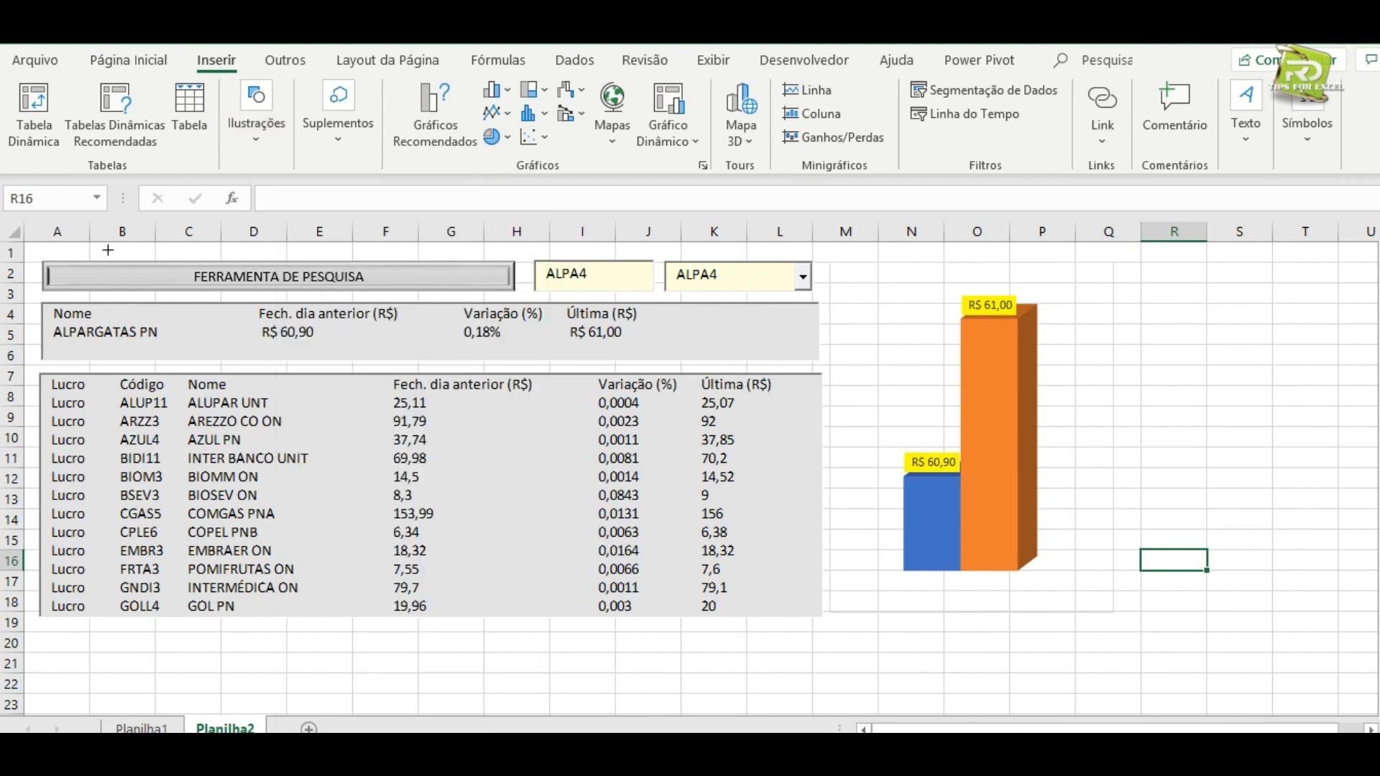
left_click(262, 146)
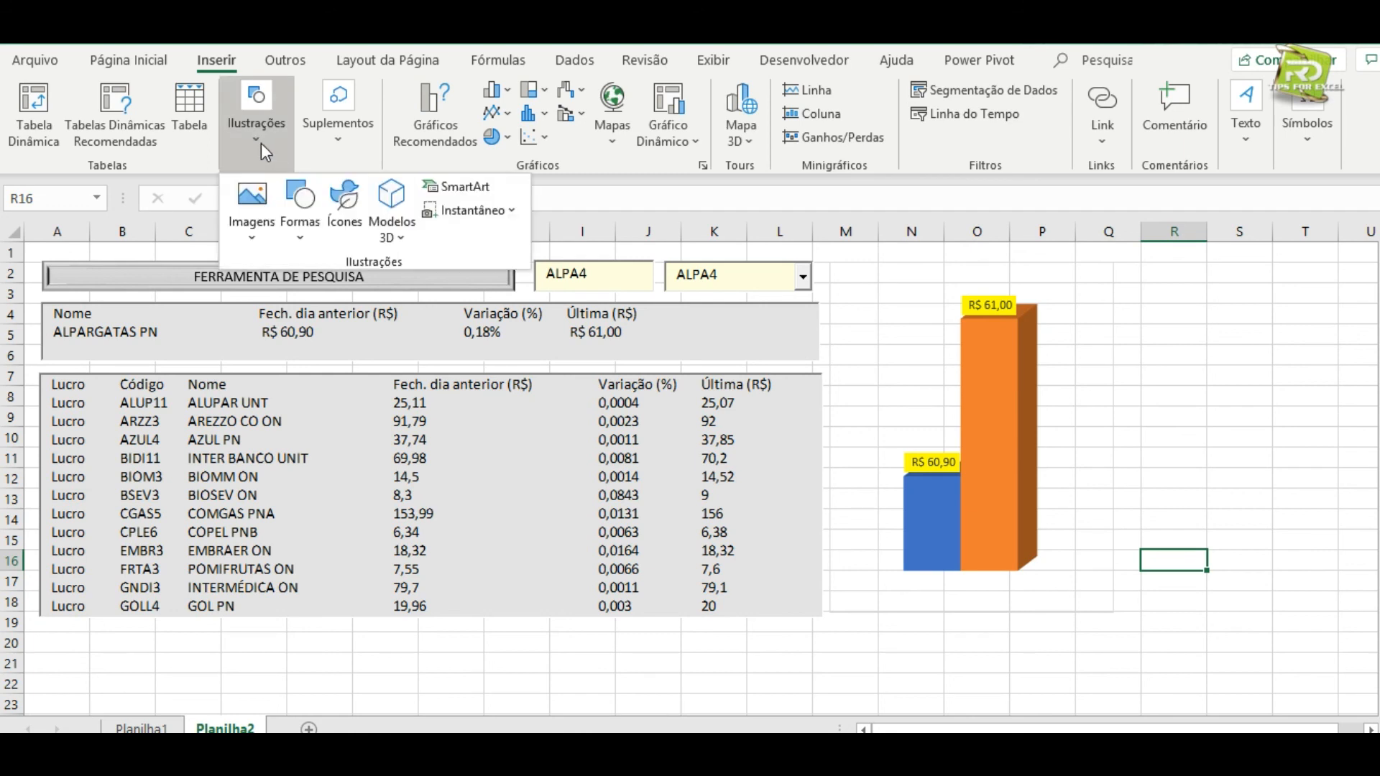
left_click(301, 241)
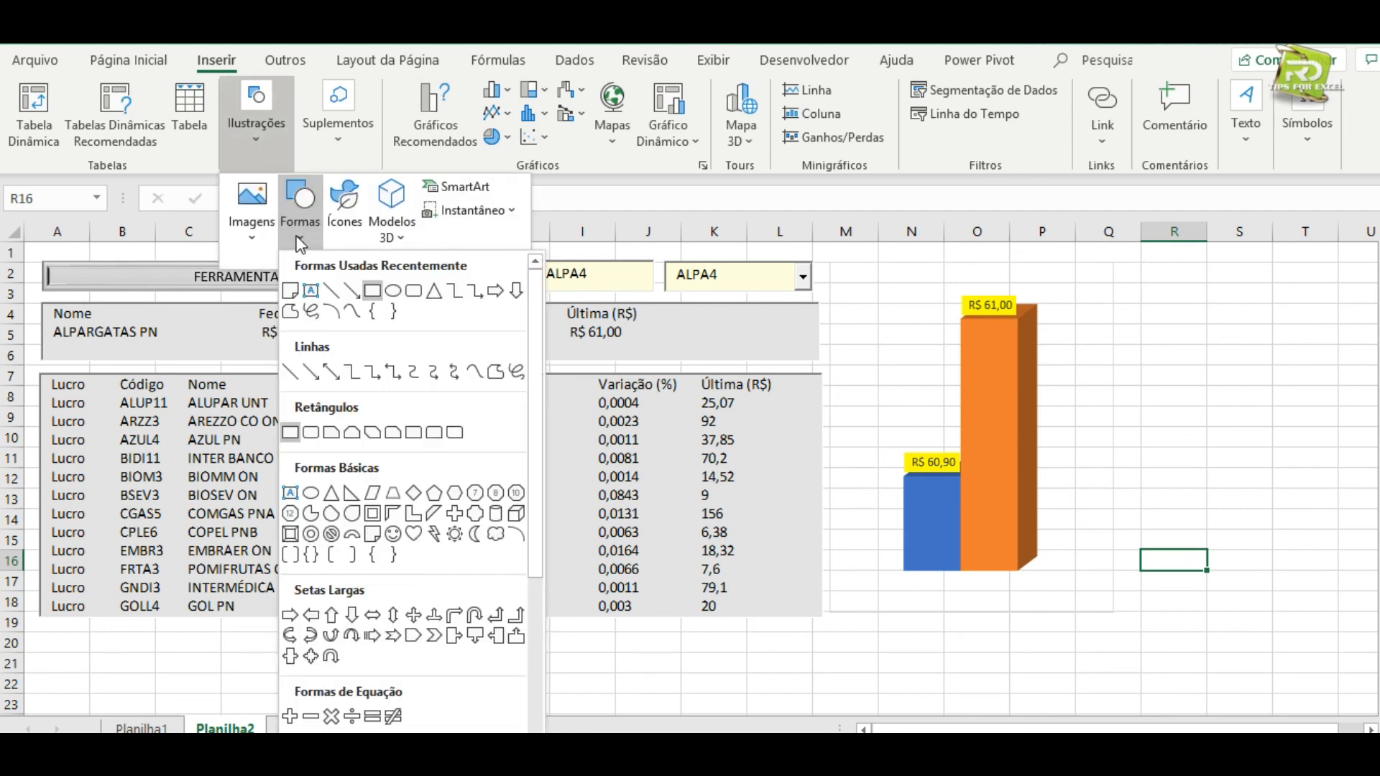
left_click(379, 543)
left_click_drag(32, 250, 904, 617)
left_click_drag(1016, 621, 1130, 632)
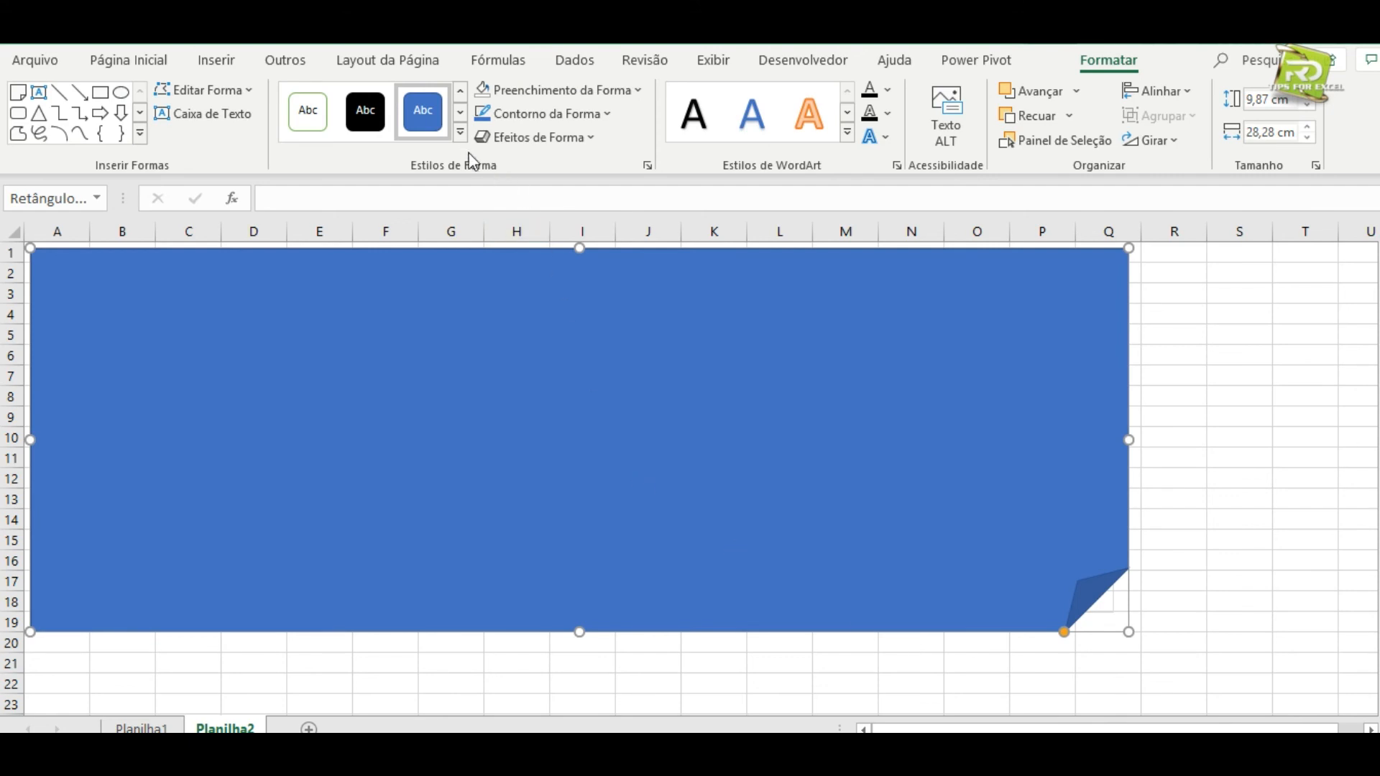
Apply a light grey gradient theme style to the folded-corner rectangle and send it behind the controls and chart.
left_click(460, 134)
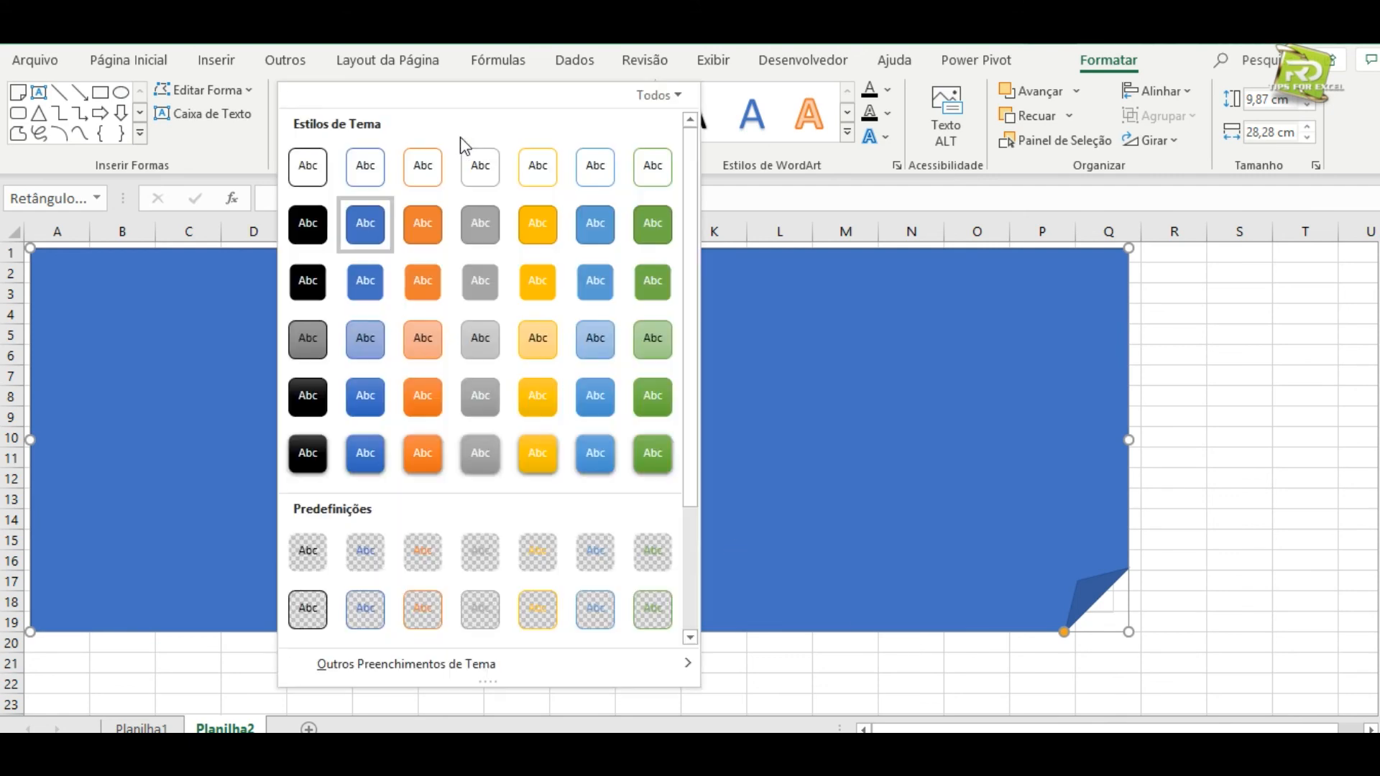
left_click(488, 344)
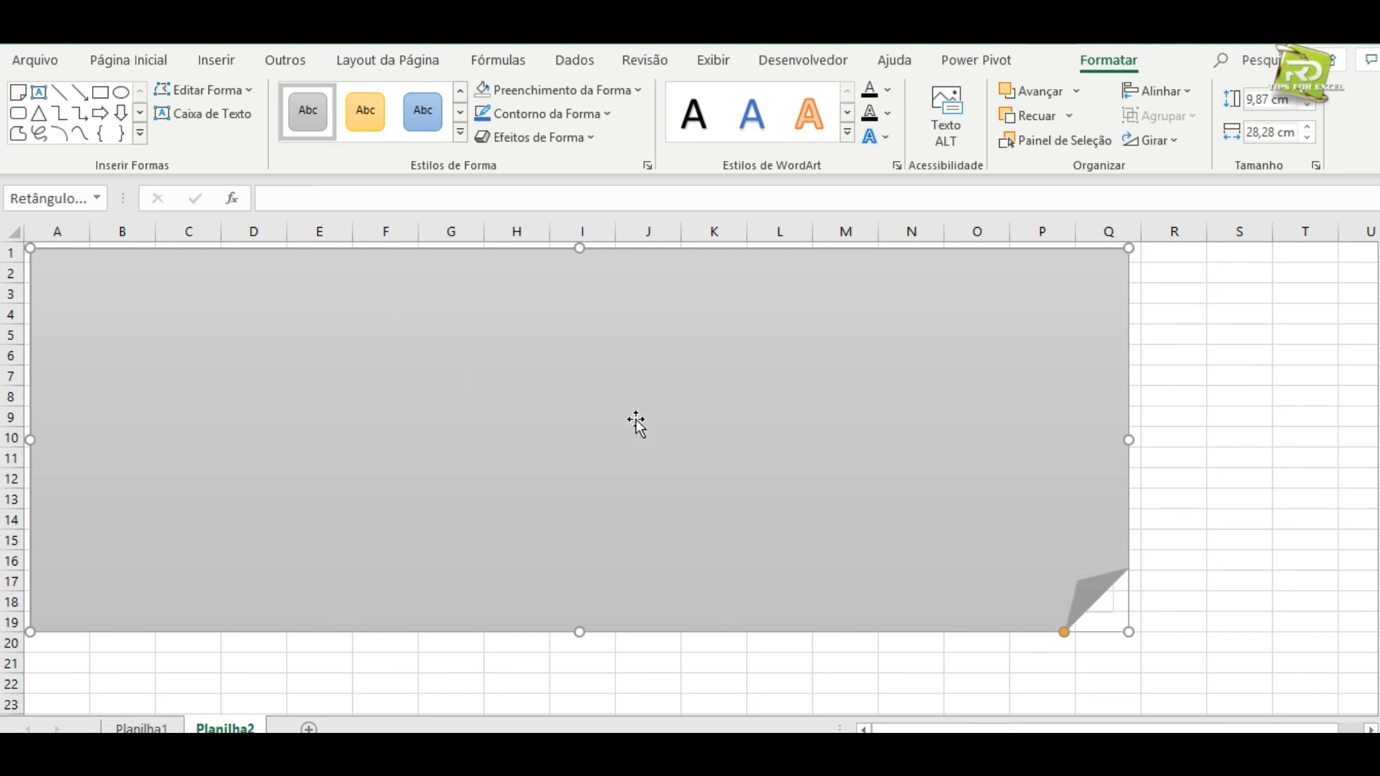
right_click(268, 289)
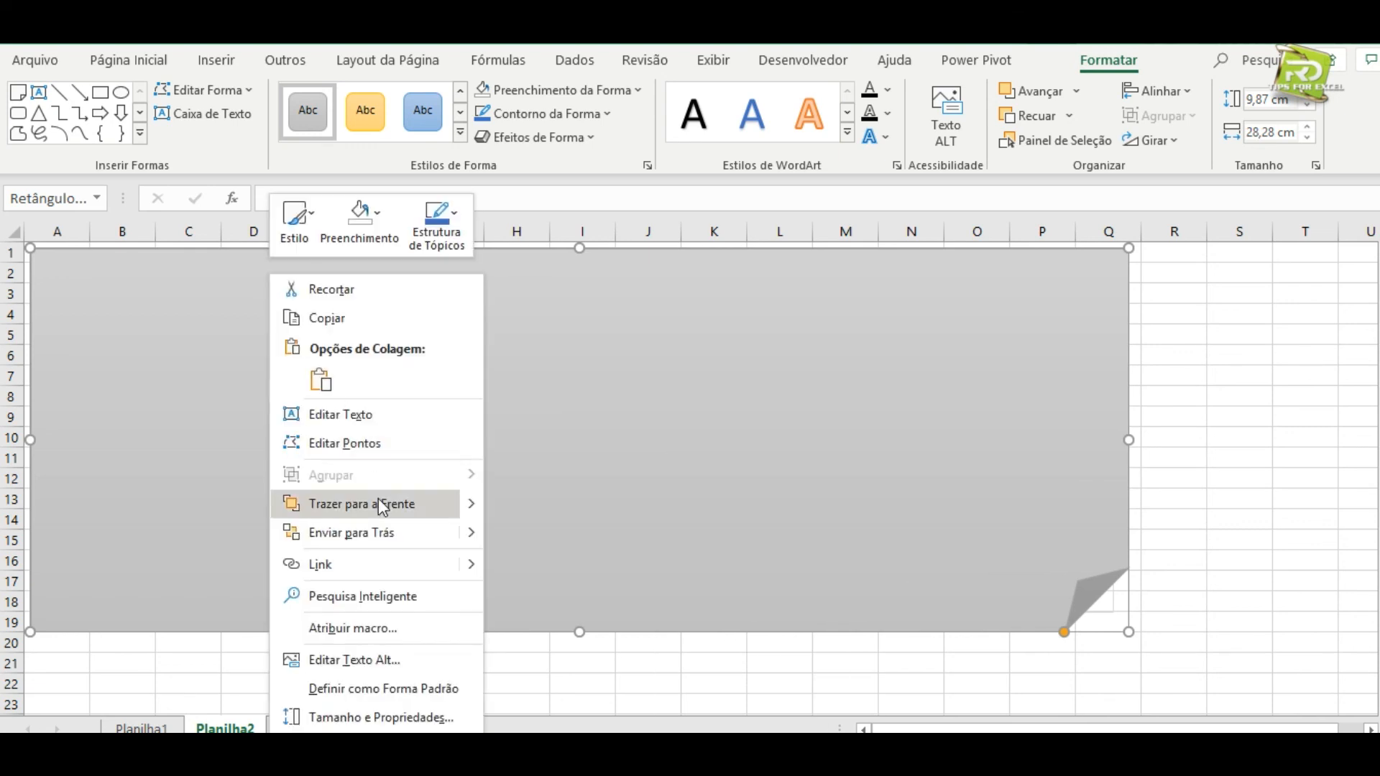
left_click(364, 533)
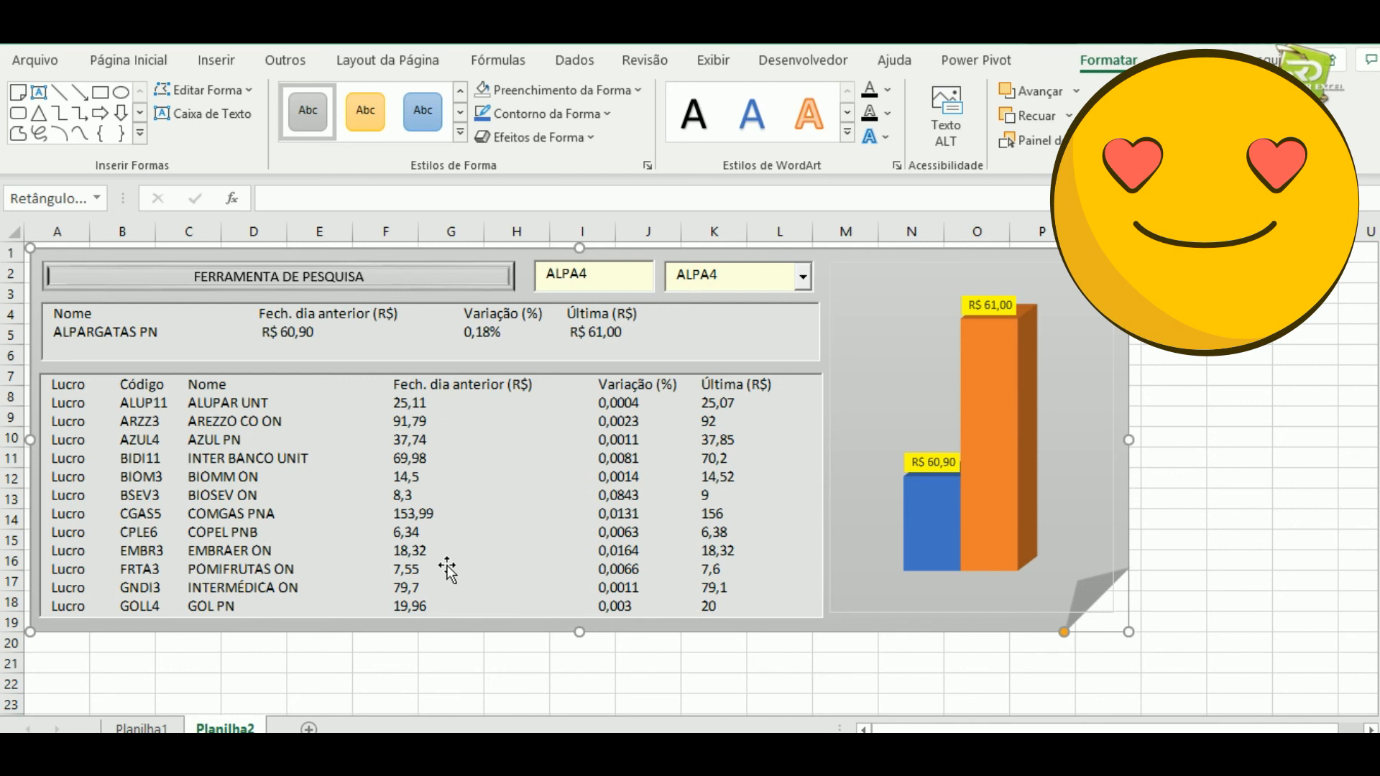
left_click(1185, 569)
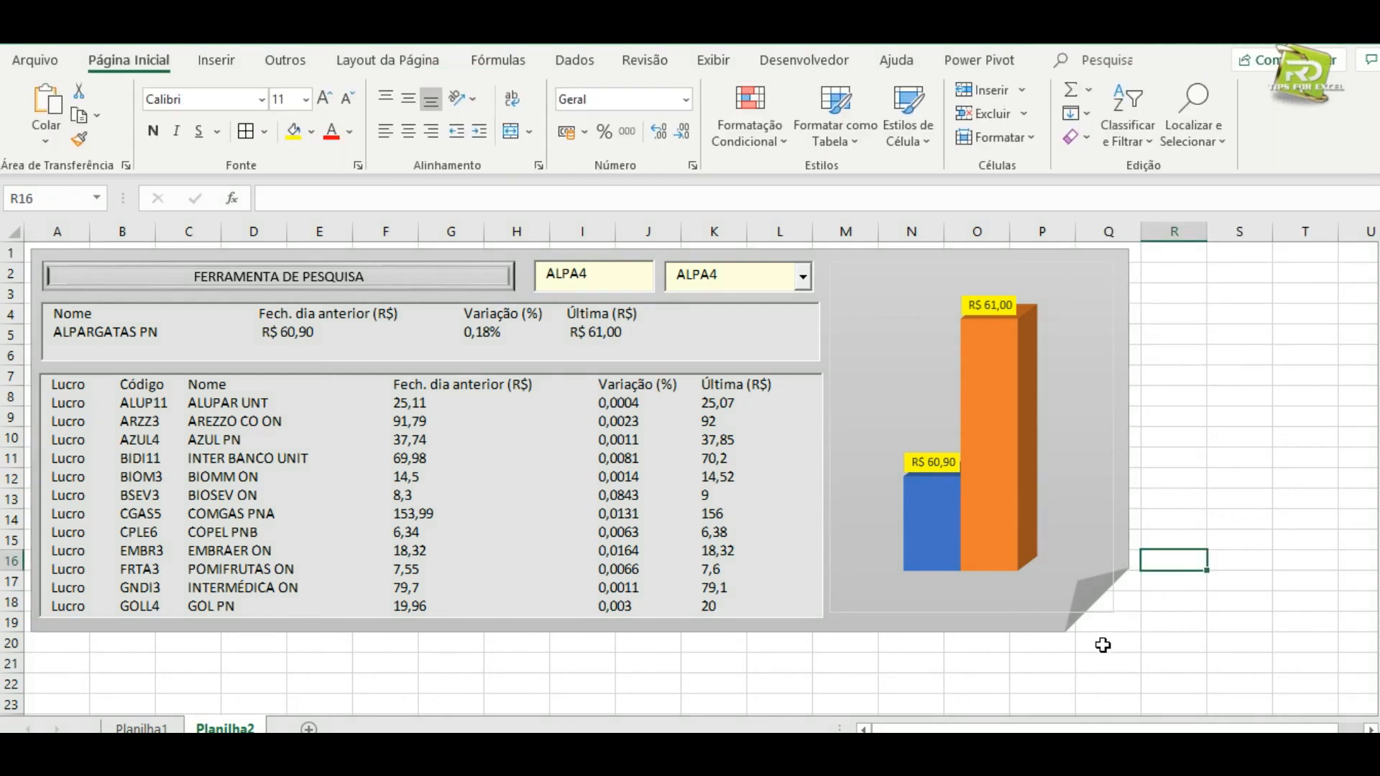
Remove the chart area's border by setting its outline to Sem linha.
left_click(1105, 611)
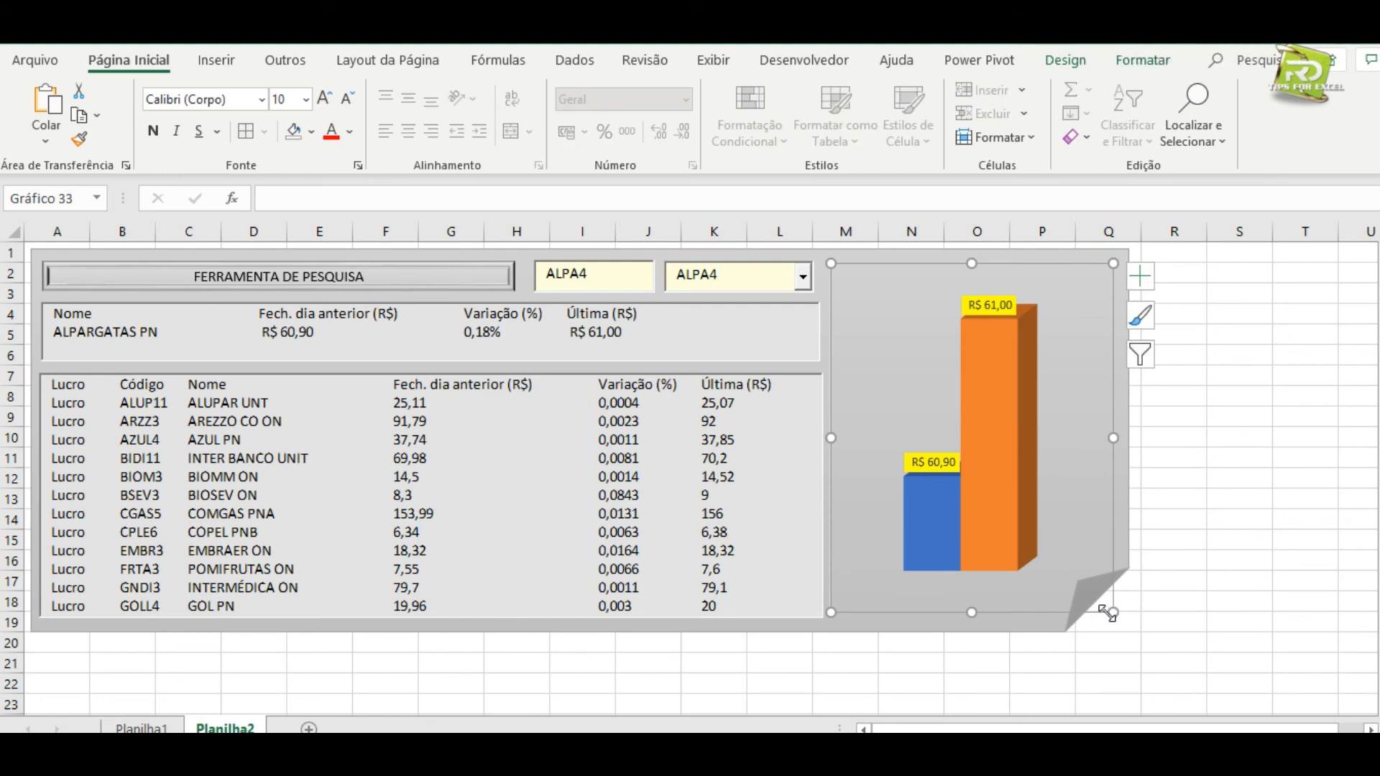
double_click(1093, 612)
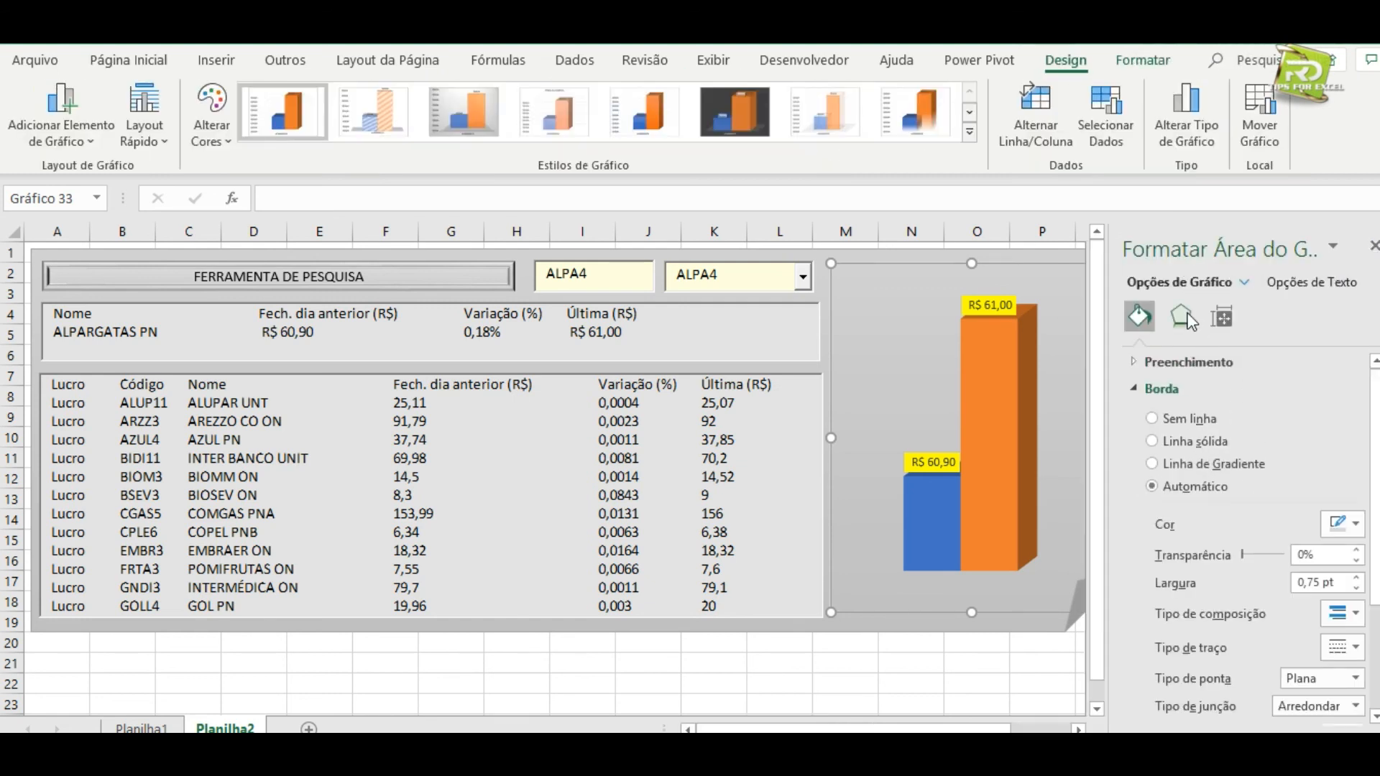
left_click(1168, 417)
left_click(1372, 248)
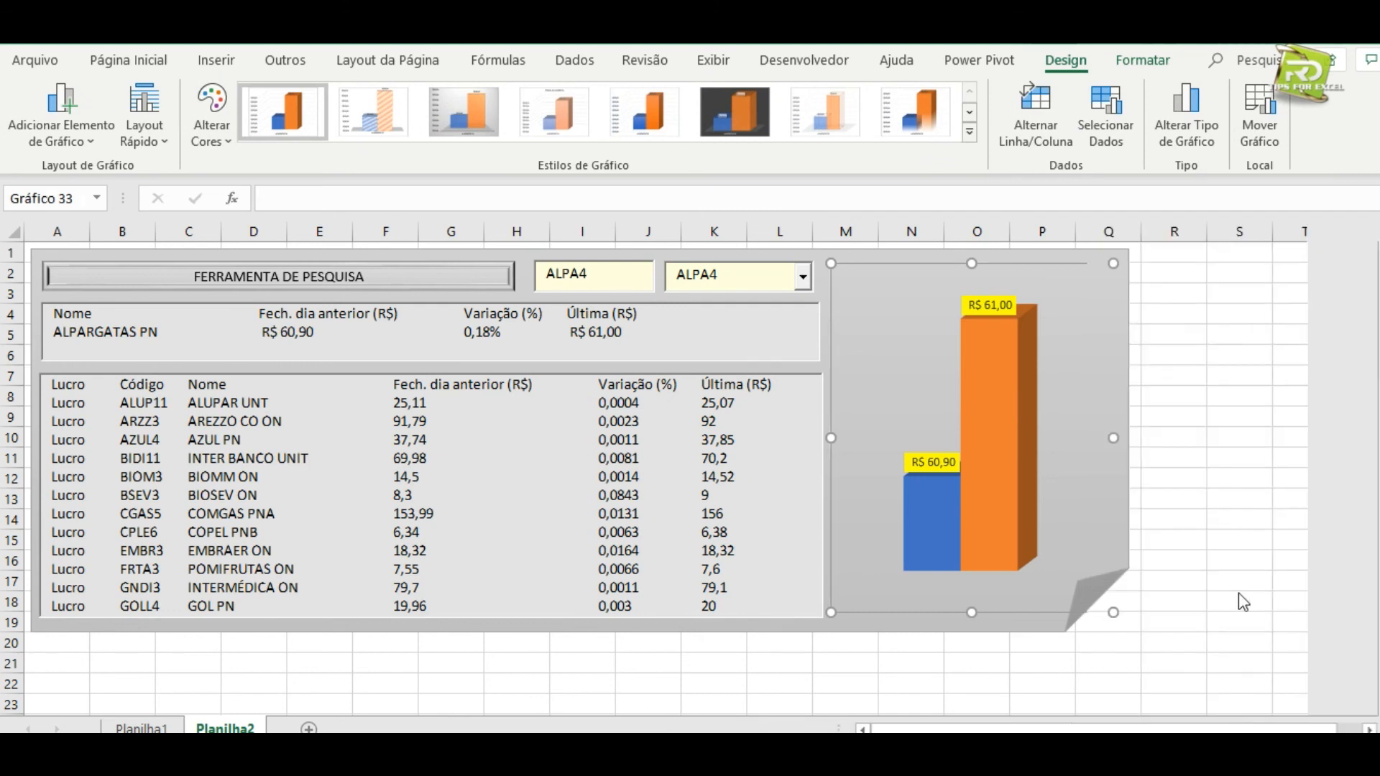
left_click(1225, 600)
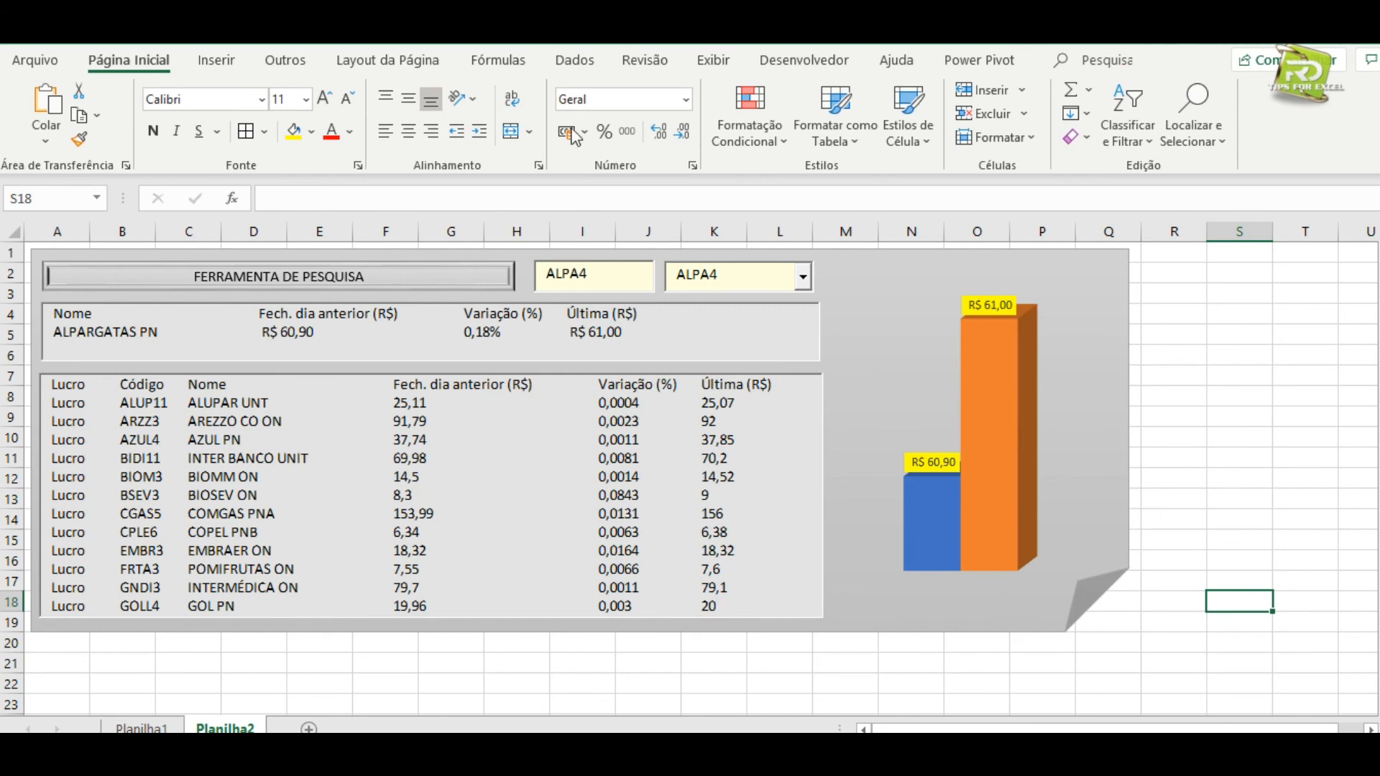
Hide the row and column headings and the gridlines on Planilha2.
left_click(708, 61)
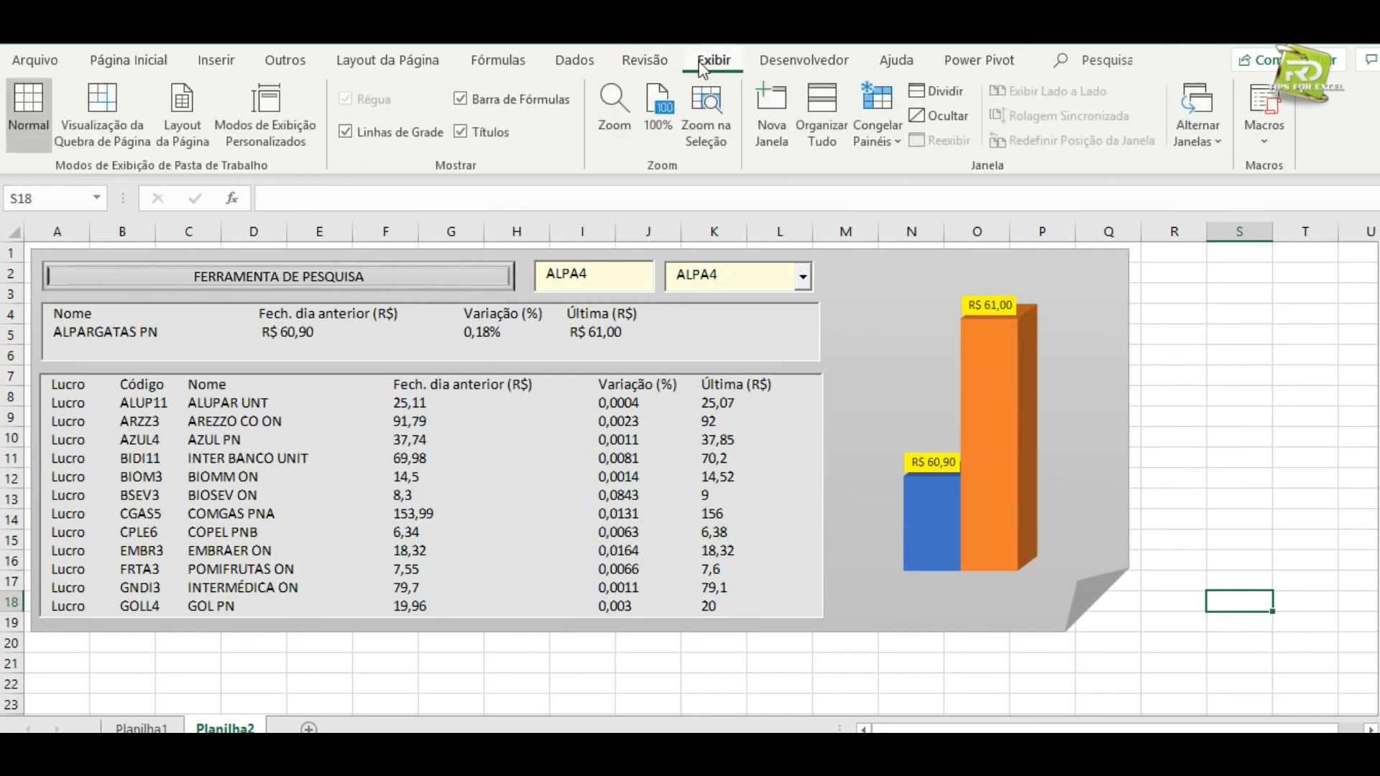
left_click(461, 133)
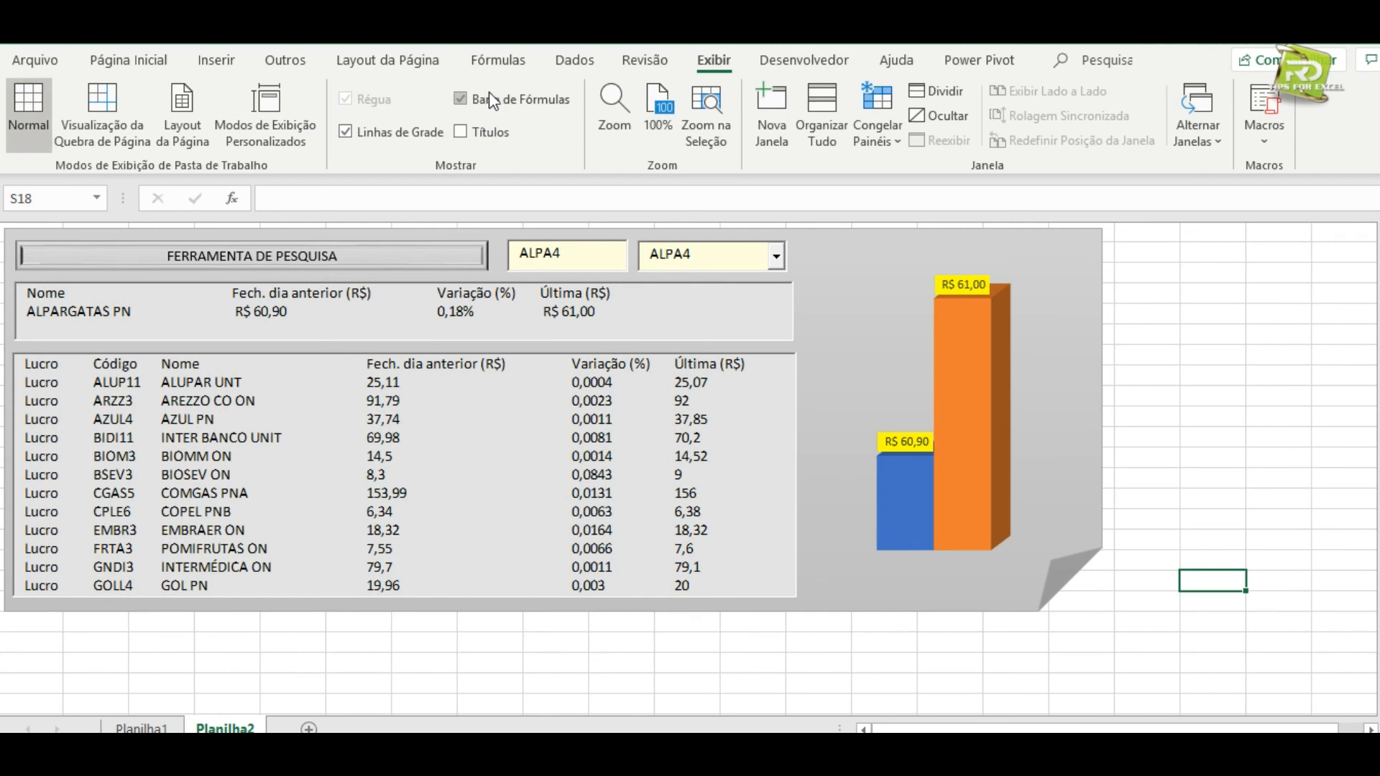
left_click(406, 134)
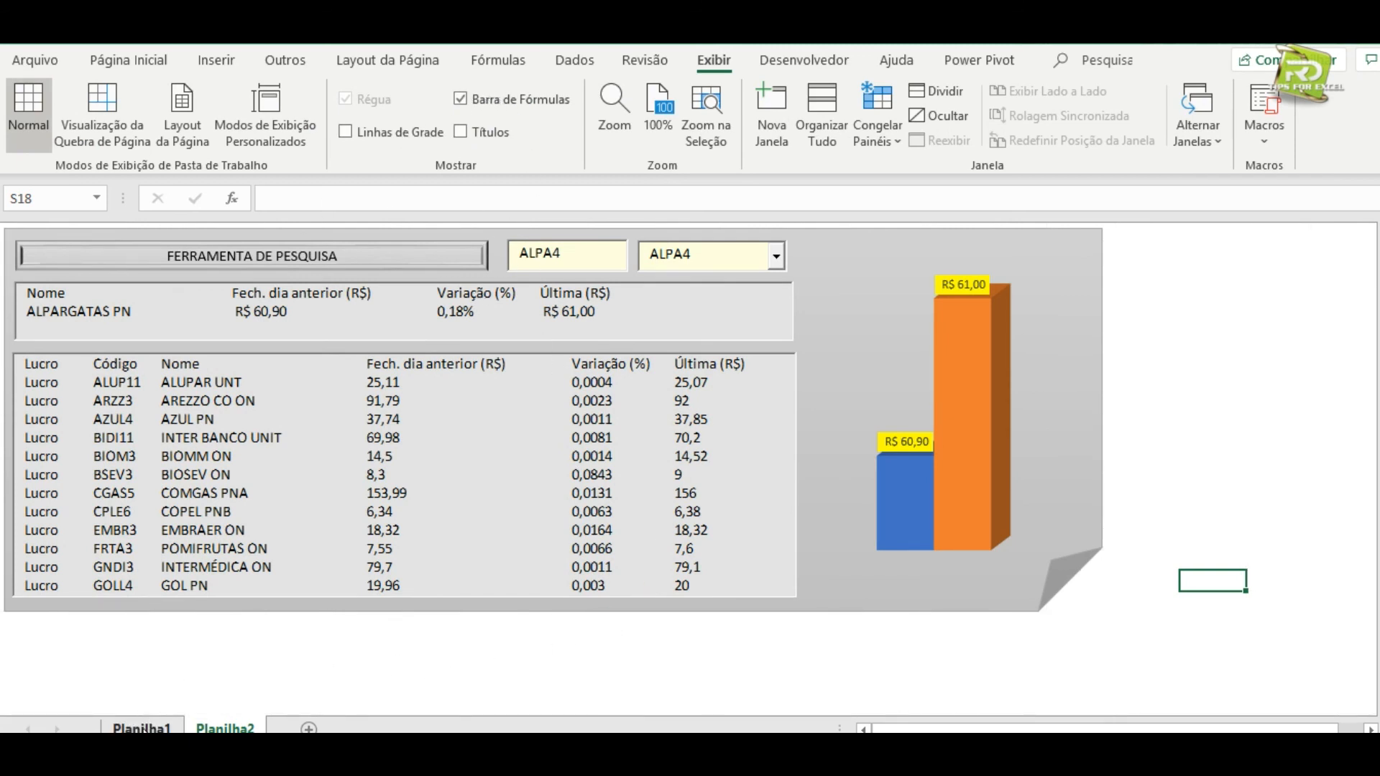
Hide the Planilha1 worksheet, keeping only Planilha2 accessible.
right_click(144, 727)
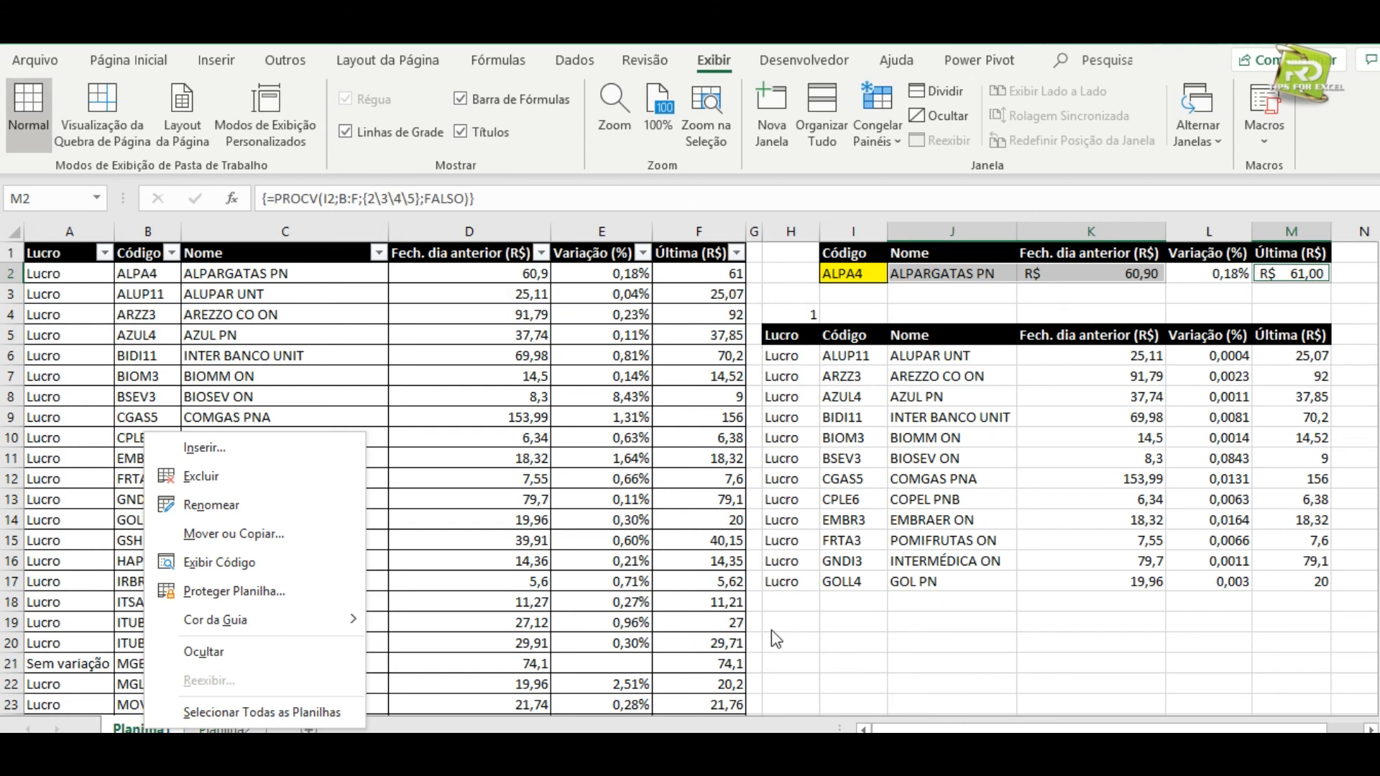
left_click(220, 647)
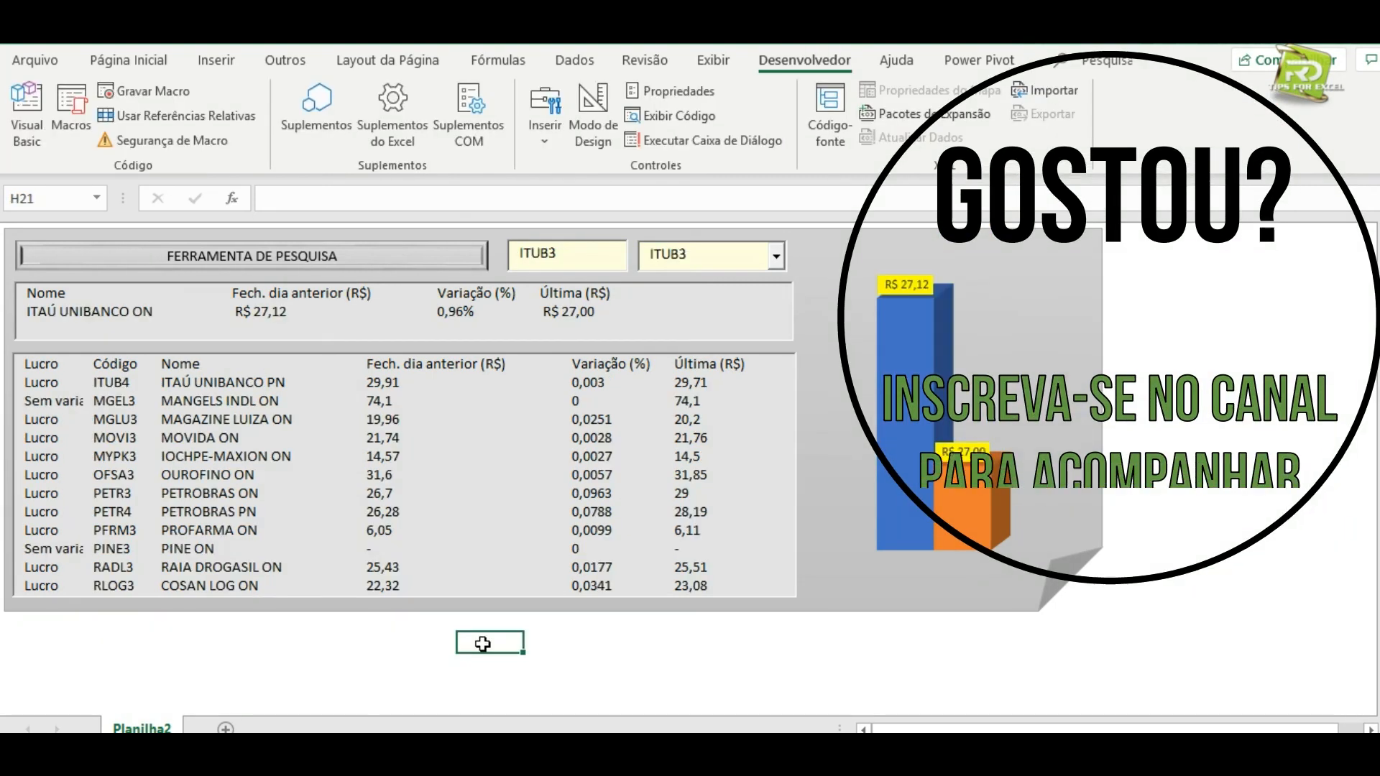
left_click(297, 658)
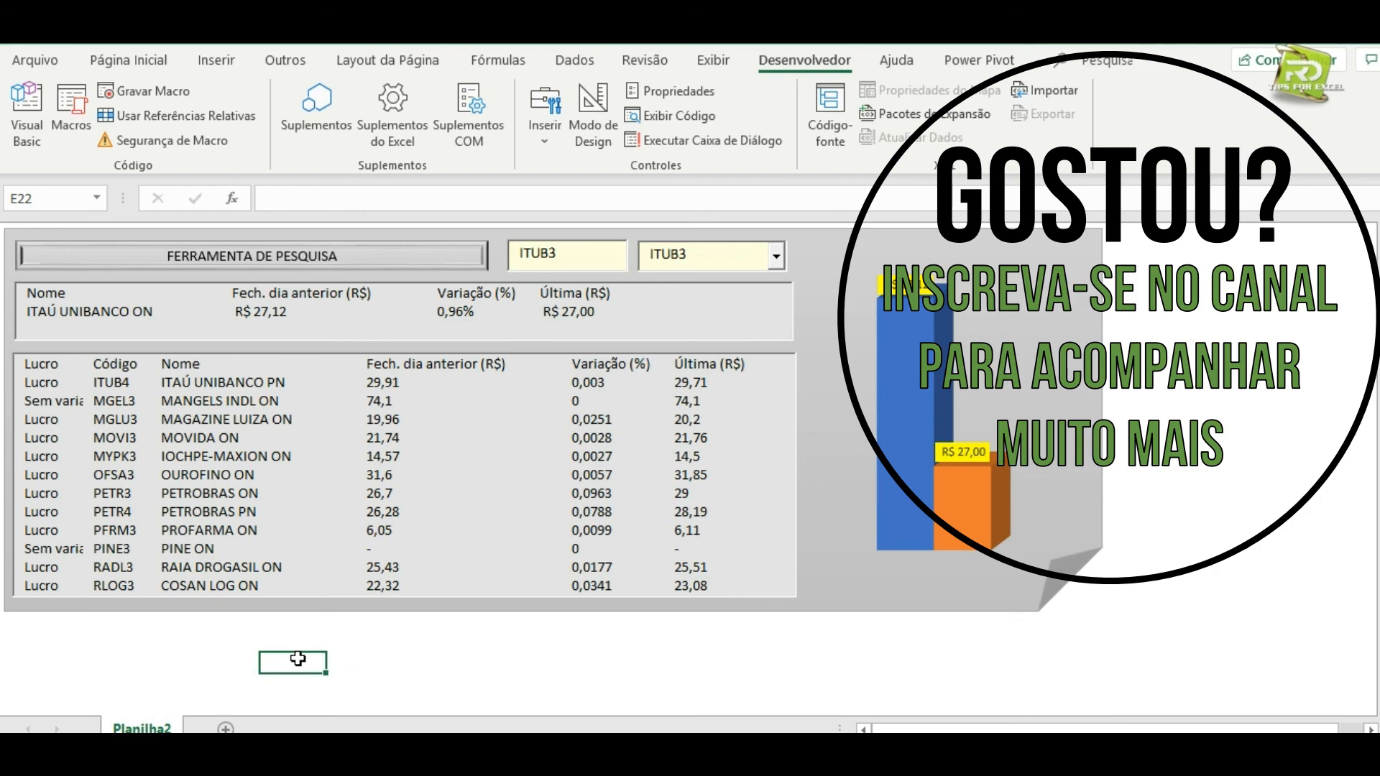